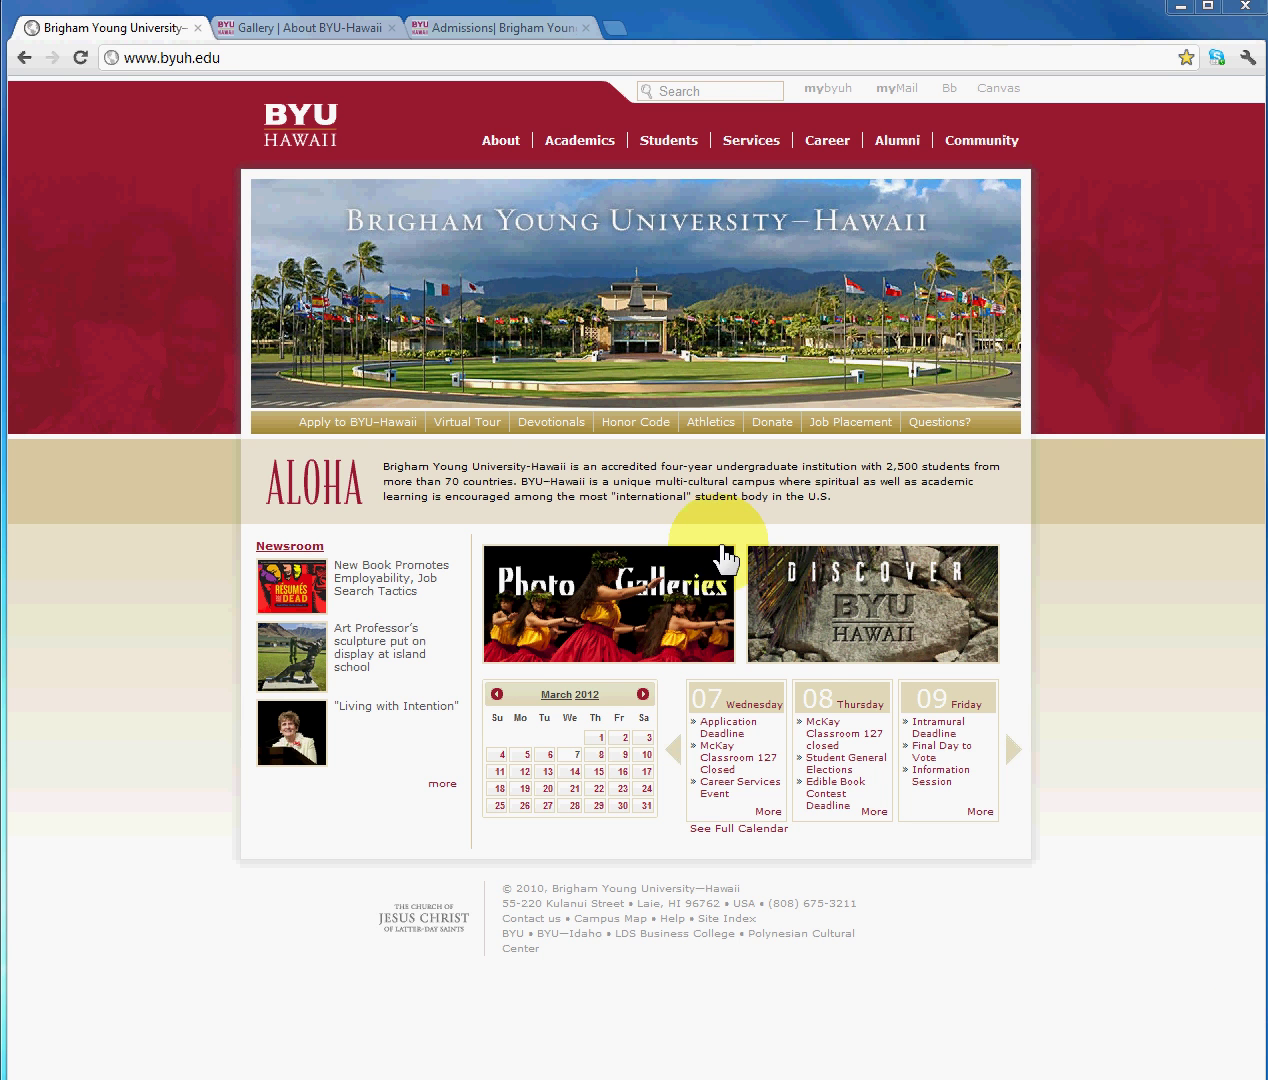
Open a photo from the BYU–Hawaii gallery in the Shadowbox lightbox.
{"action": "left_click", "coordinate": [313, 45]}
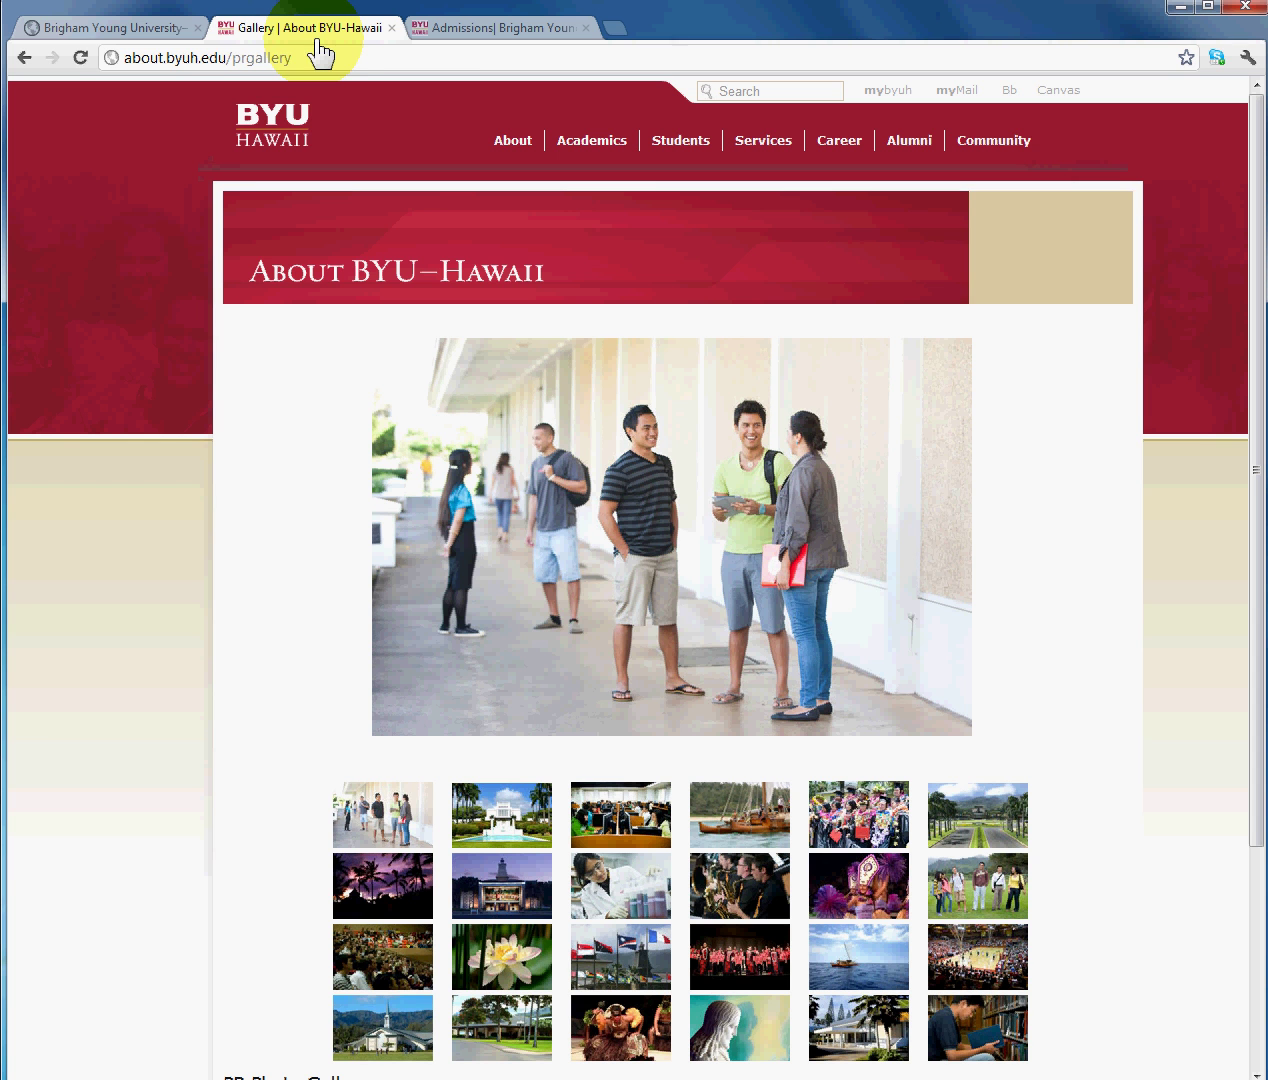
{"action": "left_click", "coordinate": [479, 832]}
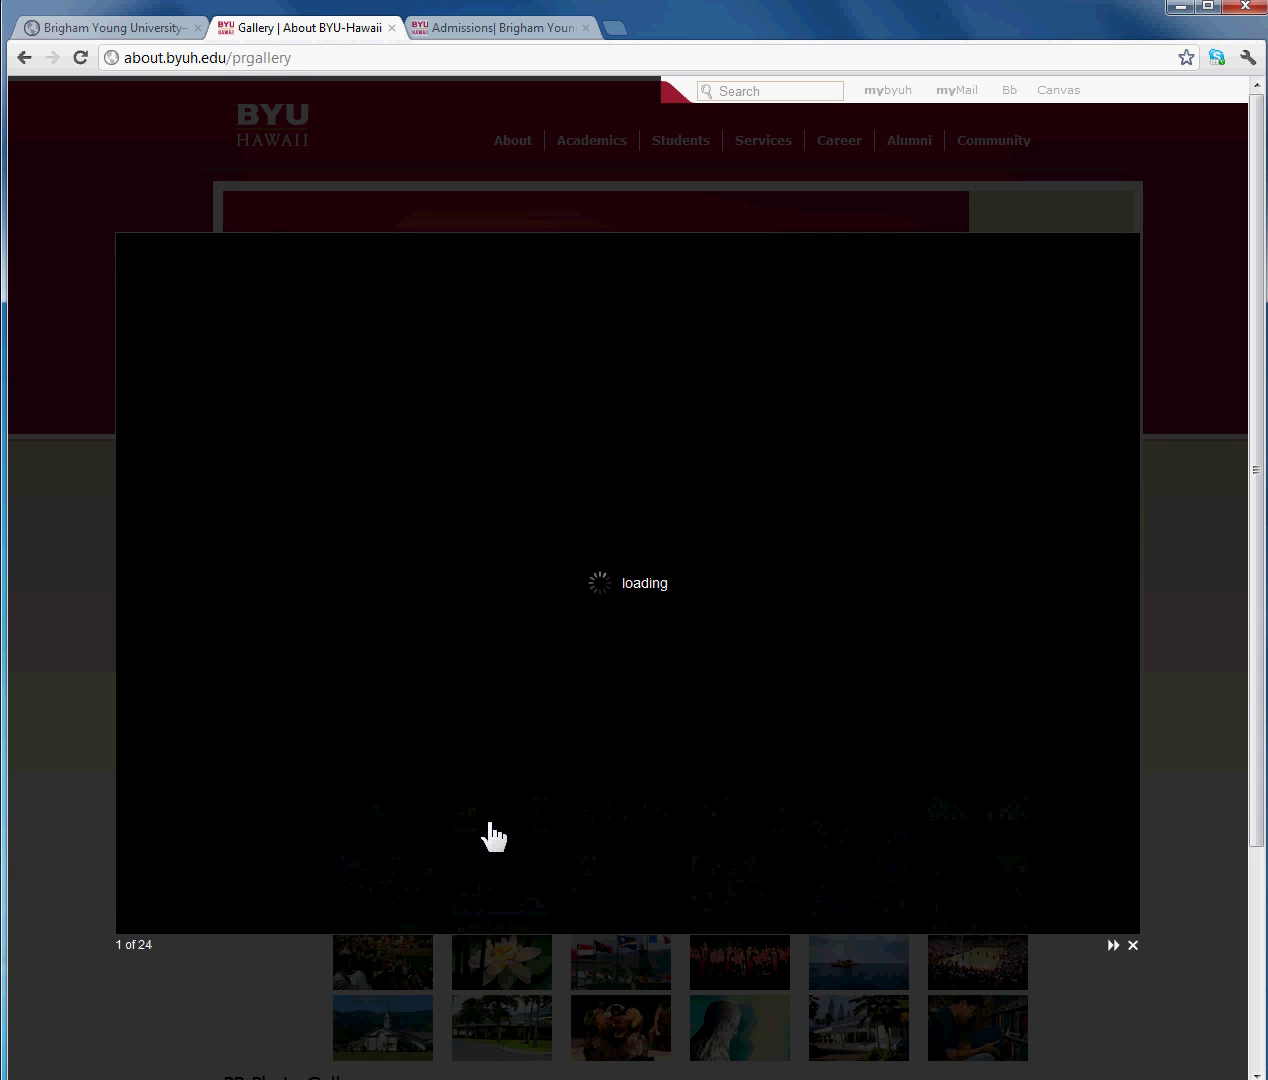
{"action": "left_click", "coordinate": [490, 835]}
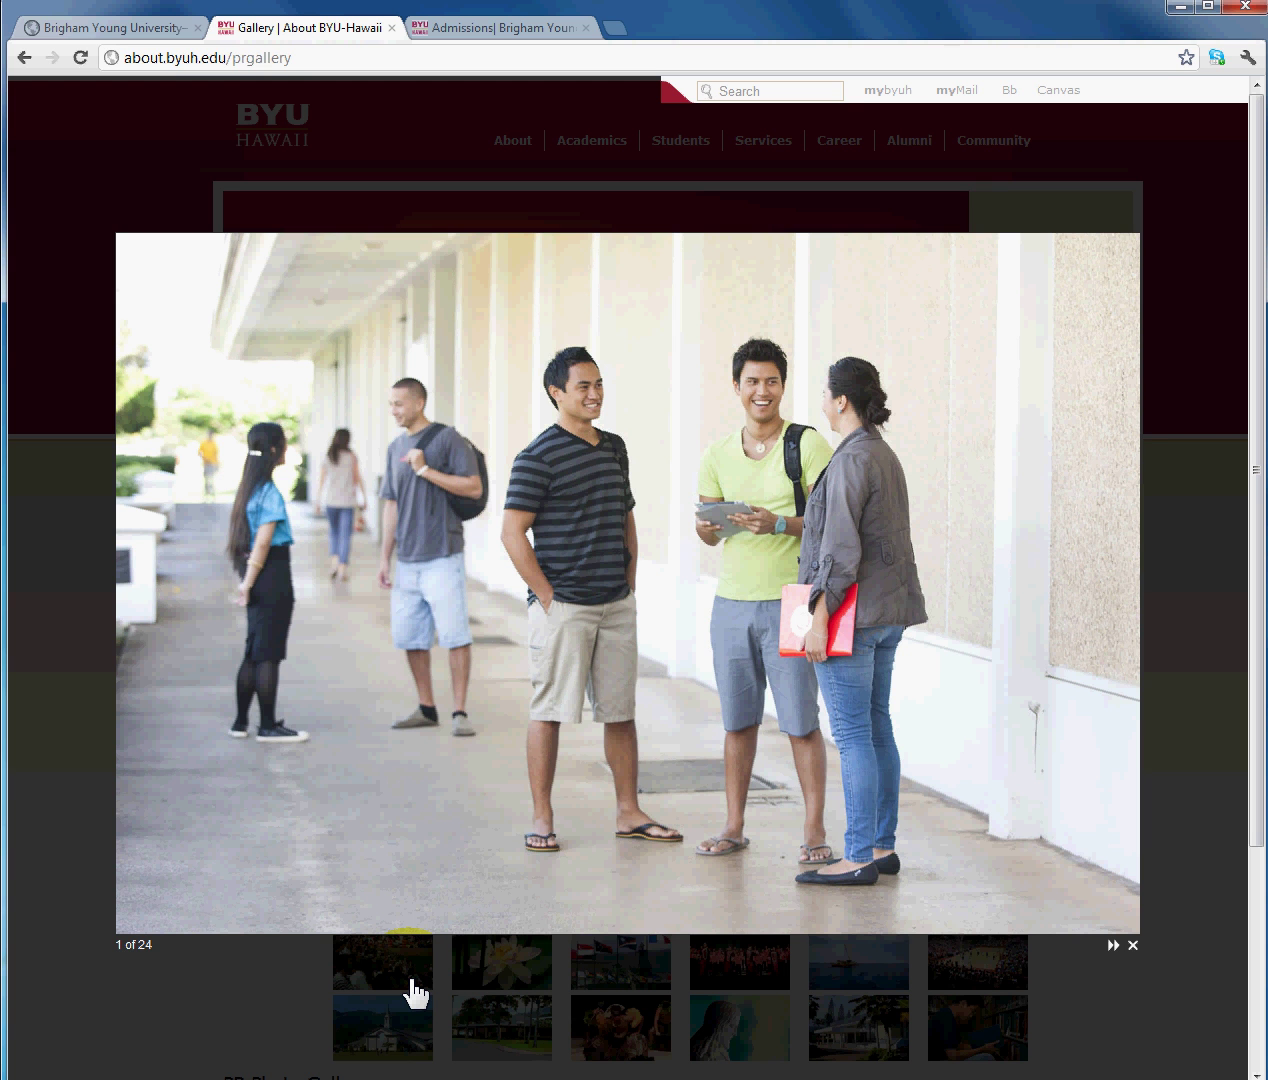
Advance the slideshow to photo 4 of 24, then close the lightbox.
{"action": "left_click", "coordinate": [1112, 945]}
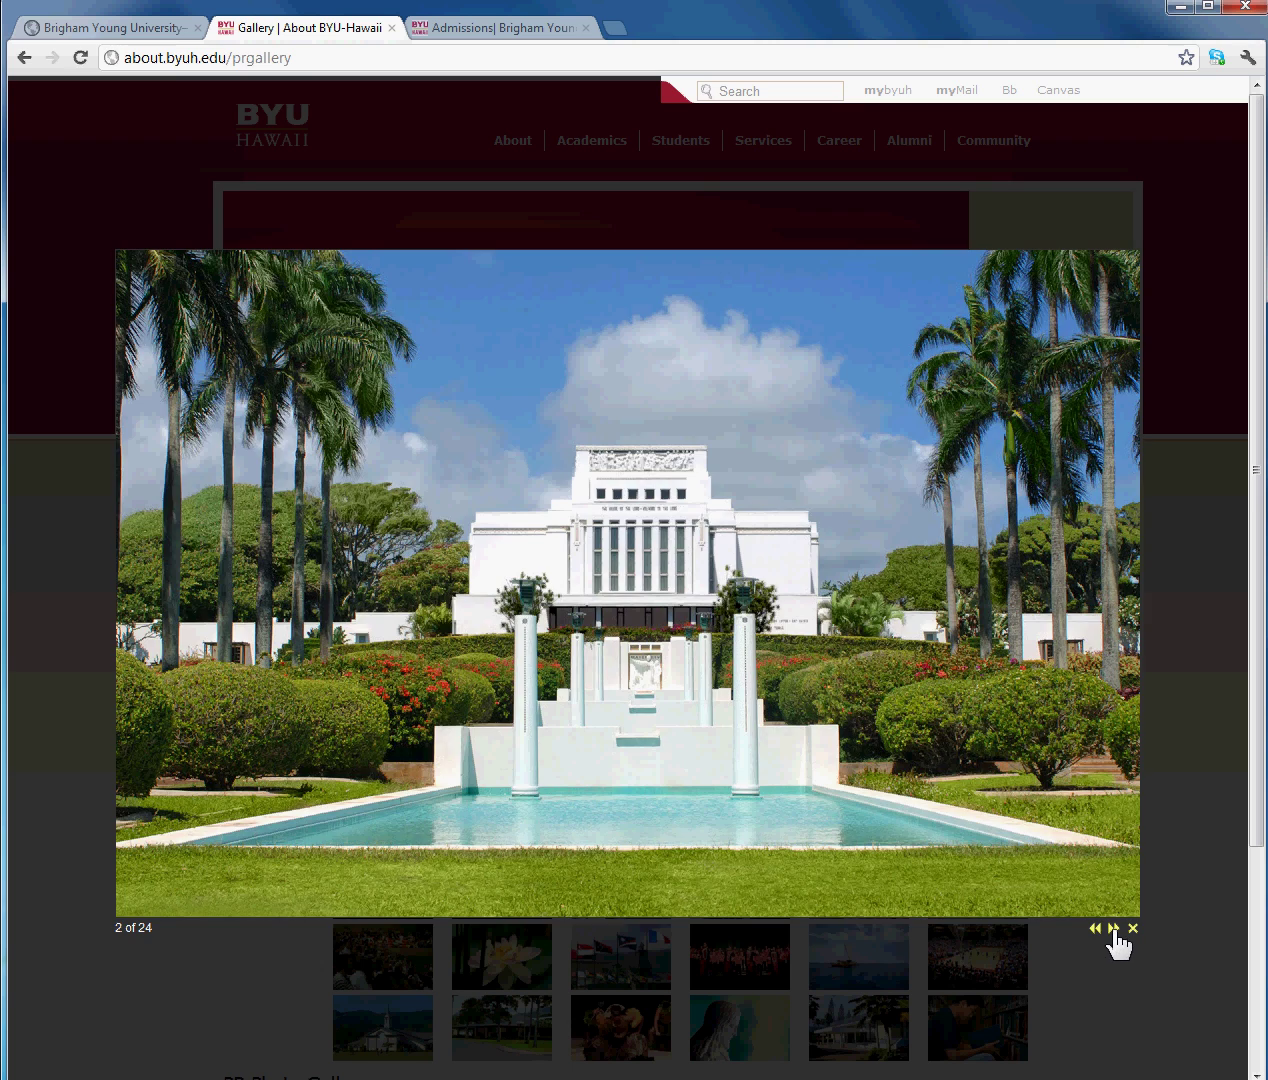
{"action": "left_click", "coordinate": [1113, 930]}
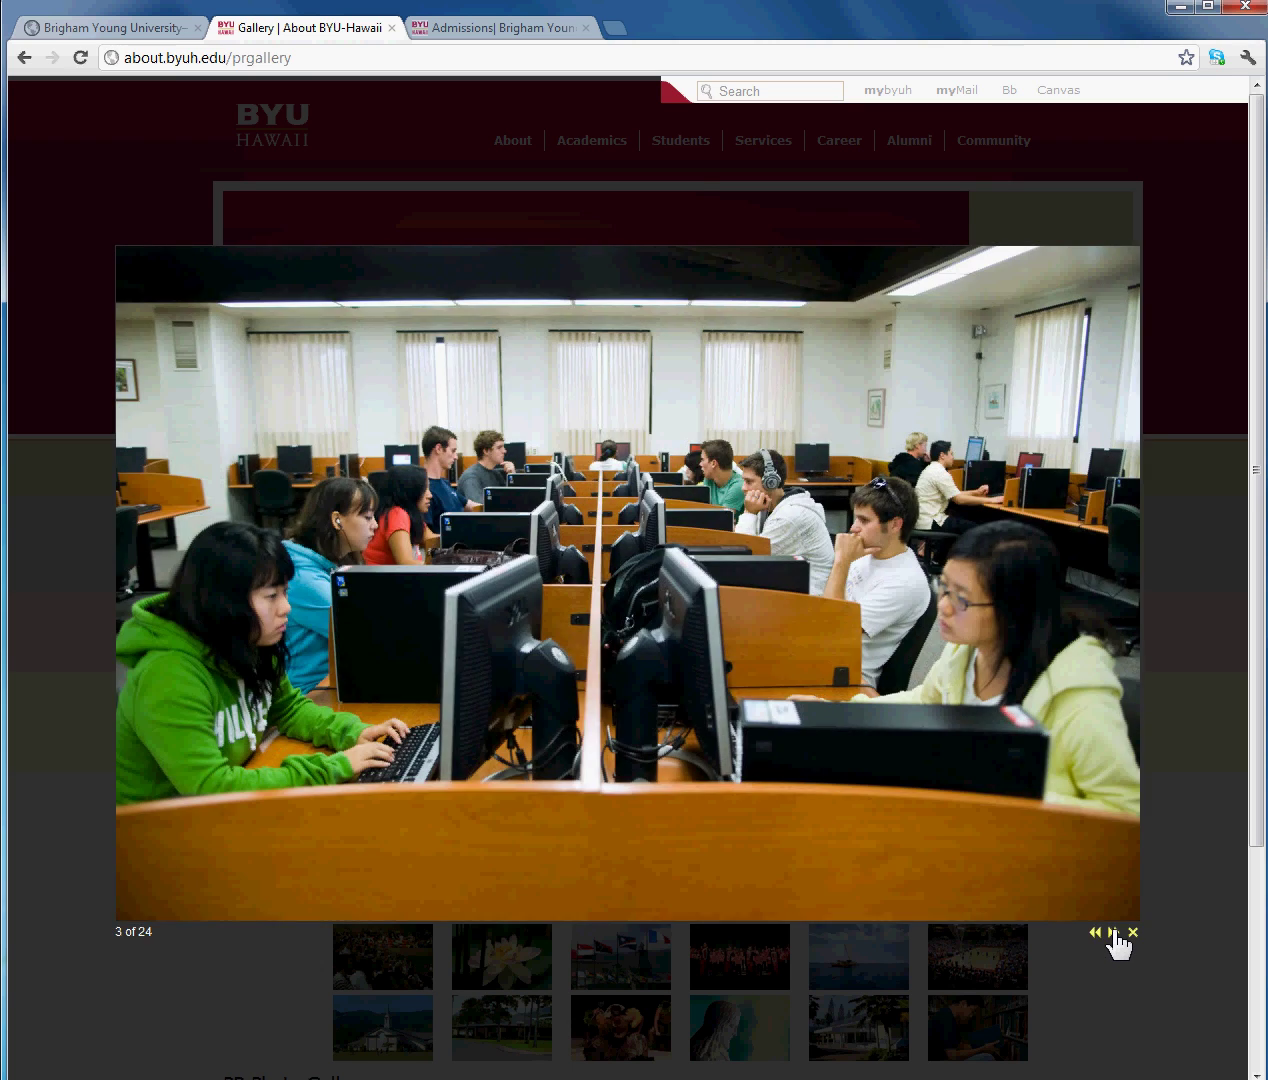
{"action": "left_click", "coordinate": [1113, 932]}
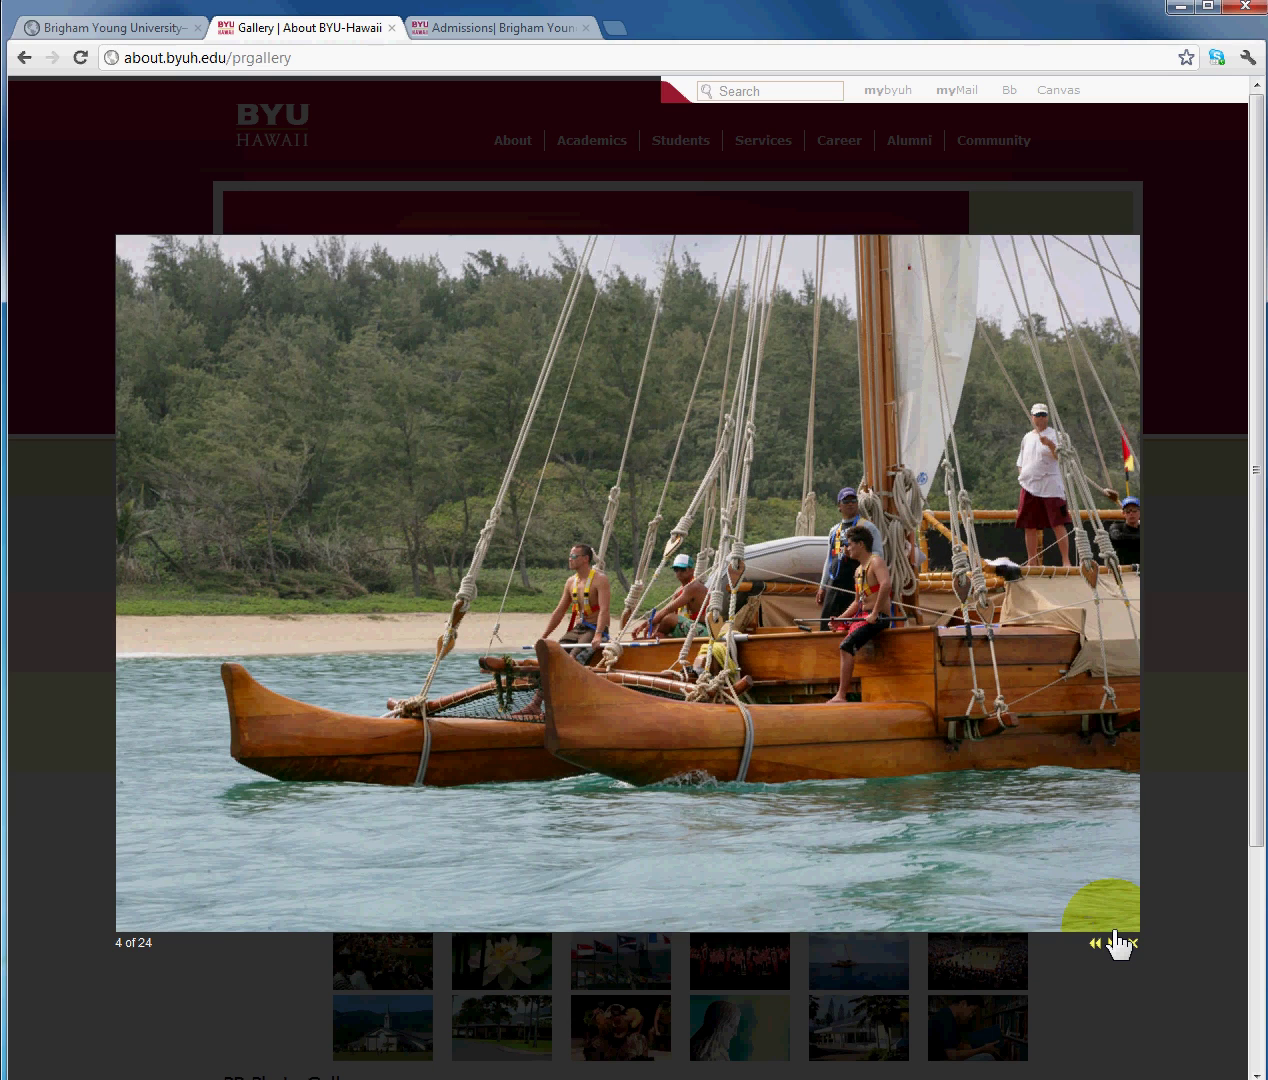
{"action": "left_click", "coordinate": [1134, 943]}
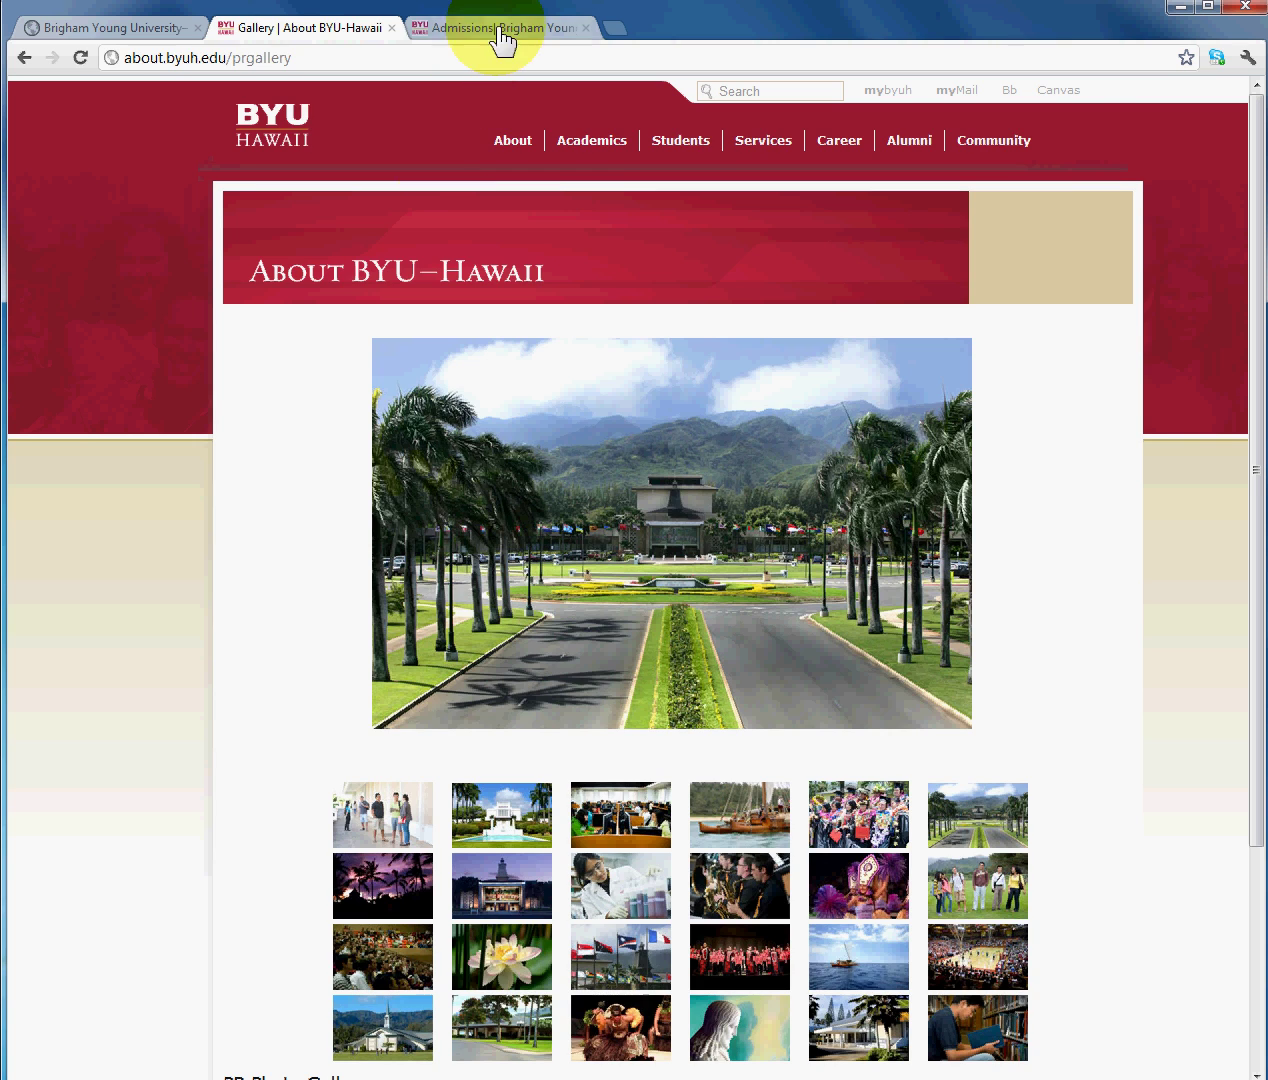
Load the Admissions site's /user login page.
{"action": "left_click", "coordinate": [500, 30]}
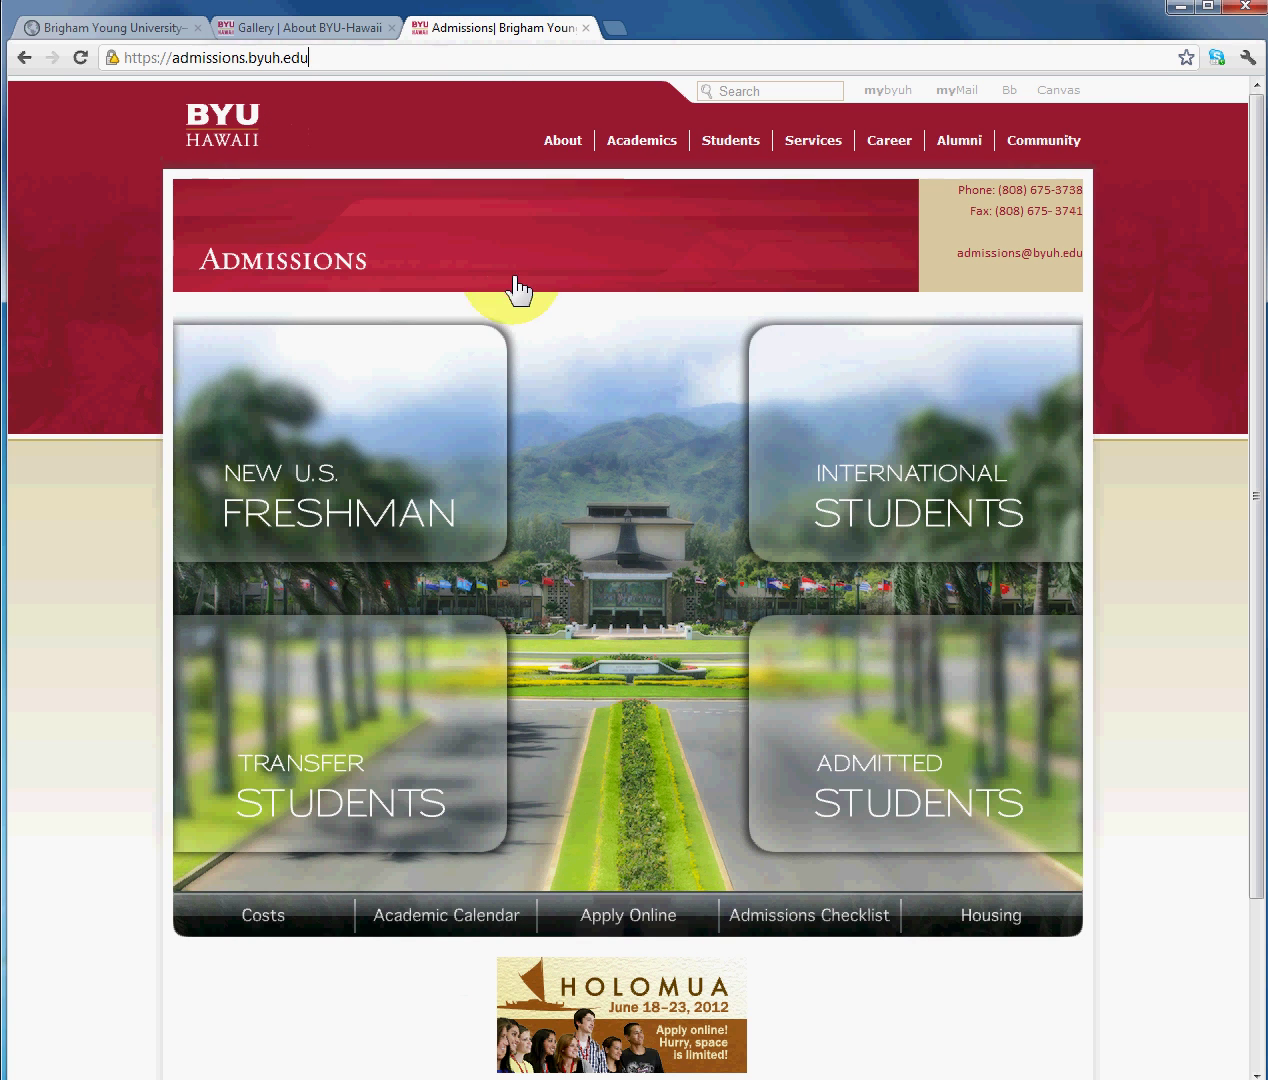
{"action": "left_click", "coordinate": [352, 60]}
{"action": "type", "text": "/user"}
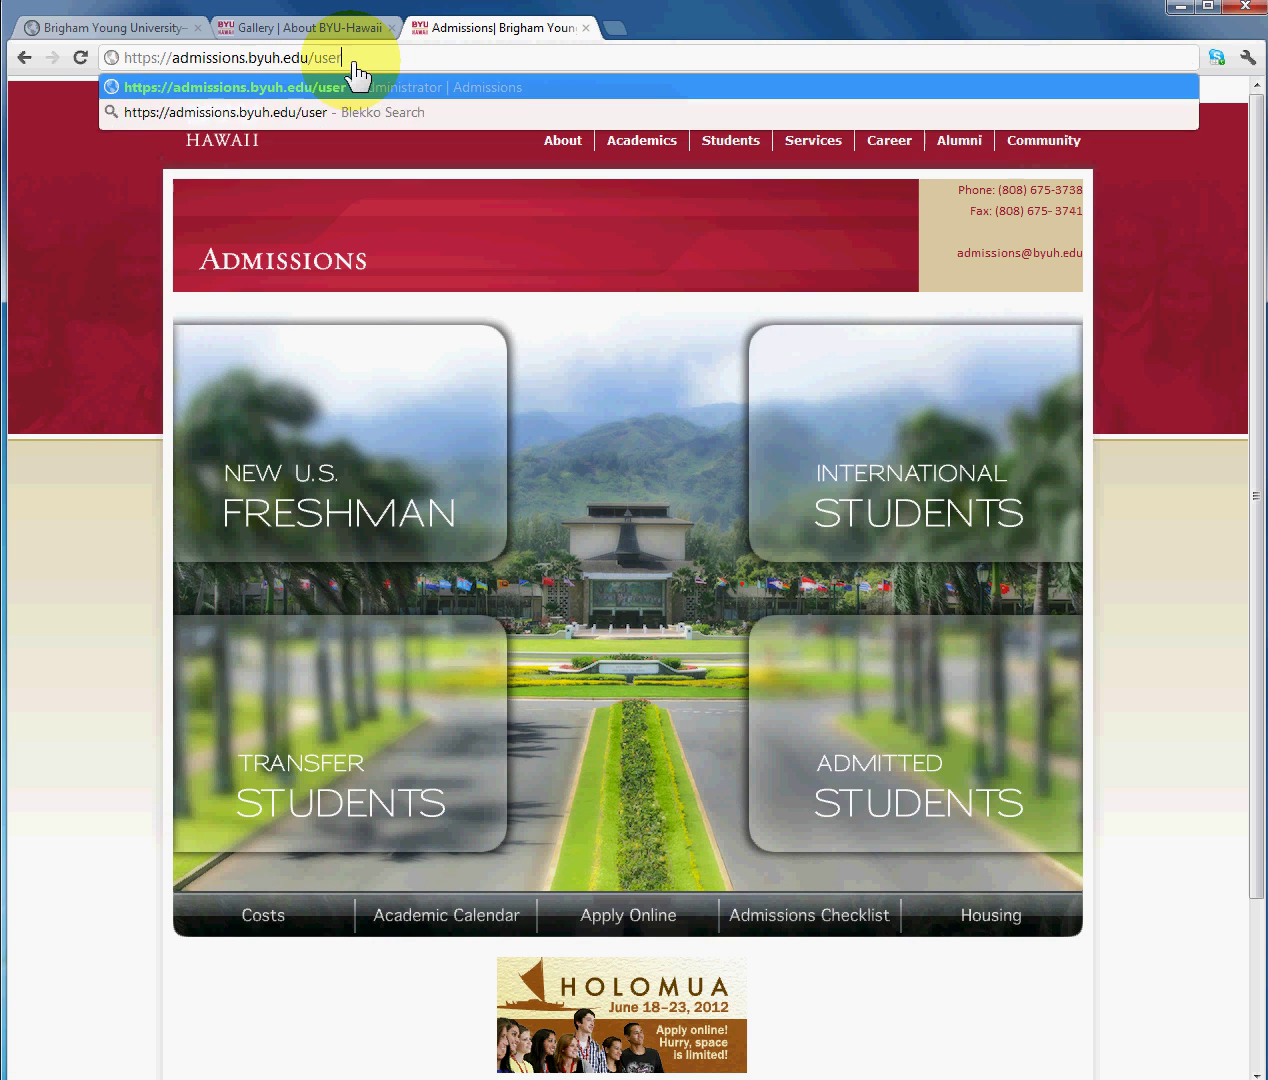
{"action": "key", "text": "Return"}
Log in with the administrator username and account password.
{"action": "left_click", "coordinate": [474, 406]}
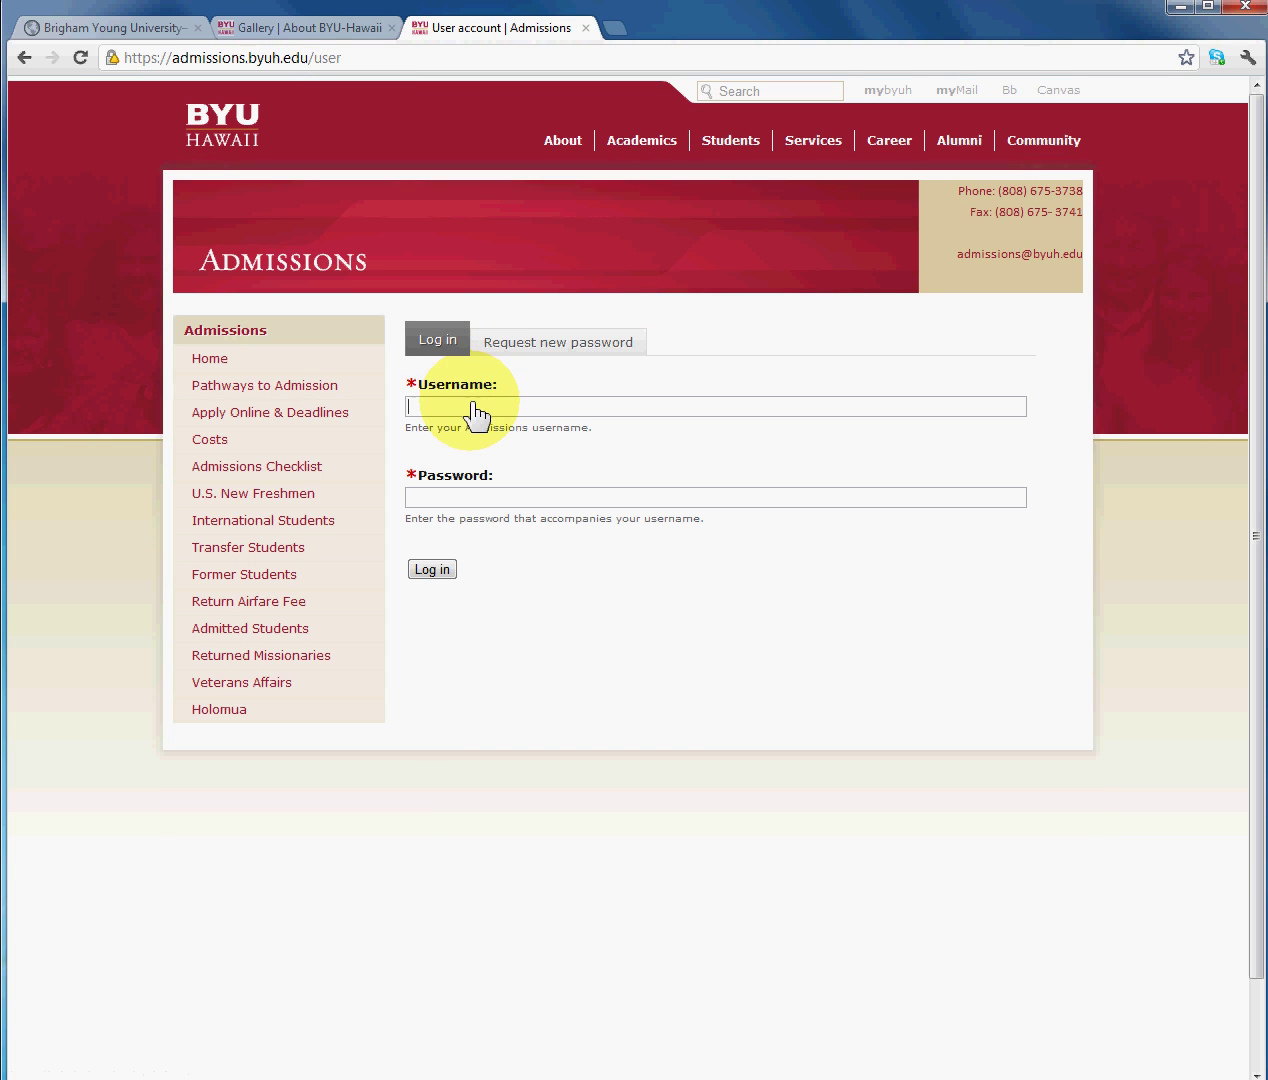
{"action": "type", "text": "a"}
{"action": "left_click", "coordinate": [476, 431]}
{"action": "left_click", "coordinate": [481, 503]}
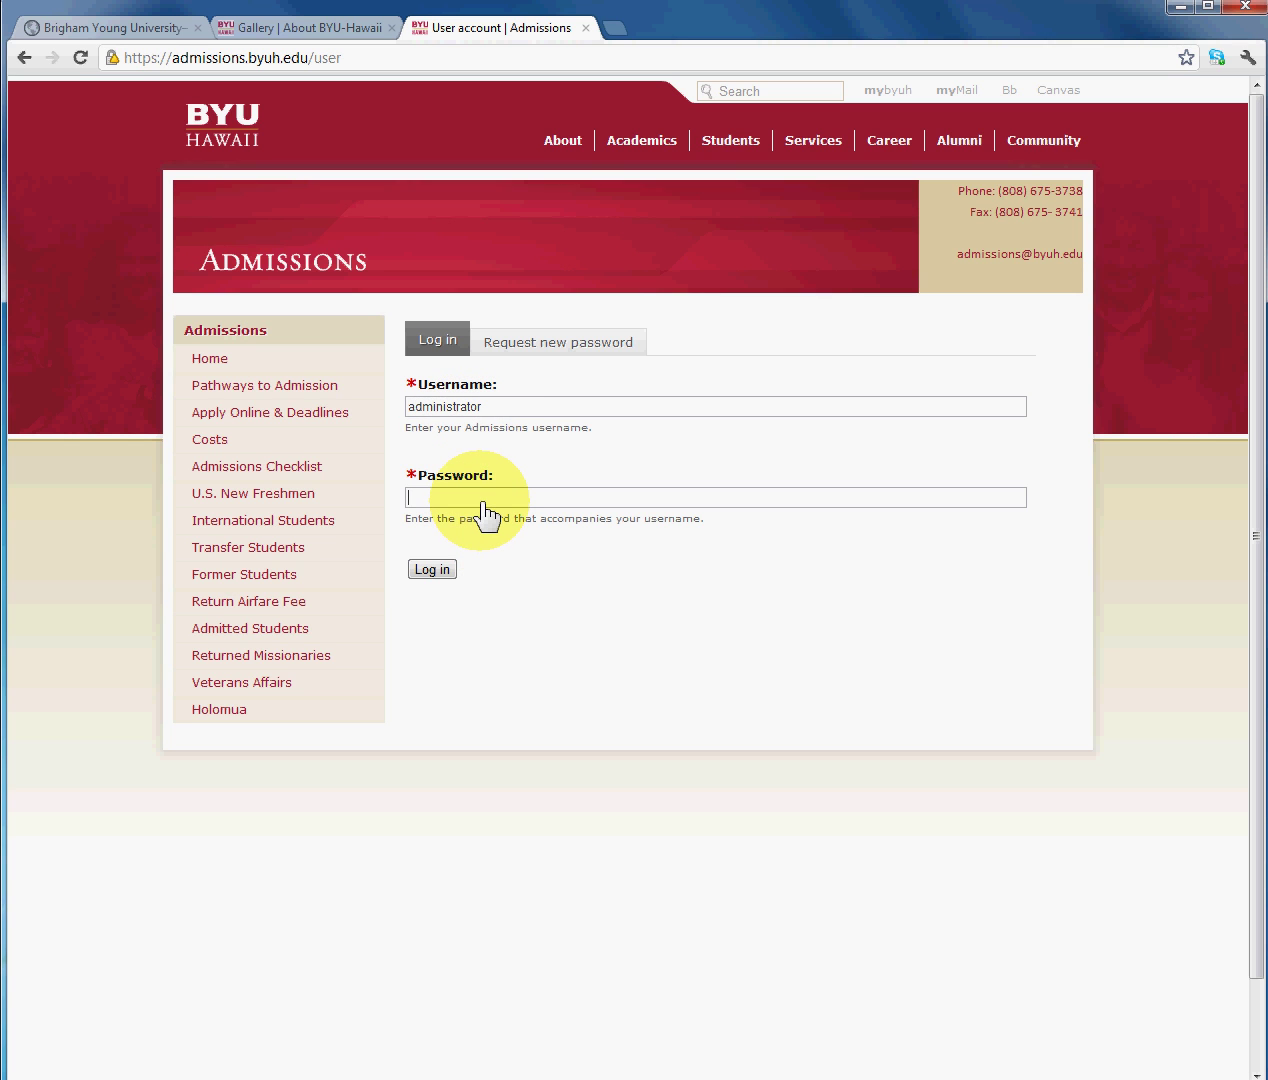
{"action": "type", "text": "***********"}
{"action": "key", "text": "Return"}
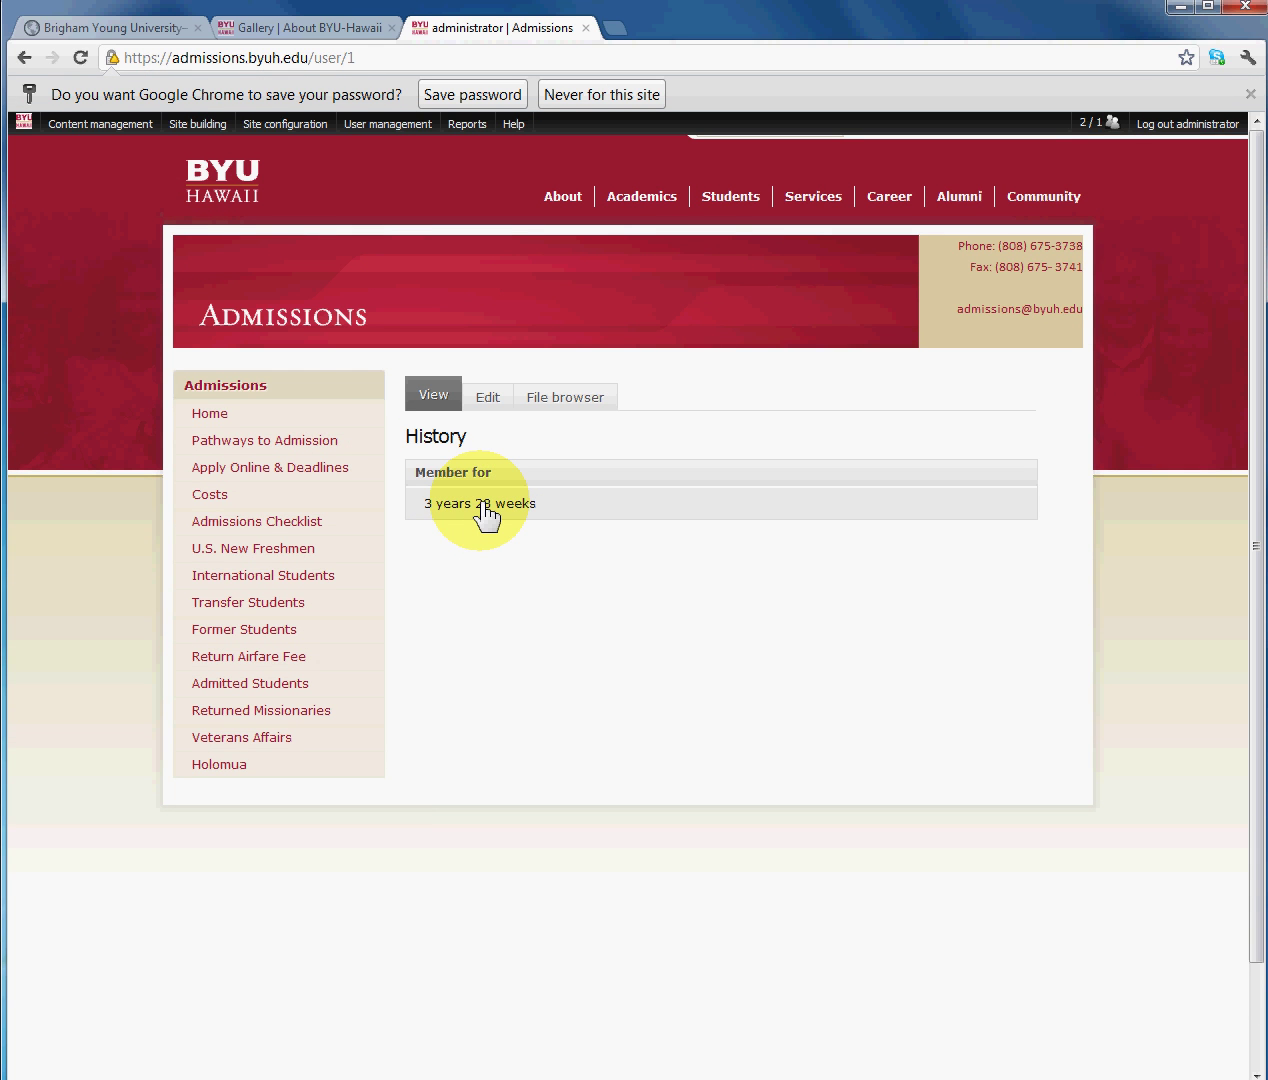
Find Shadowbox in Site building > Modules, tick Enabled, and save the configuration.
{"action": "mouse_move", "coordinate": [205, 126]}
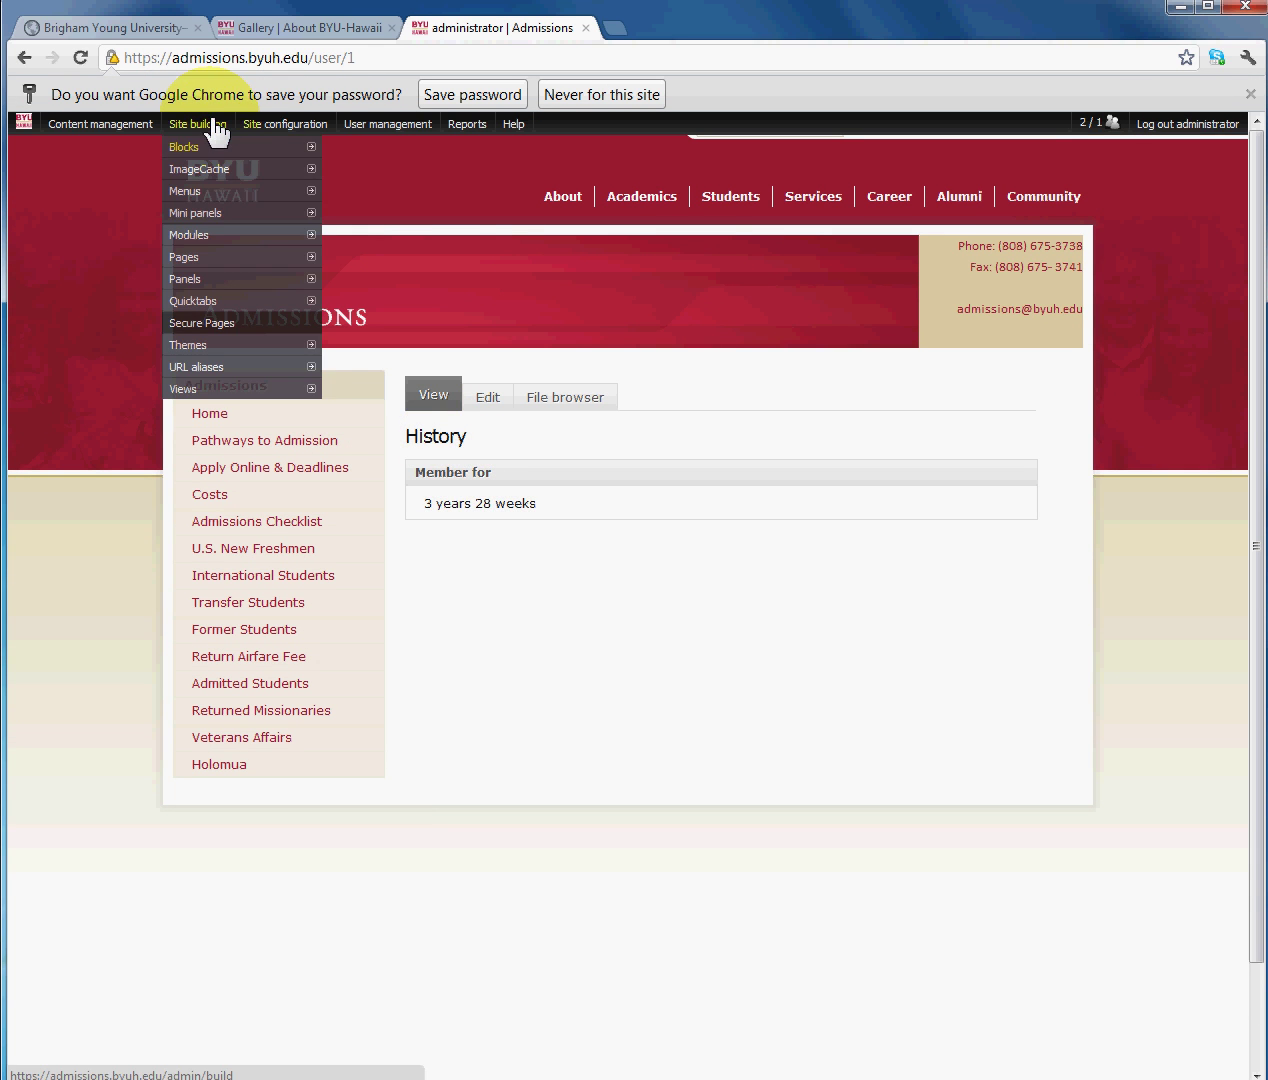
{"action": "left_click", "coordinate": [196, 240]}
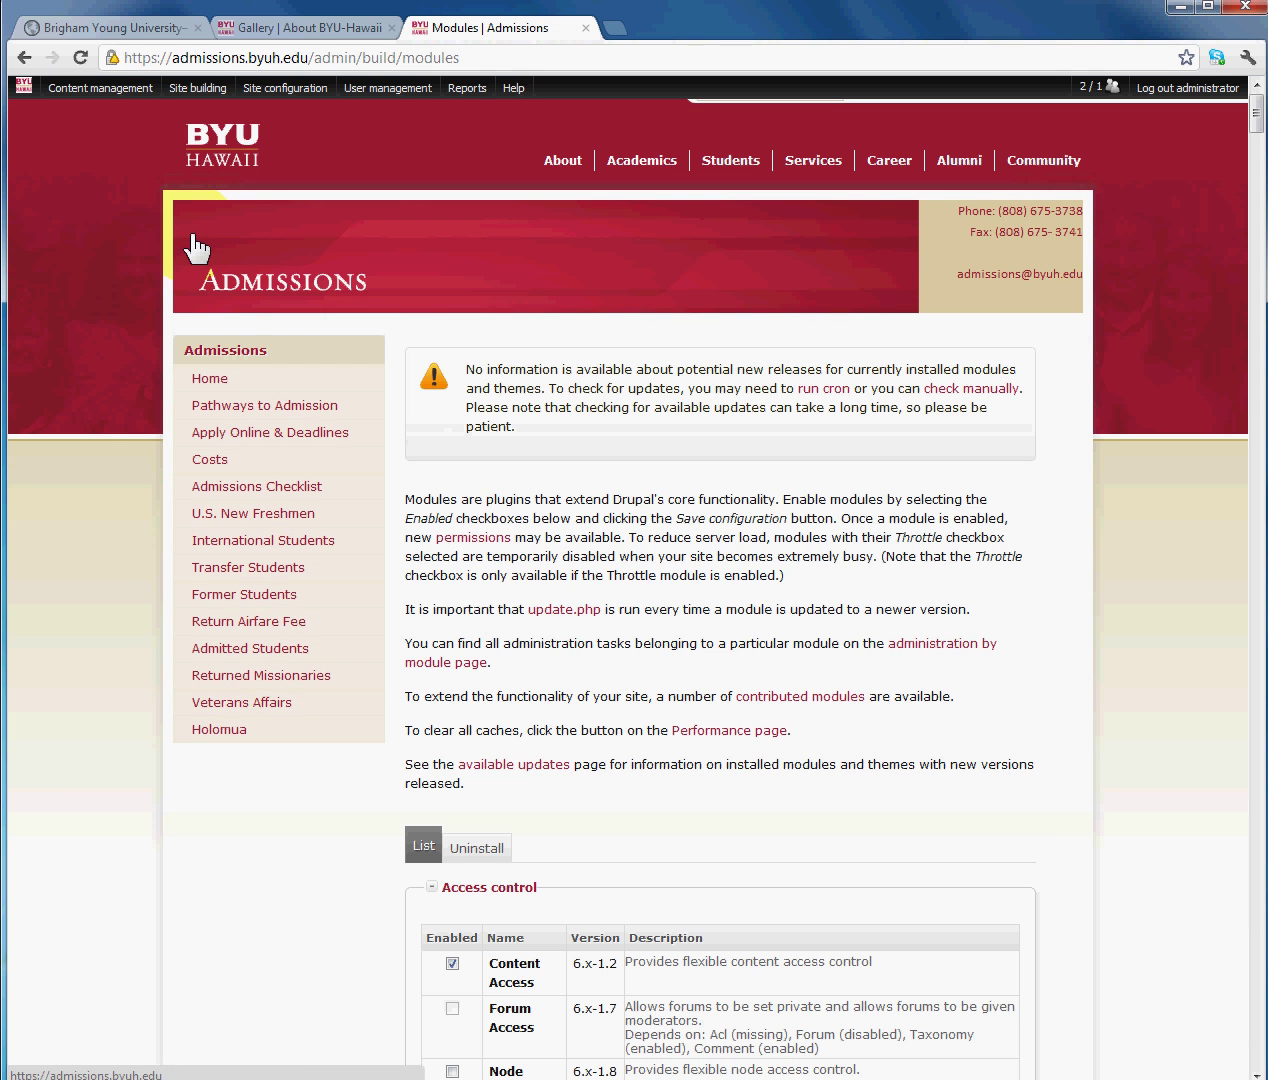
{"action": "key", "text": "ctrl+f"}
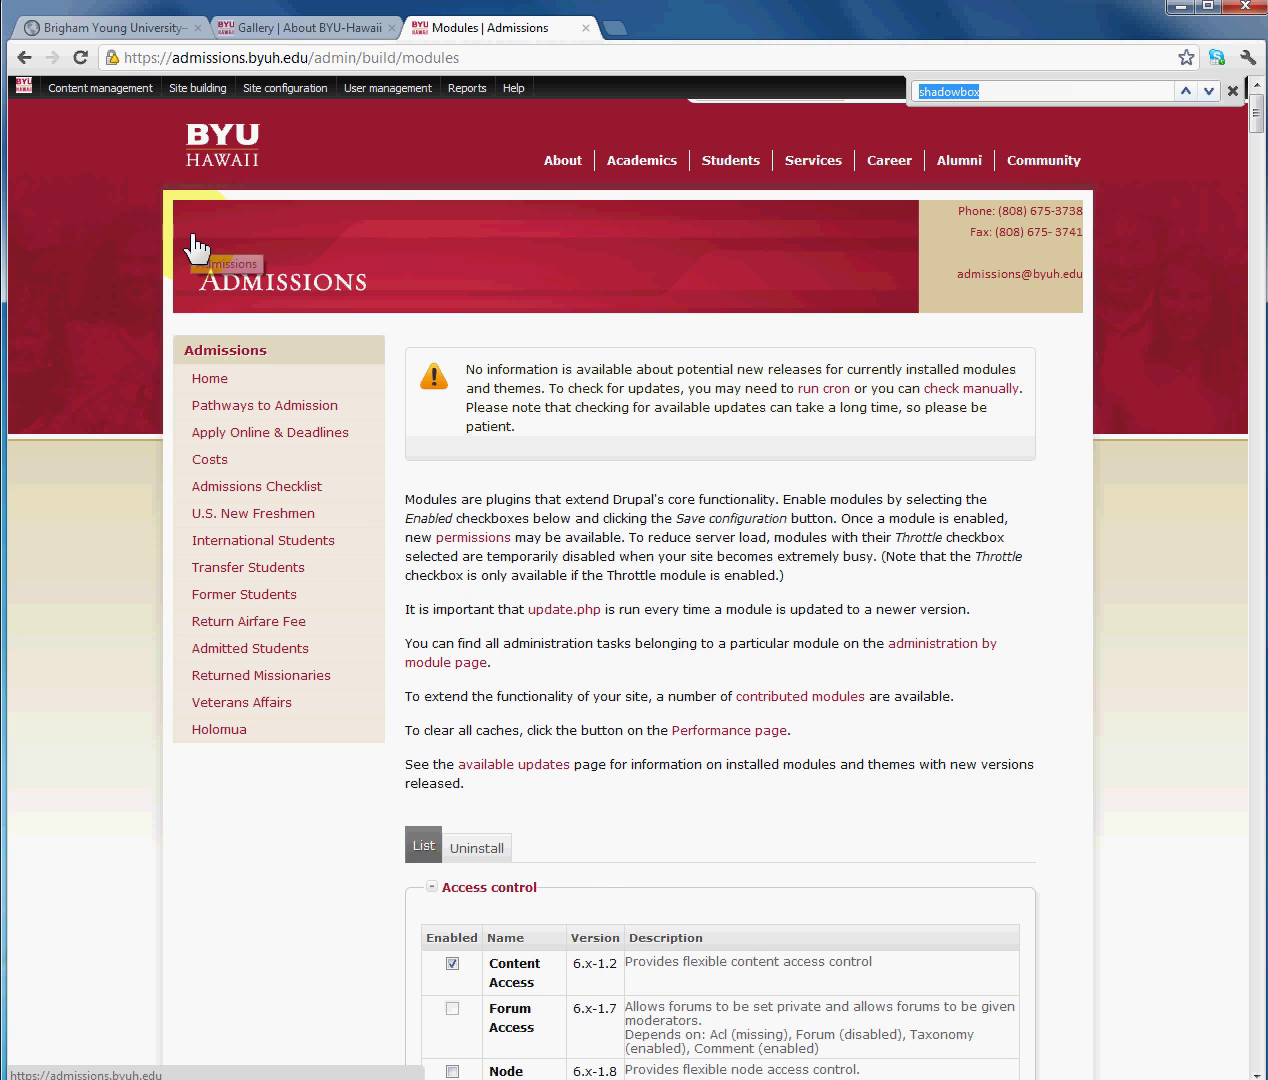
{"action": "type", "text": "shadowbox"}
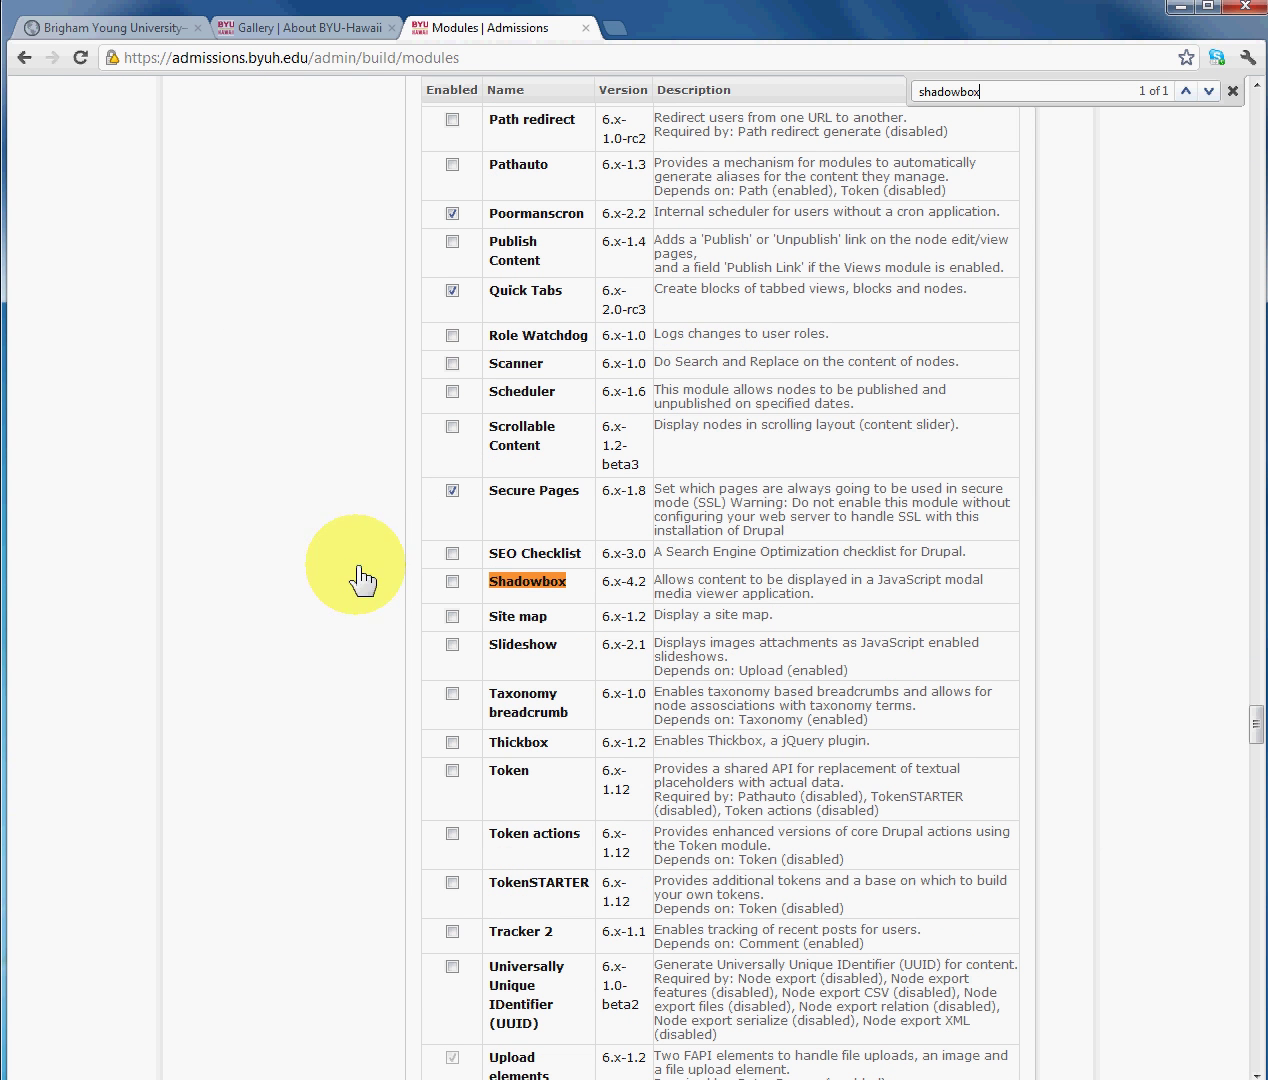
{"action": "left_click", "coordinate": [452, 582]}
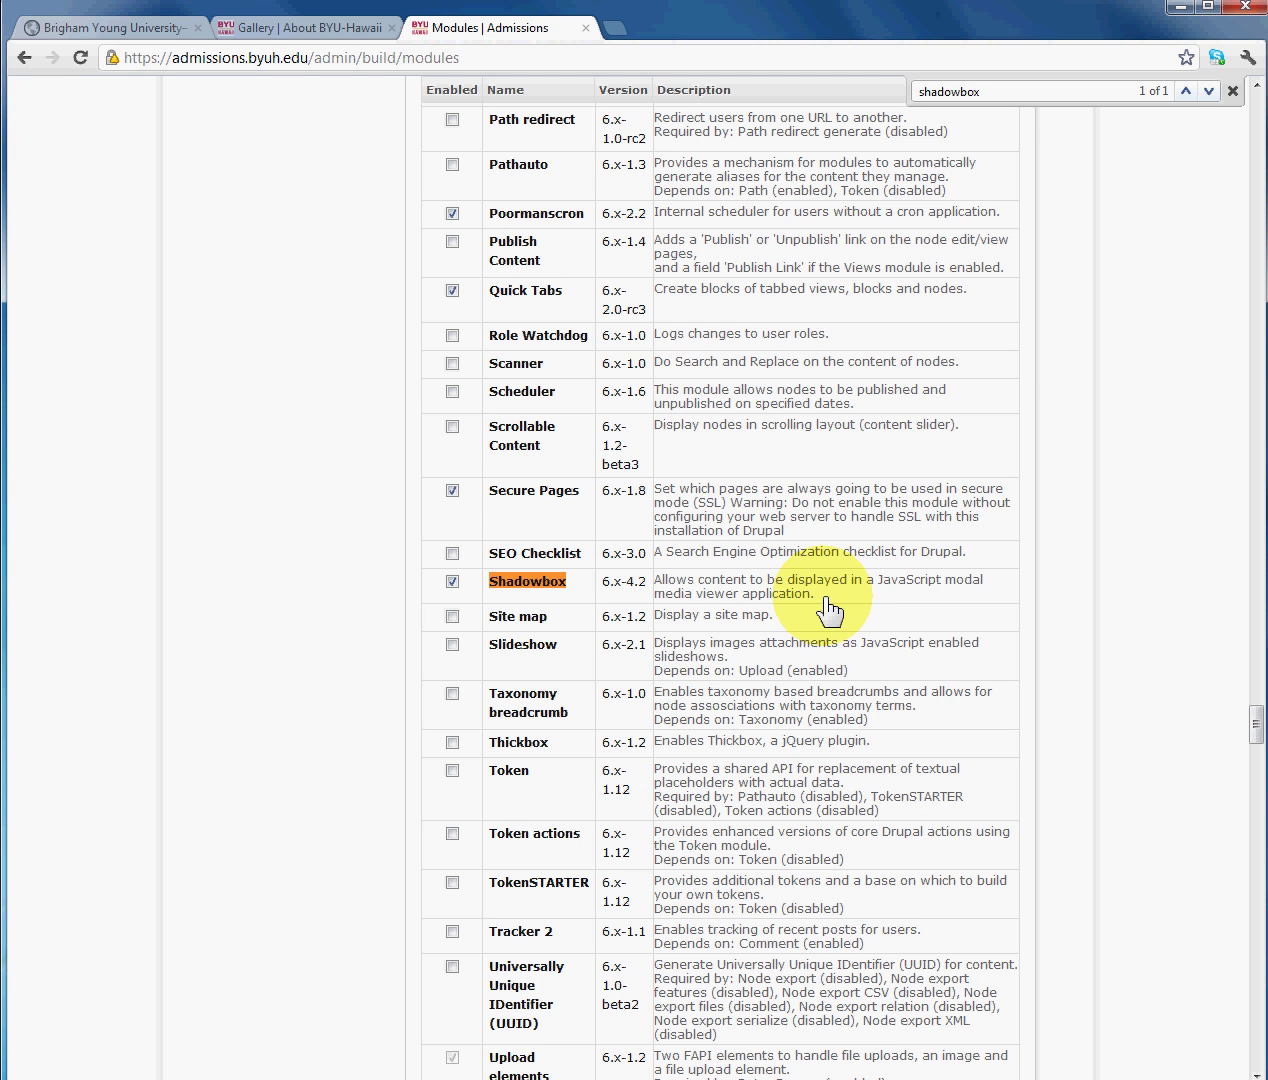
{"action": "left_click_drag", "start_coordinate": [1254, 722], "coordinate": [1257, 1050]}
{"action": "left_click", "coordinate": [467, 950]}
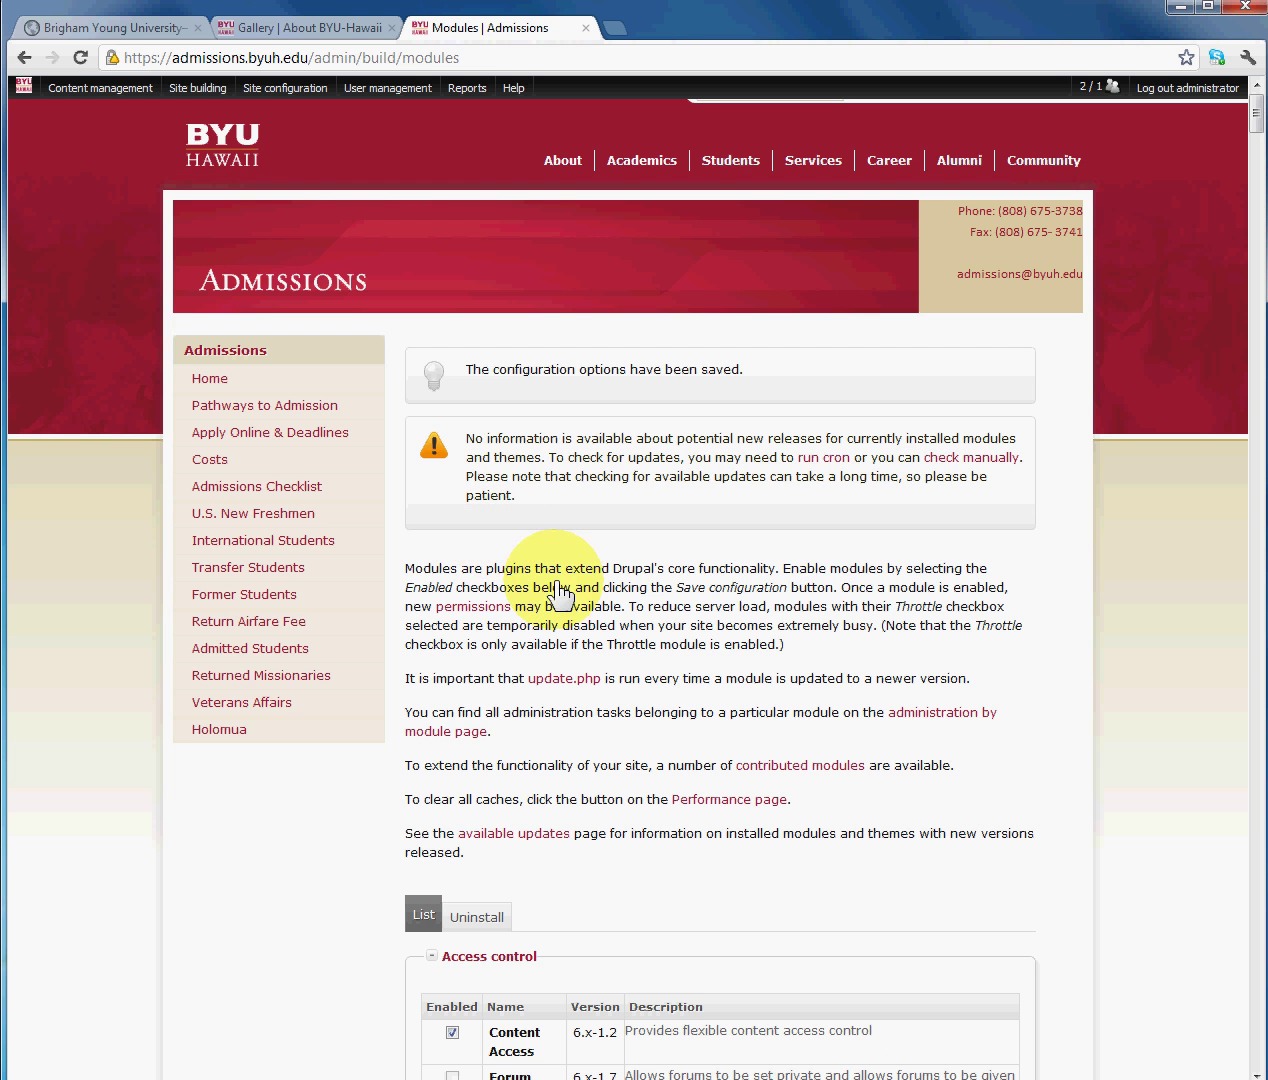
Open Site configuration > Shadowbox and test the lightbox with the sample Drupal image.
{"action": "mouse_move", "coordinate": [272, 99]}
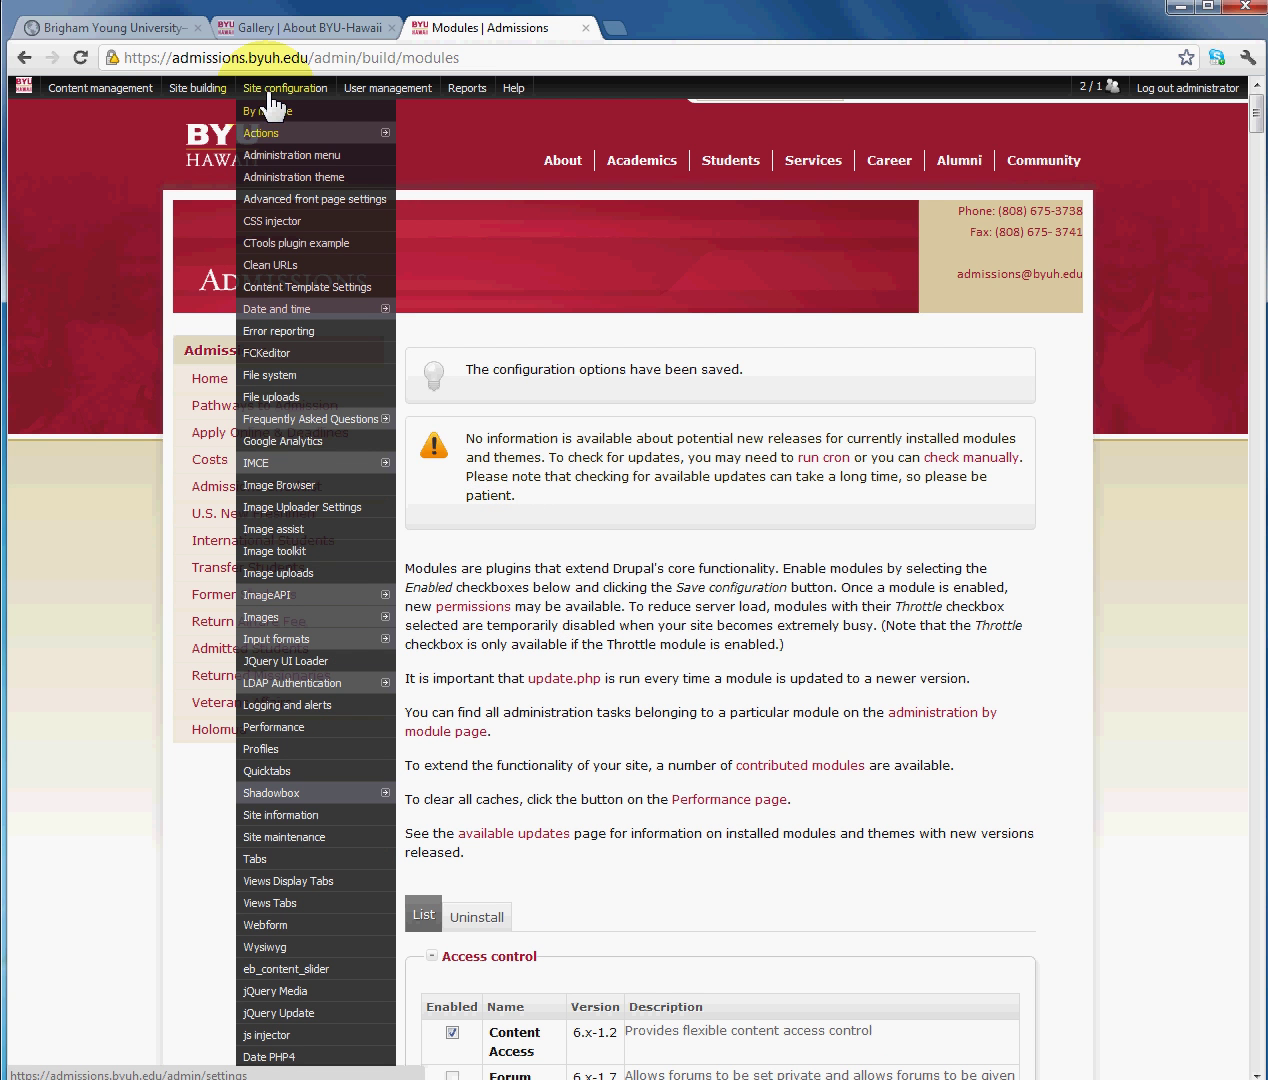
{"action": "left_click", "coordinate": [280, 797]}
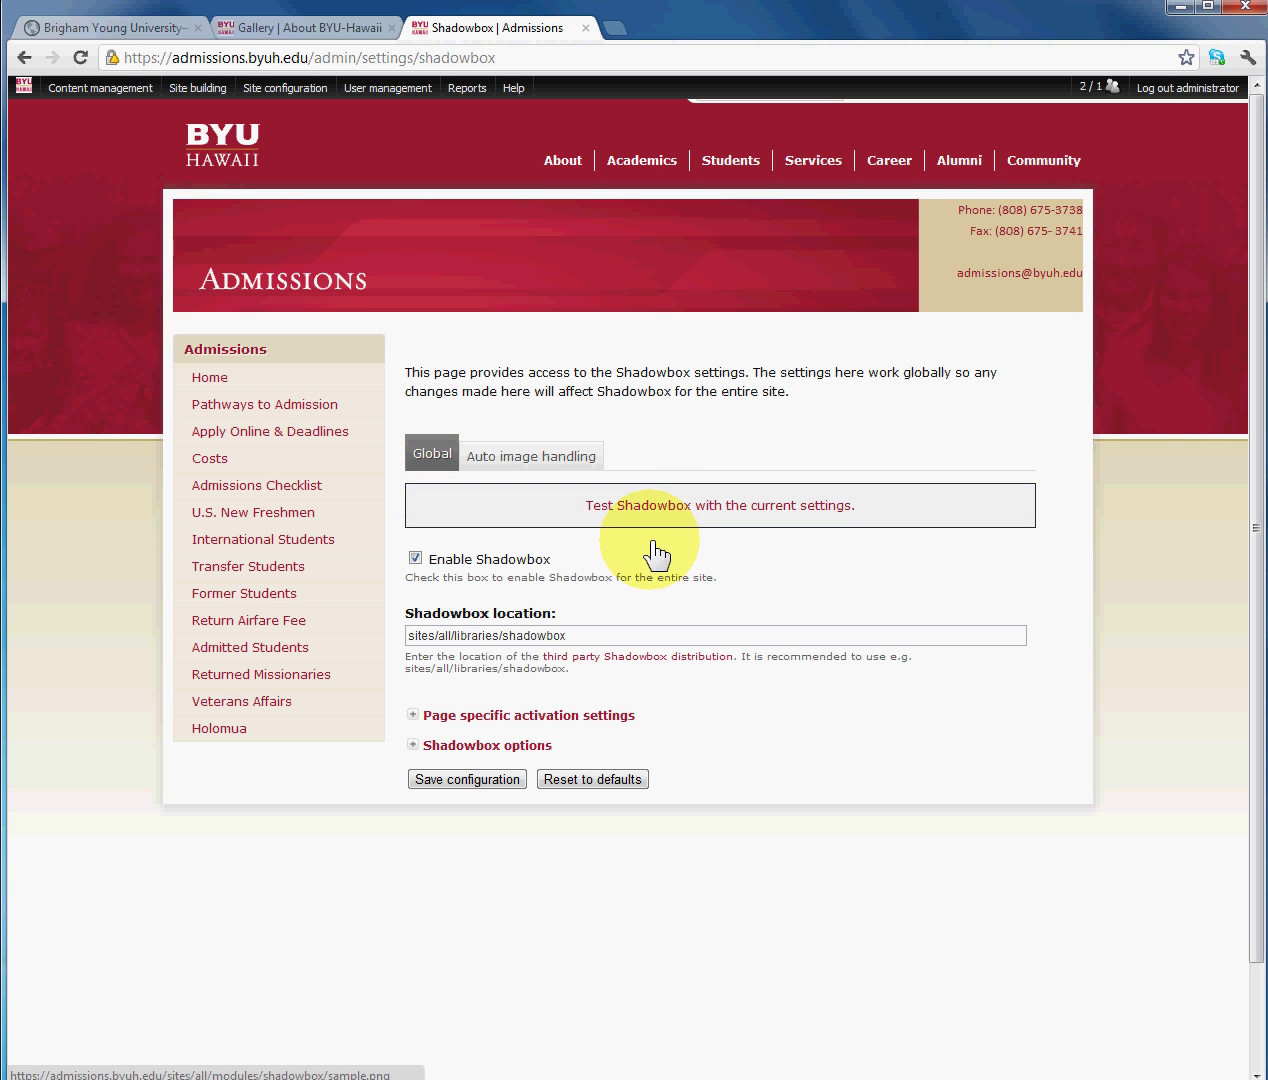
{"action": "left_click", "coordinate": [636, 511]}
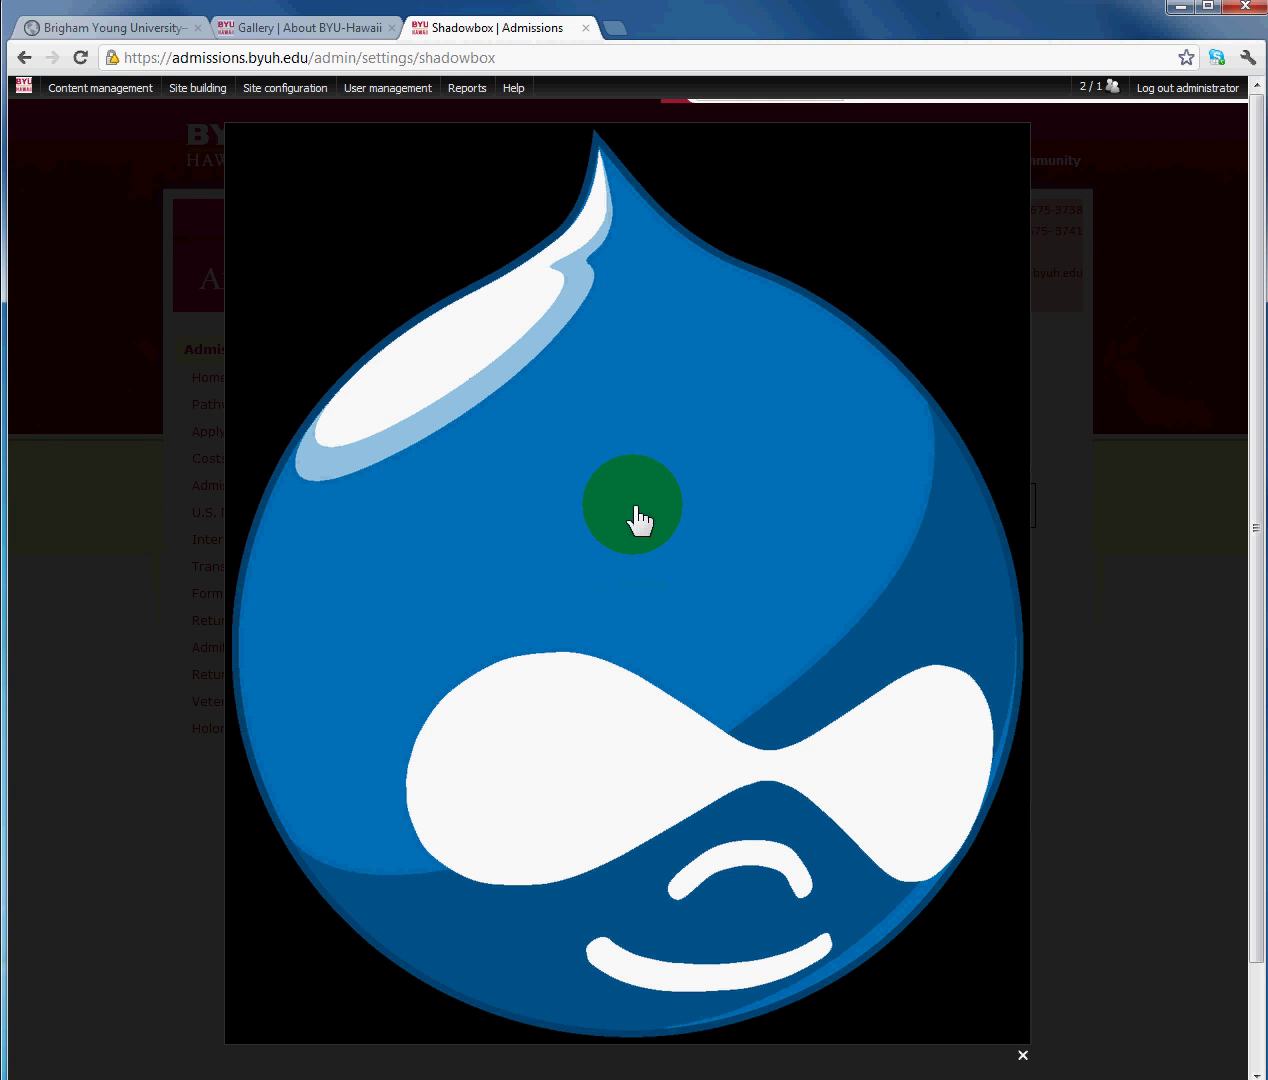
{"action": "left_click", "coordinate": [1023, 1055]}
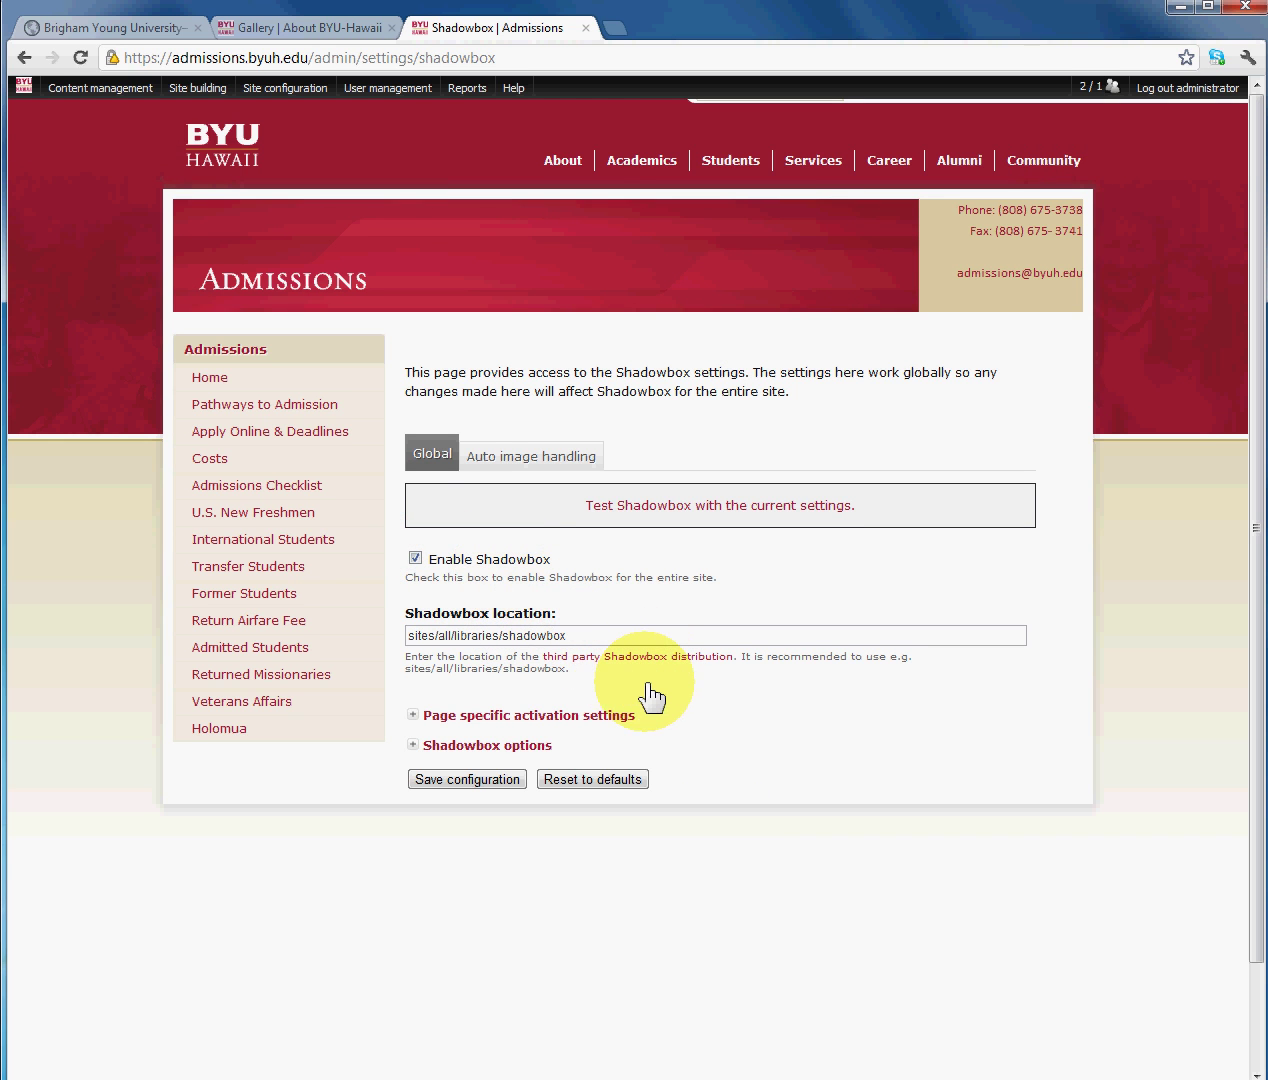
{"action": "scroll", "coordinate": [648, 695], "scroll_direction": "down", "scroll_amount": 1}
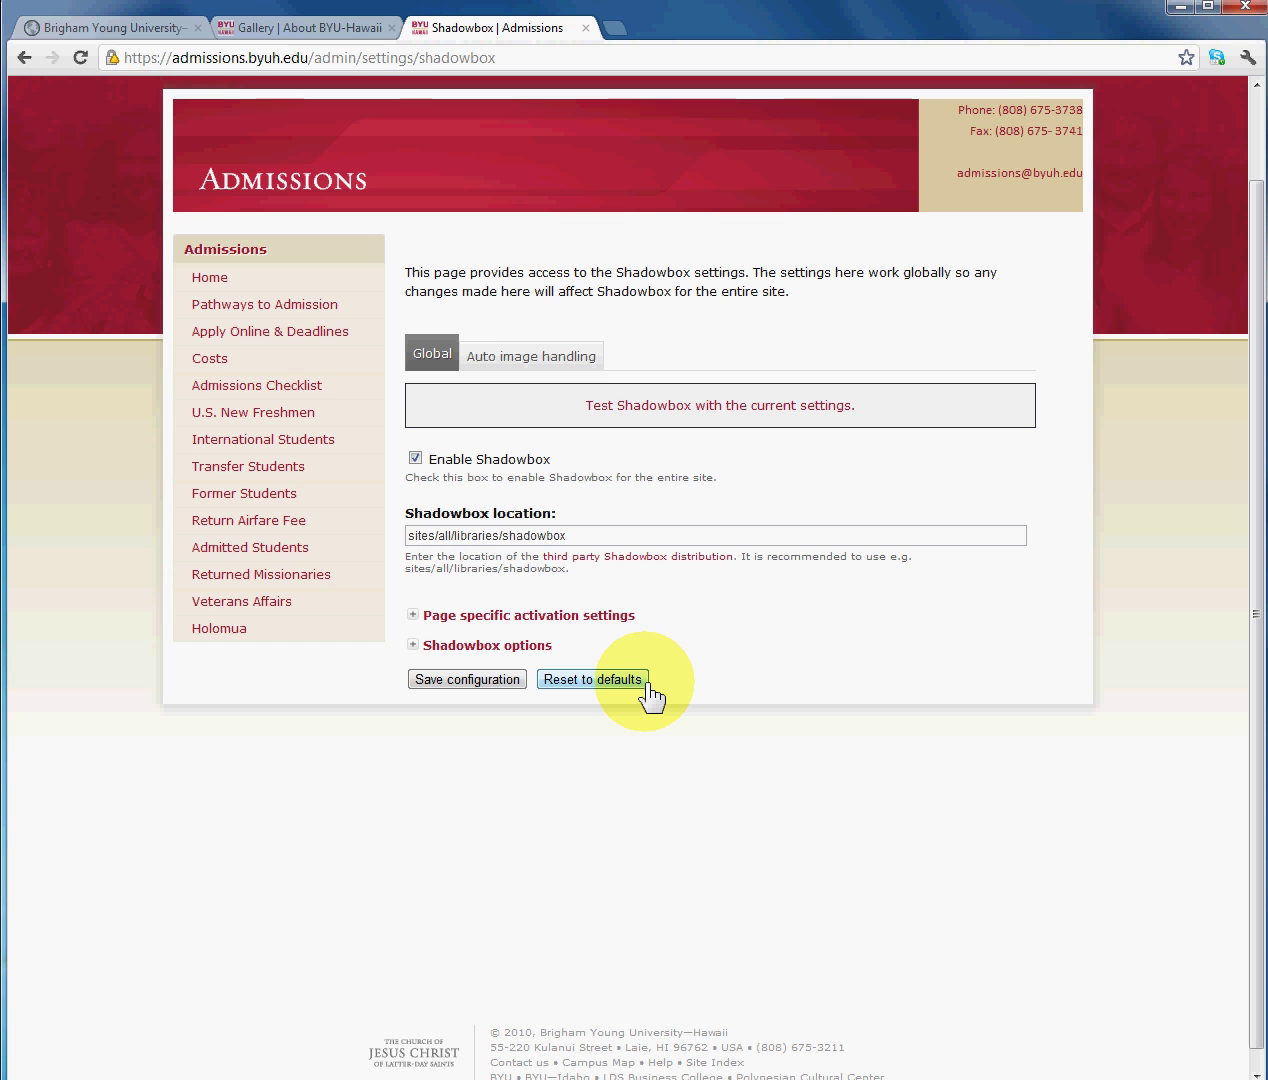
Expand page-specific activation to check the excluded admin*, img_assist*, node/add/* and node/*/edit paths.
{"action": "left_click", "coordinate": [464, 618]}
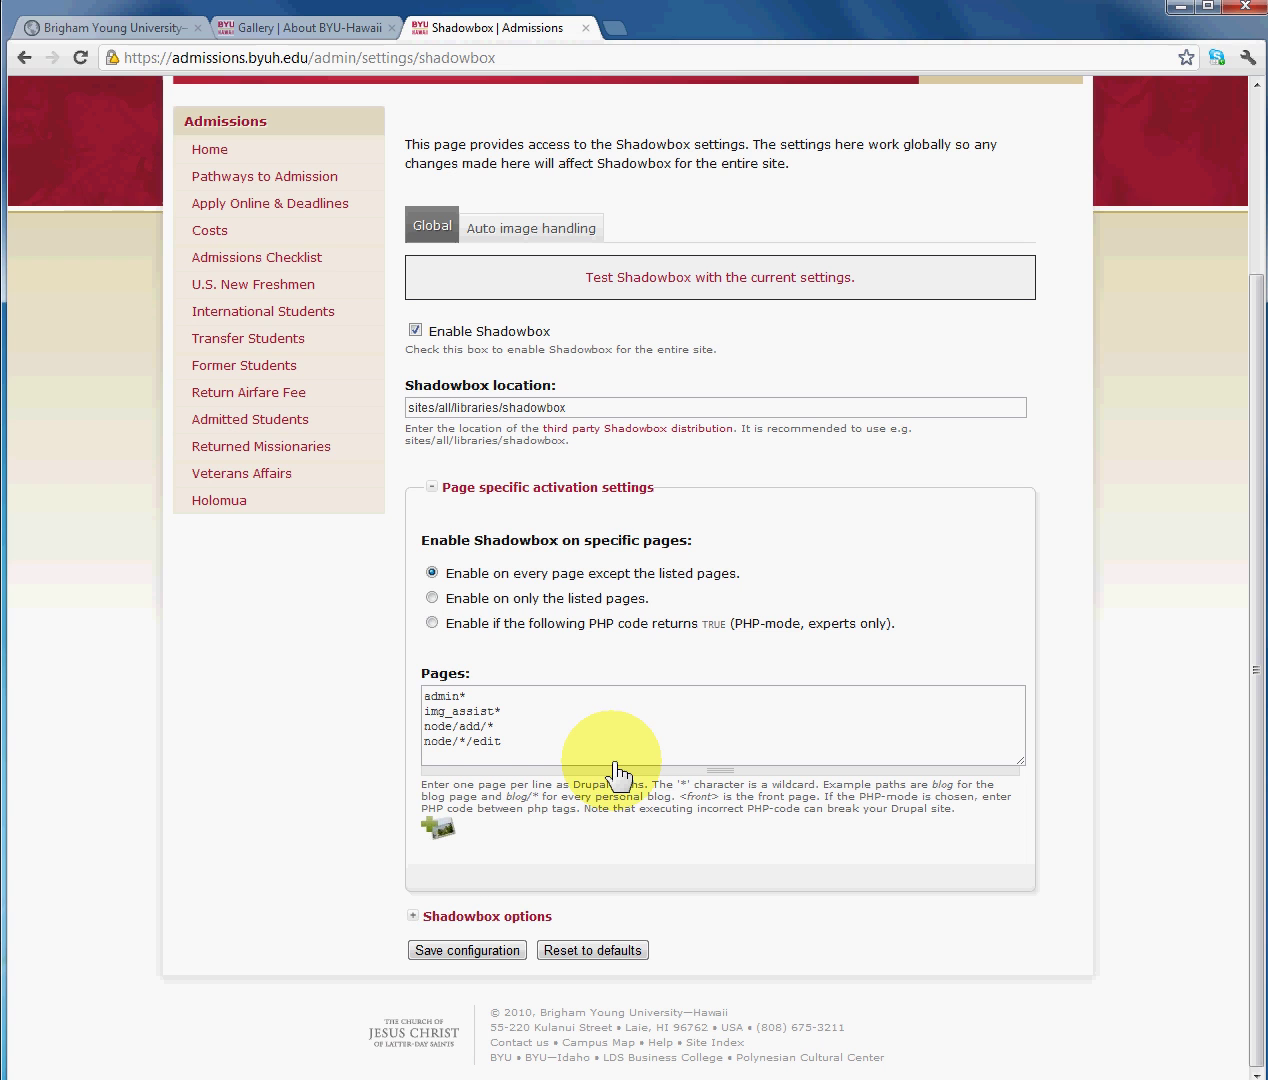
{"action": "left_click", "coordinate": [535, 769]}
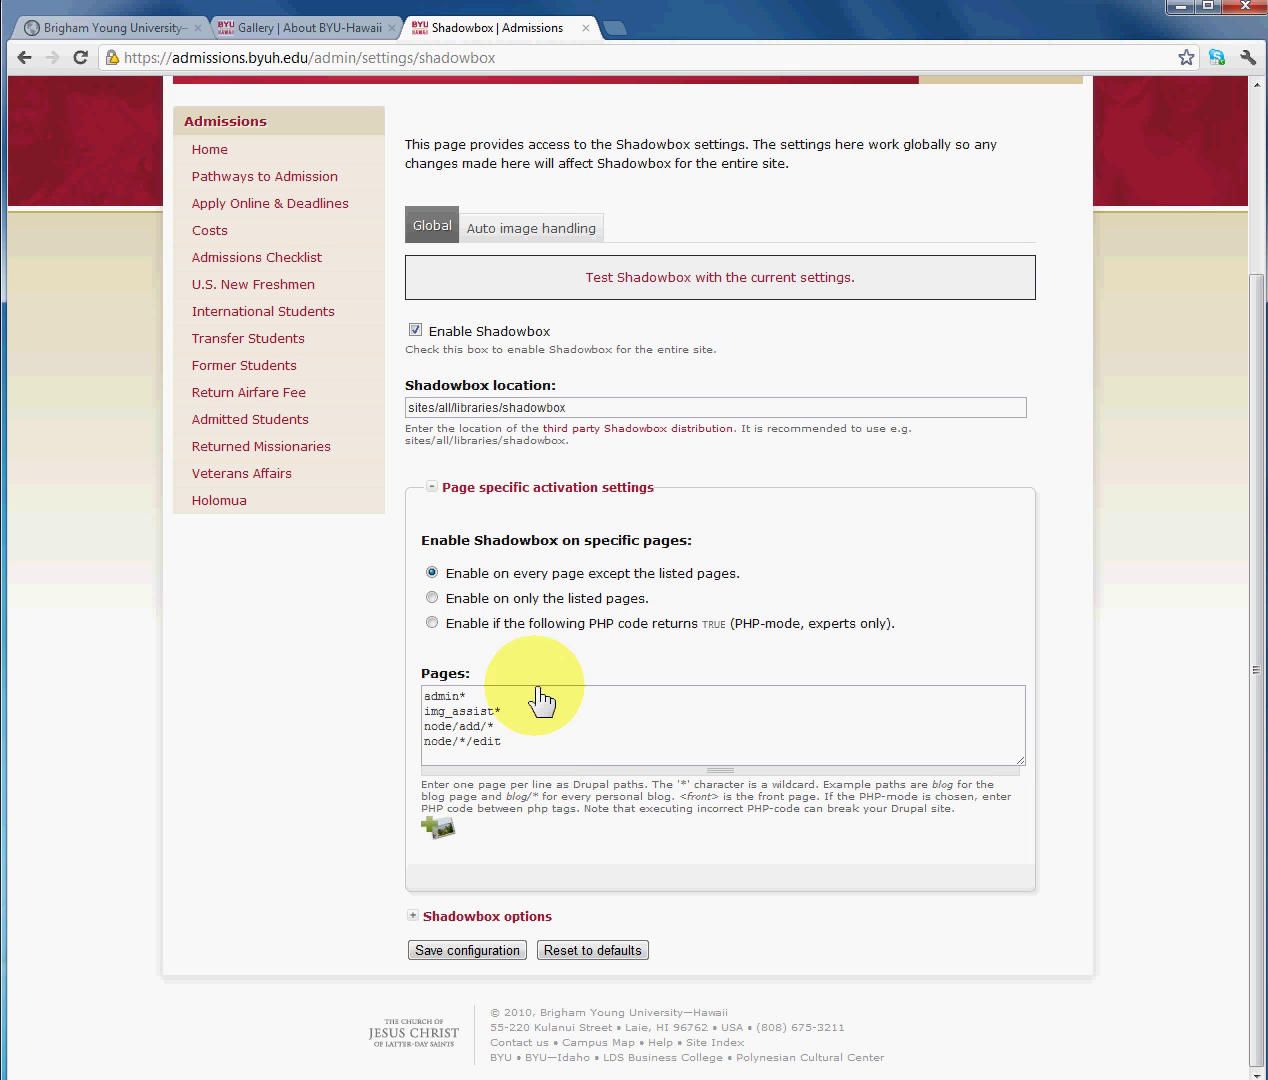
Expand Shadowbox options to review Animation's 0.35-second durations and Overlay's 0.85 opacity.
{"action": "left_click", "coordinate": [514, 917]}
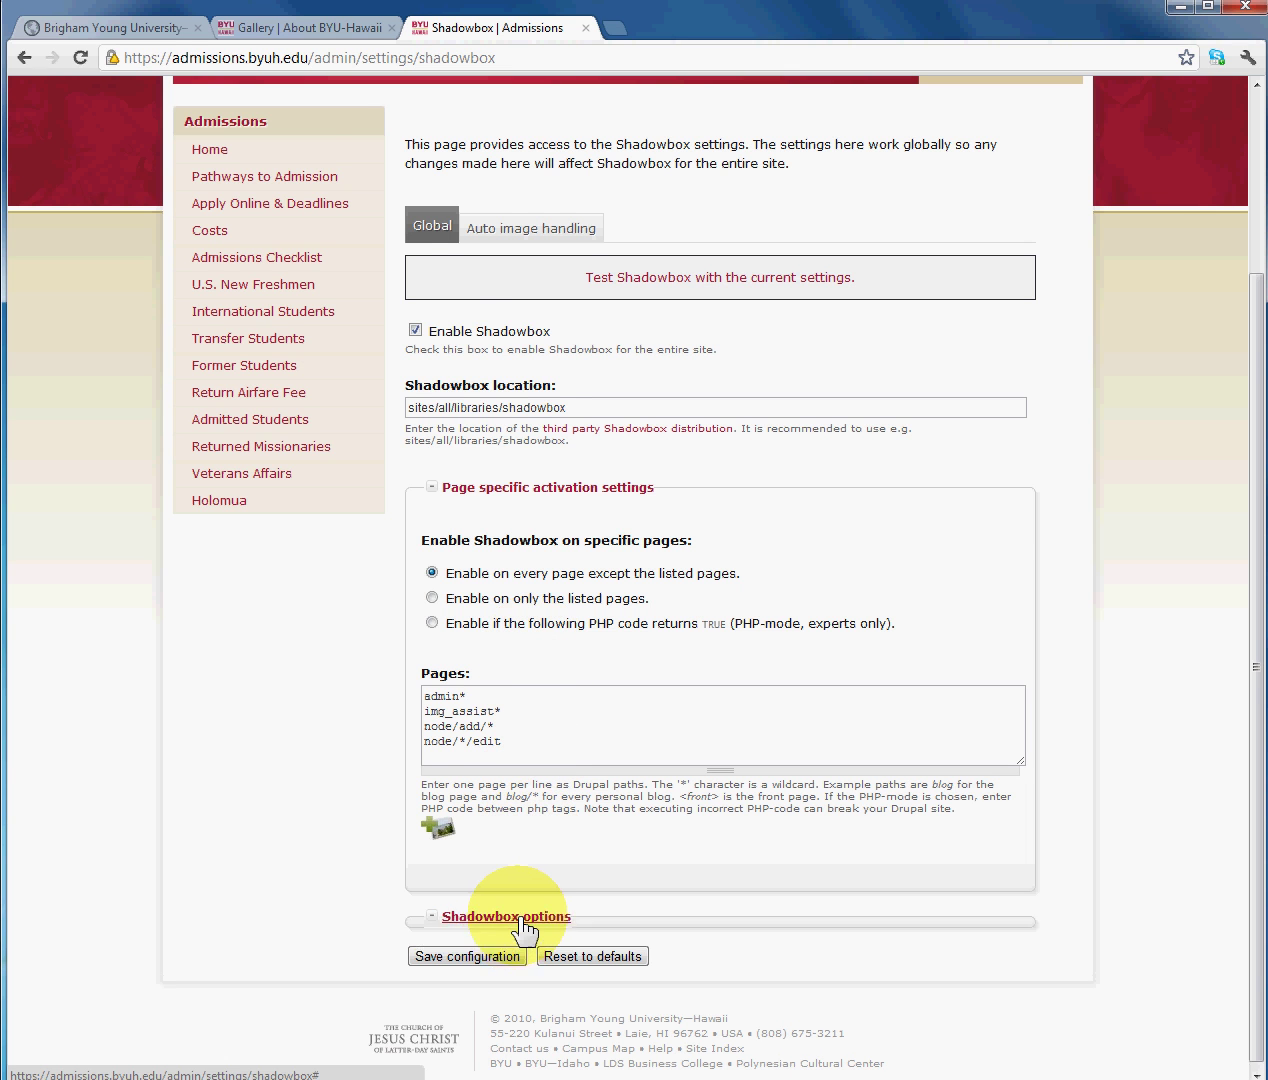
{"action": "left_click_drag", "start_coordinate": [1258, 480], "coordinate": [1254, 580]}
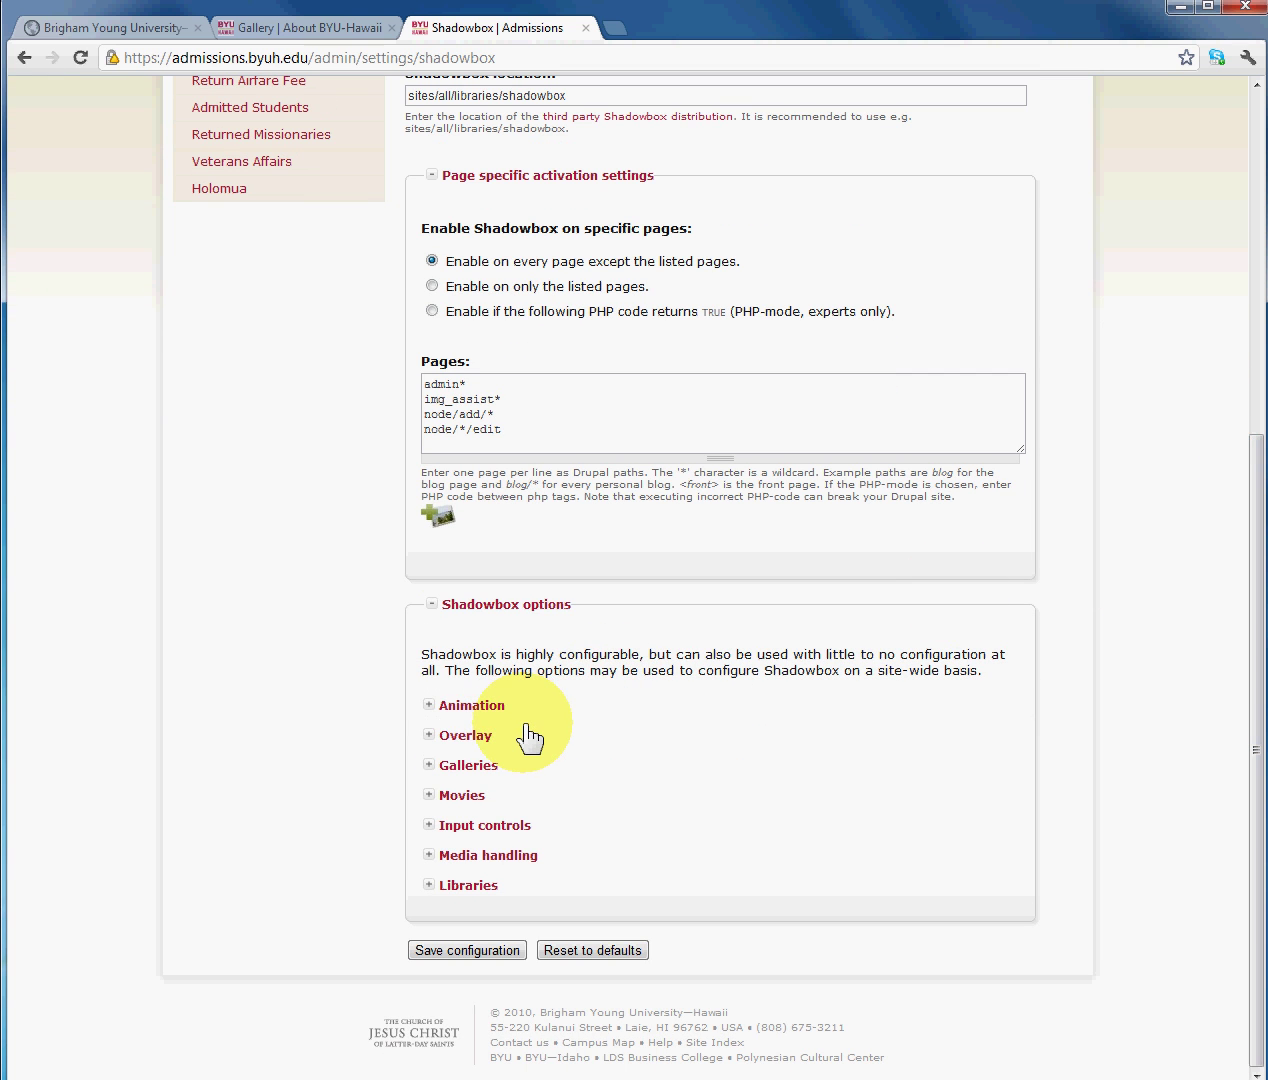
{"action": "left_click", "coordinate": [470, 706]}
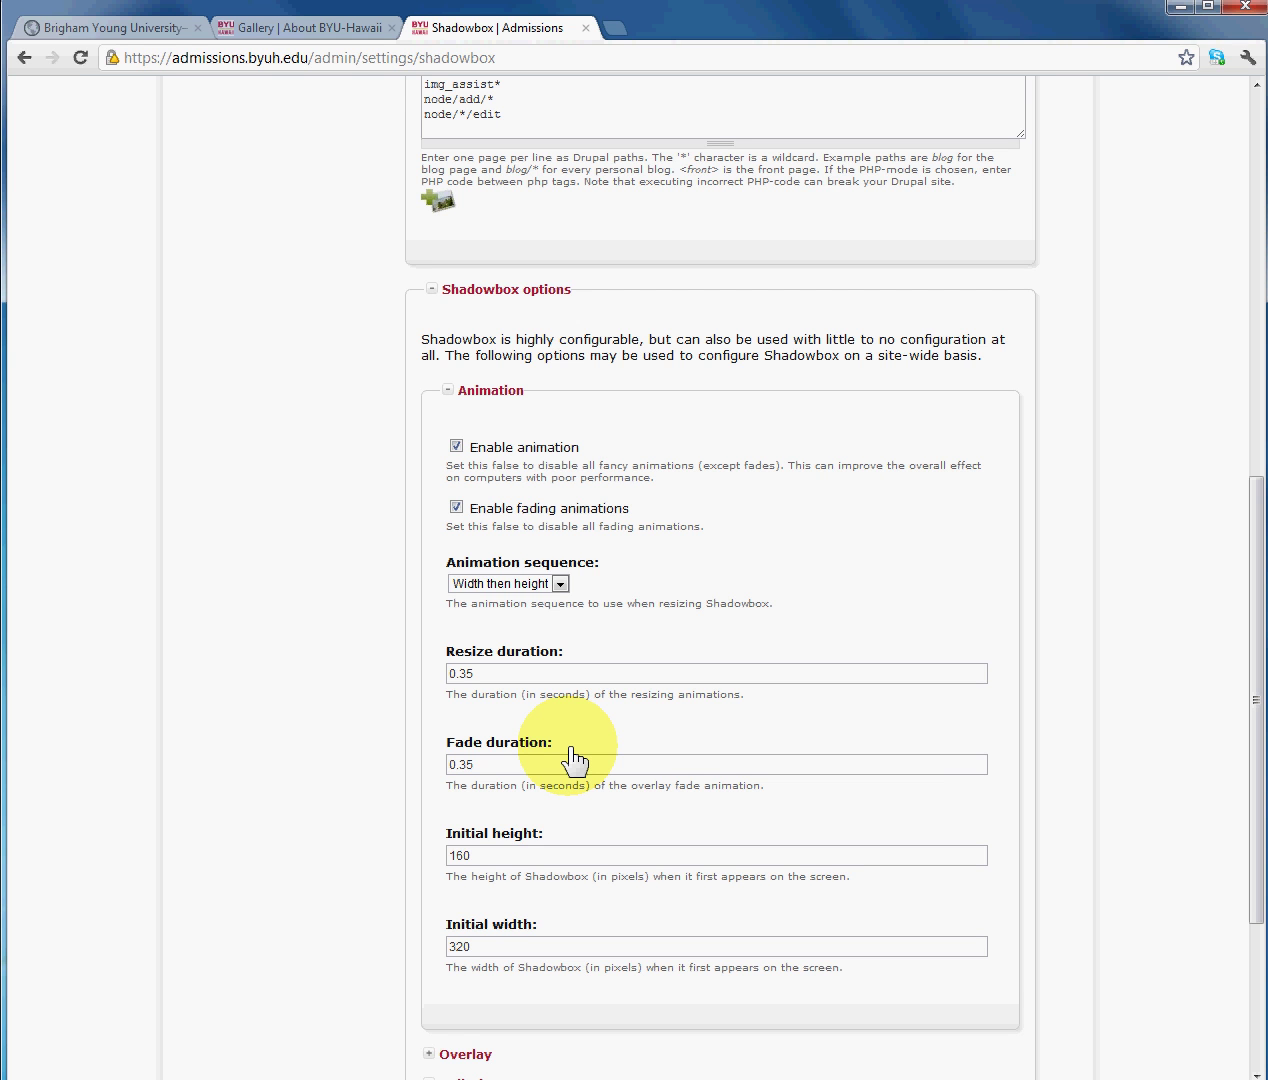
{"action": "scroll", "coordinate": [573, 755], "scroll_direction": "down", "scroll_amount": 3}
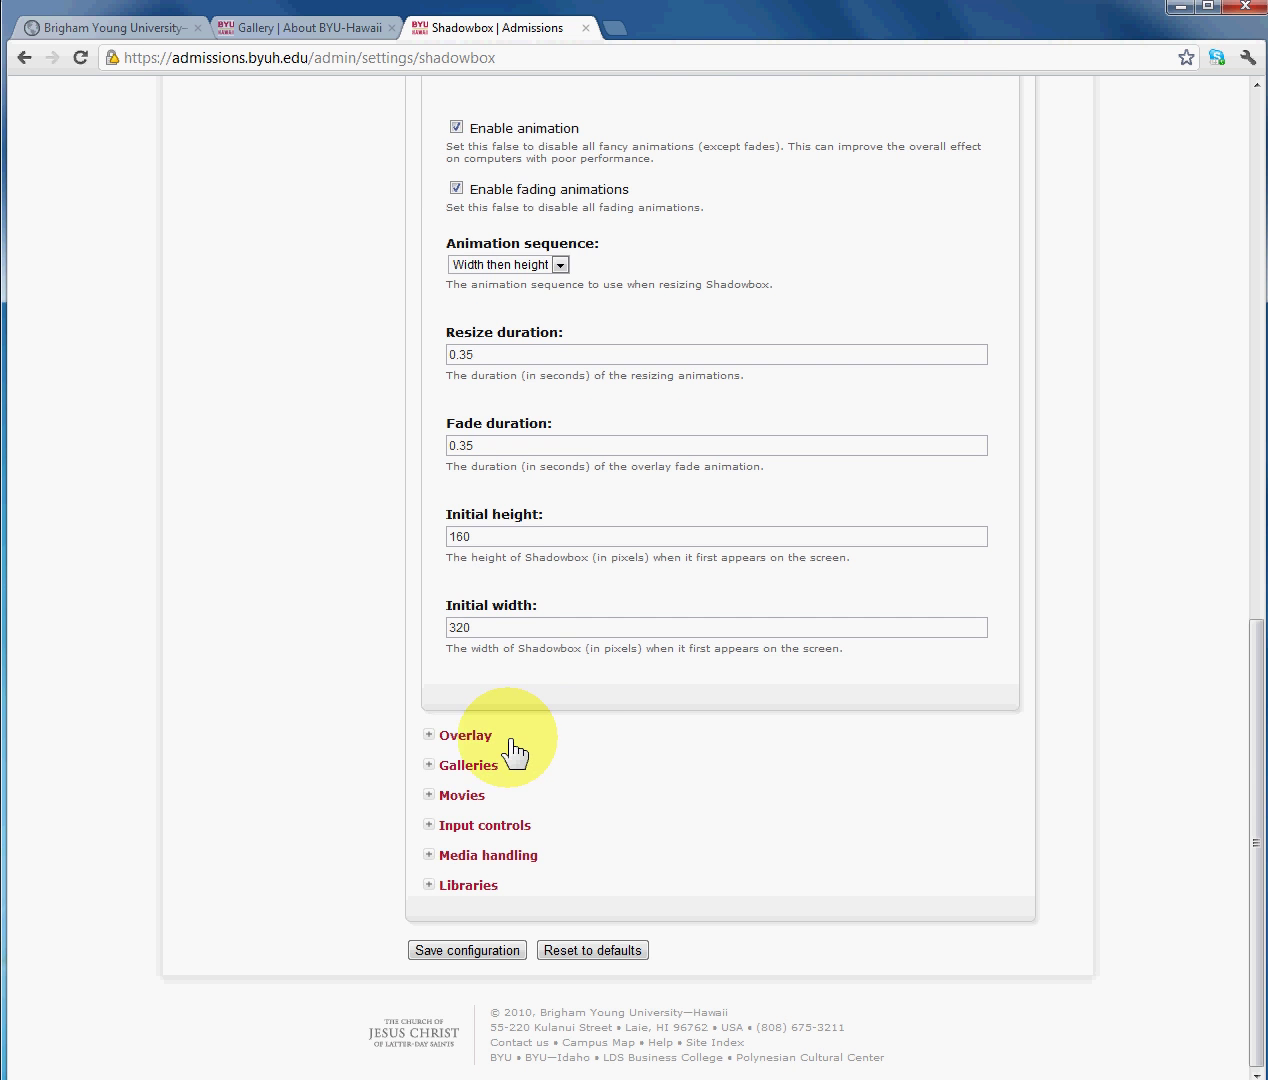
{"action": "left_click", "coordinate": [482, 737]}
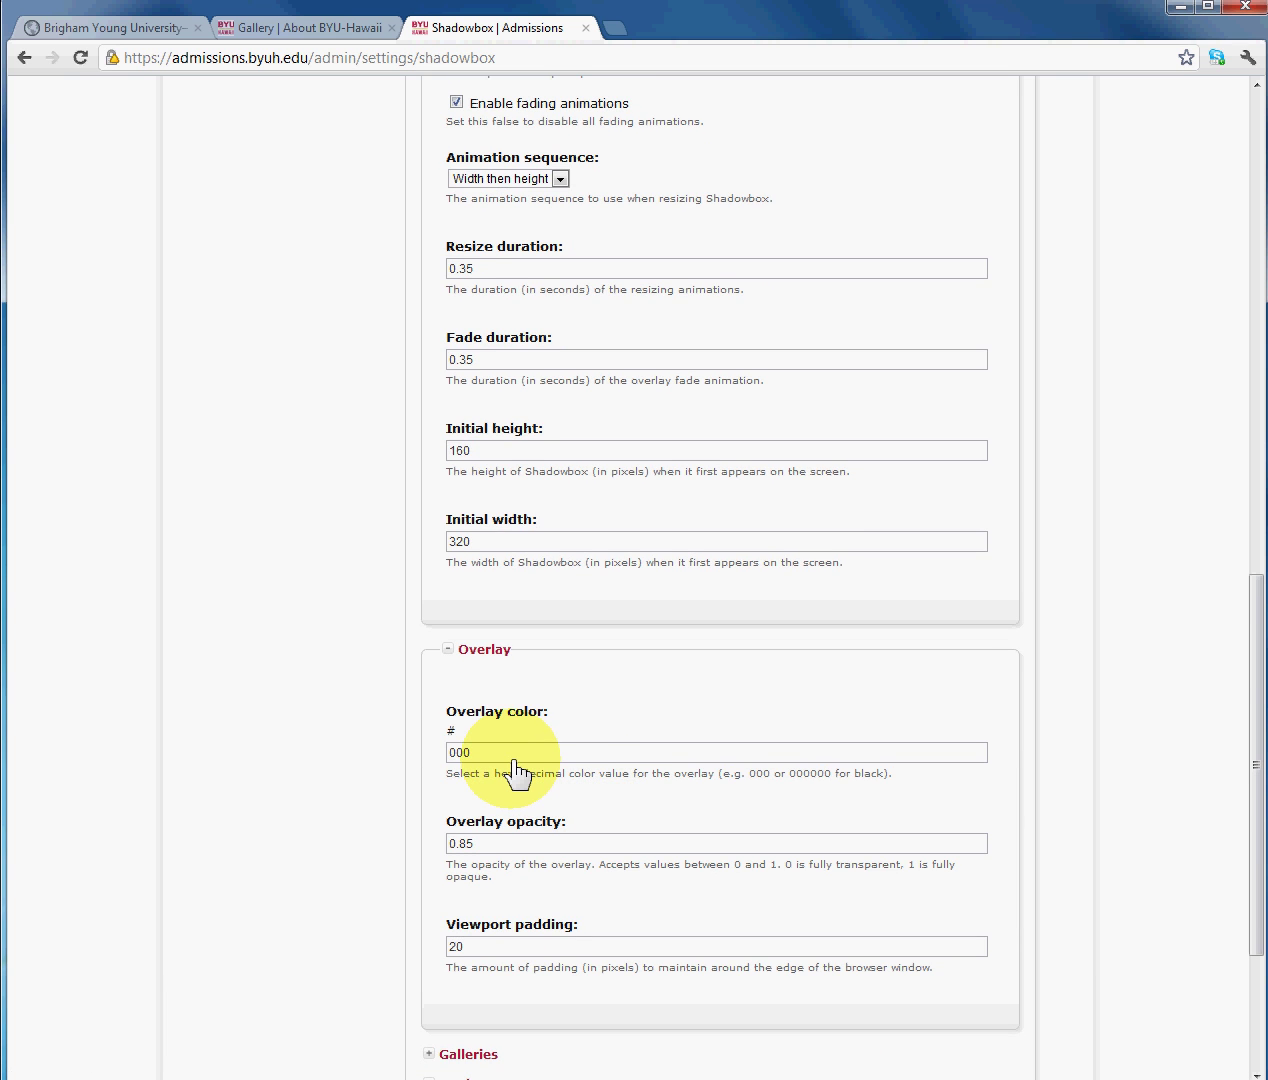
{"action": "scroll", "coordinate": [512, 770], "scroll_direction": "down", "scroll_amount": 3}
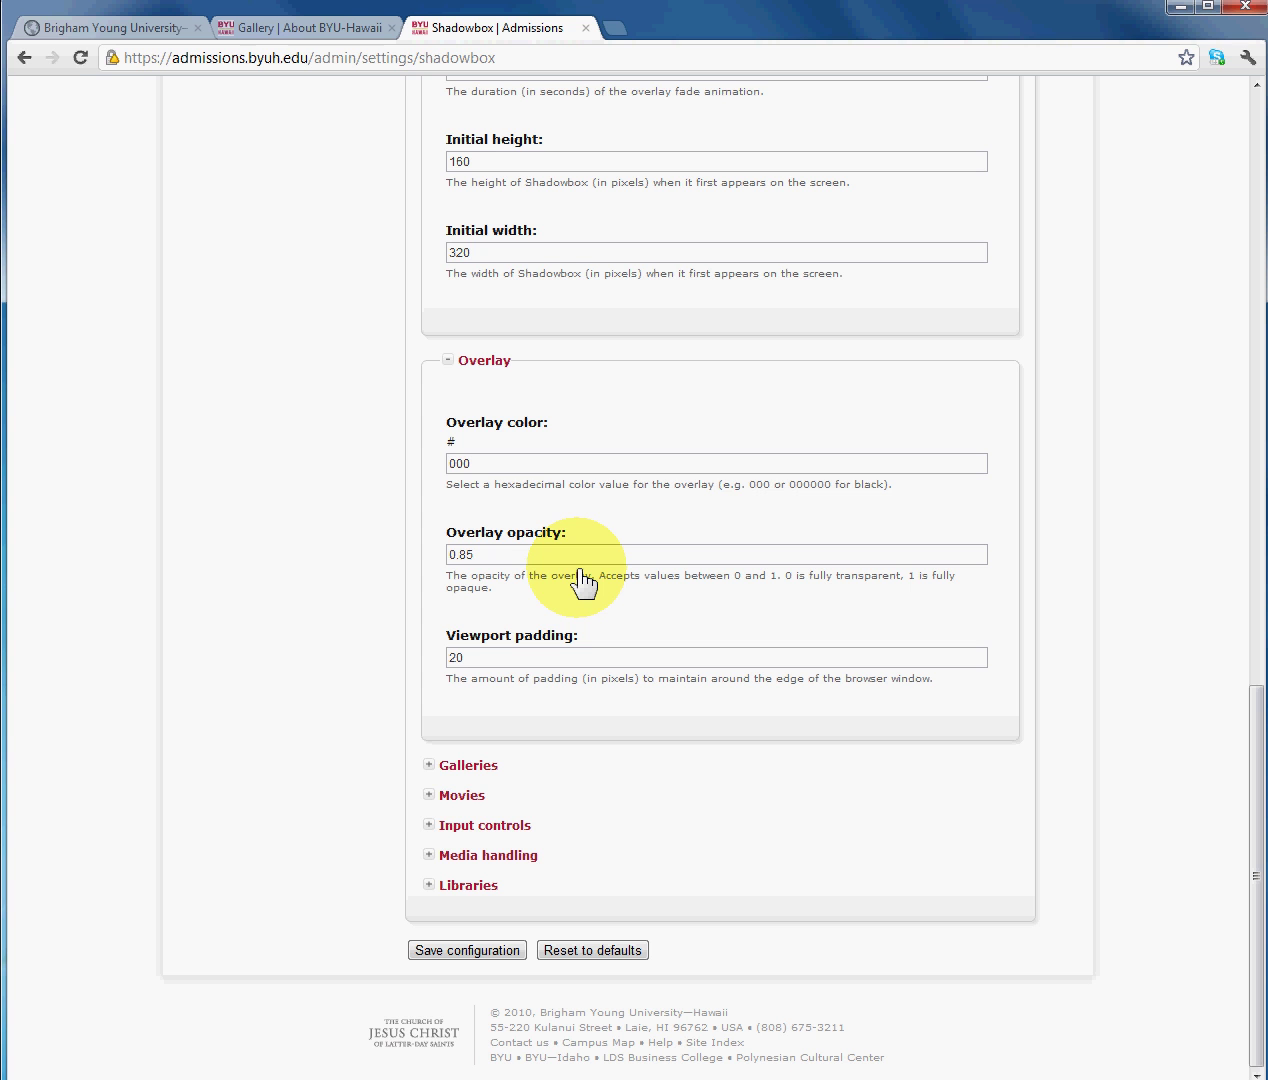
Turn on 'Enable continuous galleries' in the Galleries settings.
{"action": "left_click", "coordinate": [470, 767]}
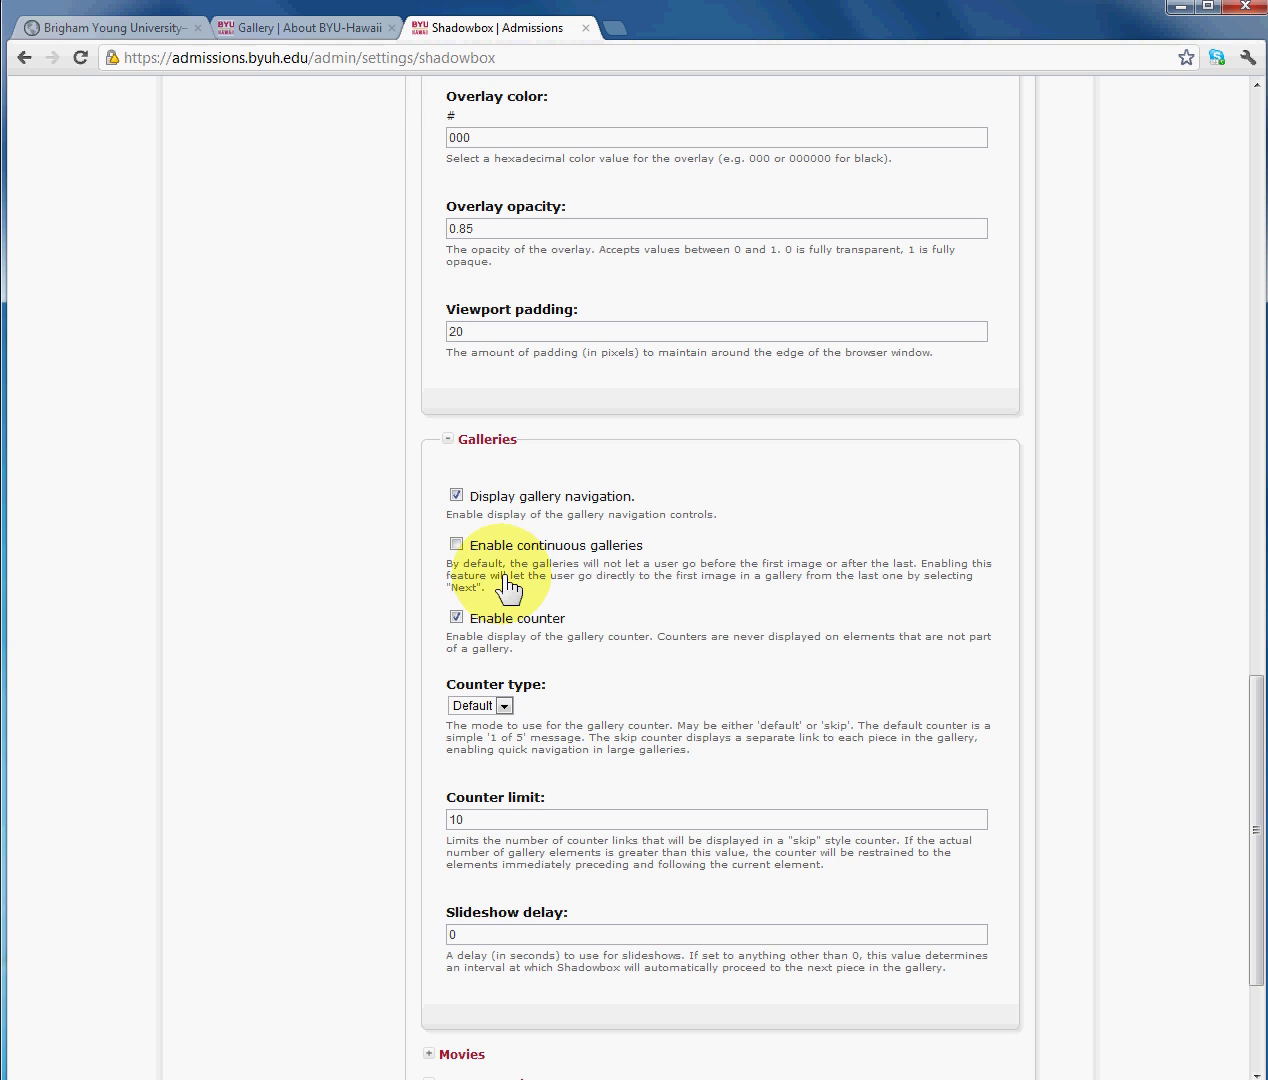
{"action": "left_click", "coordinate": [456, 544]}
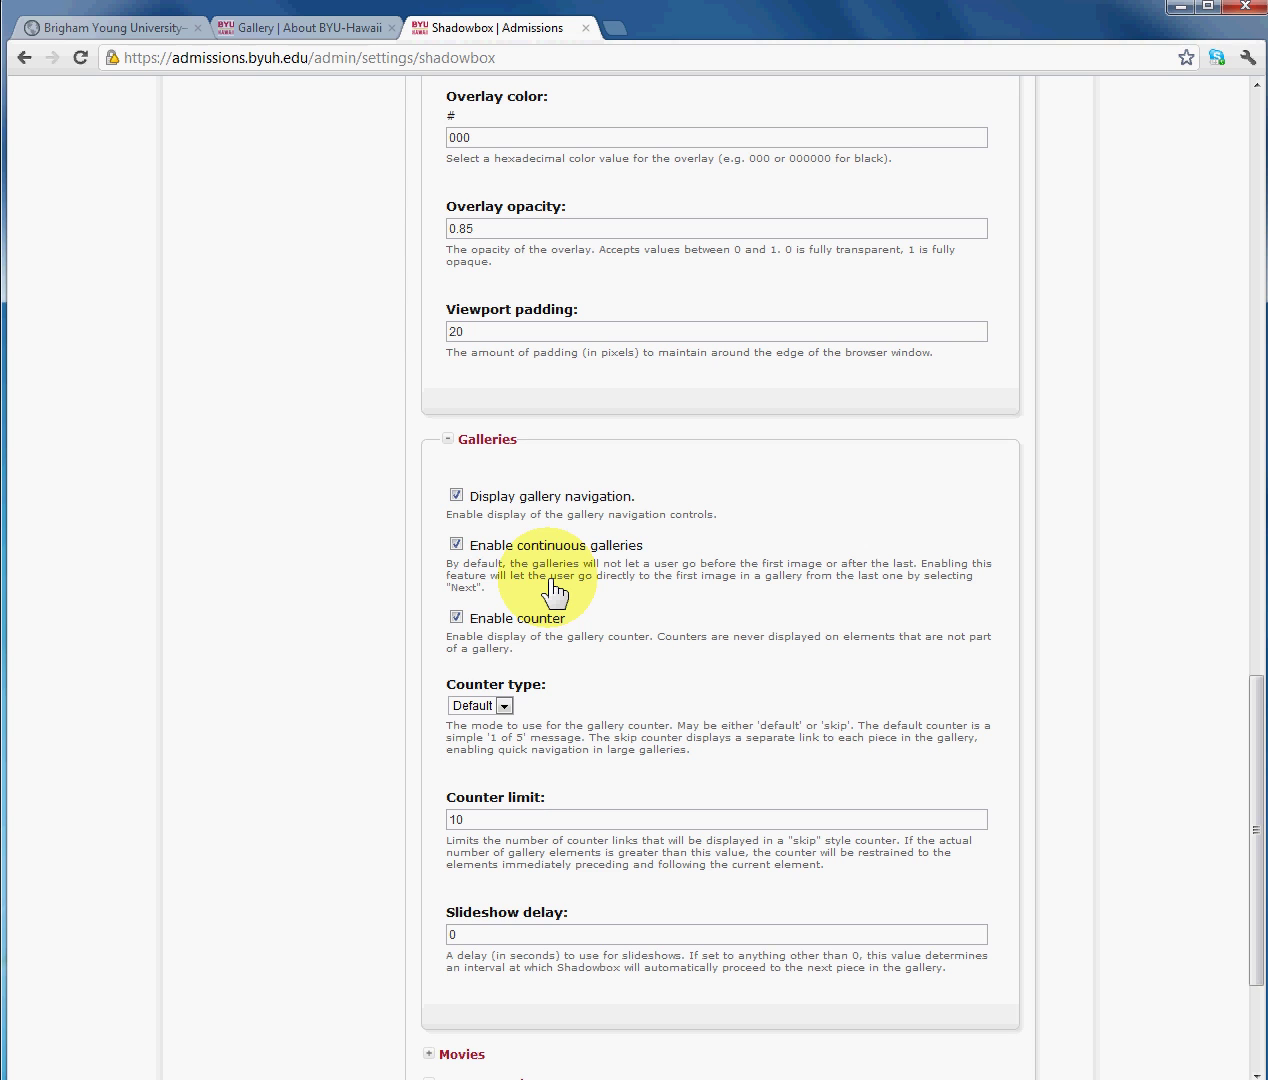
{"action": "left_click", "coordinate": [290, 28]}
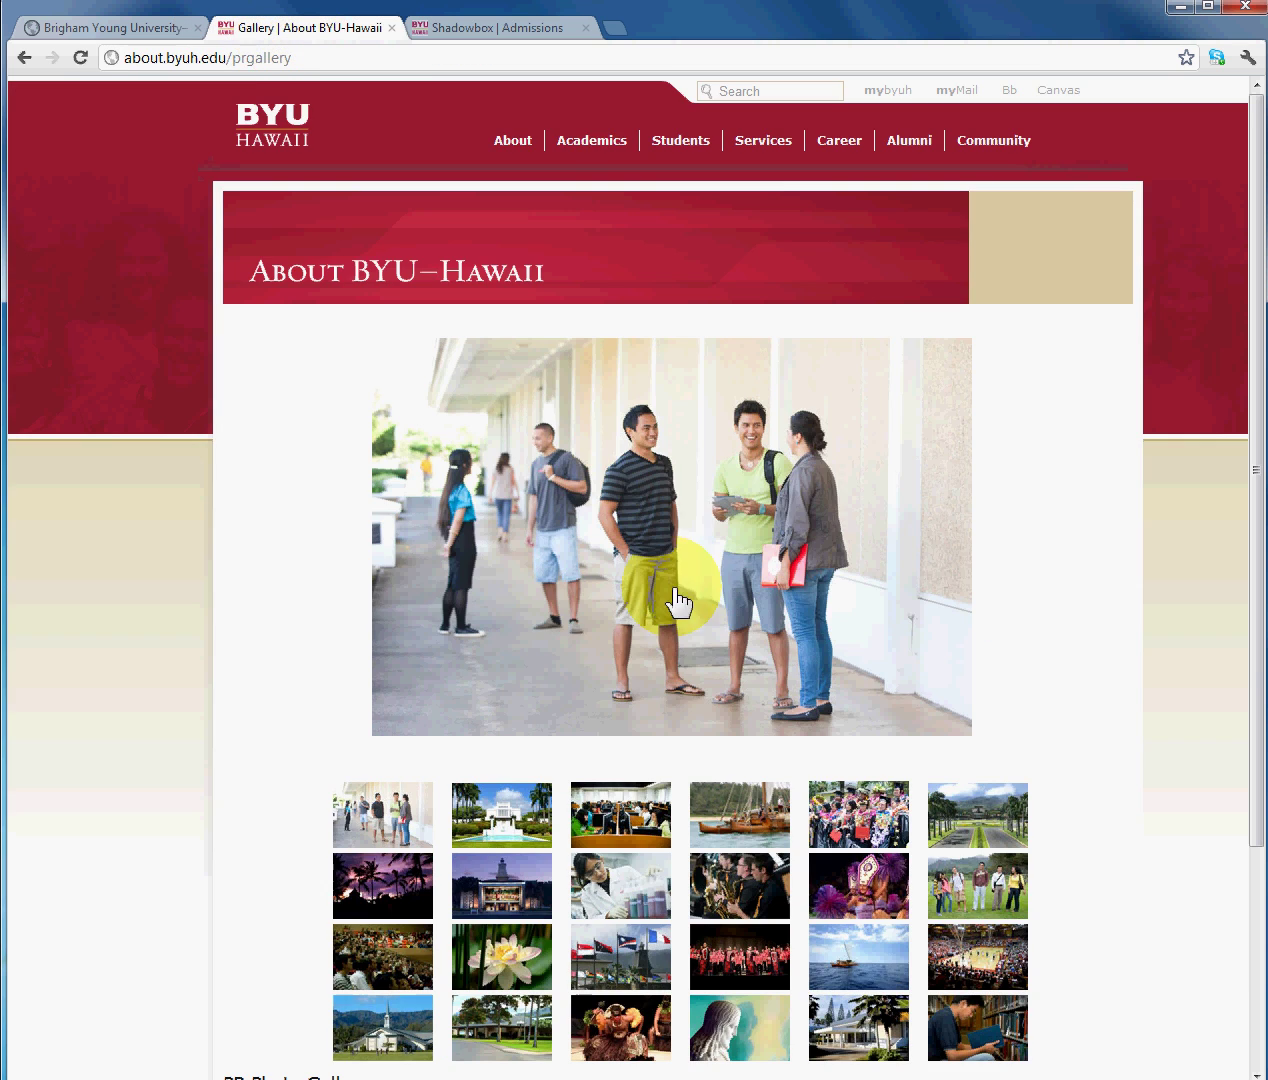
{"action": "left_click", "coordinate": [502, 28]}
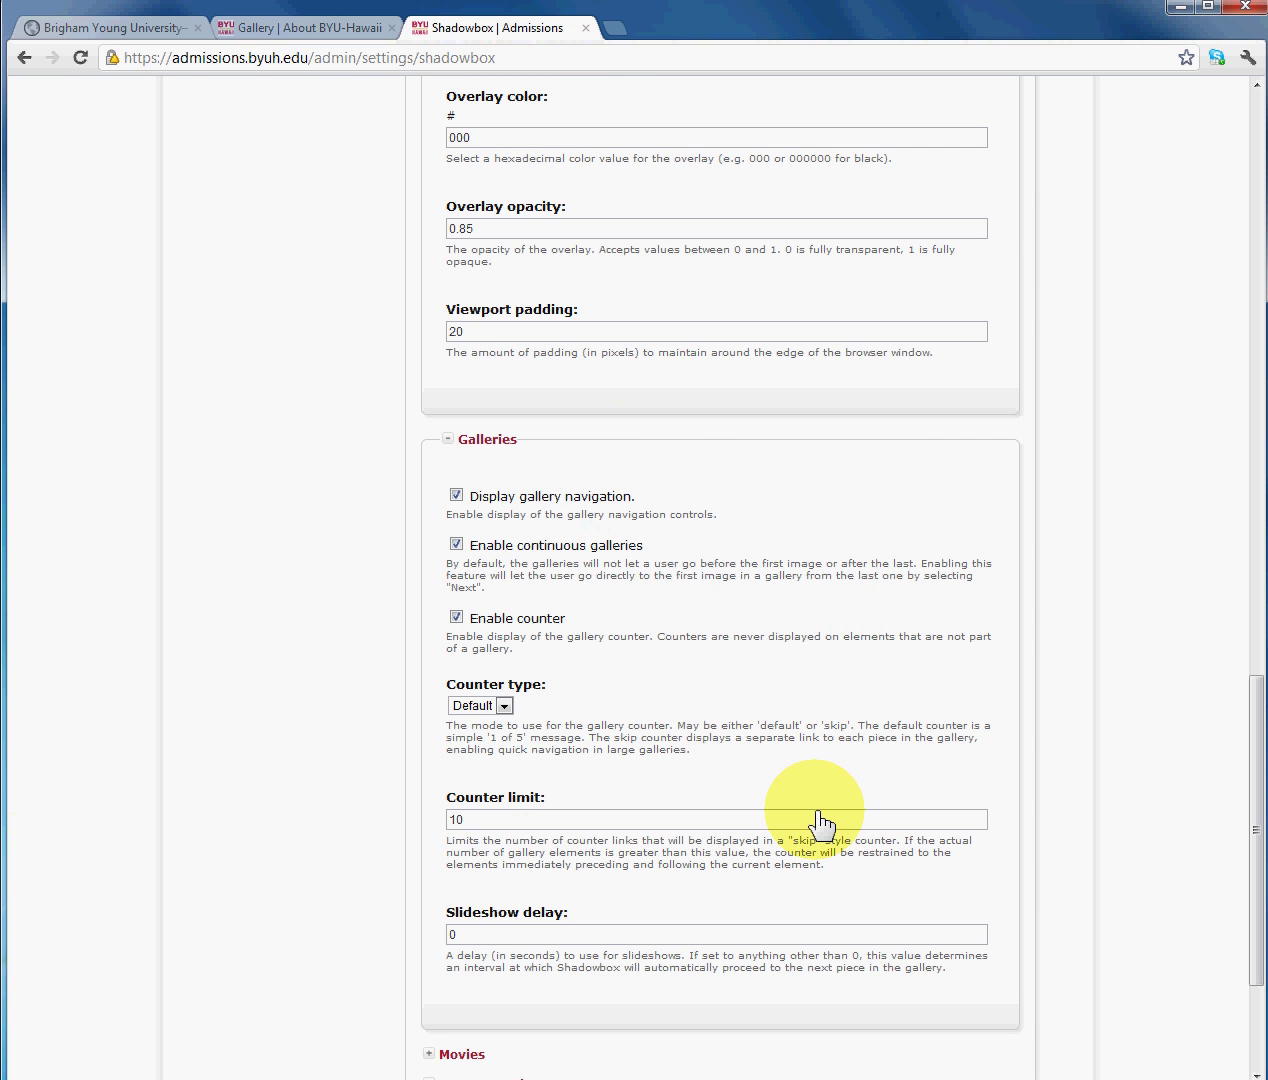
Expand the Movies, Input controls and Media handling settings groups.
{"action": "scroll", "coordinate": [675, 543], "scroll_direction": "down", "scroll_amount": 2}
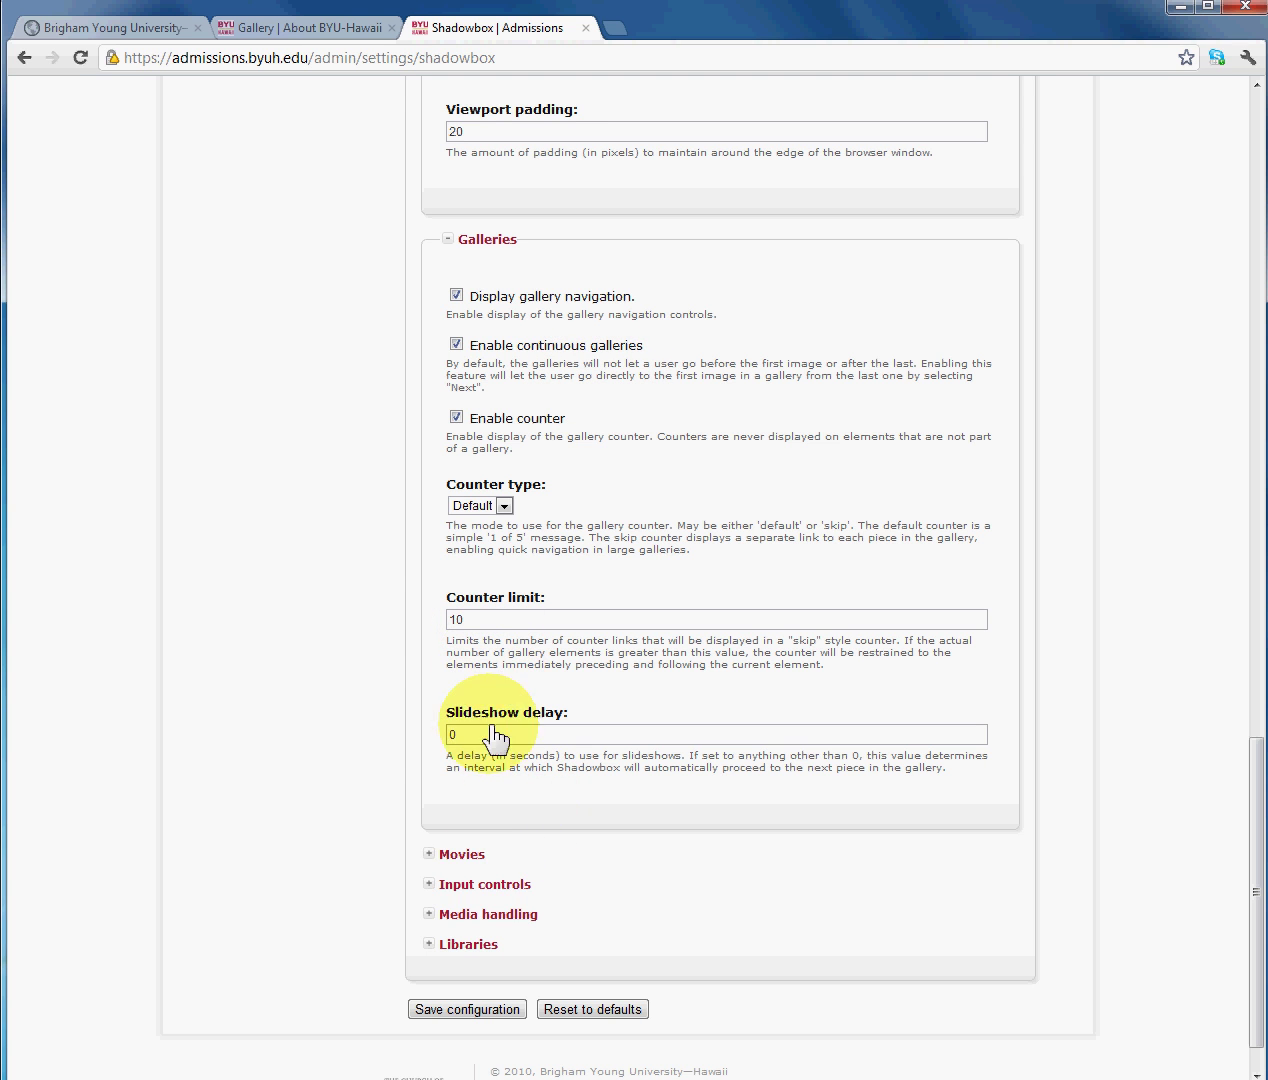
{"action": "left_click", "coordinate": [478, 855]}
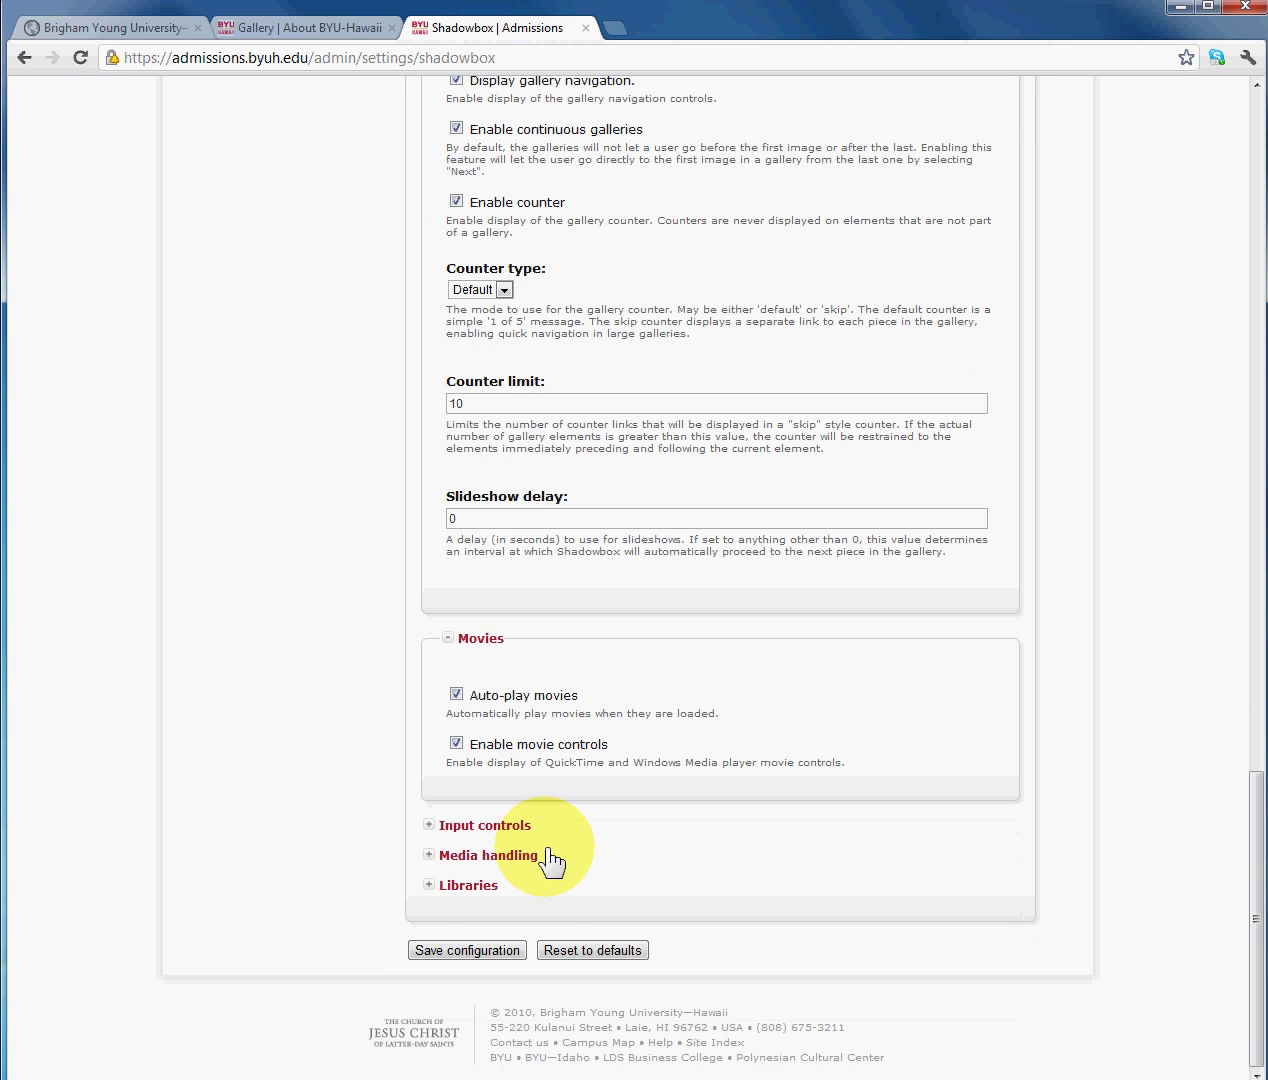
{"action": "left_click", "coordinate": [518, 828]}
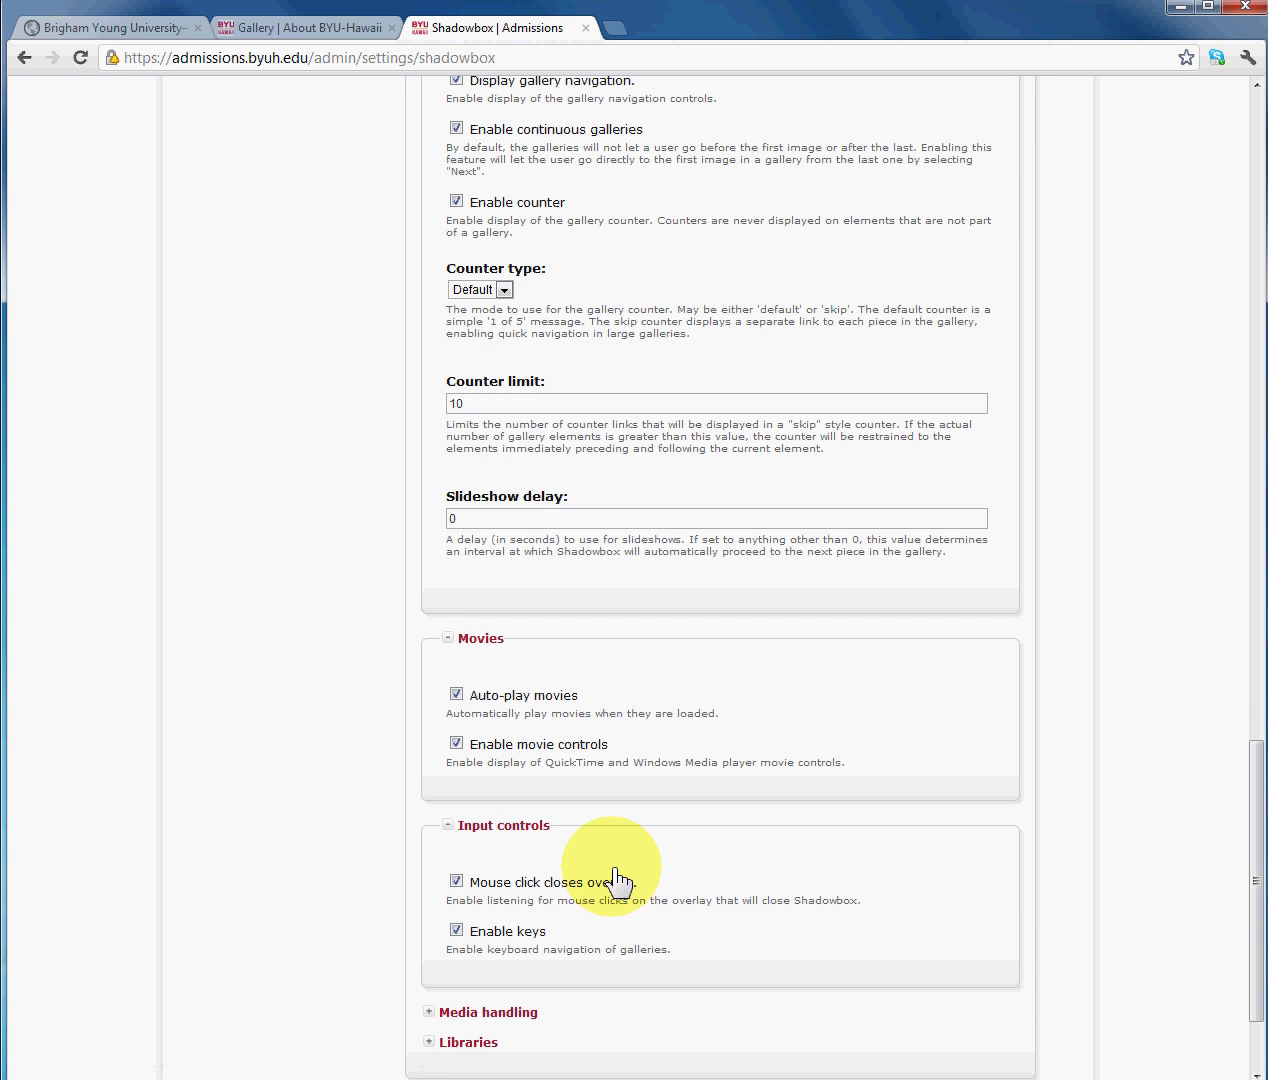
{"action": "scroll", "coordinate": [618, 868], "scroll_direction": "down", "scroll_amount": 3}
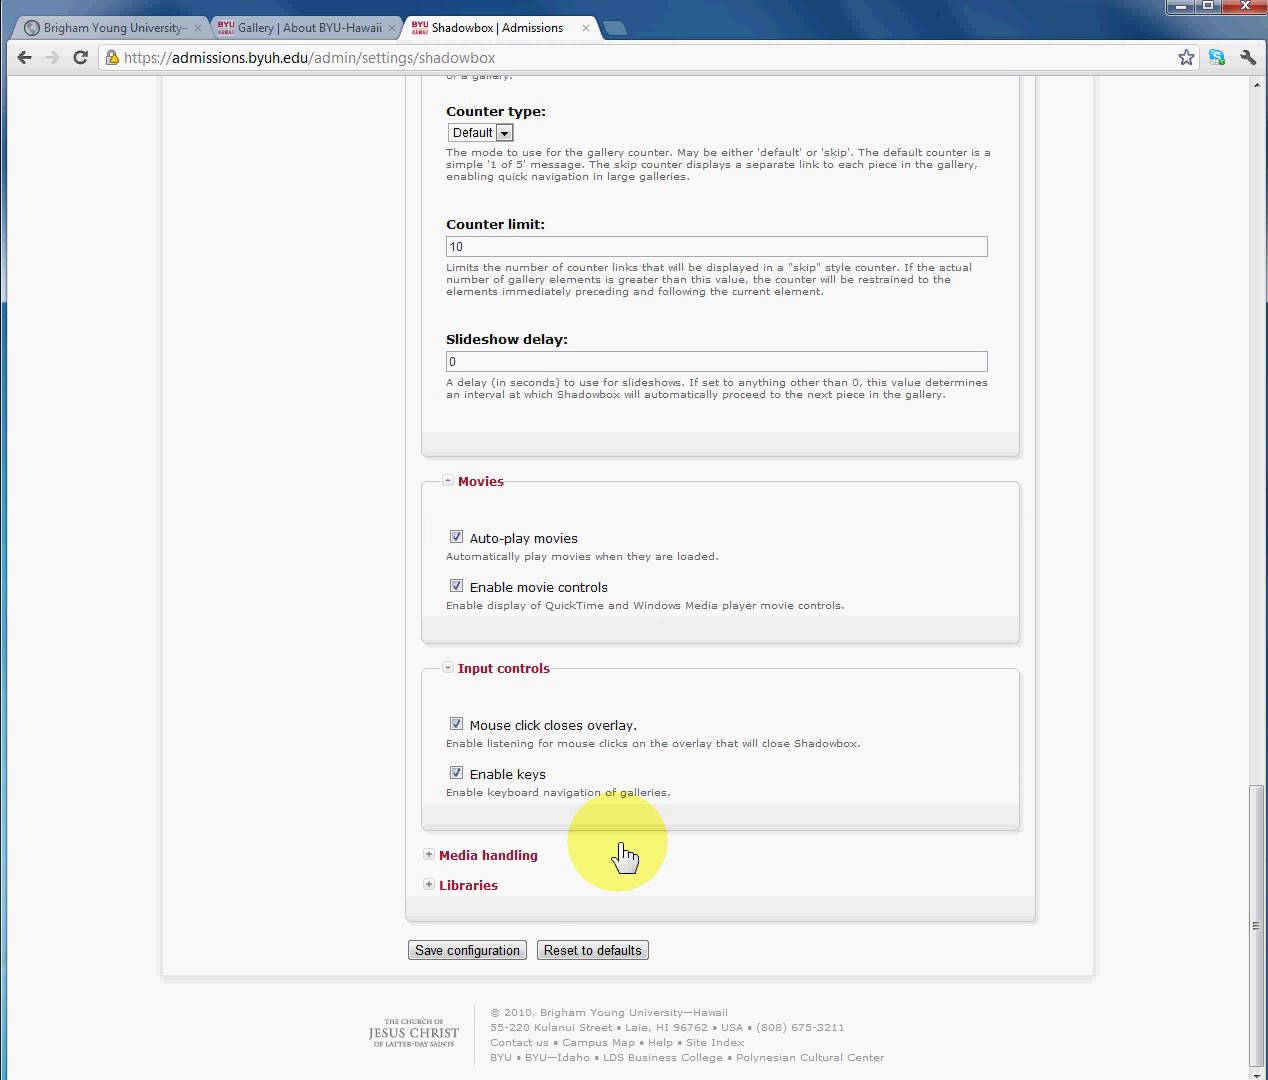
{"action": "left_click", "coordinate": [519, 862]}
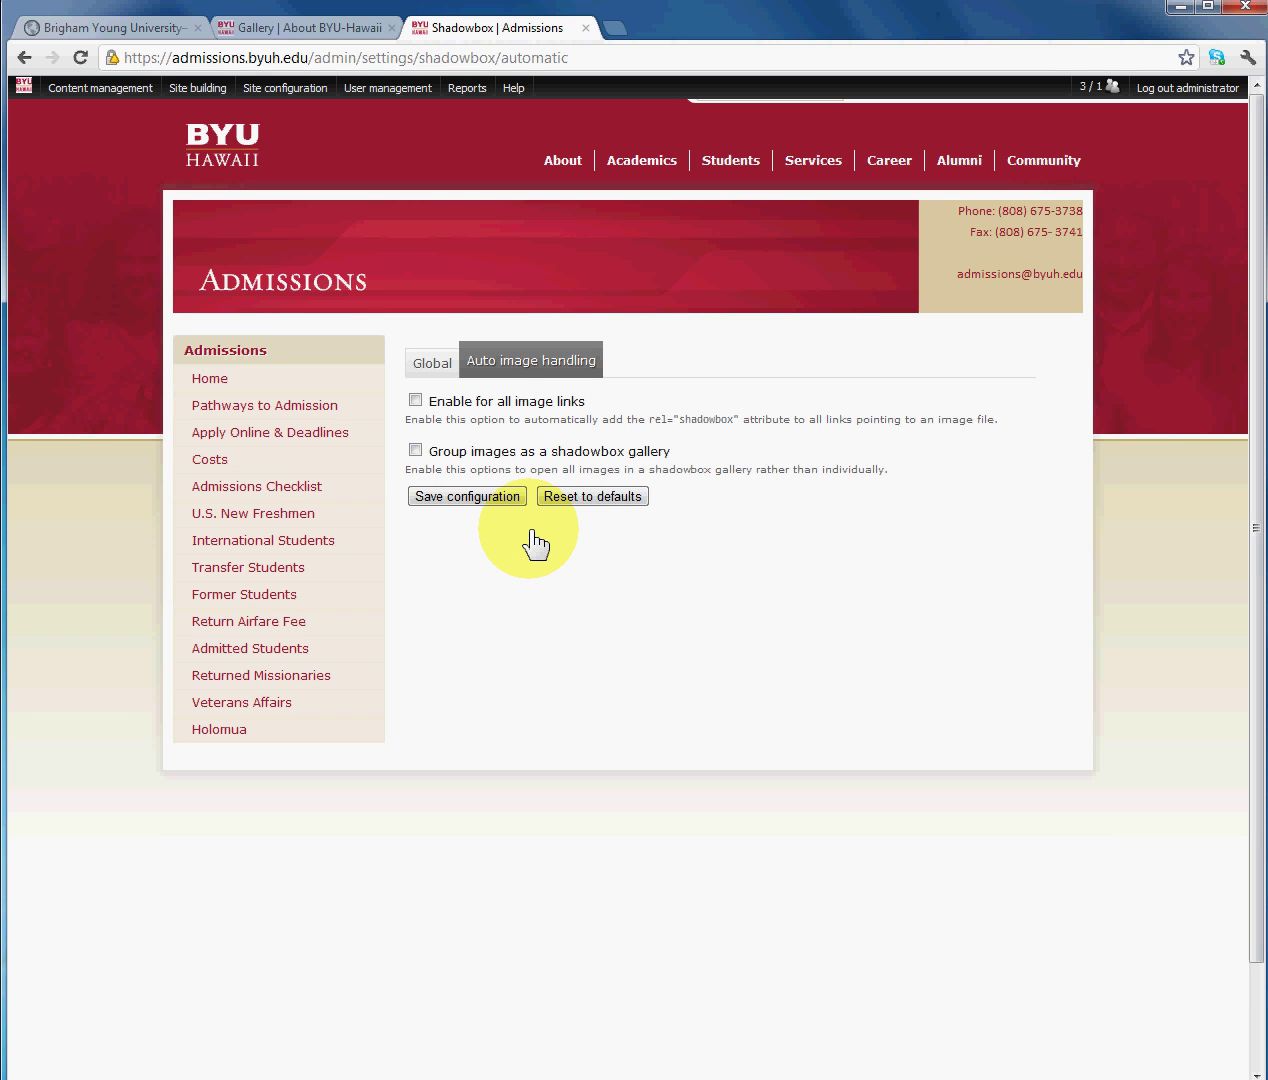
Check 'Enable for all image links' and 'Group images as a shadowbox gallery', then save.
{"action": "left_click", "coordinate": [415, 451]}
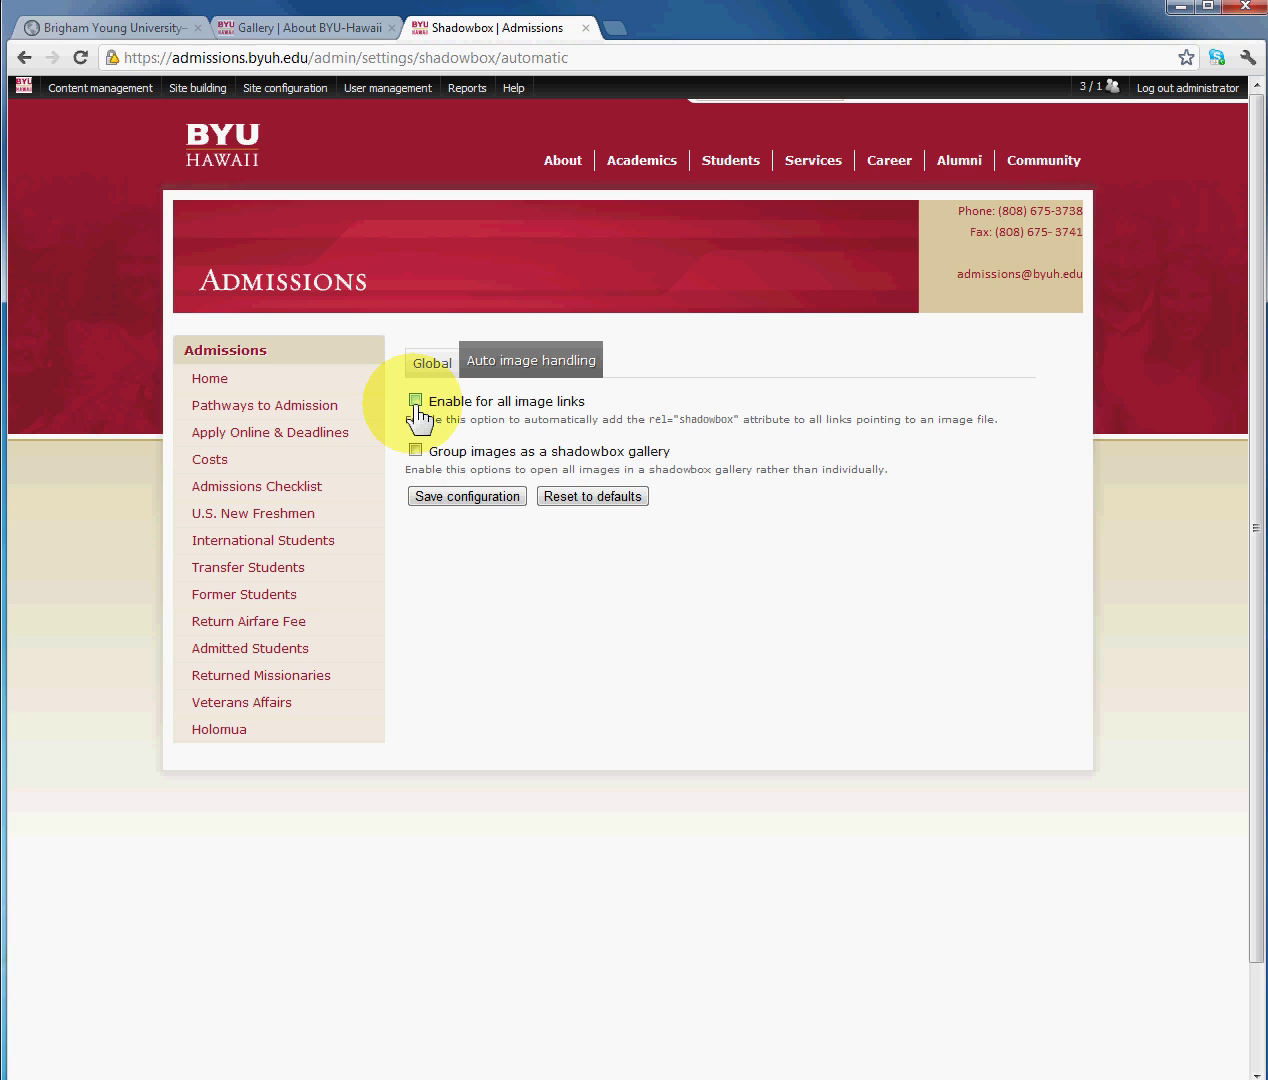
{"action": "left_click", "coordinate": [416, 403]}
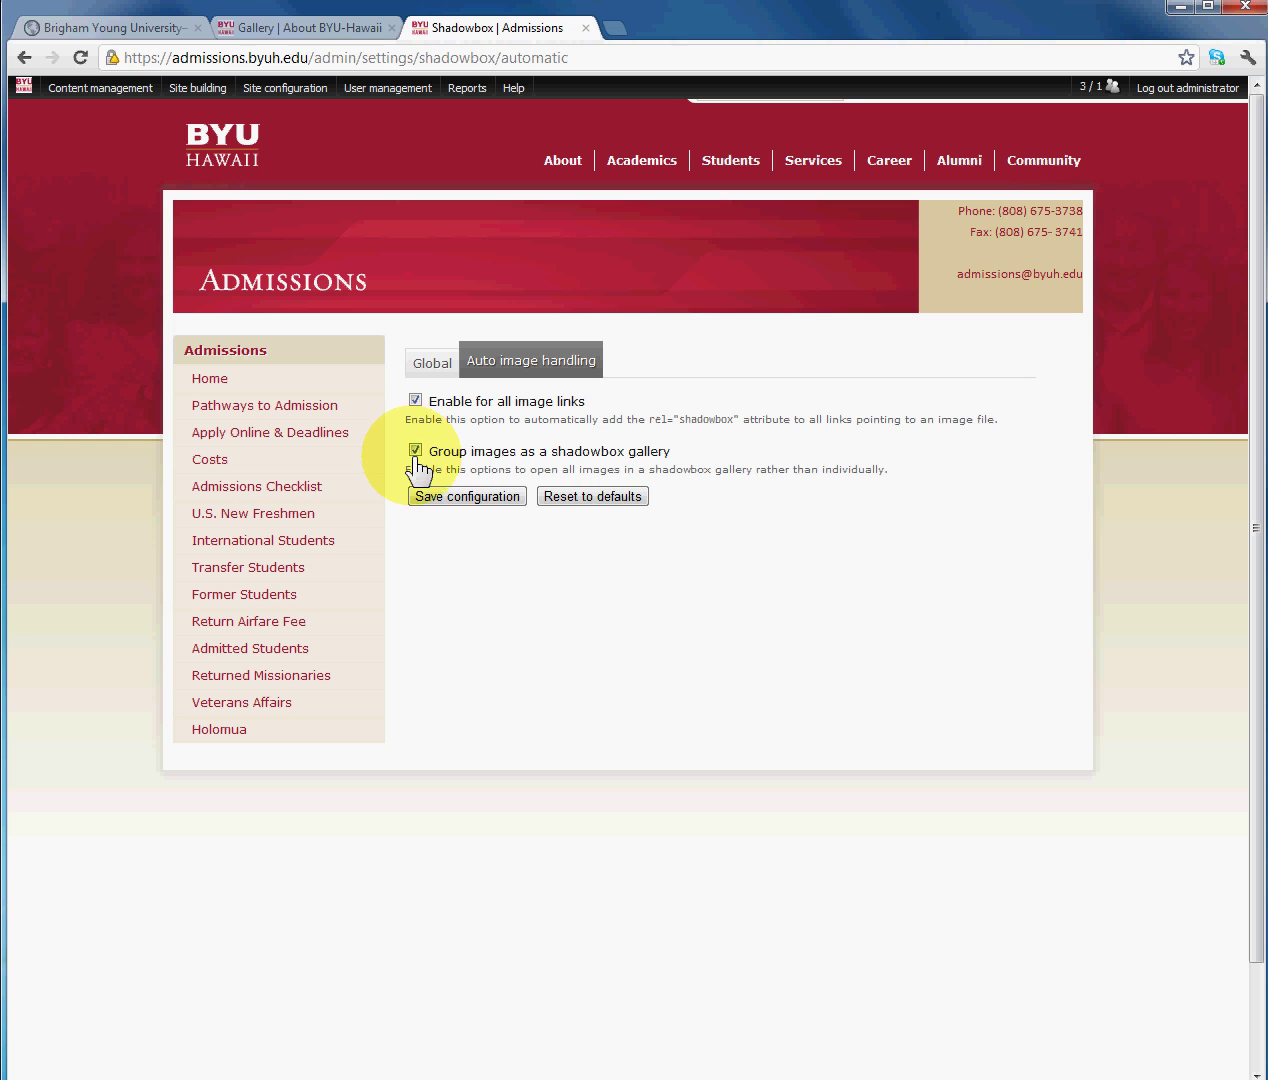
{"action": "left_click", "coordinate": [457, 500]}
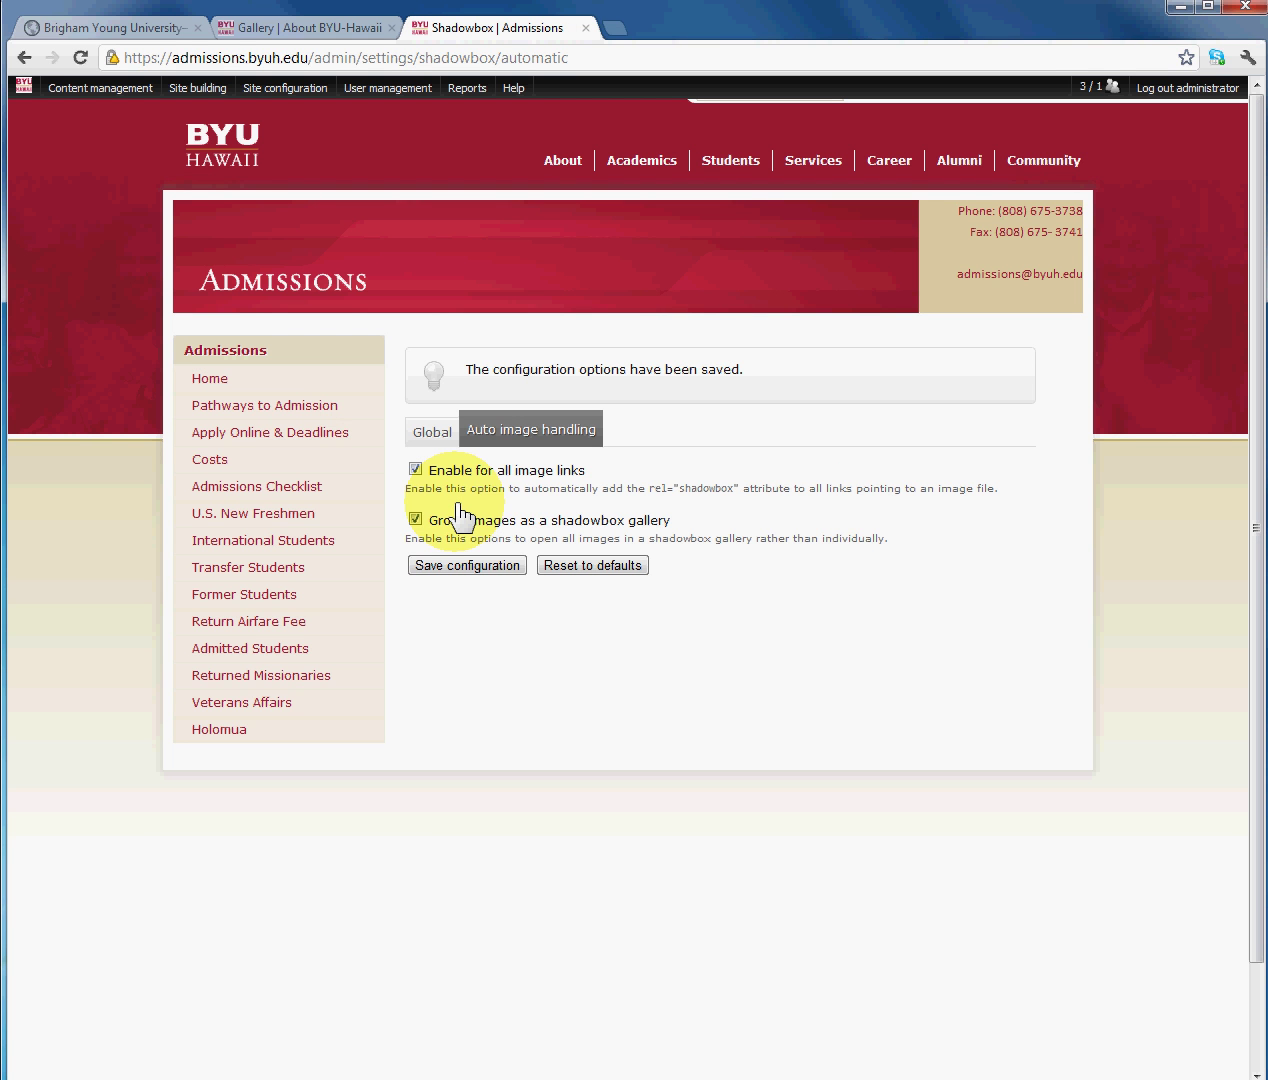
{"action": "mouse_move", "coordinate": [198, 88]}
{"action": "mouse_move", "coordinate": [218, 202]}
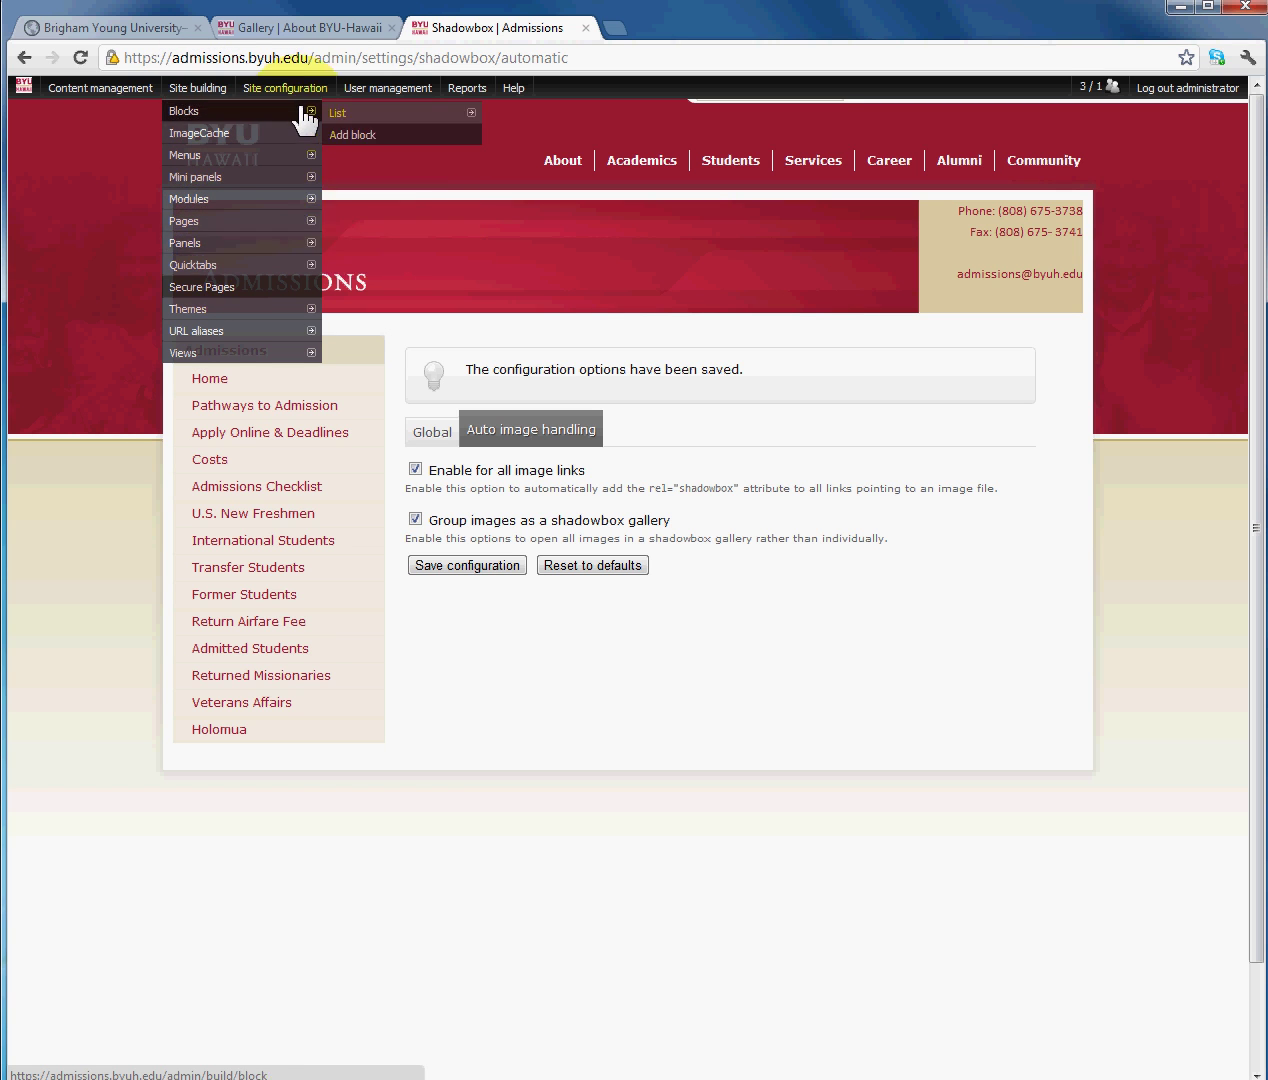
Open a blank Page form via Content management > Create content > Page.
{"action": "mouse_move", "coordinate": [288, 90]}
{"action": "left_click", "coordinate": [657, 676]}
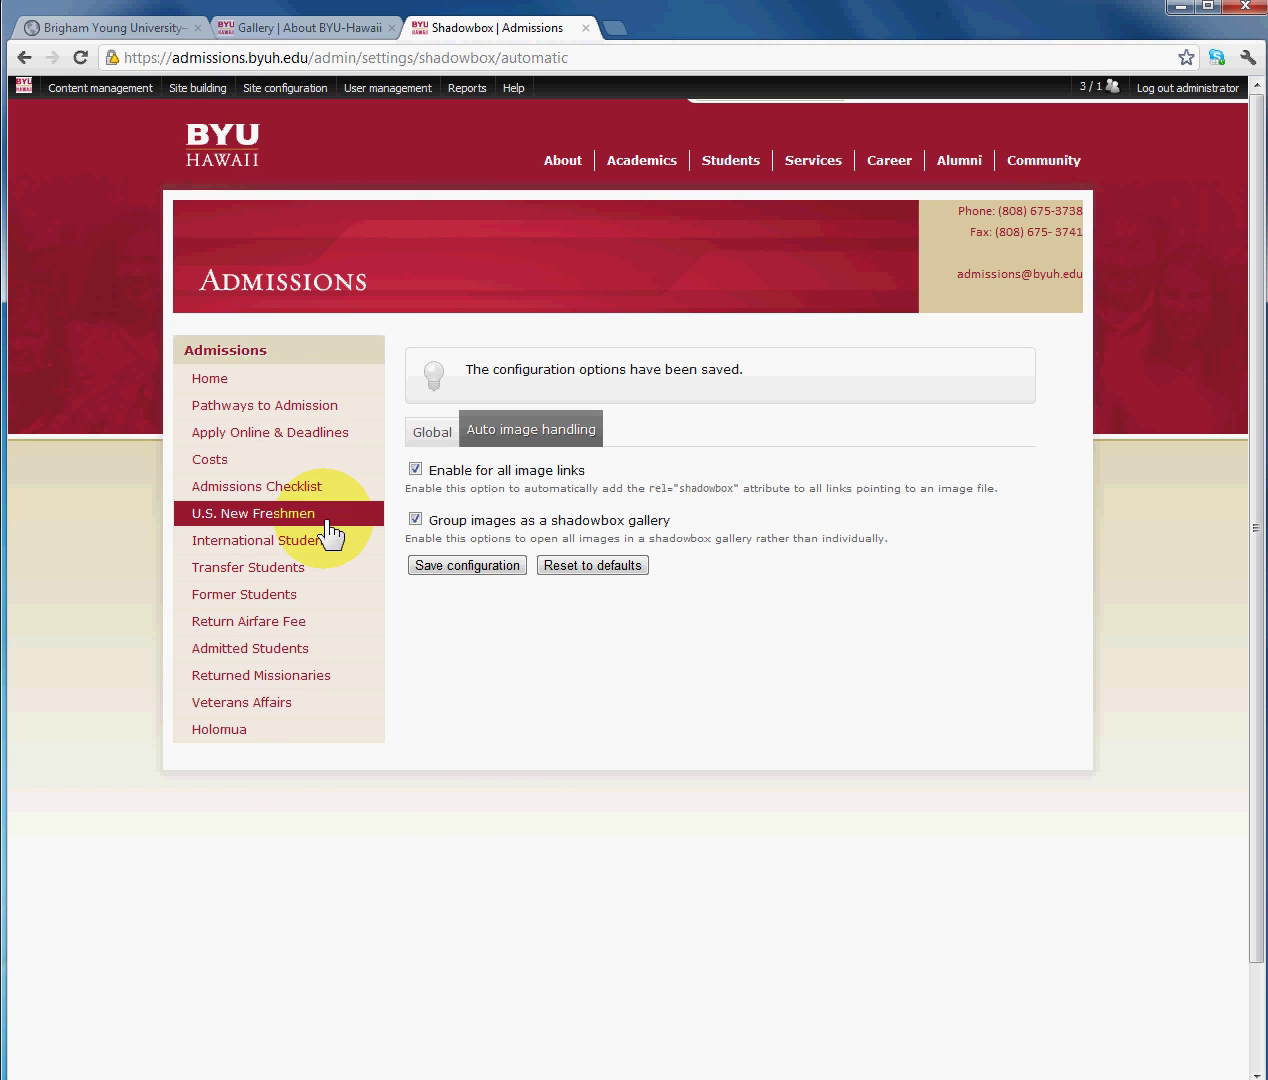
{"action": "mouse_move", "coordinate": [105, 88]}
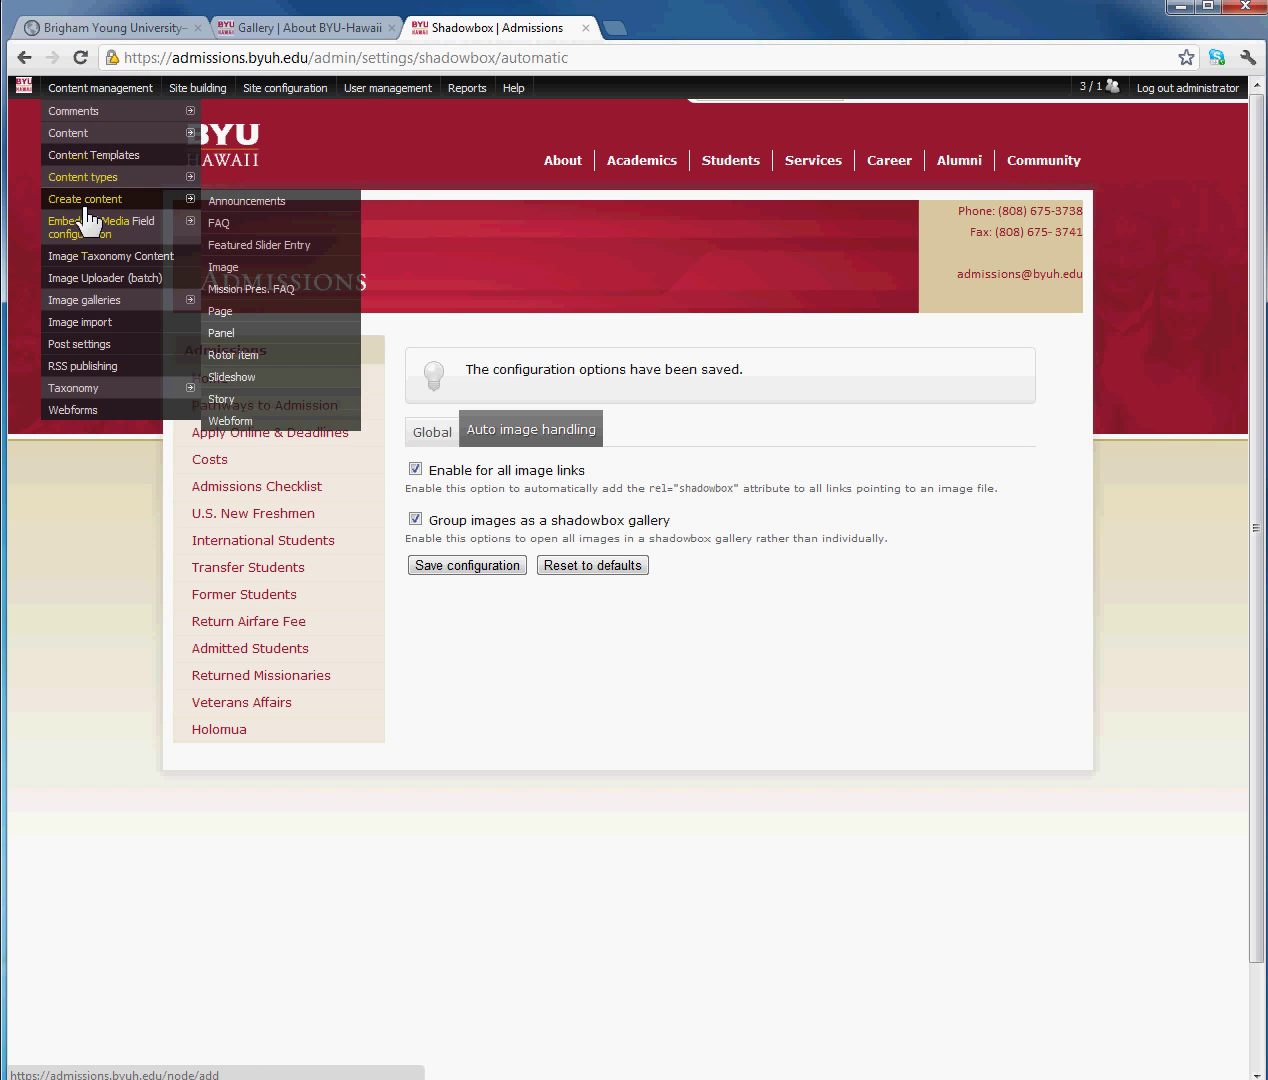
{"action": "mouse_move", "coordinate": [135, 205]}
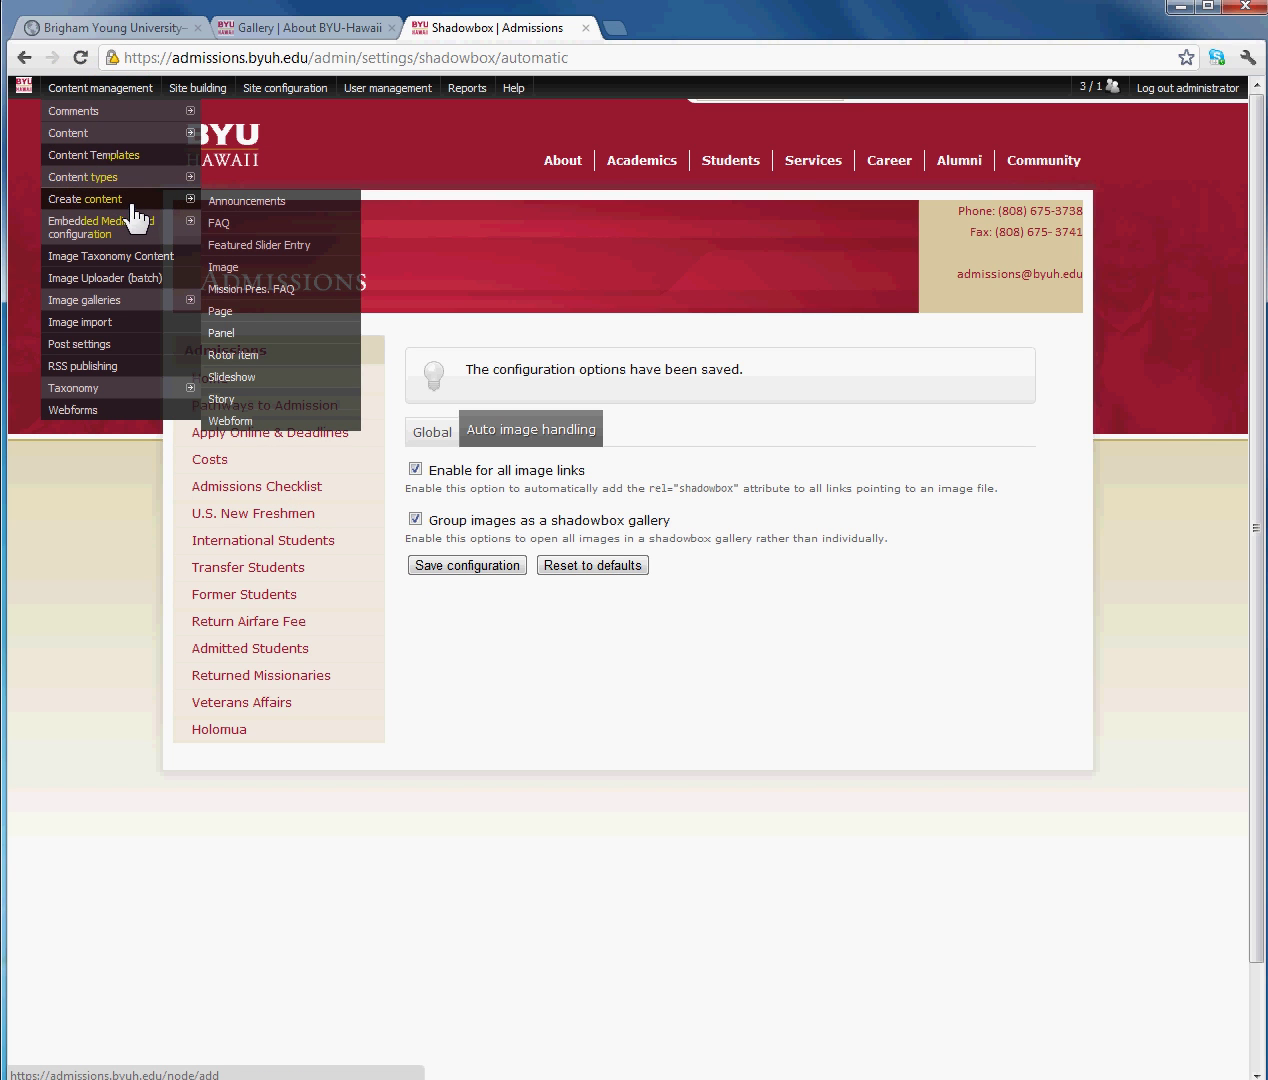
{"action": "left_click", "coordinate": [225, 312]}
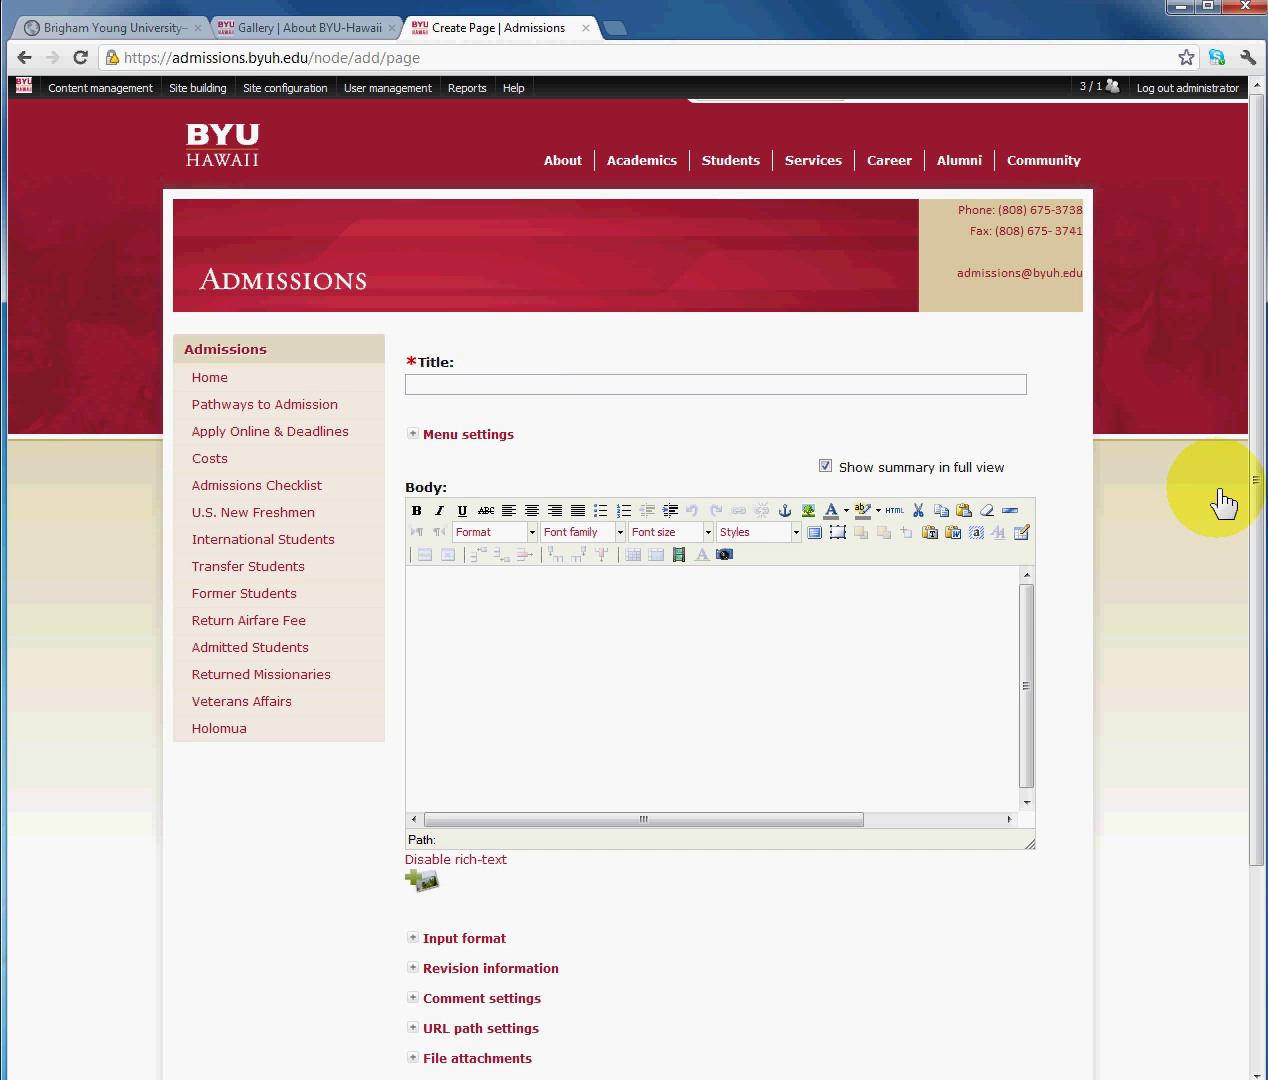
{"action": "left_click_drag", "start_coordinate": [1258, 440], "coordinate": [1251, 560]}
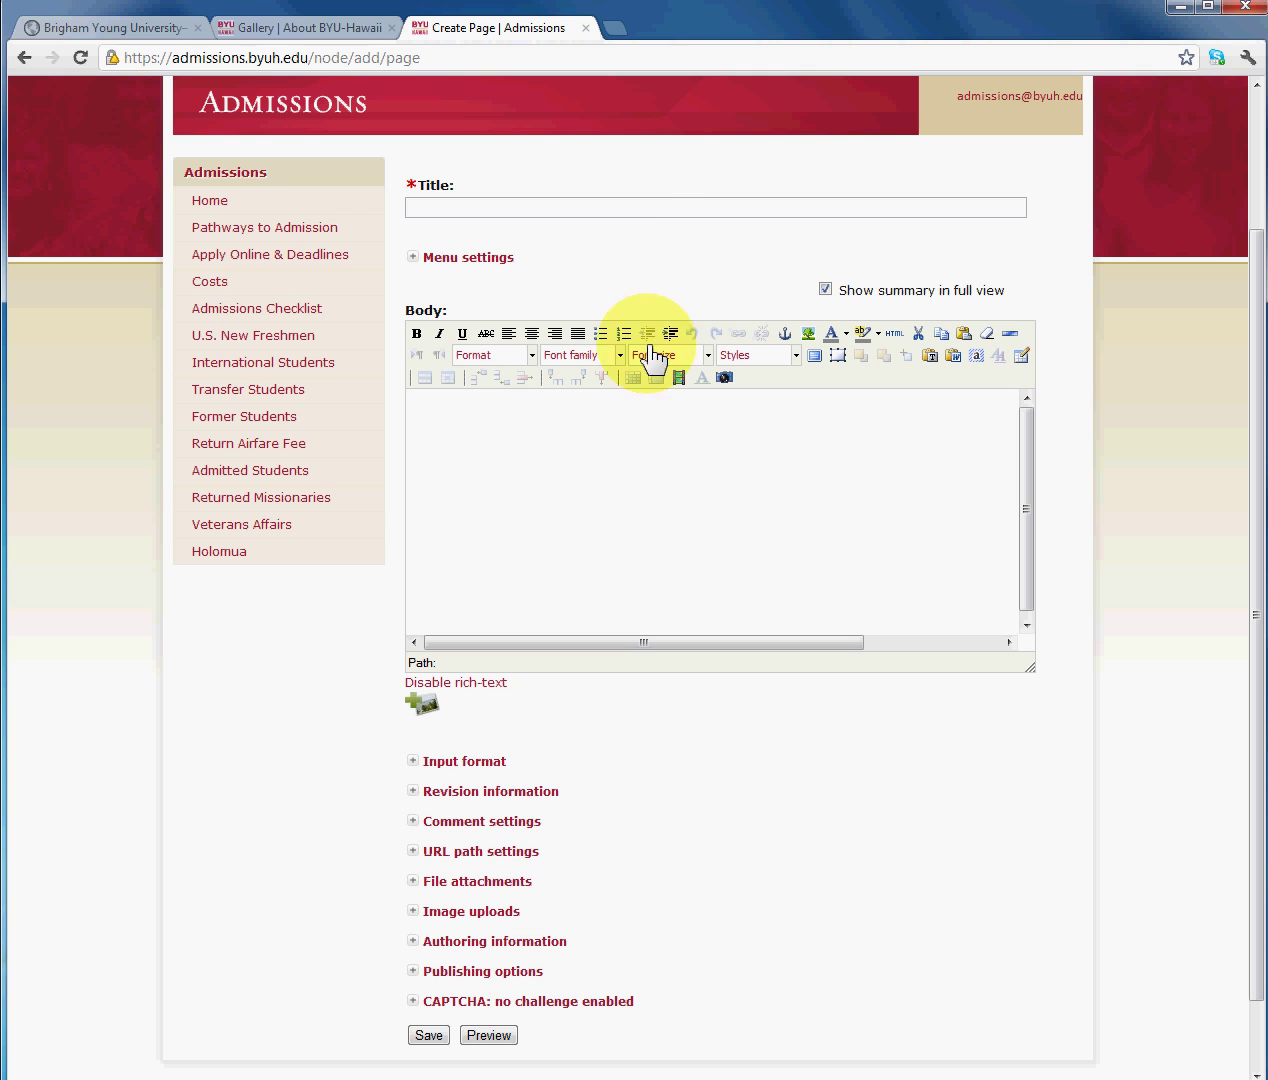
Set the page title to 'Gallery 1'.
{"action": "left_click", "coordinate": [591, 205]}
{"action": "type", "text": "Gallery"}
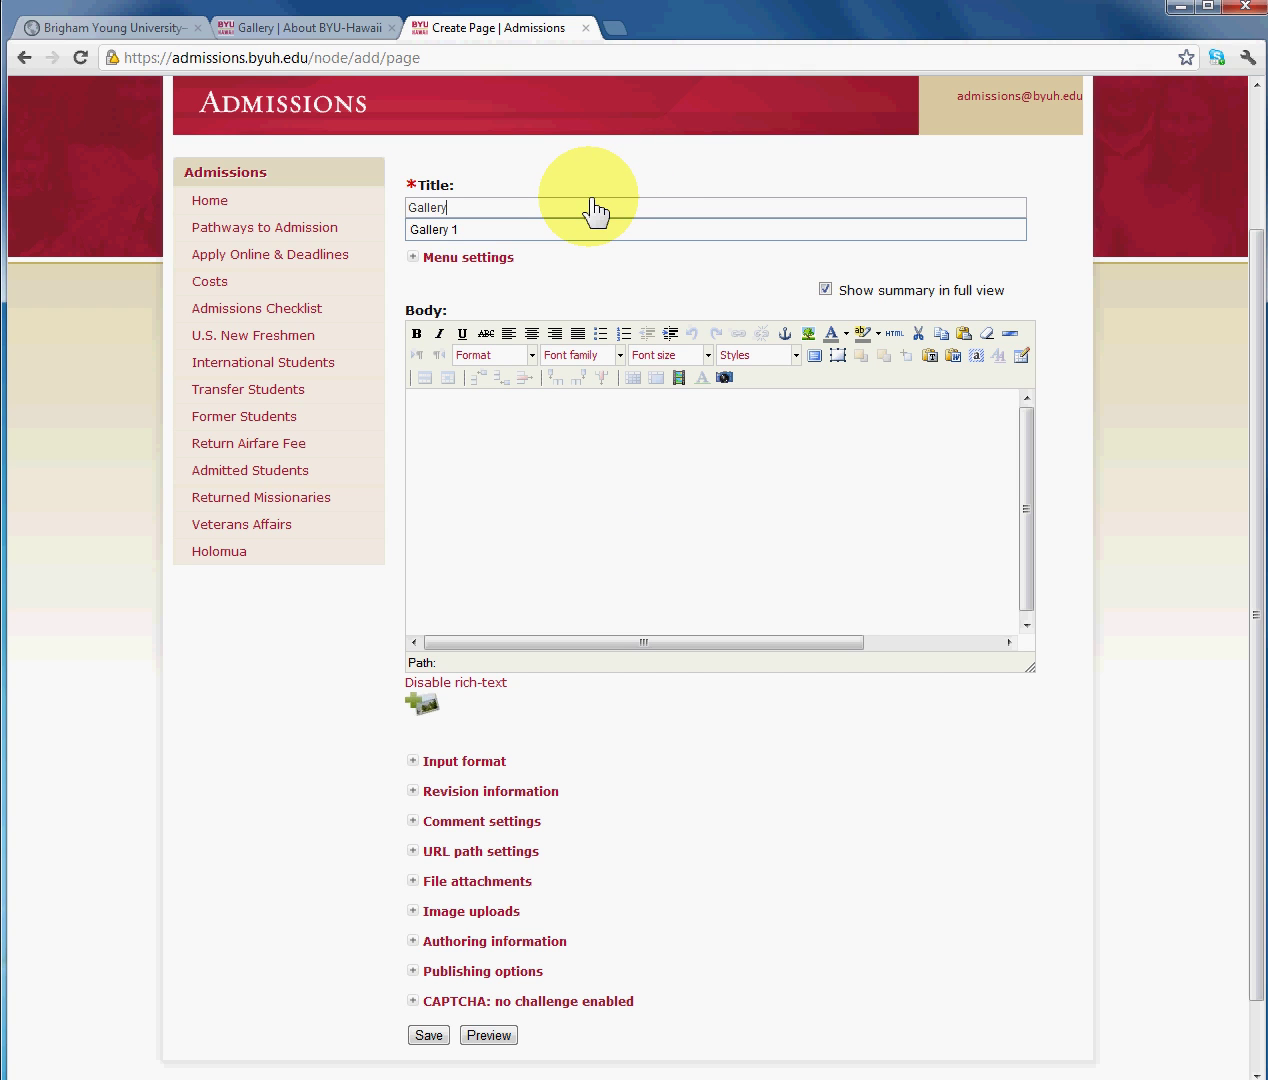
{"action": "key", "text": "Down"}
{"action": "key", "text": "Return"}
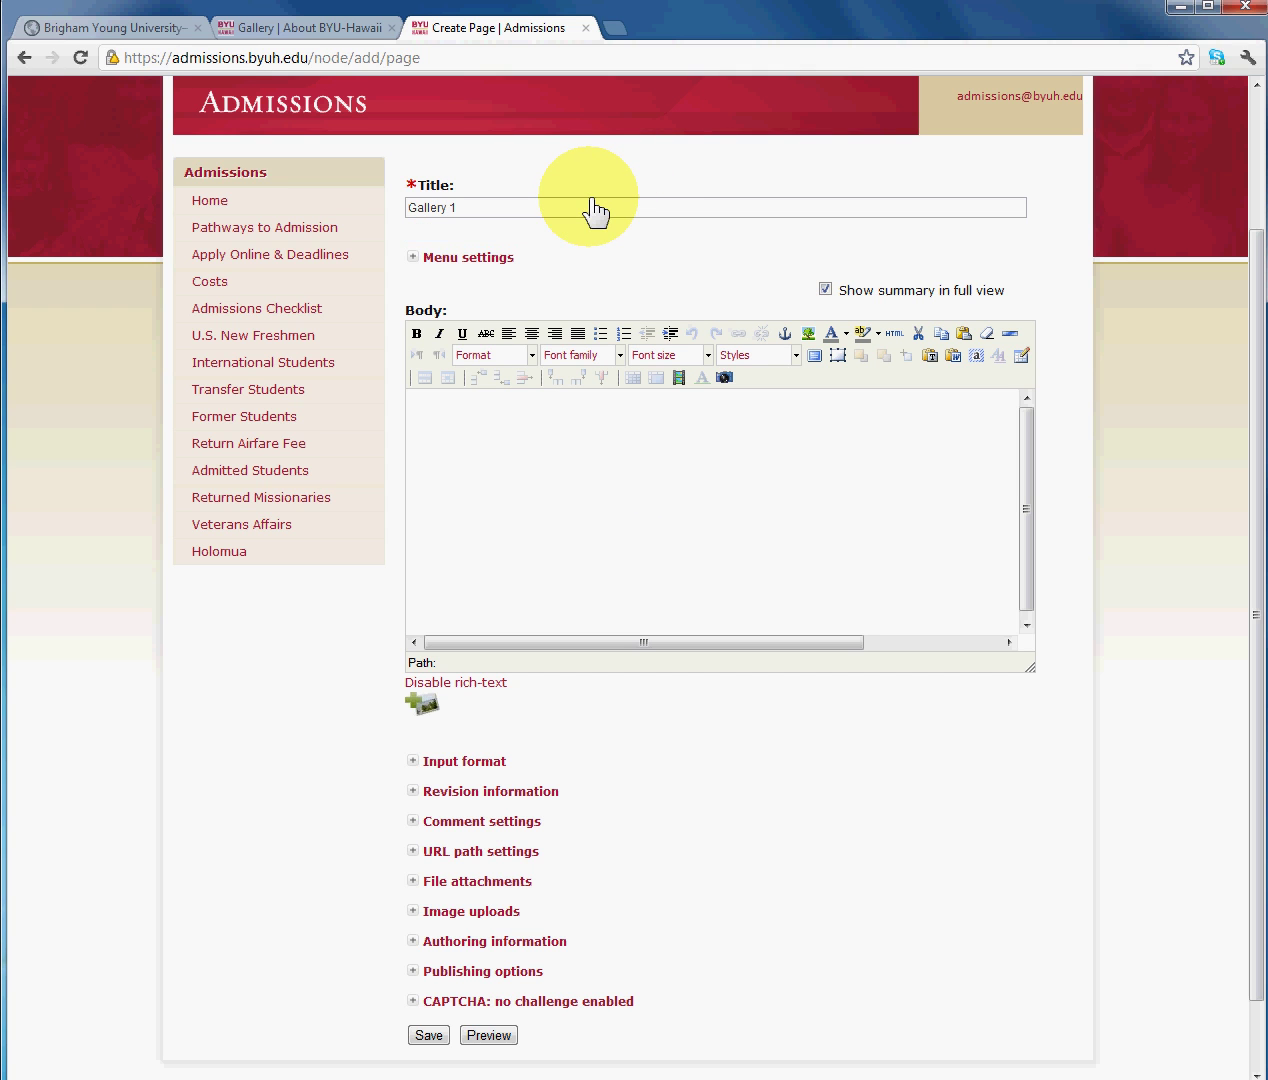
Expand the File attachments section below the page body.
{"action": "left_click", "coordinate": [628, 453]}
{"action": "scroll", "coordinate": [628, 453], "scroll_direction": "down", "scroll_amount": 2}
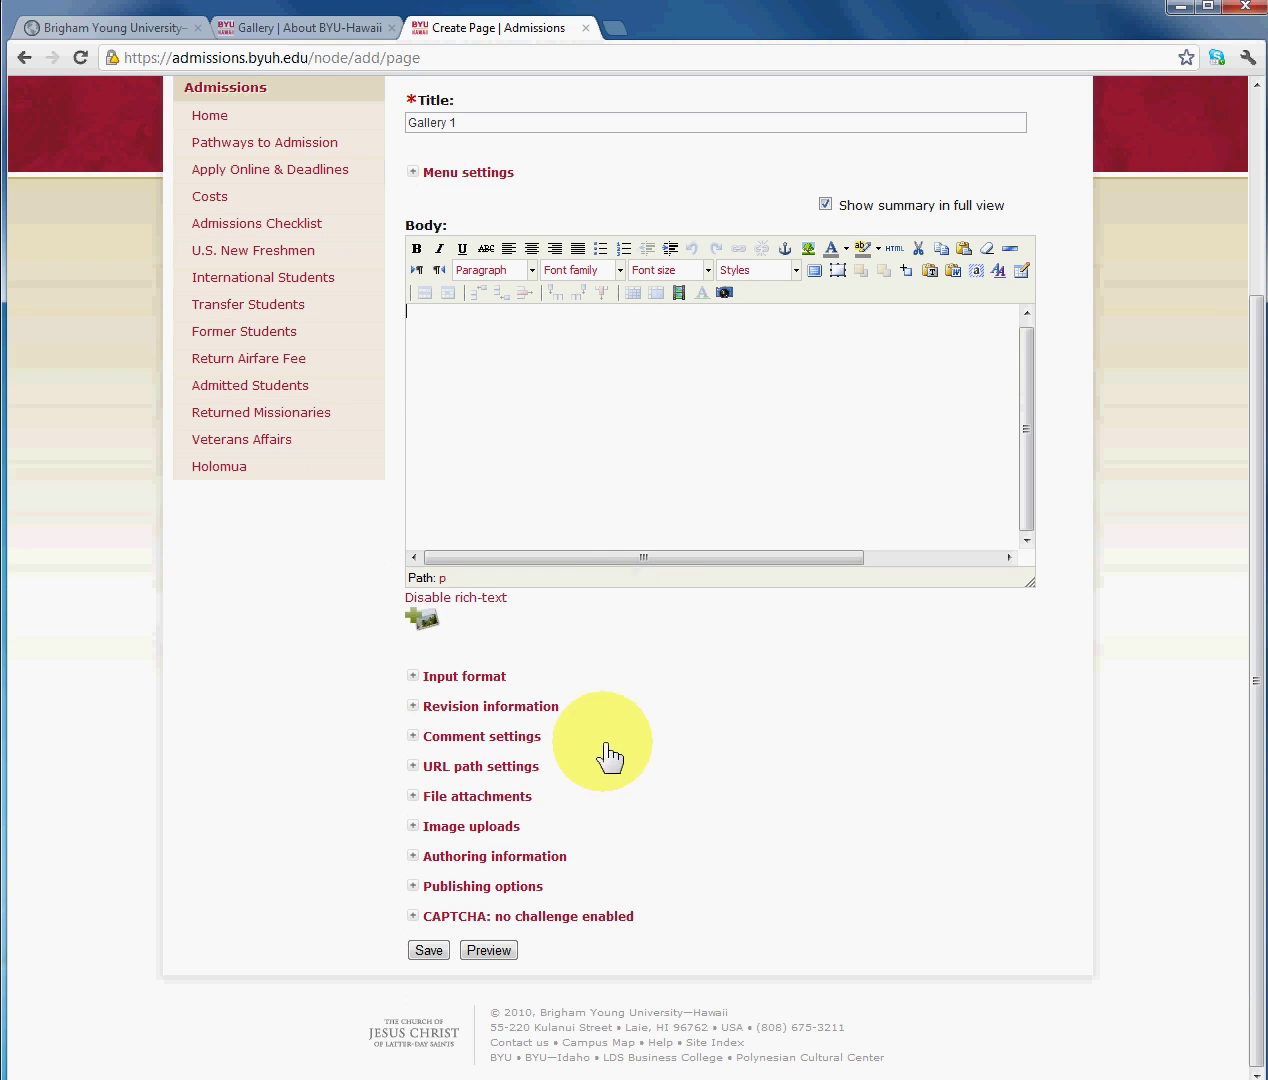
{"action": "left_click", "coordinate": [484, 800]}
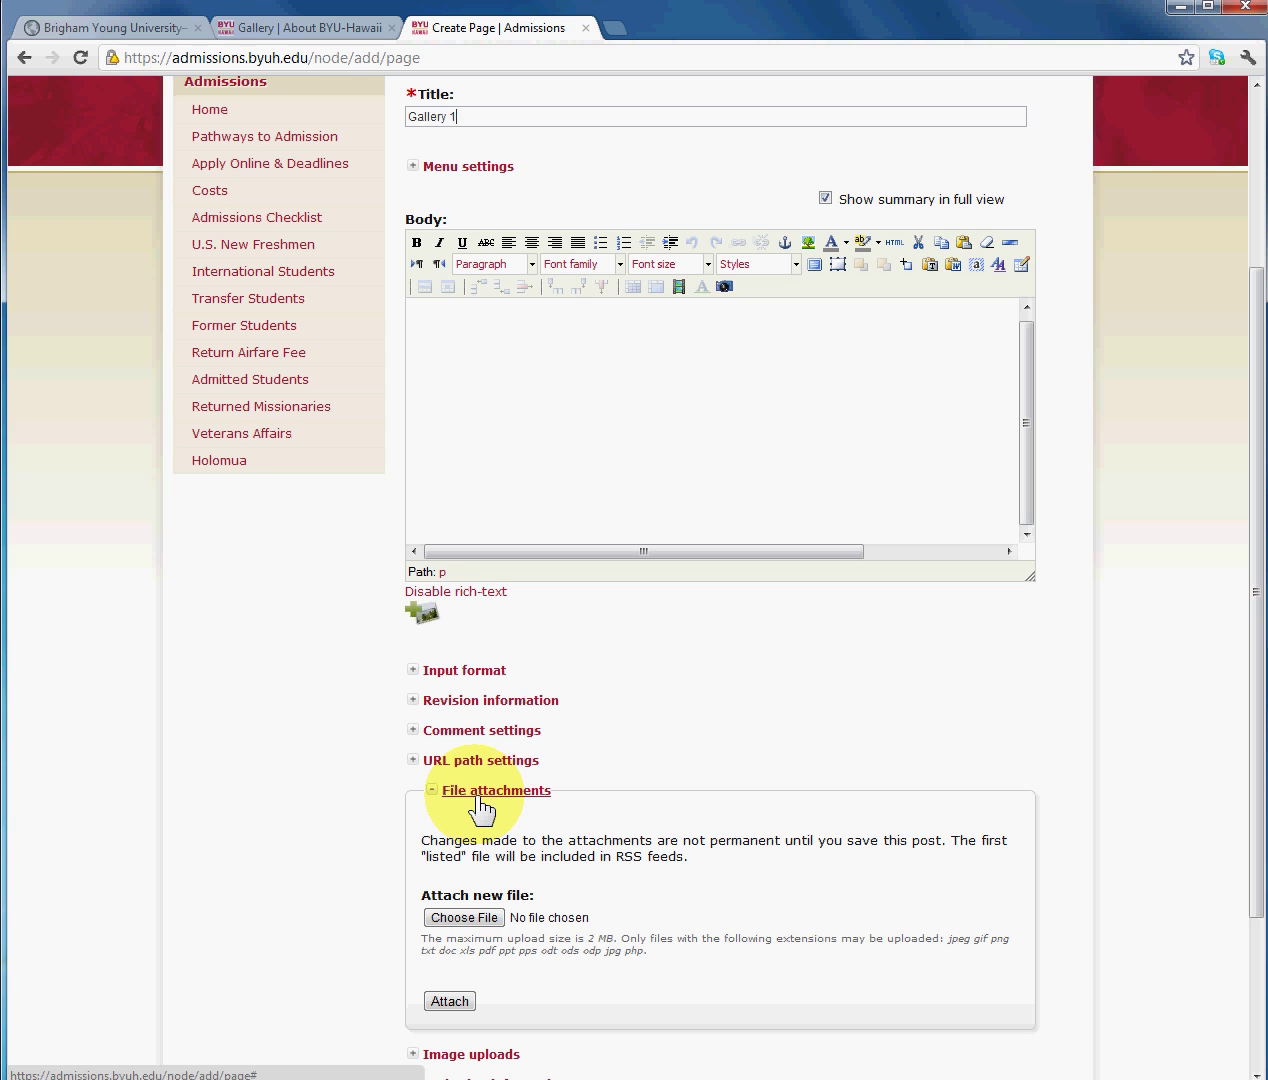
Attach image_1.jpg to the page as a file attachment.
{"action": "left_click", "coordinate": [482, 920]}
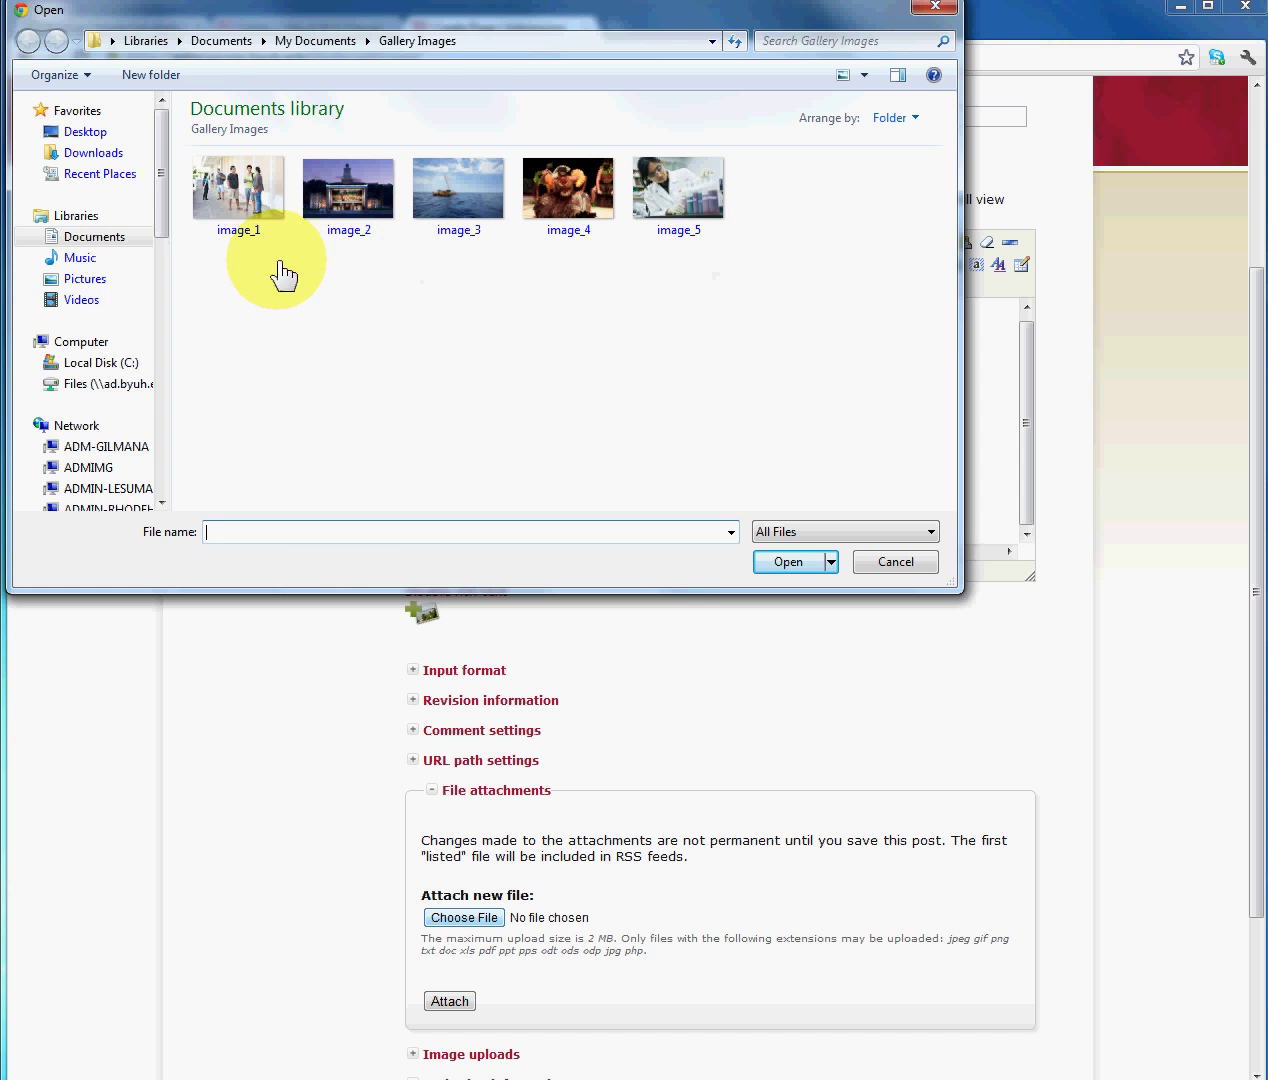
{"action": "double_click", "coordinate": [208, 190]}
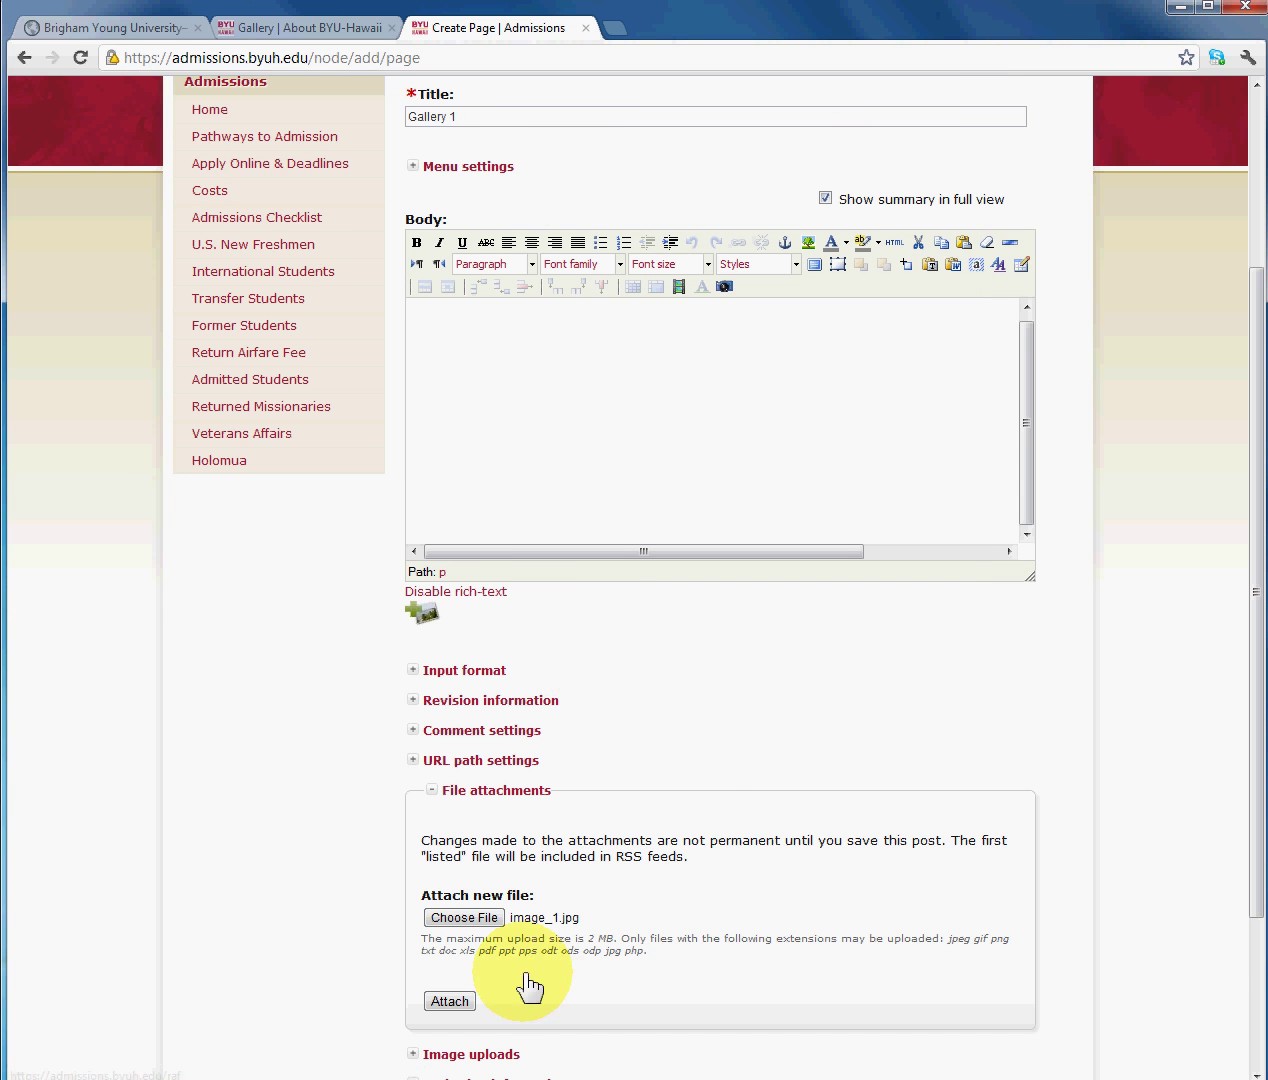
{"action": "left_click", "coordinate": [450, 1001]}
{"action": "scroll", "coordinate": [702, 790], "scroll_direction": "down", "scroll_amount": 2}
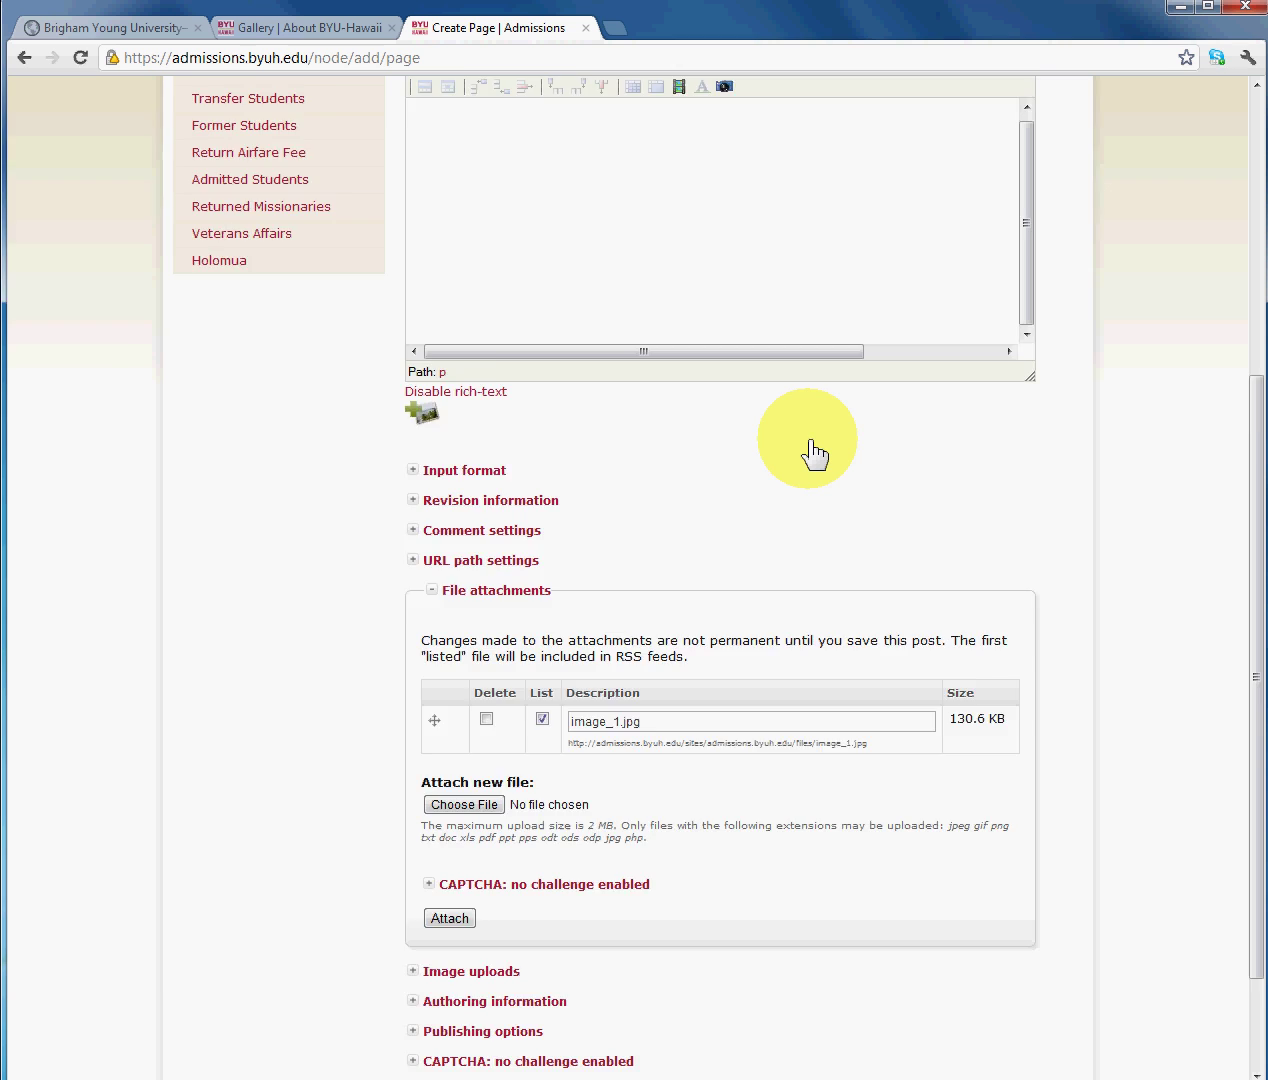
{"action": "scroll", "coordinate": [815, 455], "scroll_direction": "down", "scroll_amount": 3}
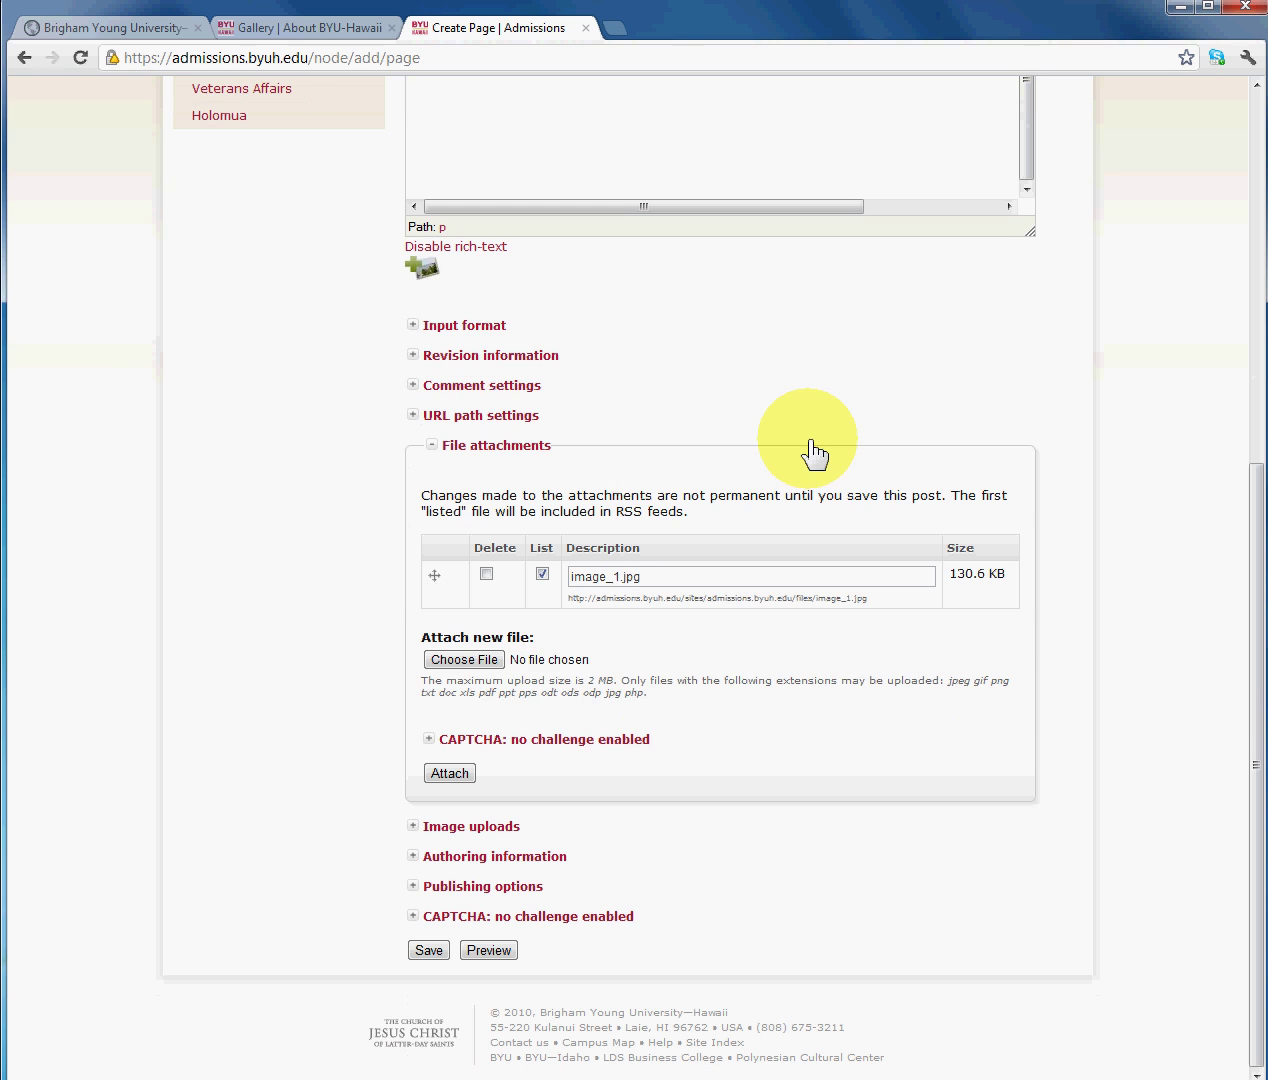
Attach image_2.jpg and image_3.jpg as further file attachments.
{"action": "left_click", "coordinate": [479, 672]}
{"action": "double_click", "coordinate": [334, 204]}
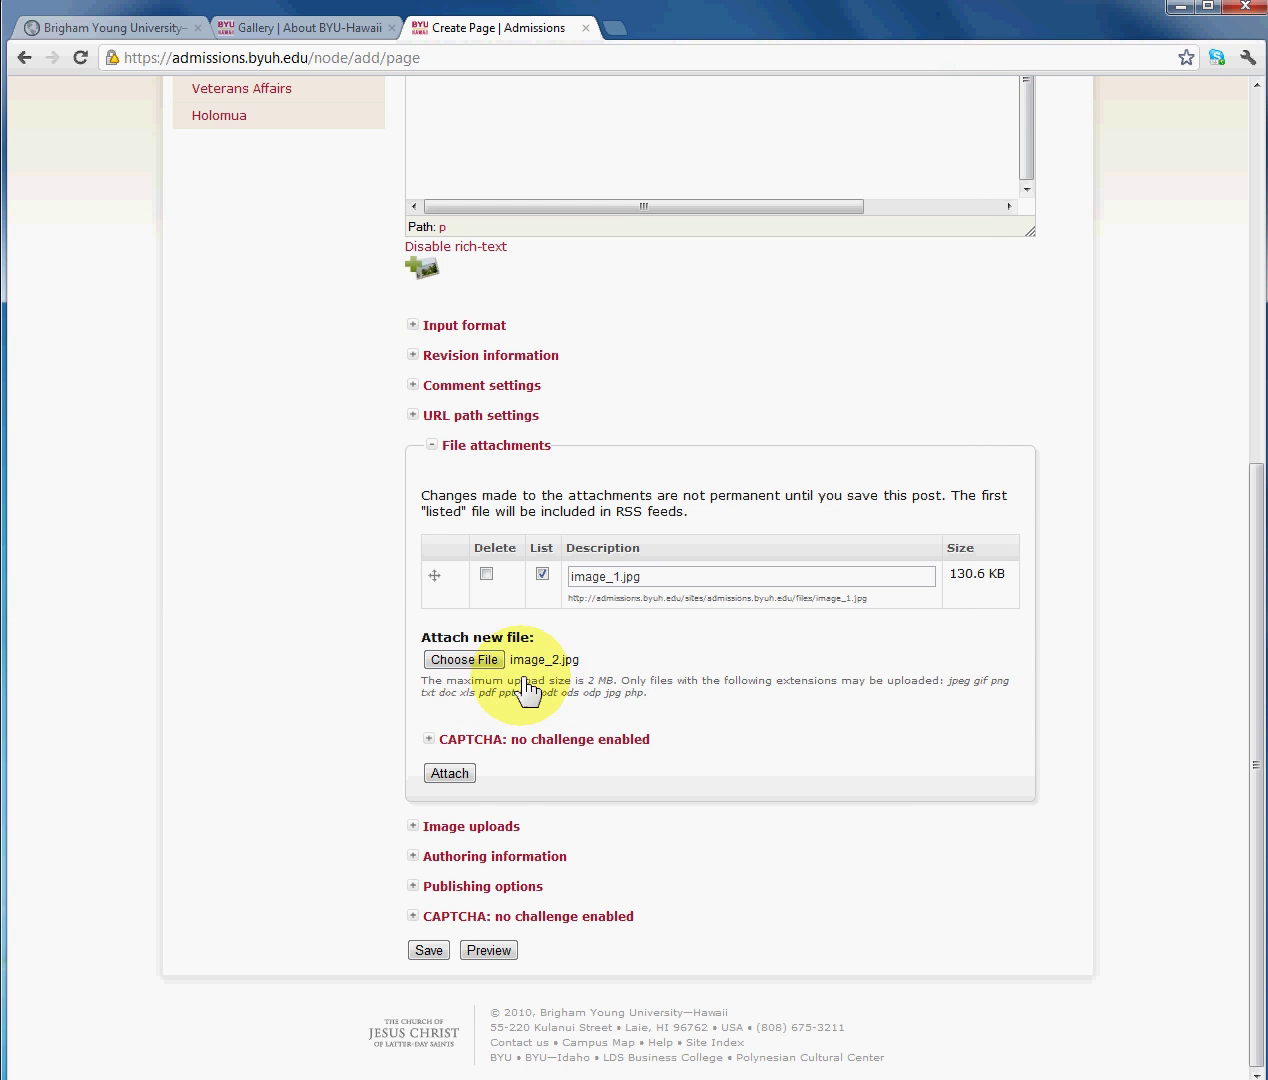
{"action": "left_click", "coordinate": [462, 777]}
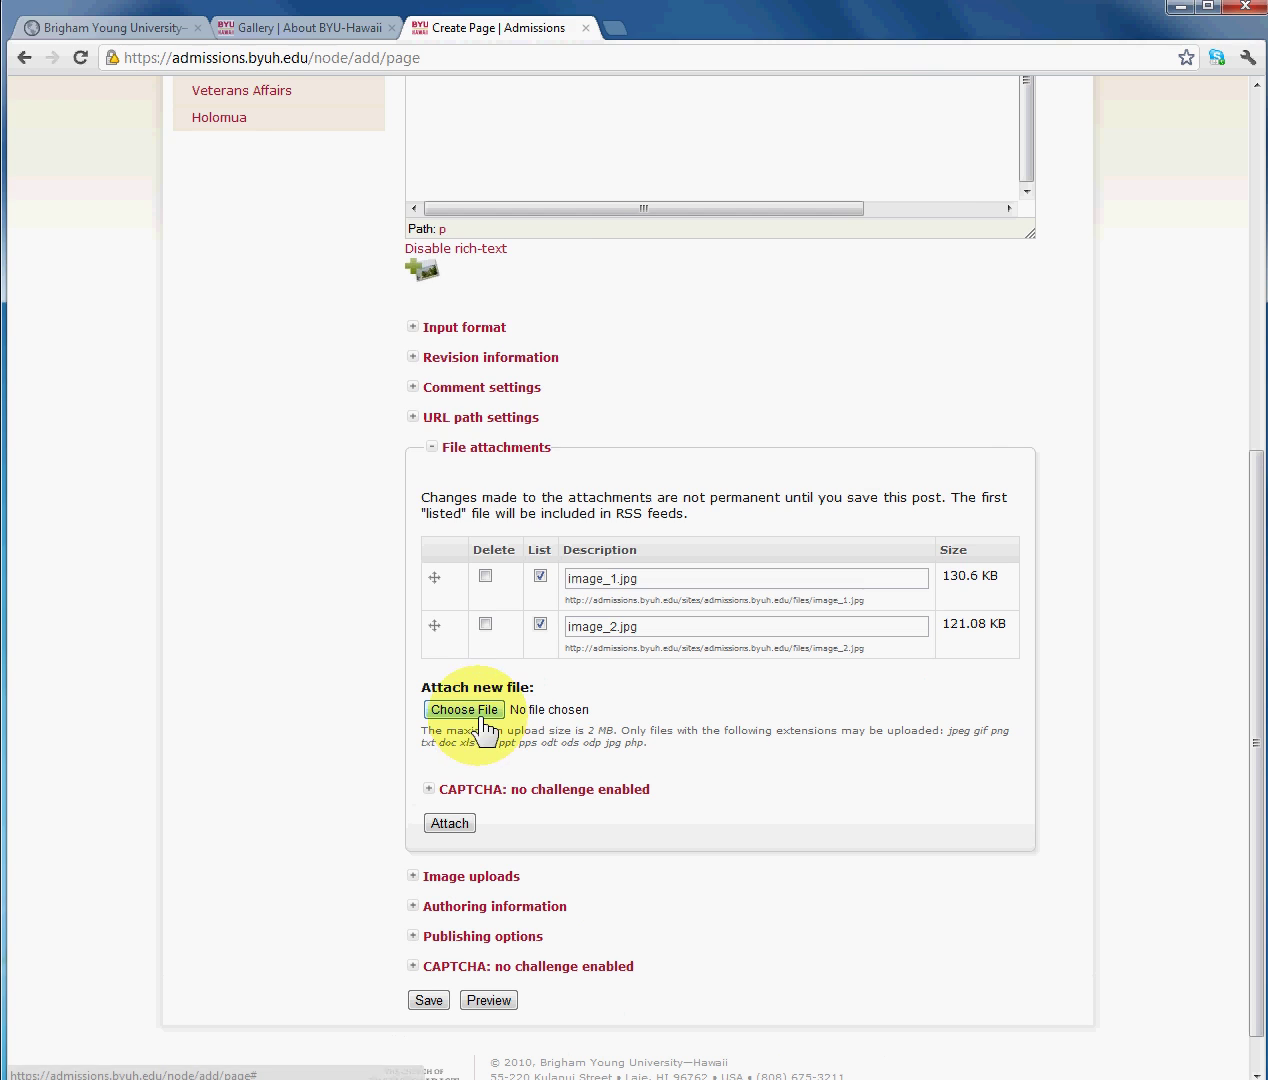
{"action": "left_click", "coordinate": [481, 720]}
{"action": "double_click", "coordinate": [456, 212]}
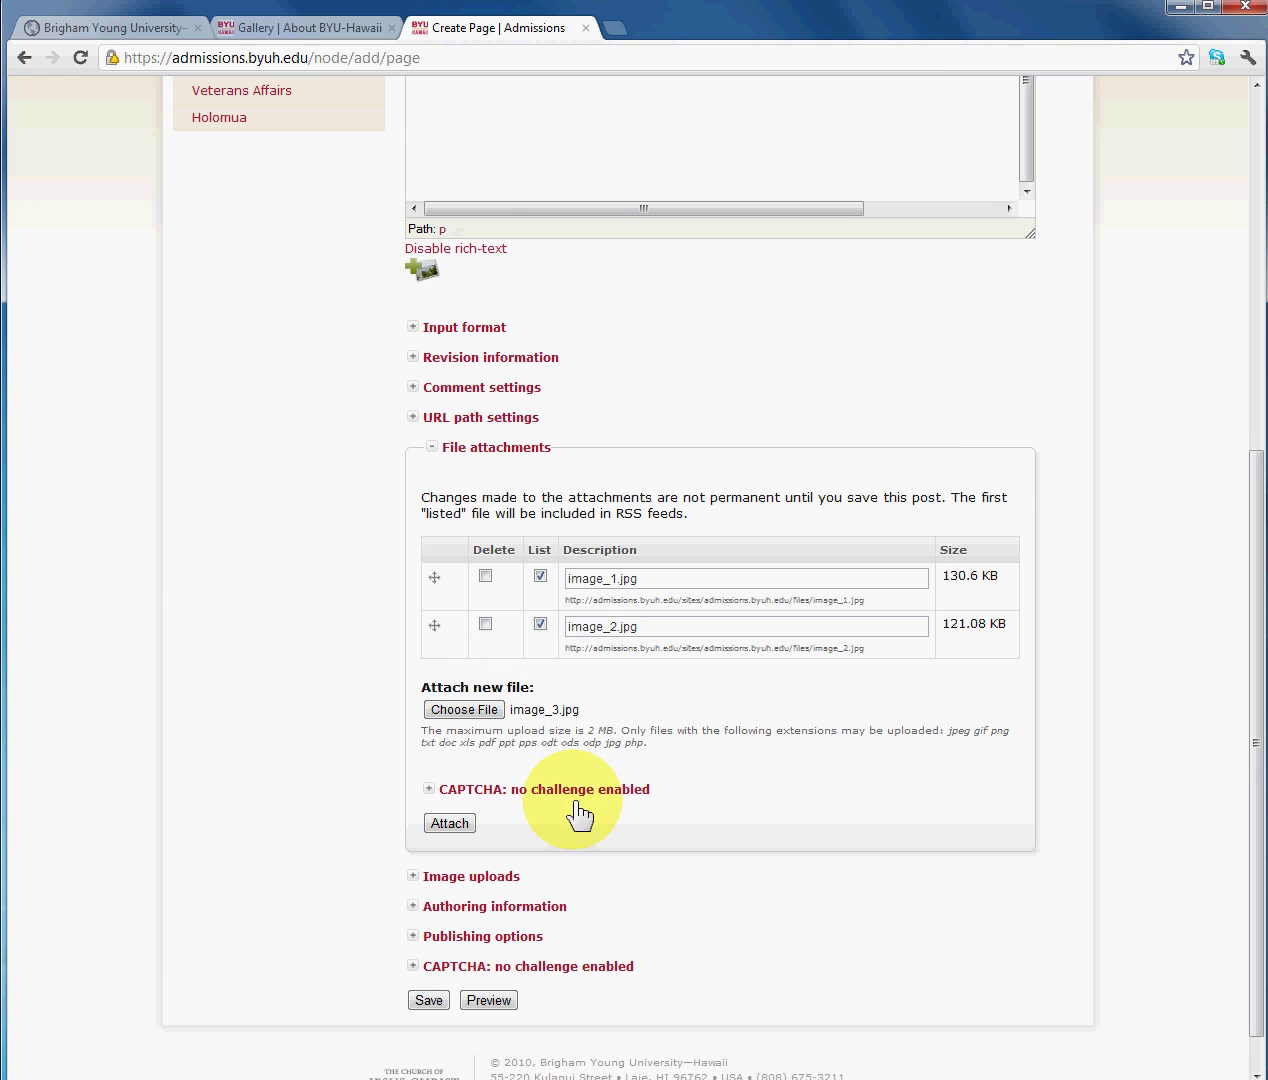
{"action": "left_click", "coordinate": [470, 828]}
Attach image_4.jpg and image_5.jpg, completing the five image attachments.
{"action": "left_click", "coordinate": [472, 758]}
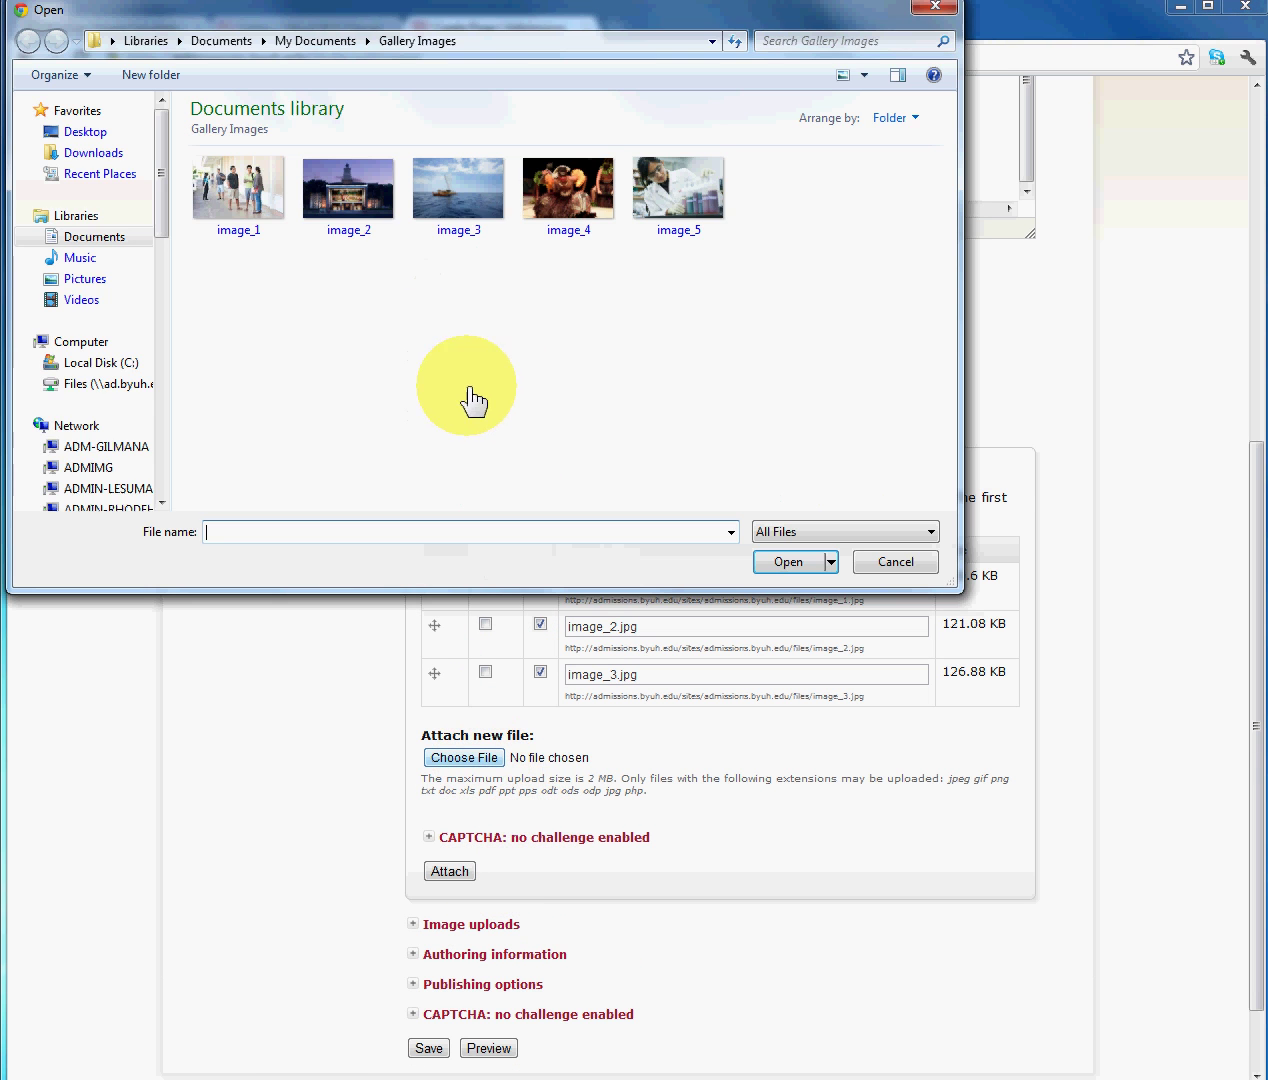
{"action": "double_click", "coordinate": [566, 200]}
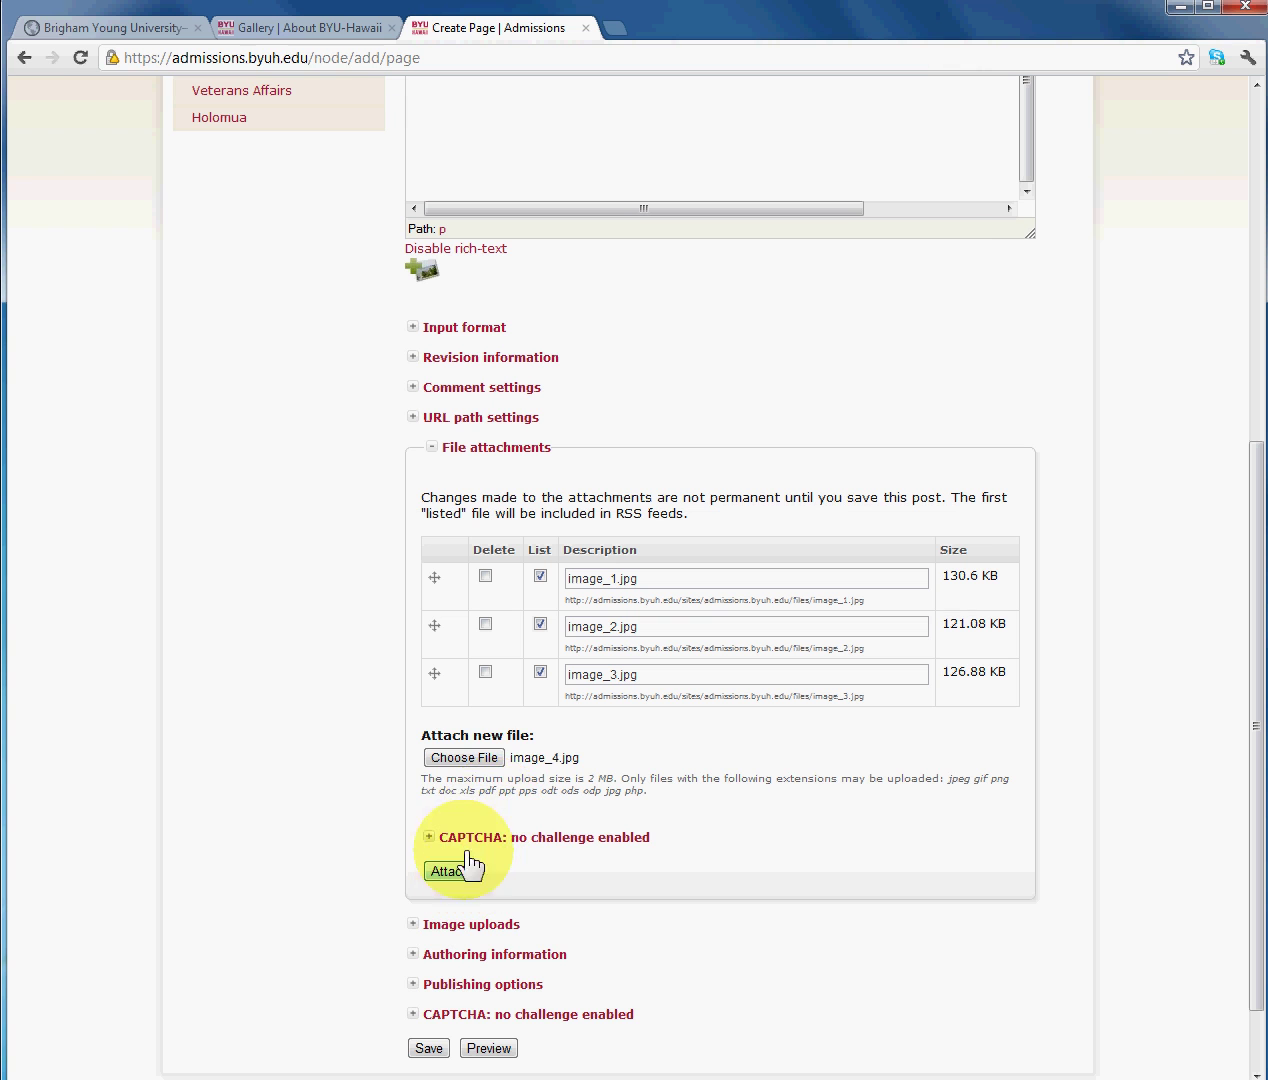
{"action": "left_click", "coordinate": [445, 871]}
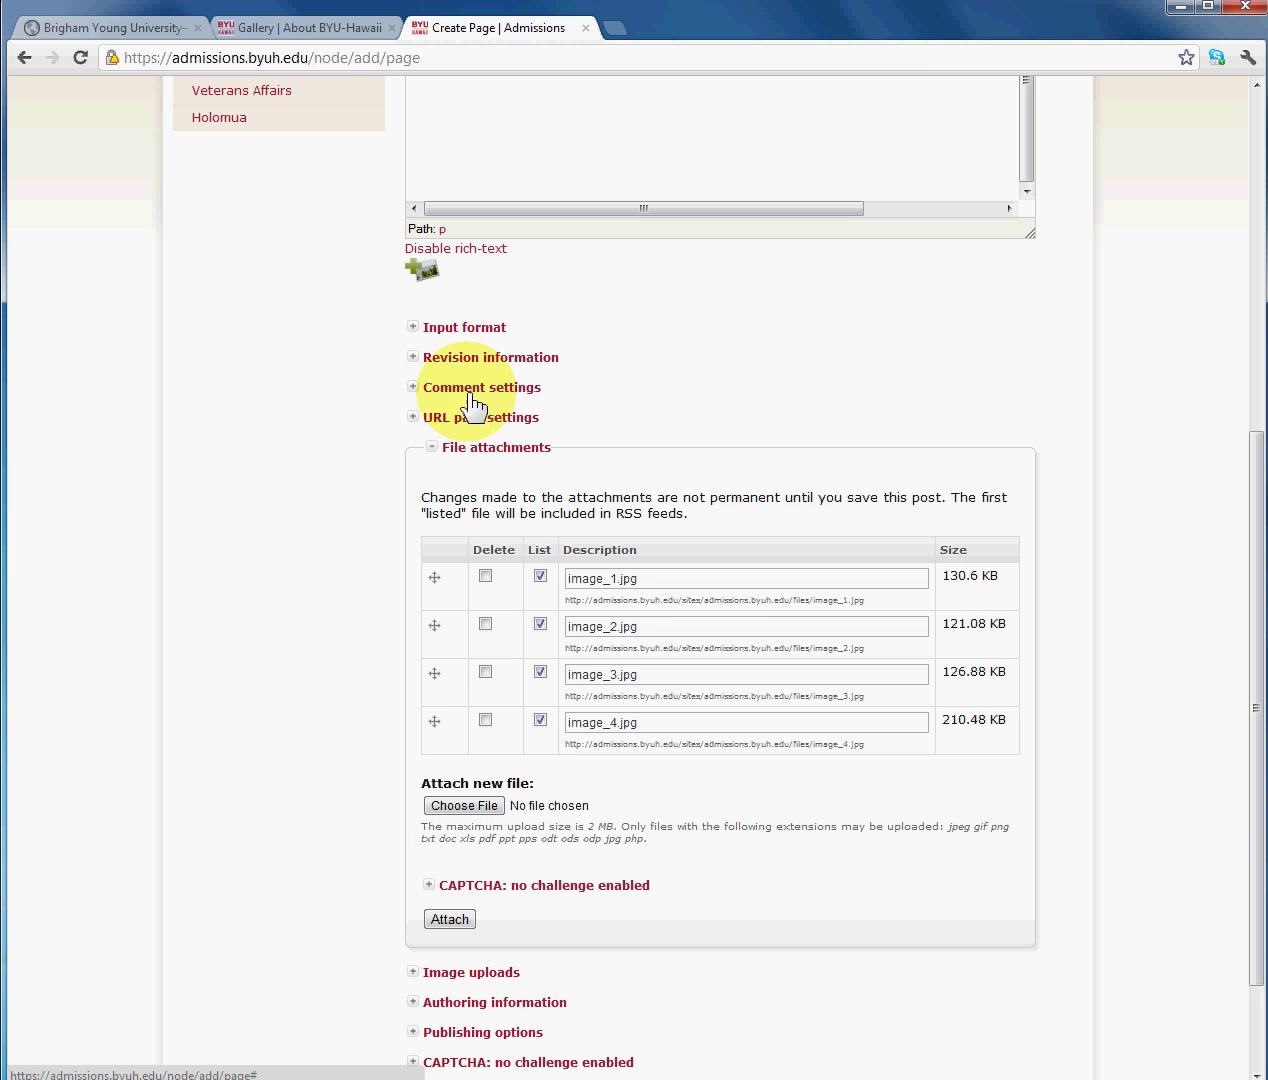
{"action": "left_click", "coordinate": [466, 806]}
{"action": "double_click", "coordinate": [672, 210]}
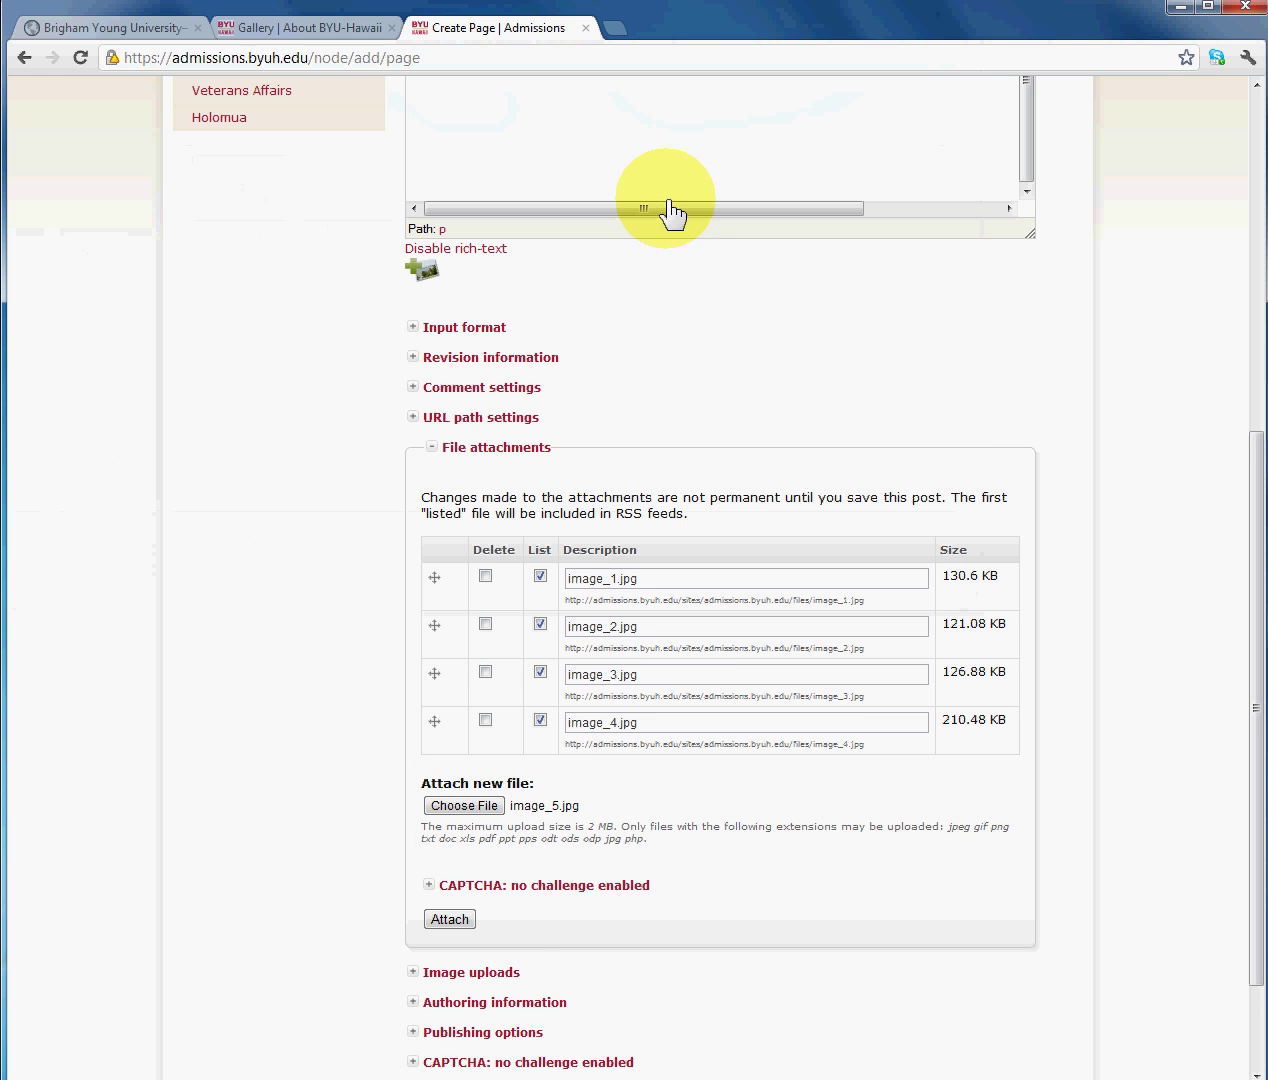
{"action": "left_click", "coordinate": [462, 922]}
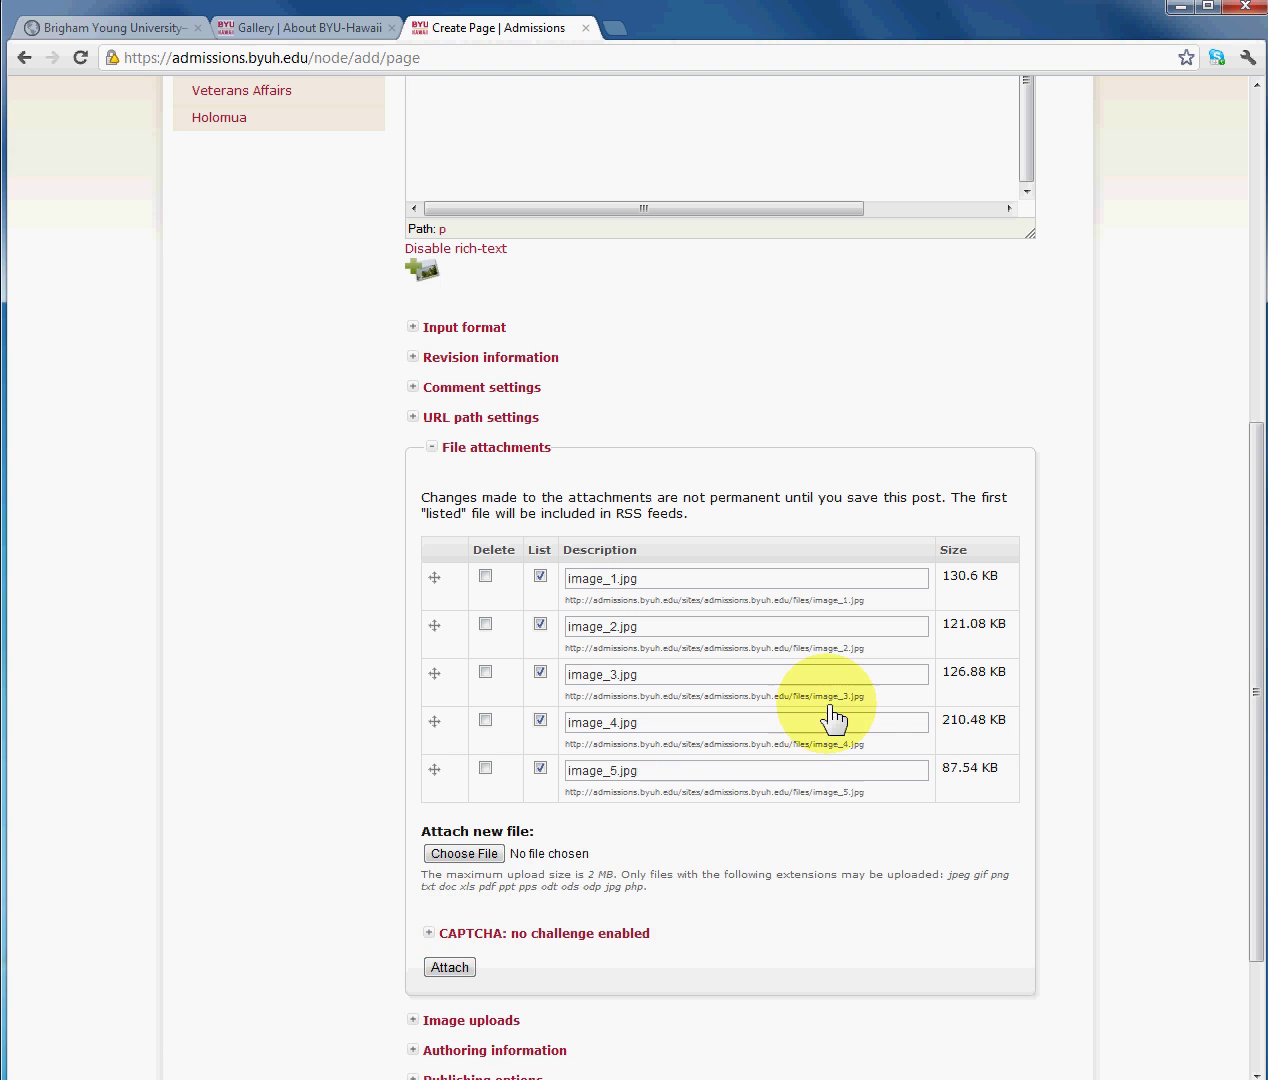
{"action": "scroll", "coordinate": [830, 727], "scroll_direction": "down", "scroll_amount": 1}
Copy the file address of the image_1.jpg attachment.
{"action": "scroll", "coordinate": [830, 727], "scroll_direction": "up", "scroll_amount": 4}
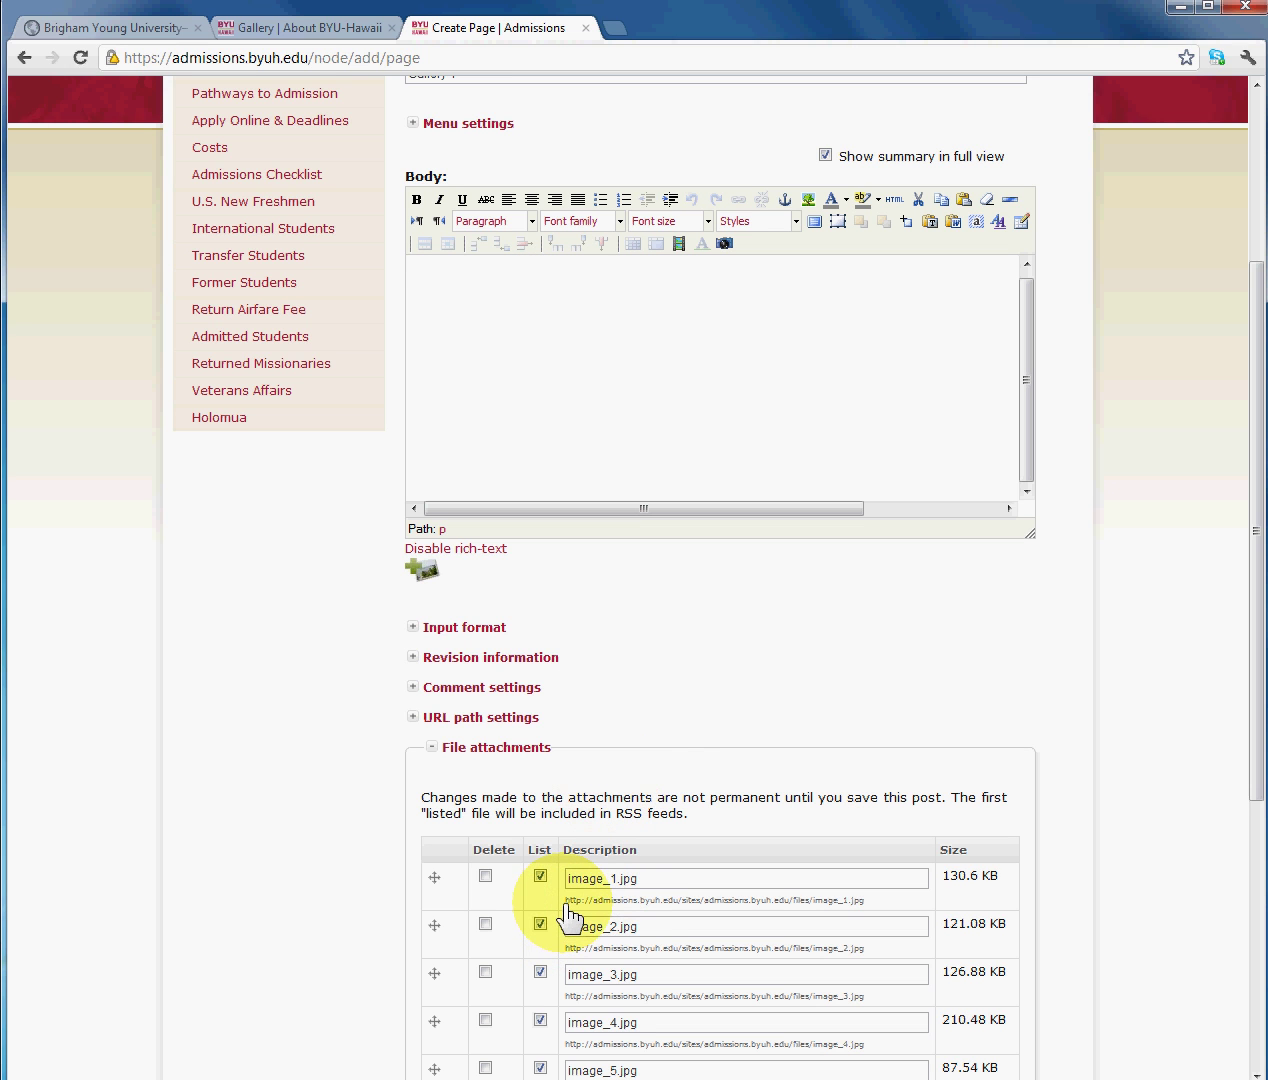
{"action": "left_click_drag", "start_coordinate": [567, 903], "coordinate": [868, 908]}
{"action": "key", "text": "ctrl+c"}
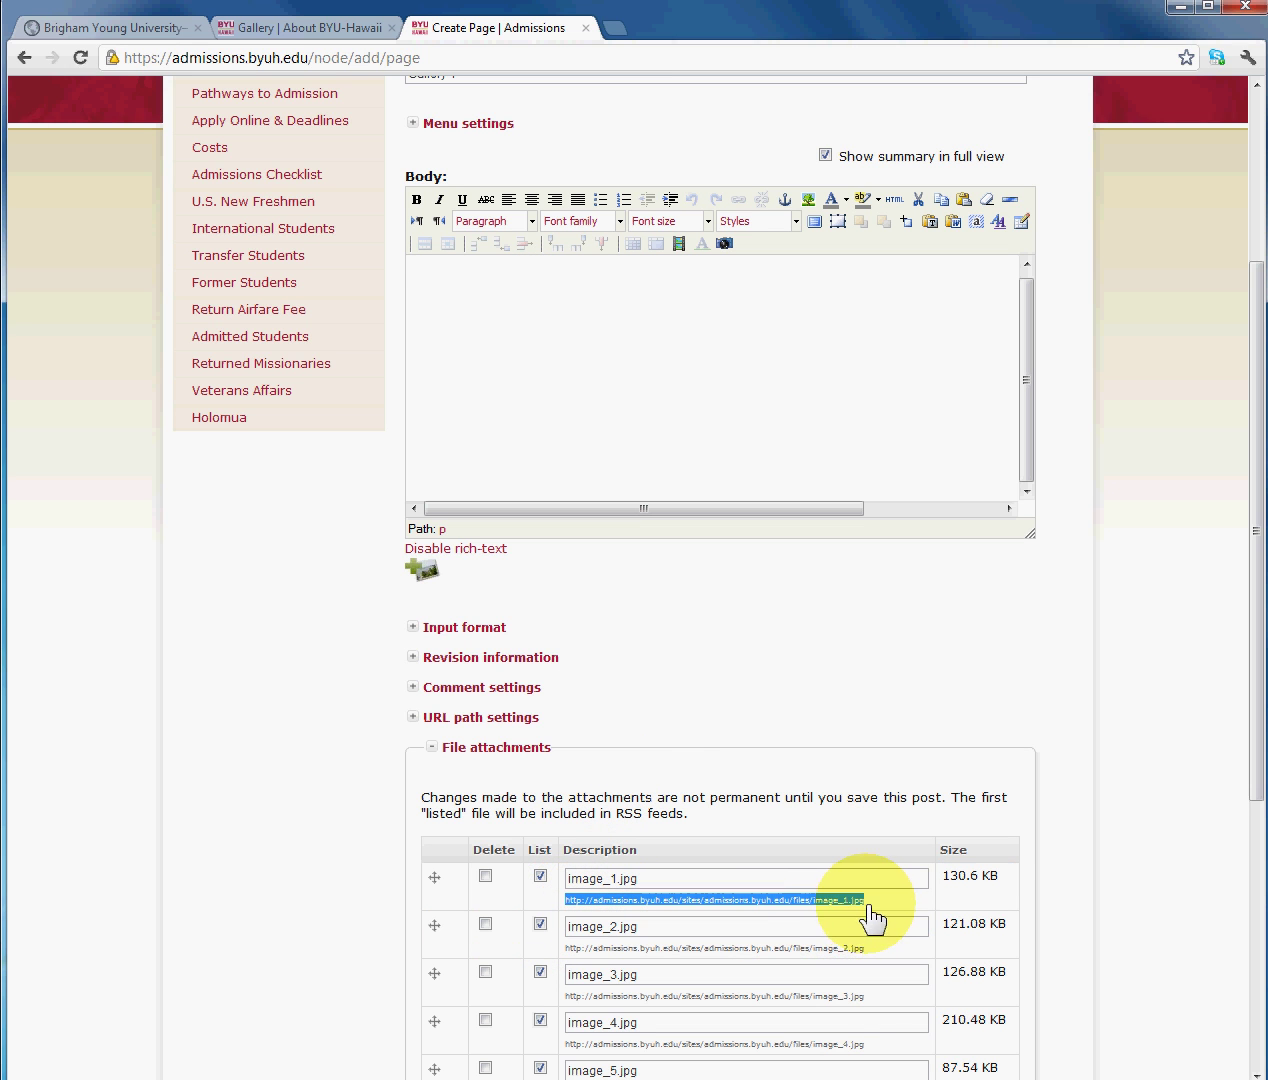
{"action": "right_click", "coordinate": [868, 910]}
{"action": "left_click", "coordinate": [905, 912]}
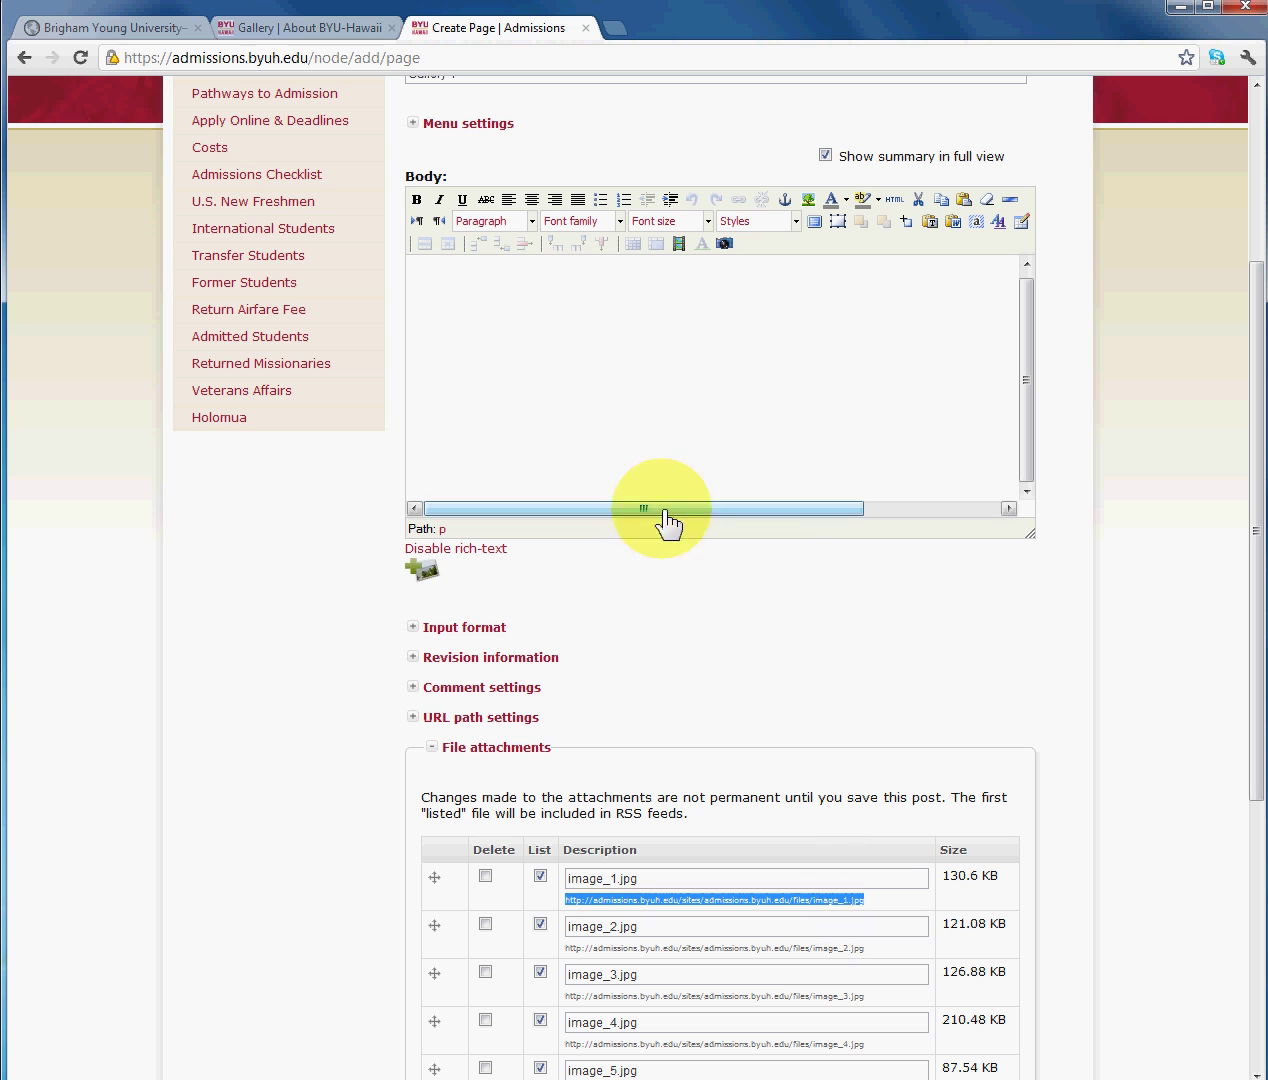
Insert image_1.jpg at the top of the body as 'Image 1', 400 px wide.
{"action": "left_click", "coordinate": [529, 317]}
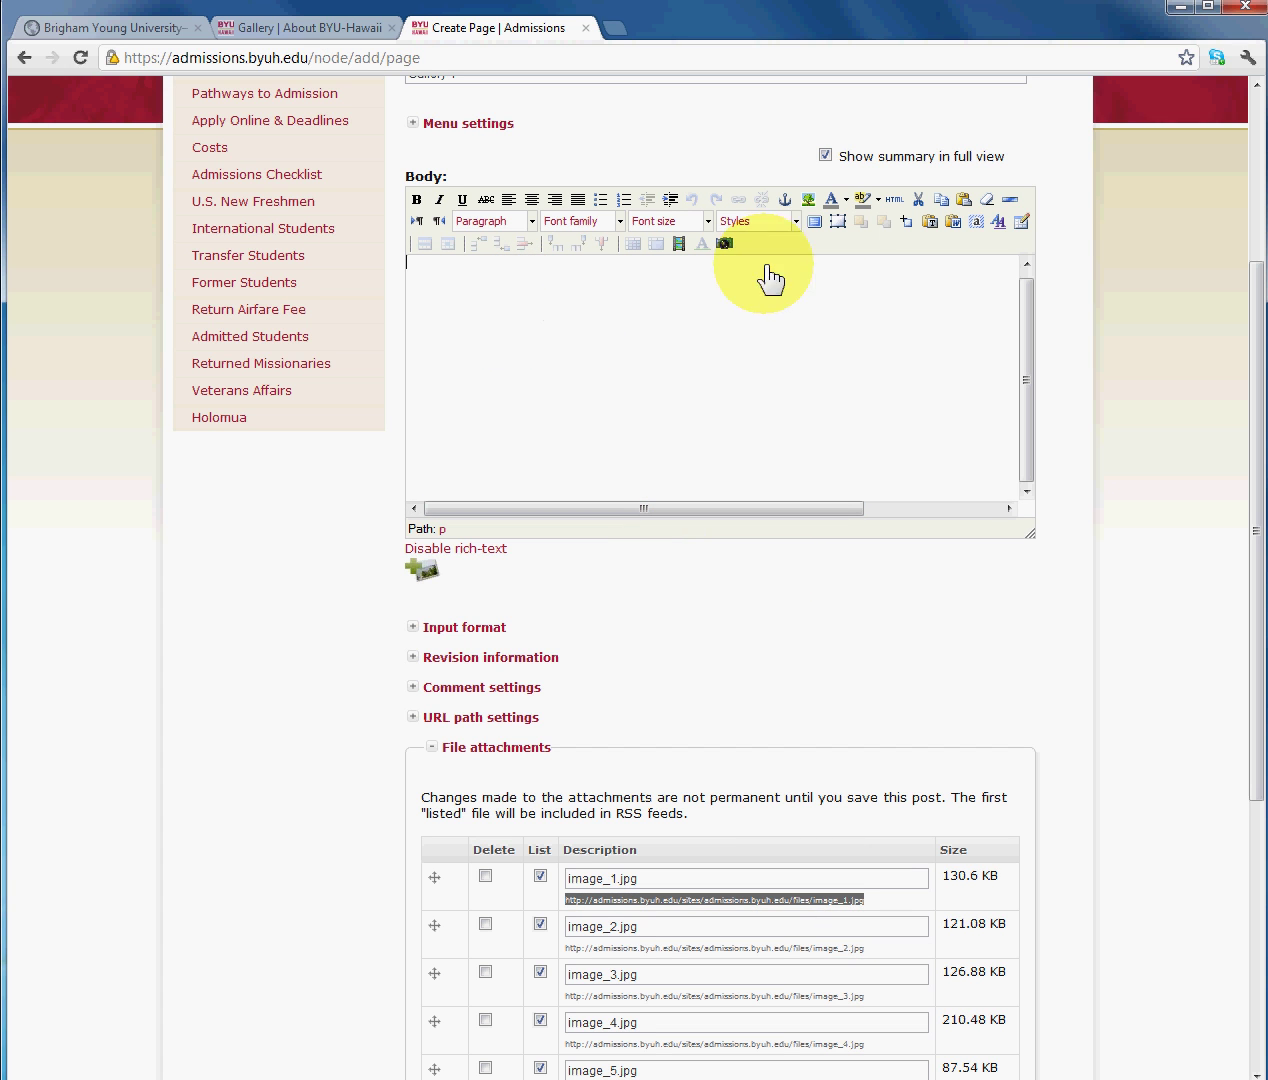
{"action": "left_click", "coordinate": [808, 199]}
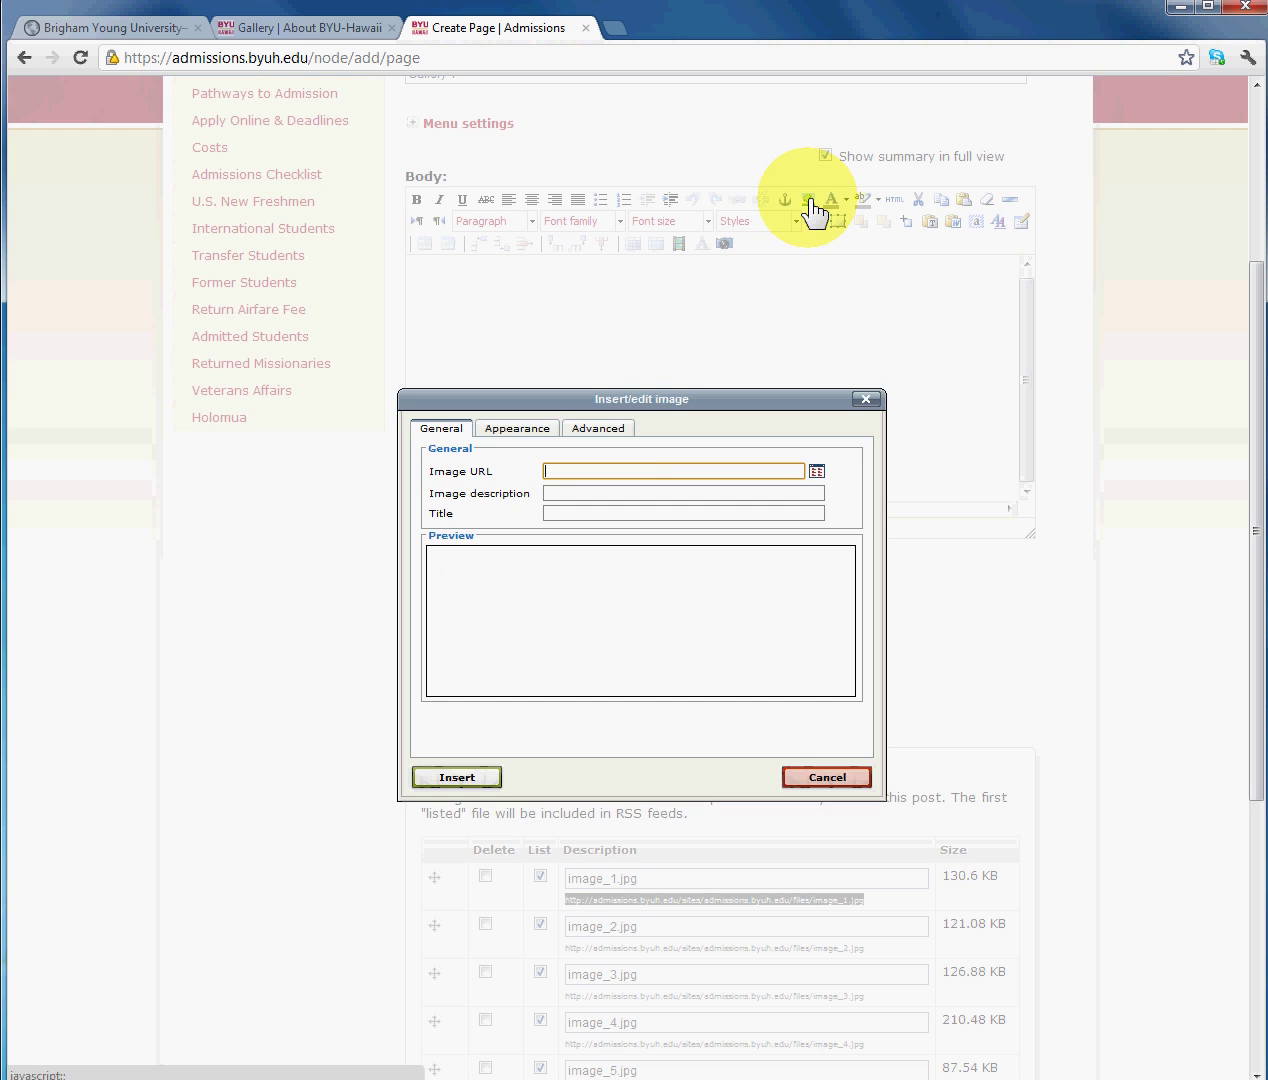
{"action": "right_click", "coordinate": [591, 471]}
{"action": "left_click", "coordinate": [645, 572]}
{"action": "left_click", "coordinate": [588, 493]}
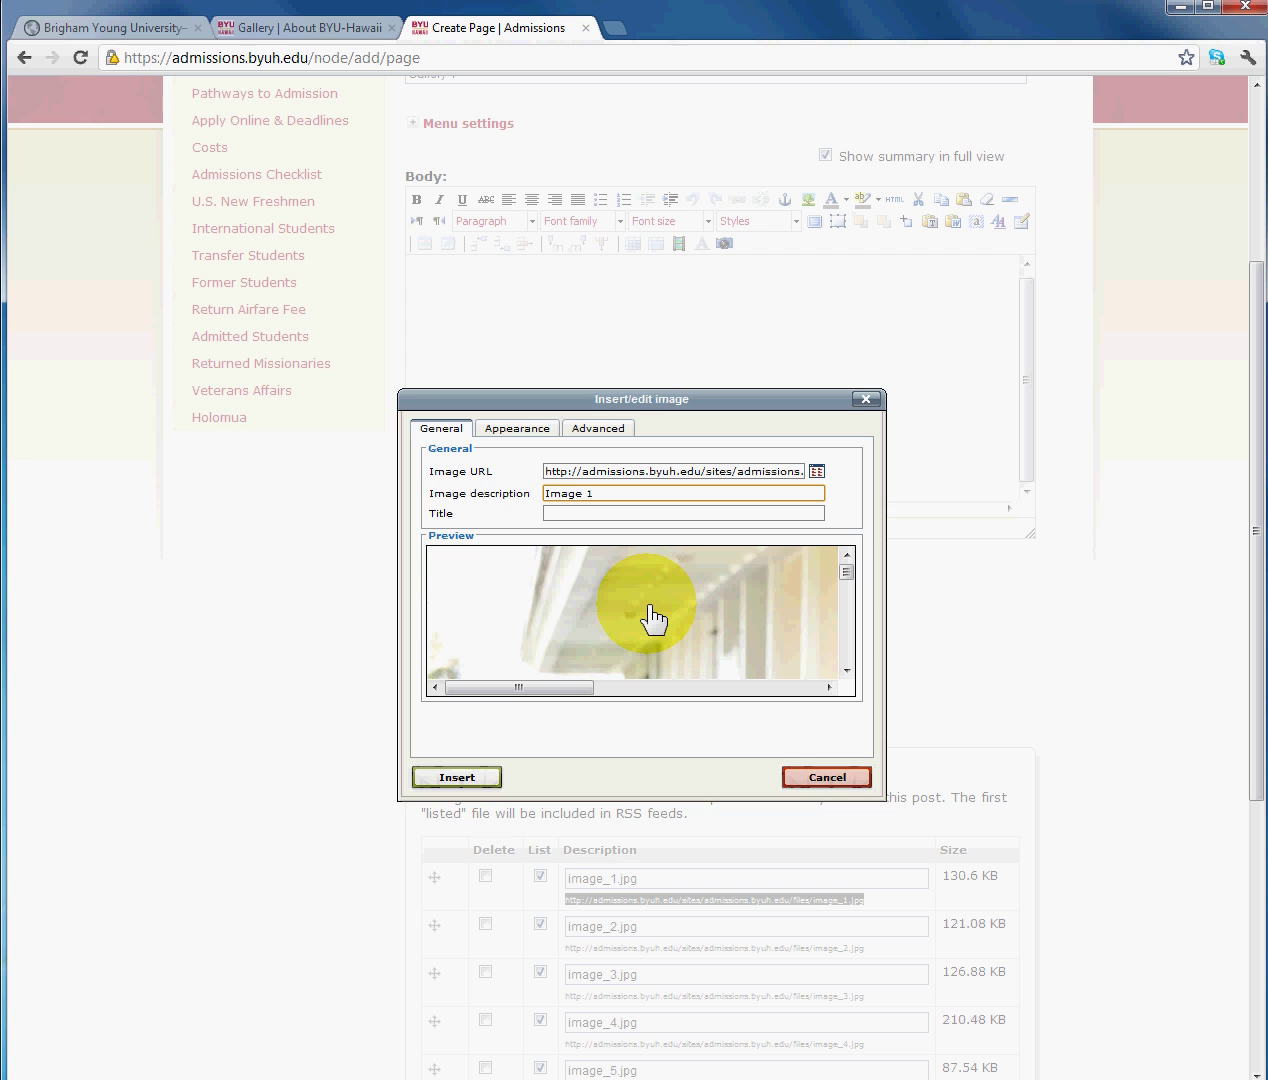
{"action": "left_click", "coordinate": [535, 443]}
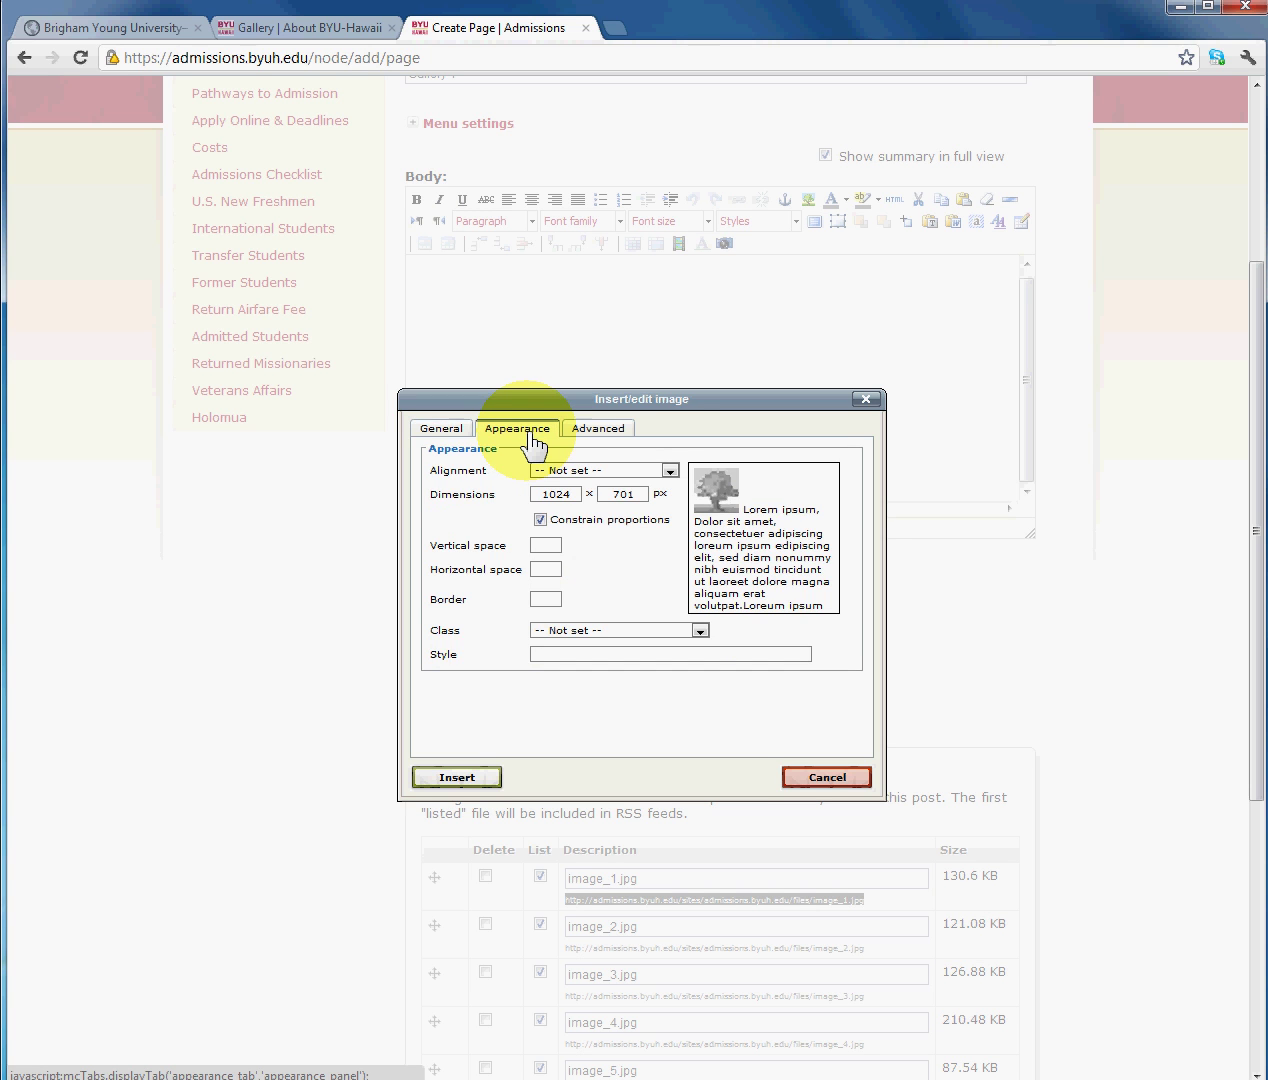
{"action": "double_click", "coordinate": [556, 494]}
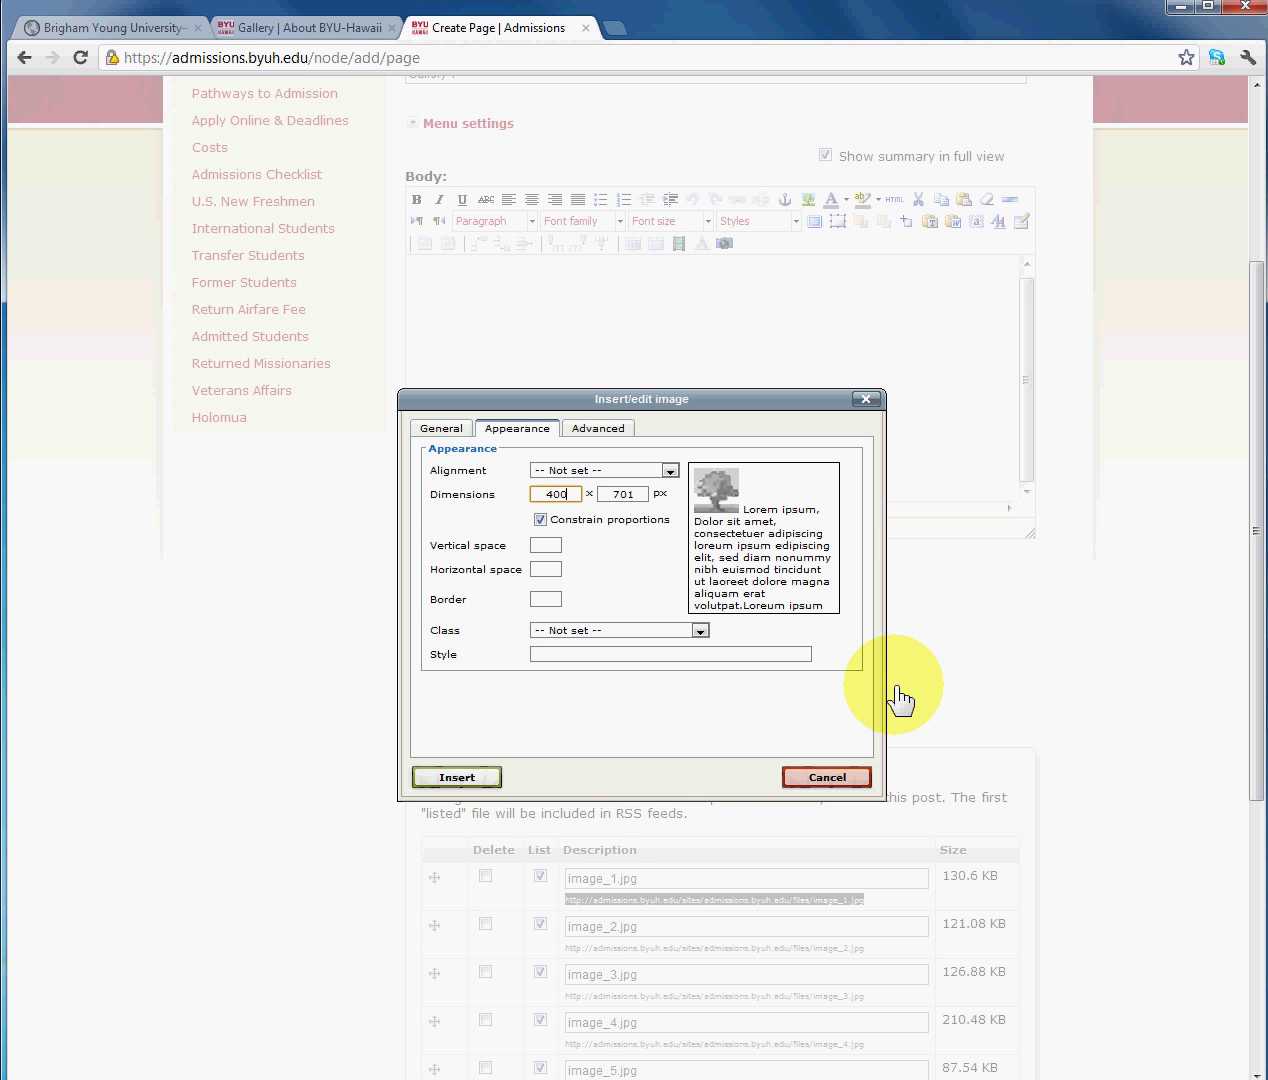
{"action": "left_click", "coordinate": [475, 778]}
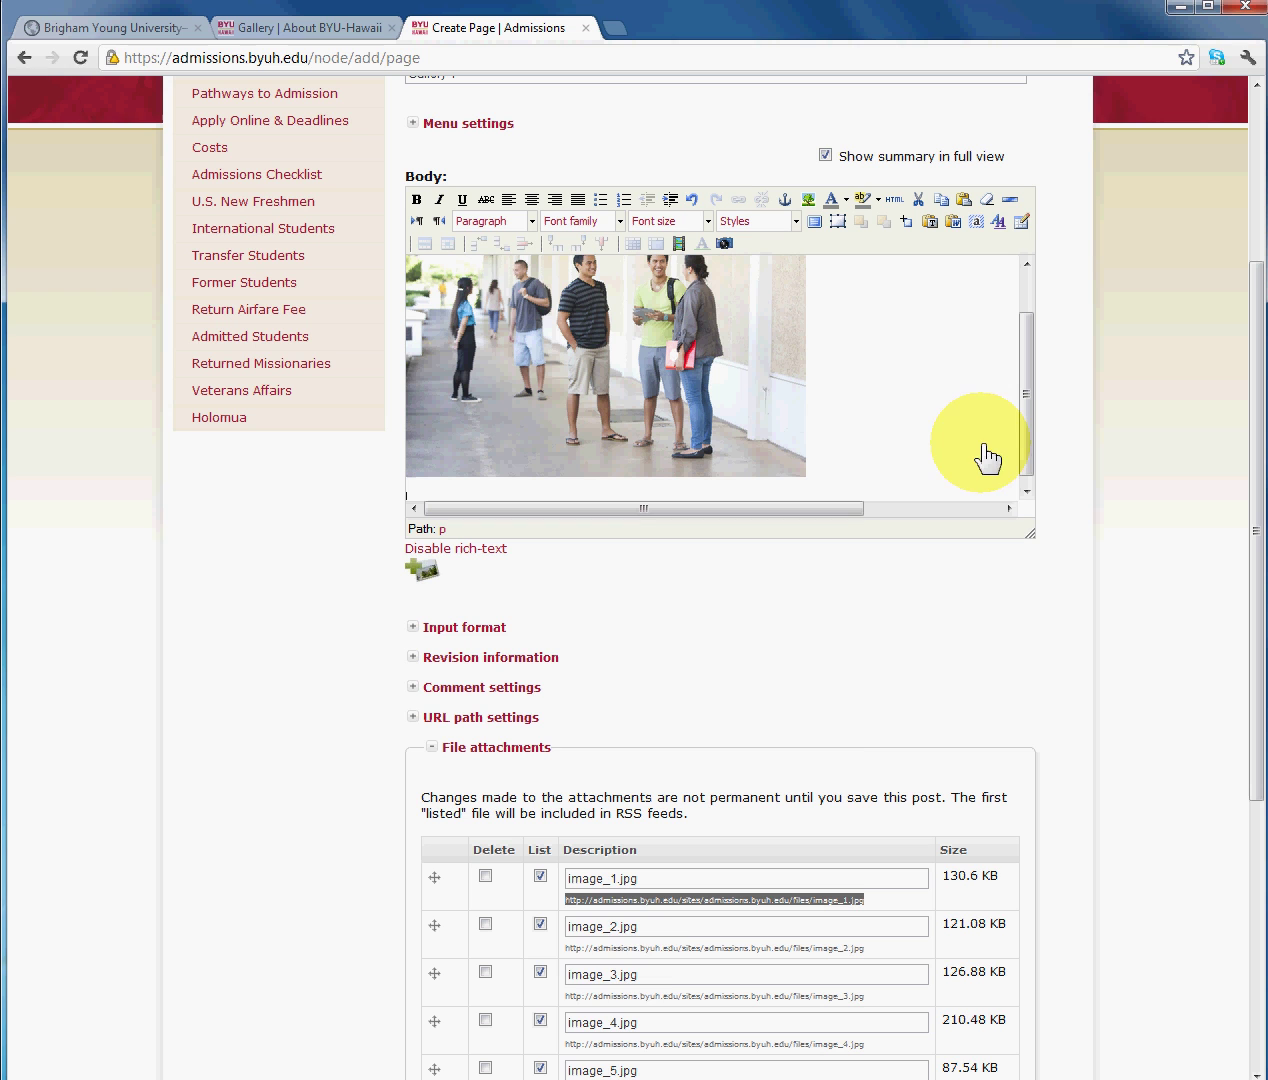
Copy the file address of the image_2.jpg attachment.
{"action": "left_click_drag", "start_coordinate": [565, 955], "coordinate": [859, 958]}
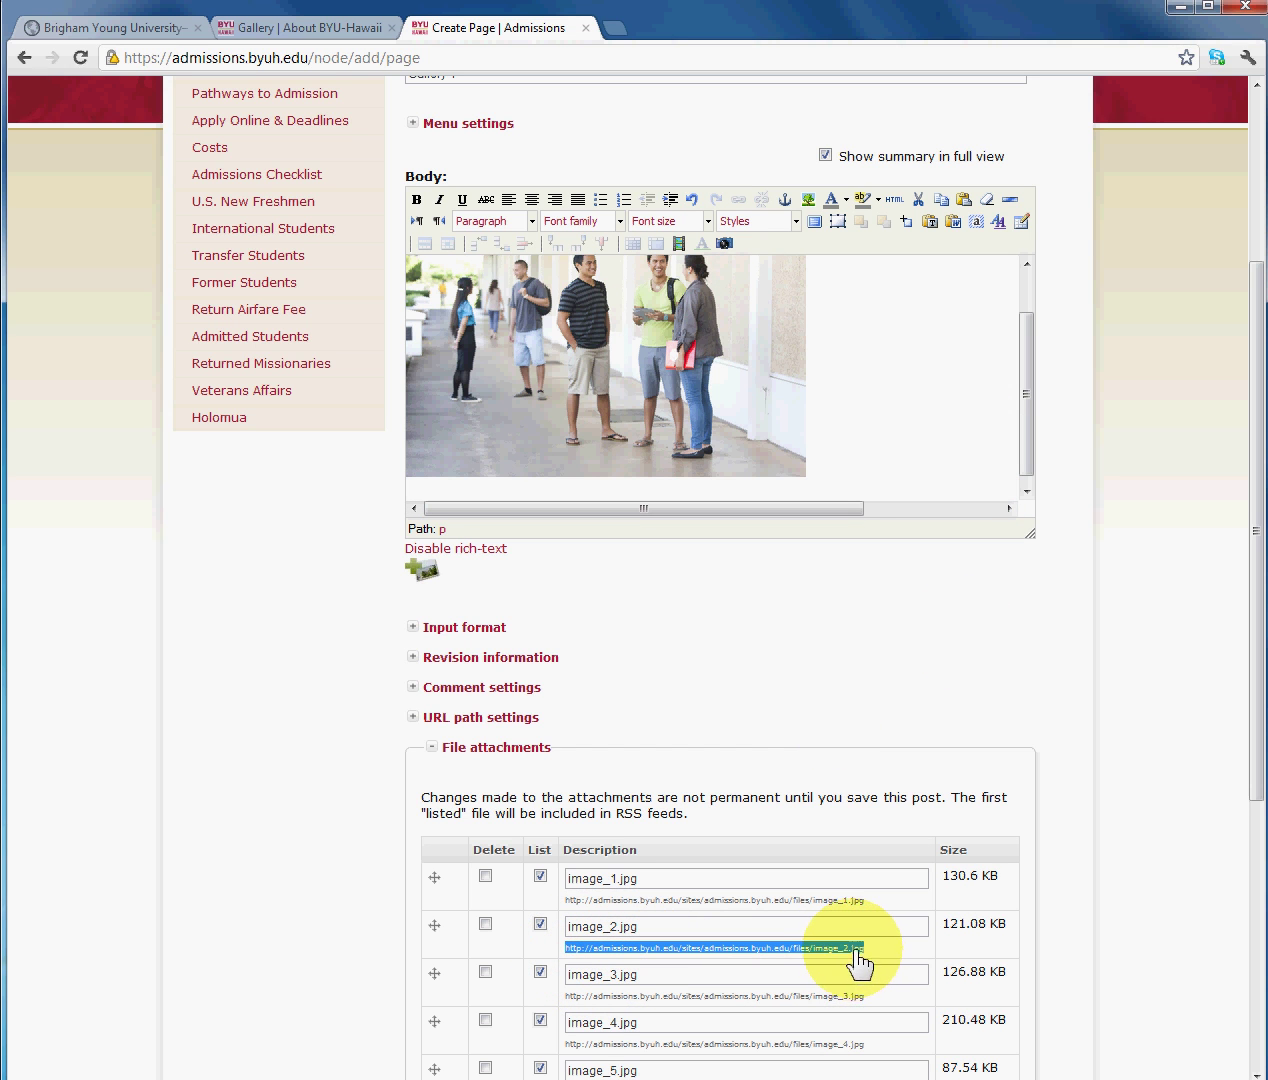
{"action": "right_click", "coordinate": [858, 962]}
{"action": "left_click", "coordinate": [886, 971]}
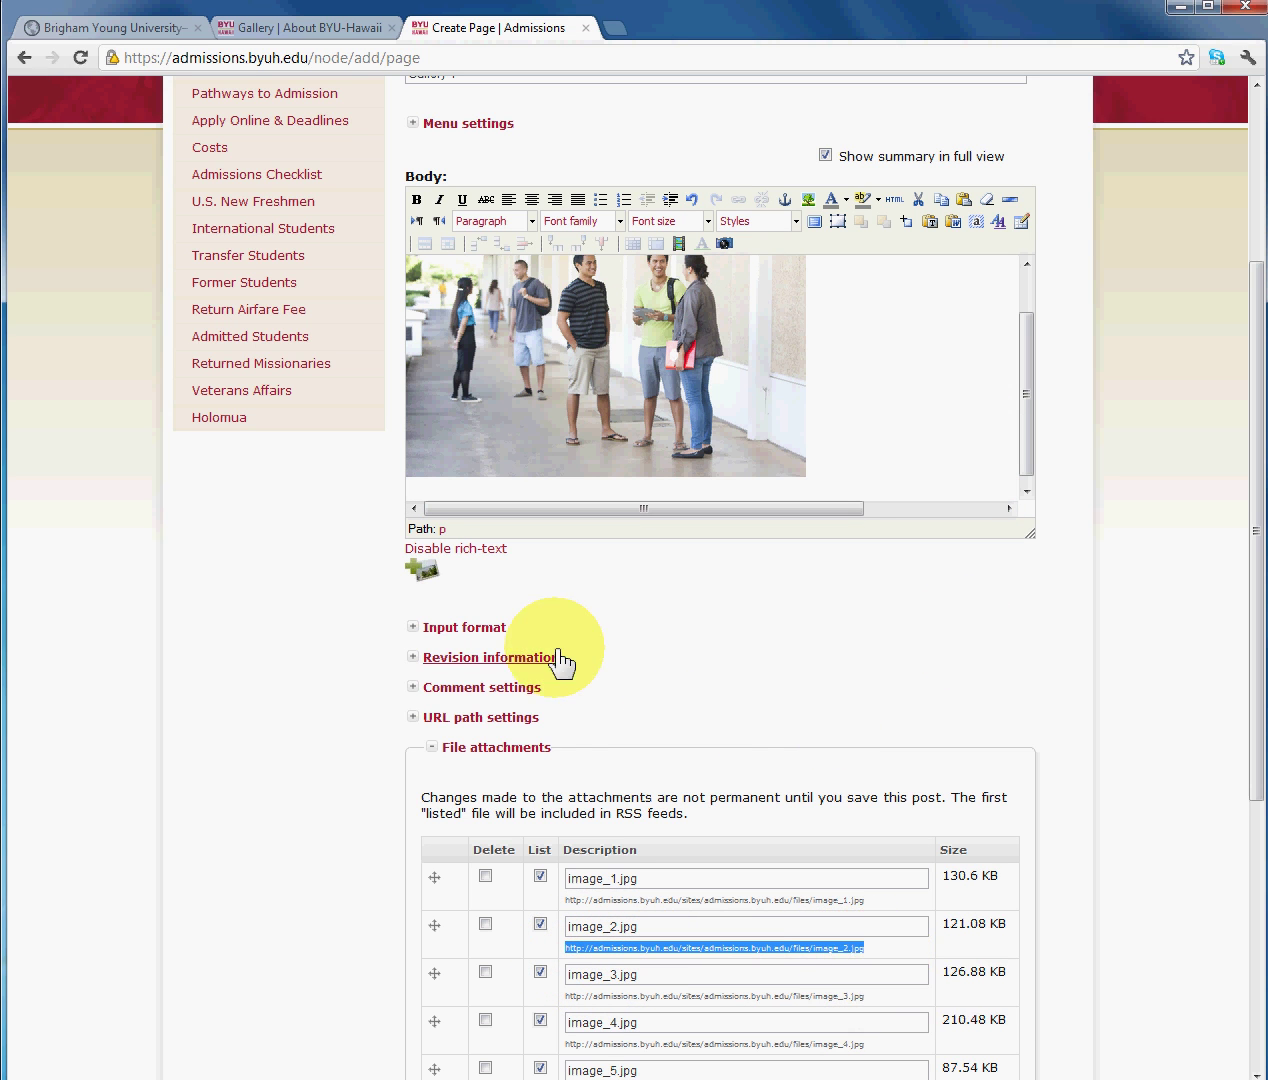
Insert image_2.jpg below the first photo as 'Image 2', 400 px wide.
{"action": "left_click", "coordinate": [455, 494]}
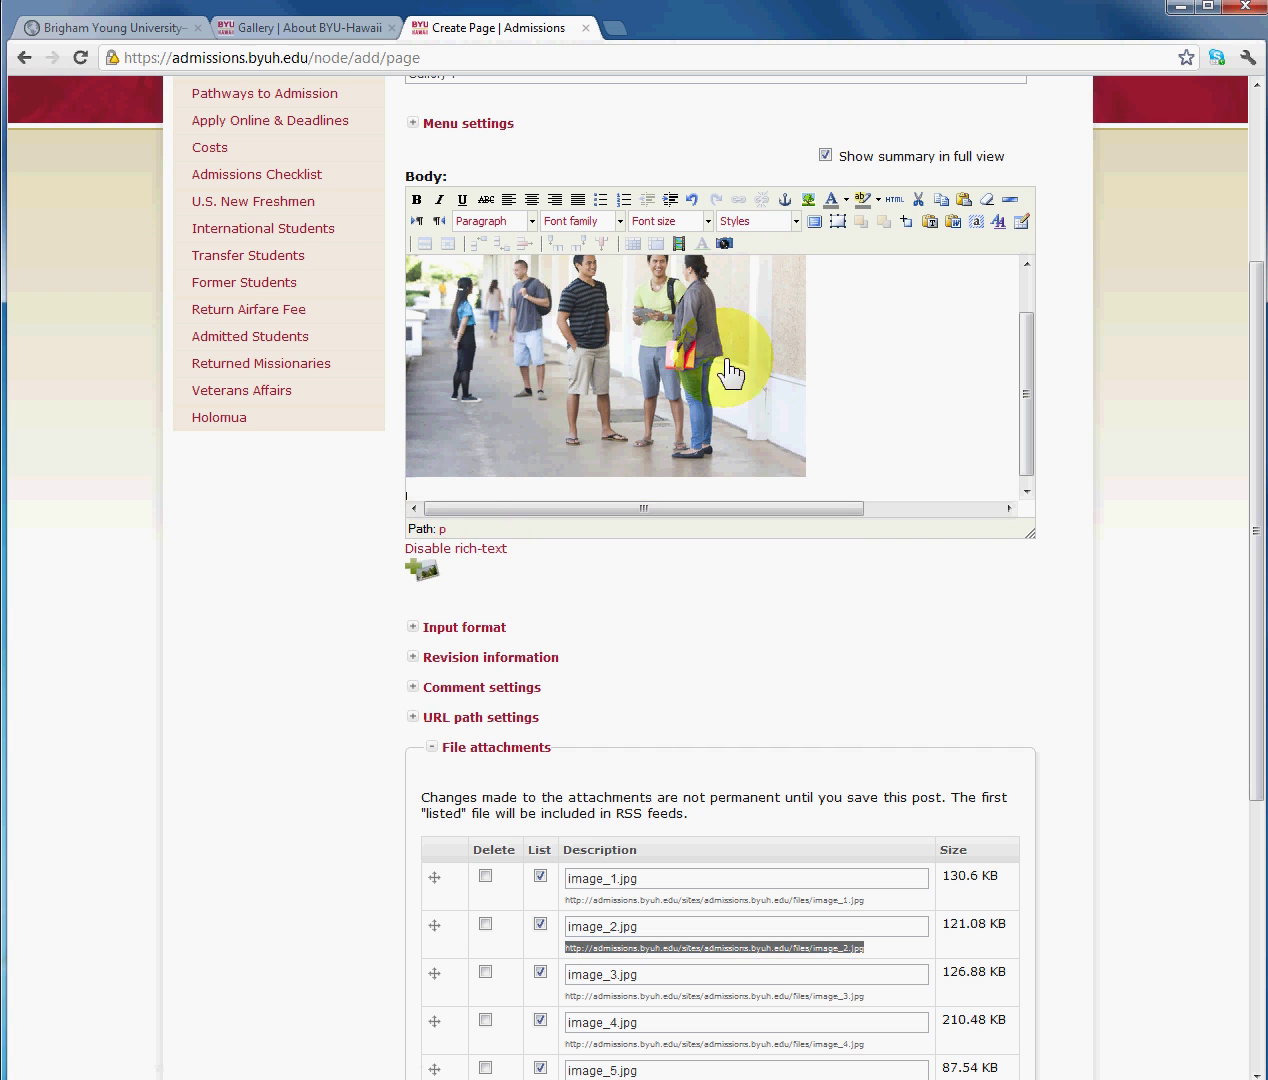
{"action": "left_click", "coordinate": [808, 203]}
{"action": "right_click", "coordinate": [568, 474]}
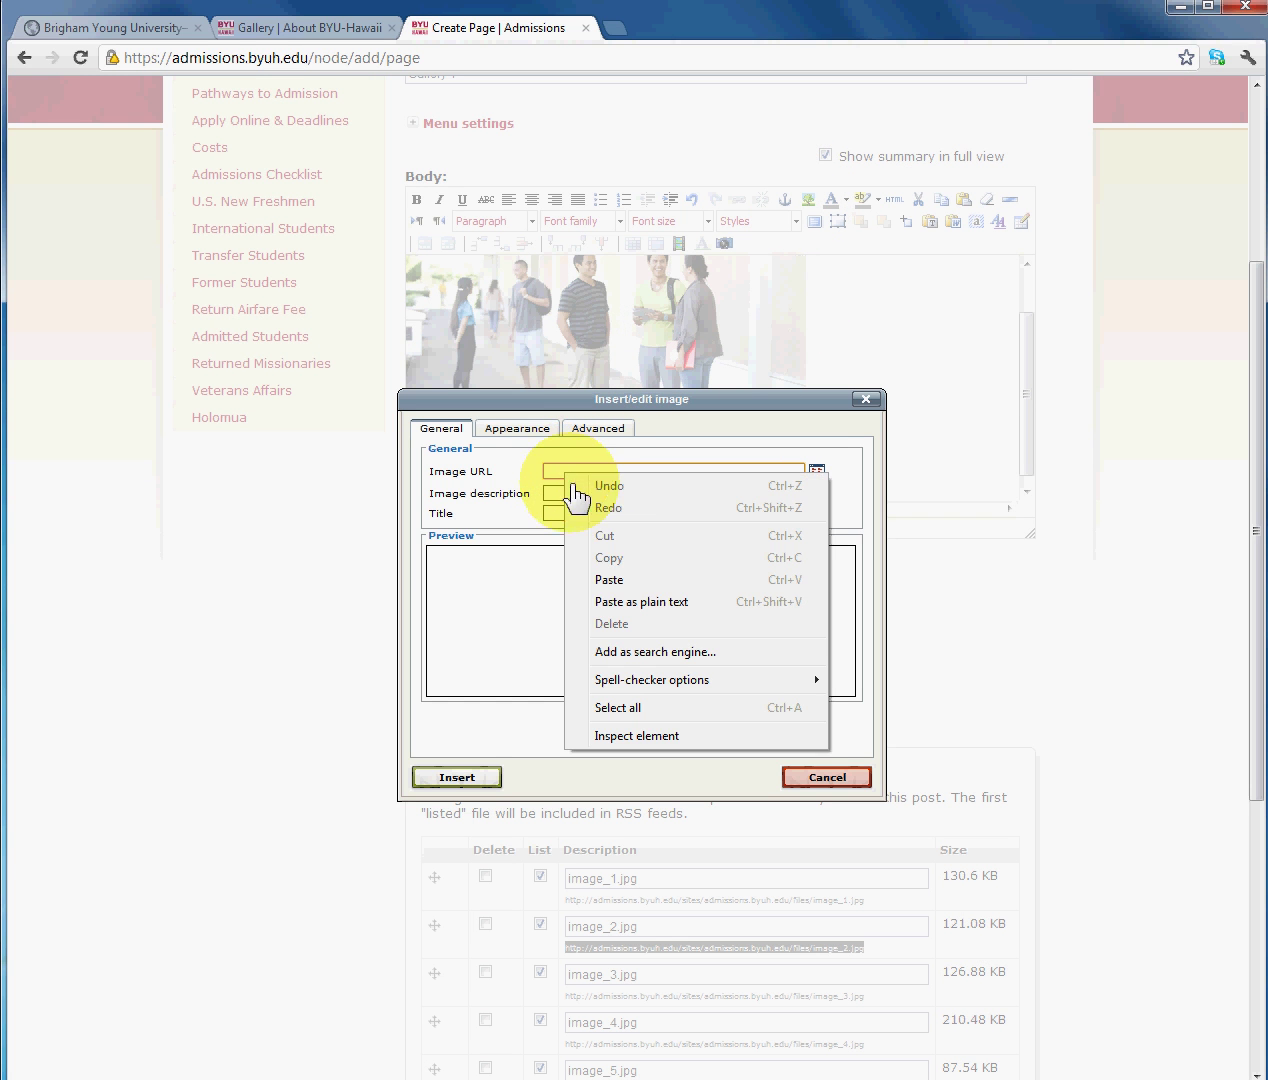
{"action": "left_click", "coordinate": [620, 580]}
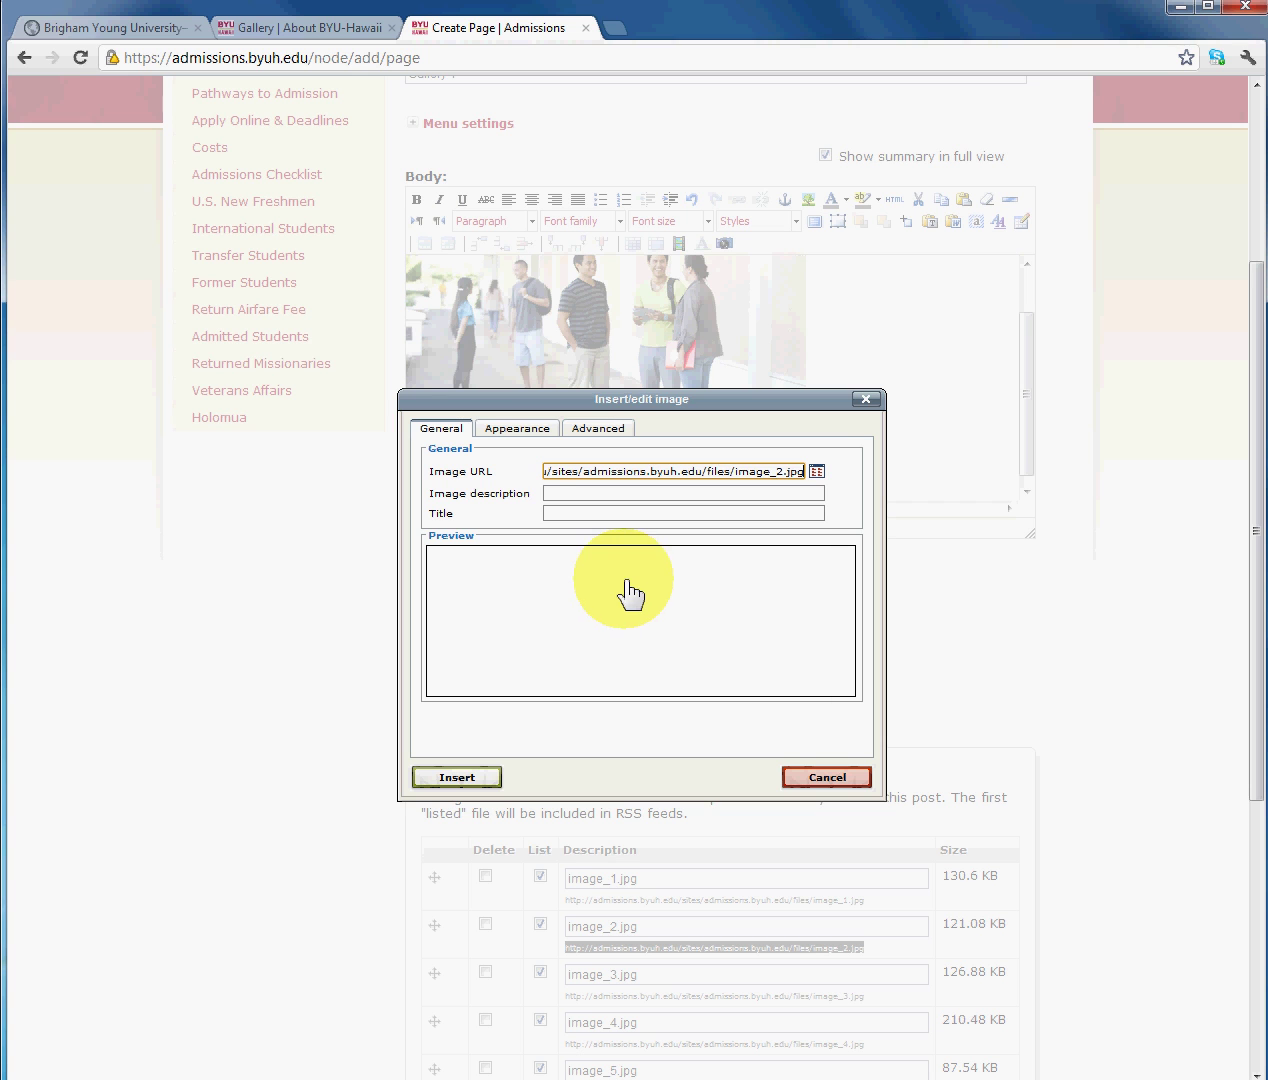
{"action": "left_click", "coordinate": [562, 494]}
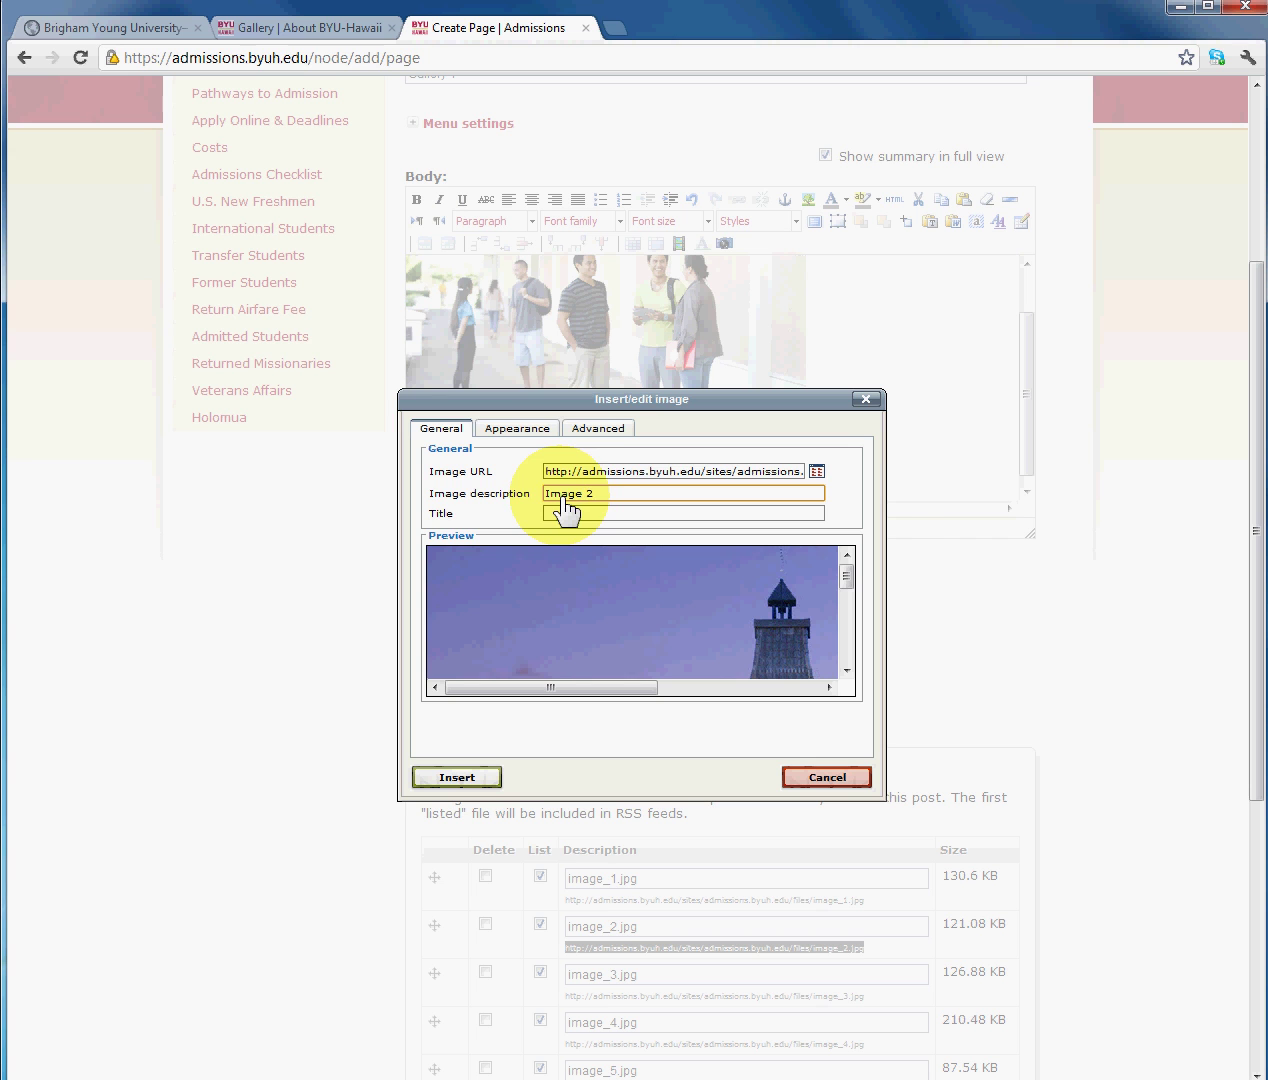
{"action": "left_click", "coordinate": [517, 428]}
{"action": "left_click_drag", "start_coordinate": [566, 494], "coordinate": [521, 497]}
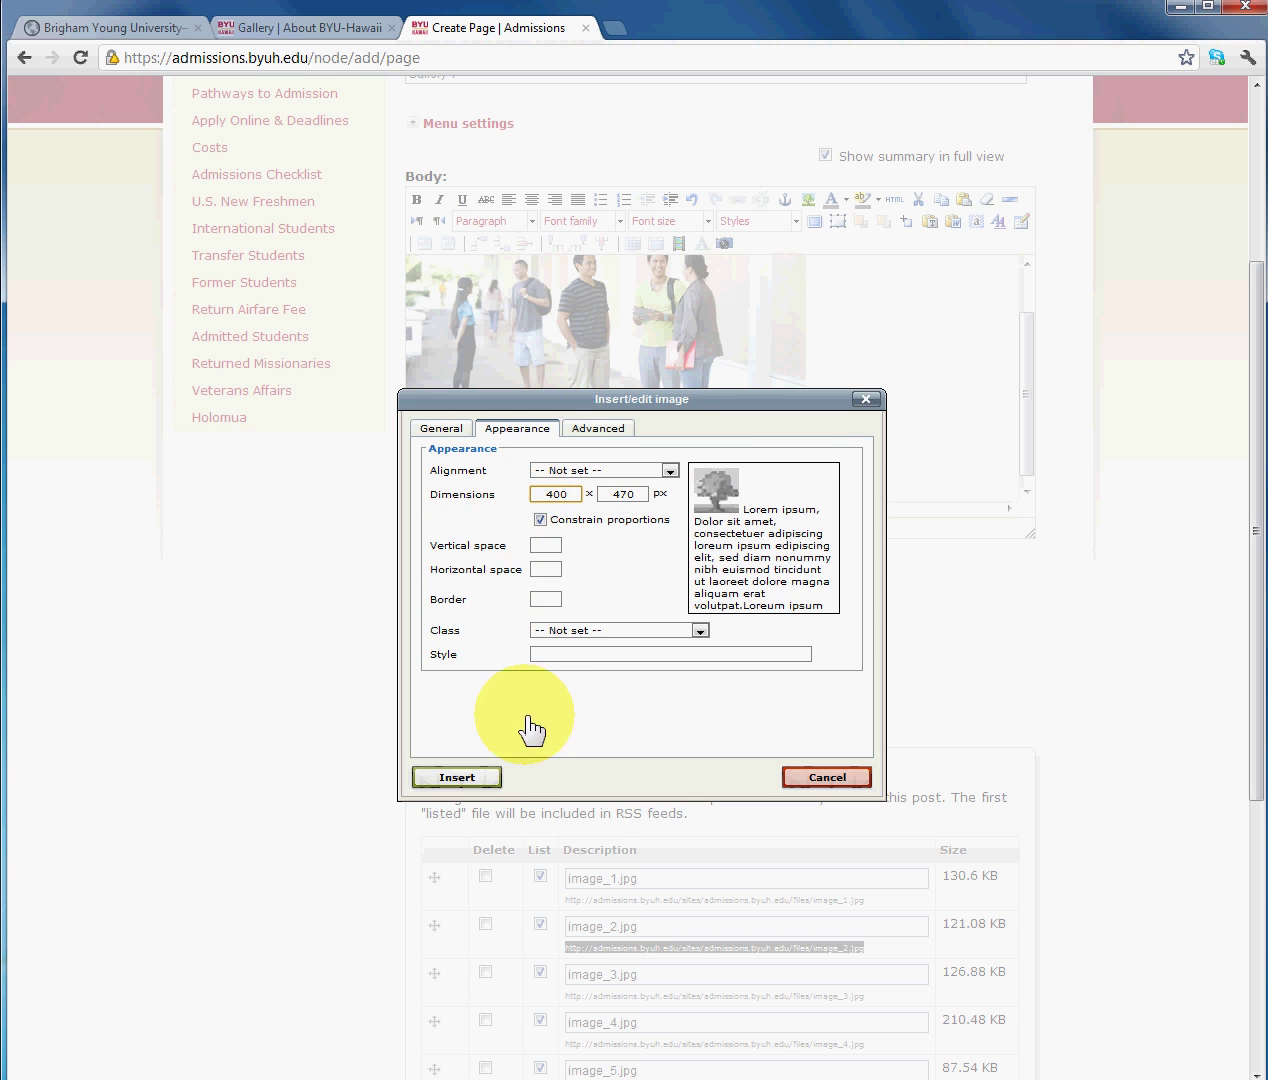
{"action": "left_click", "coordinate": [485, 779]}
{"action": "scroll", "coordinate": [911, 410], "scroll_direction": "down", "scroll_amount": 5}
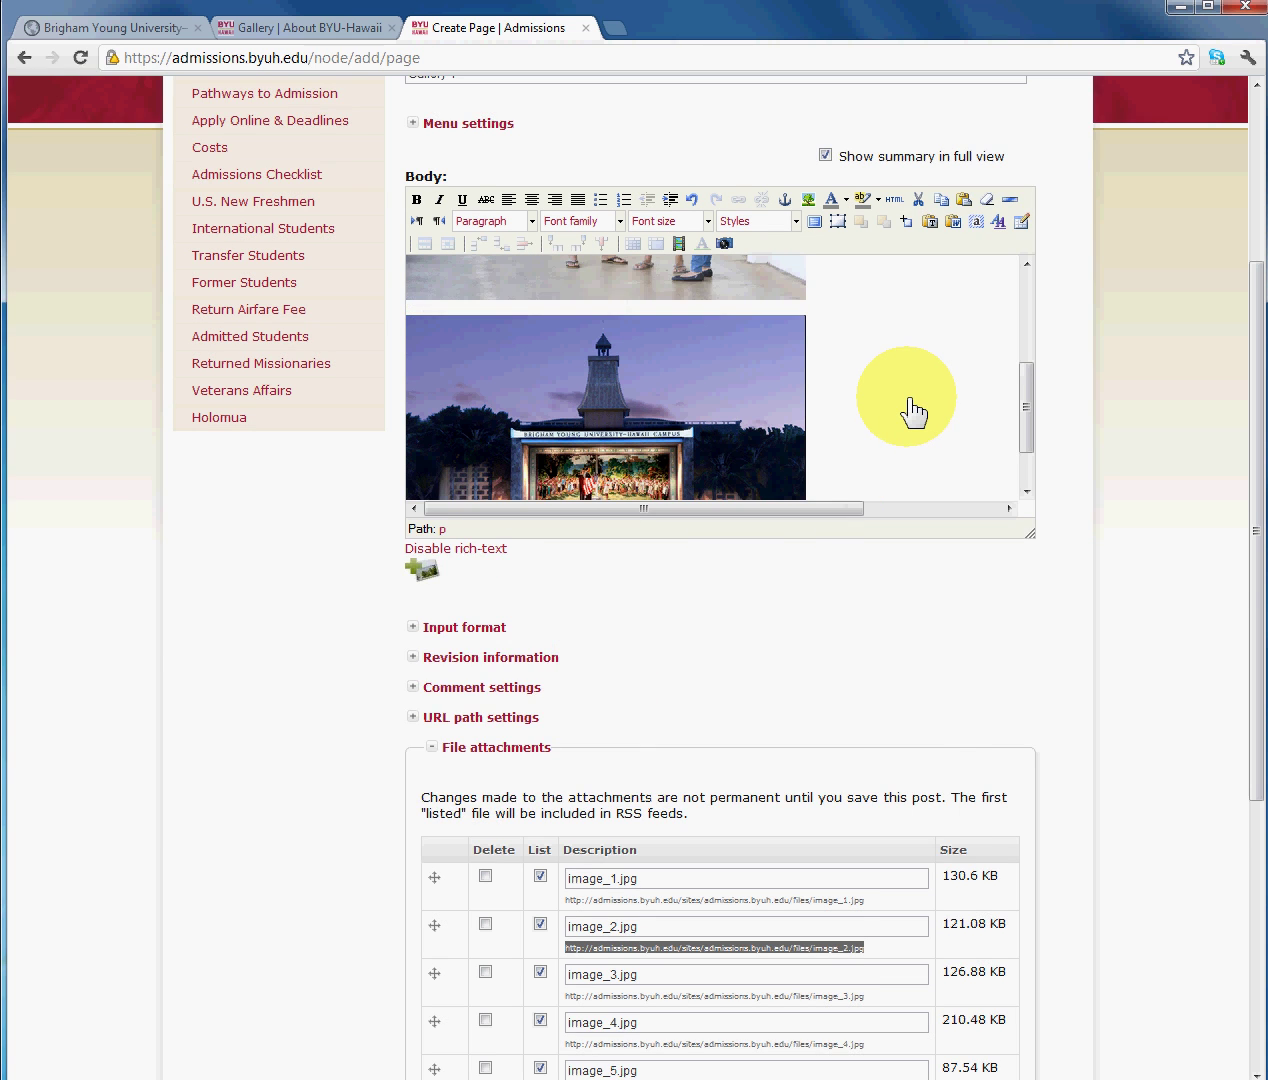
Copy the file address of the image_3.jpg attachment.
{"action": "scroll", "coordinate": [911, 410], "scroll_direction": "down", "scroll_amount": 1}
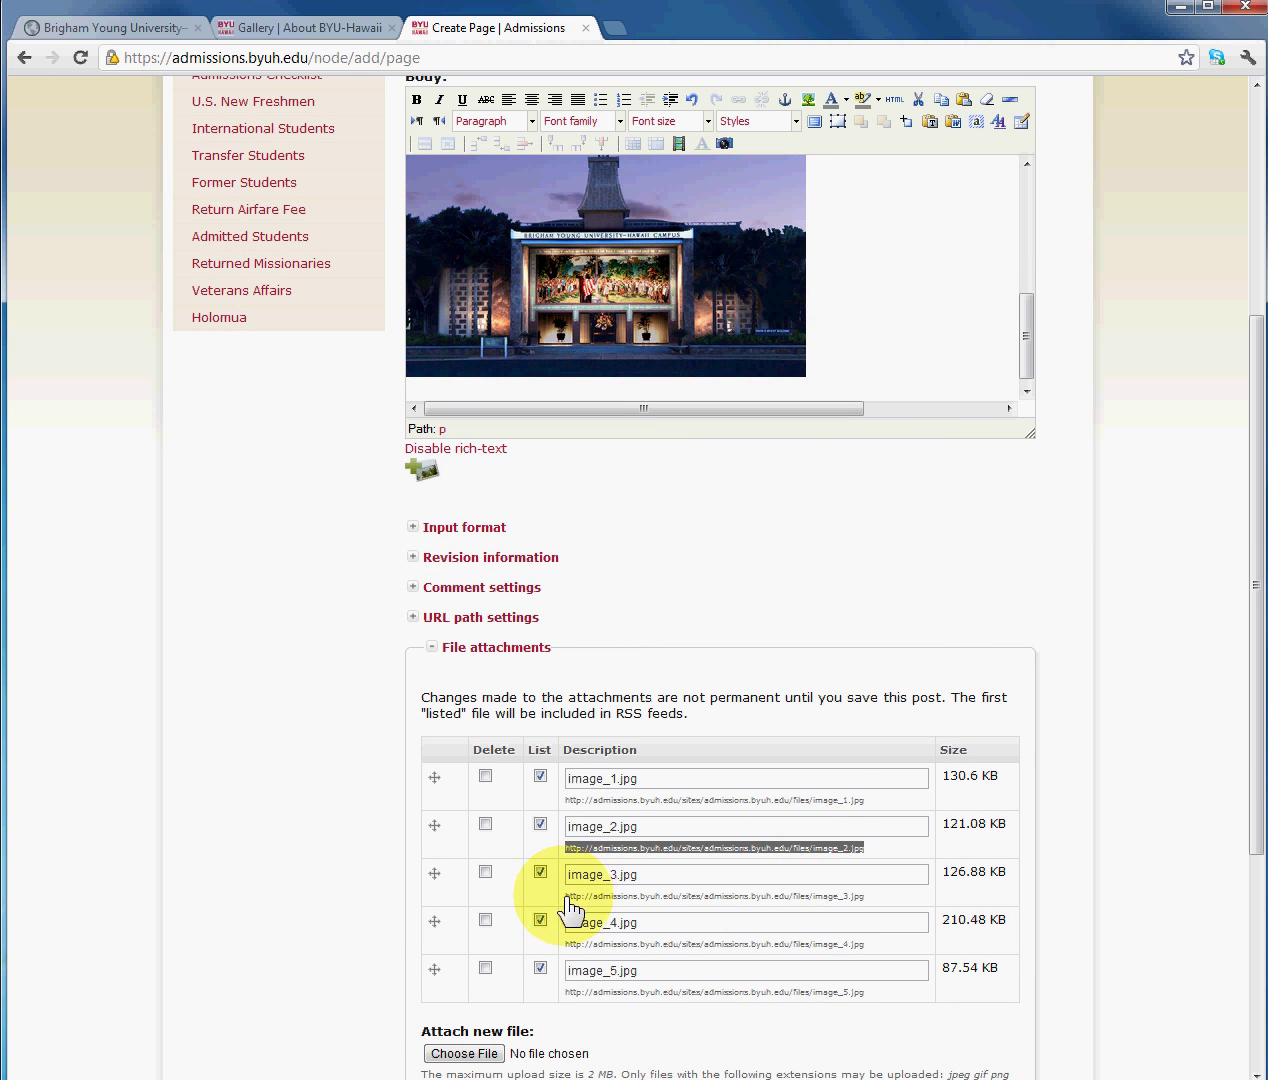
{"action": "left_click_drag", "start_coordinate": [568, 897], "coordinate": [858, 897]}
{"action": "right_click", "coordinate": [846, 900]}
{"action": "left_click", "coordinate": [886, 911]}
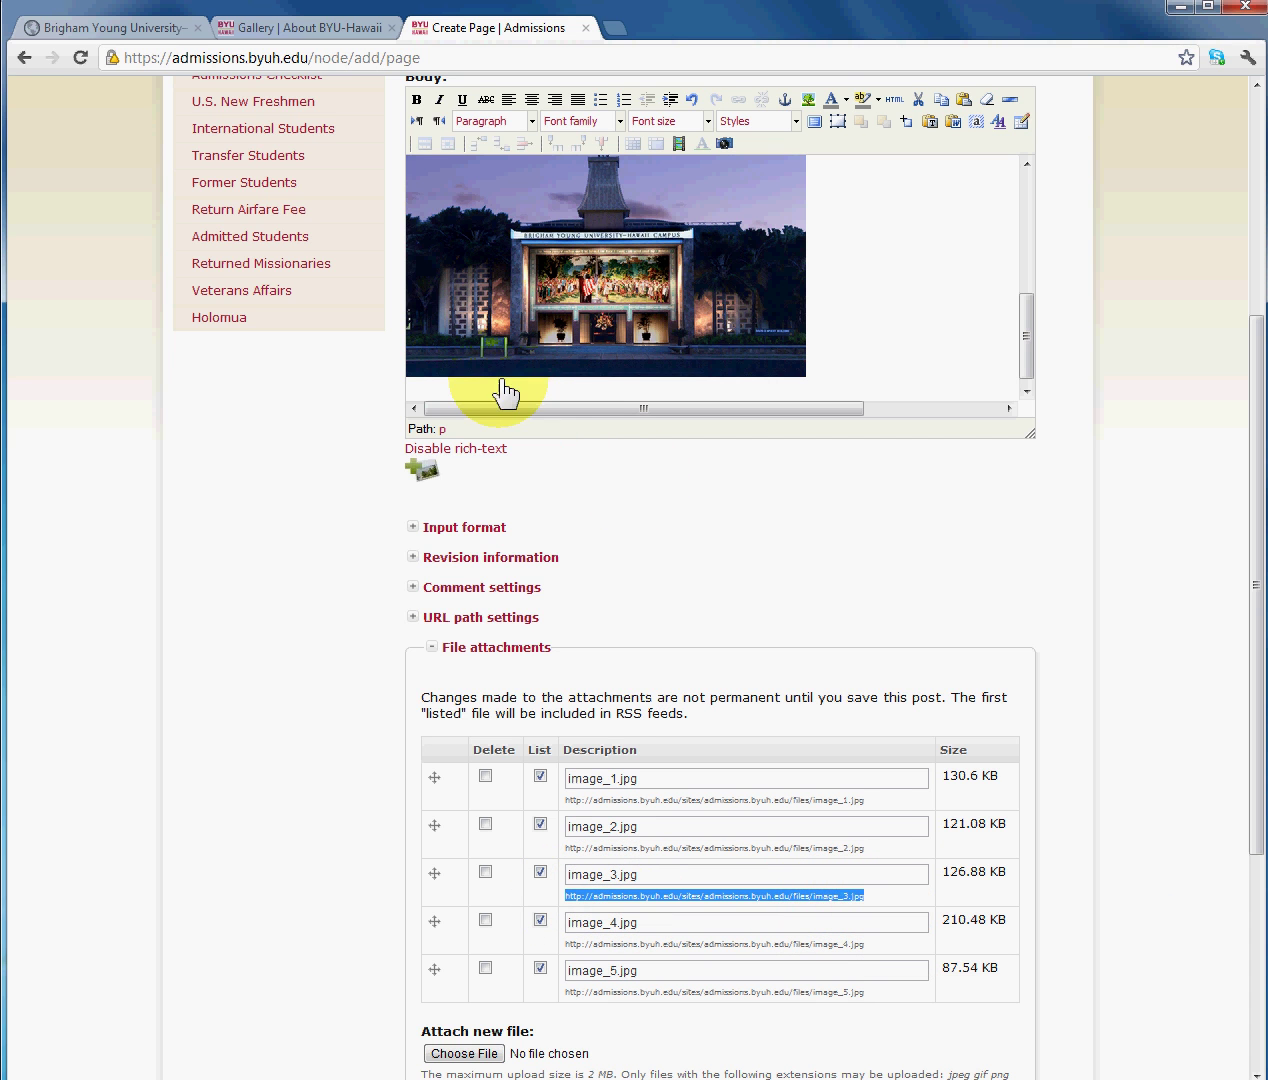
Insert image_3.jpg below the second photo as 'Image 3', width changed from 1024 to 400.
{"action": "left_click", "coordinate": [467, 407]}
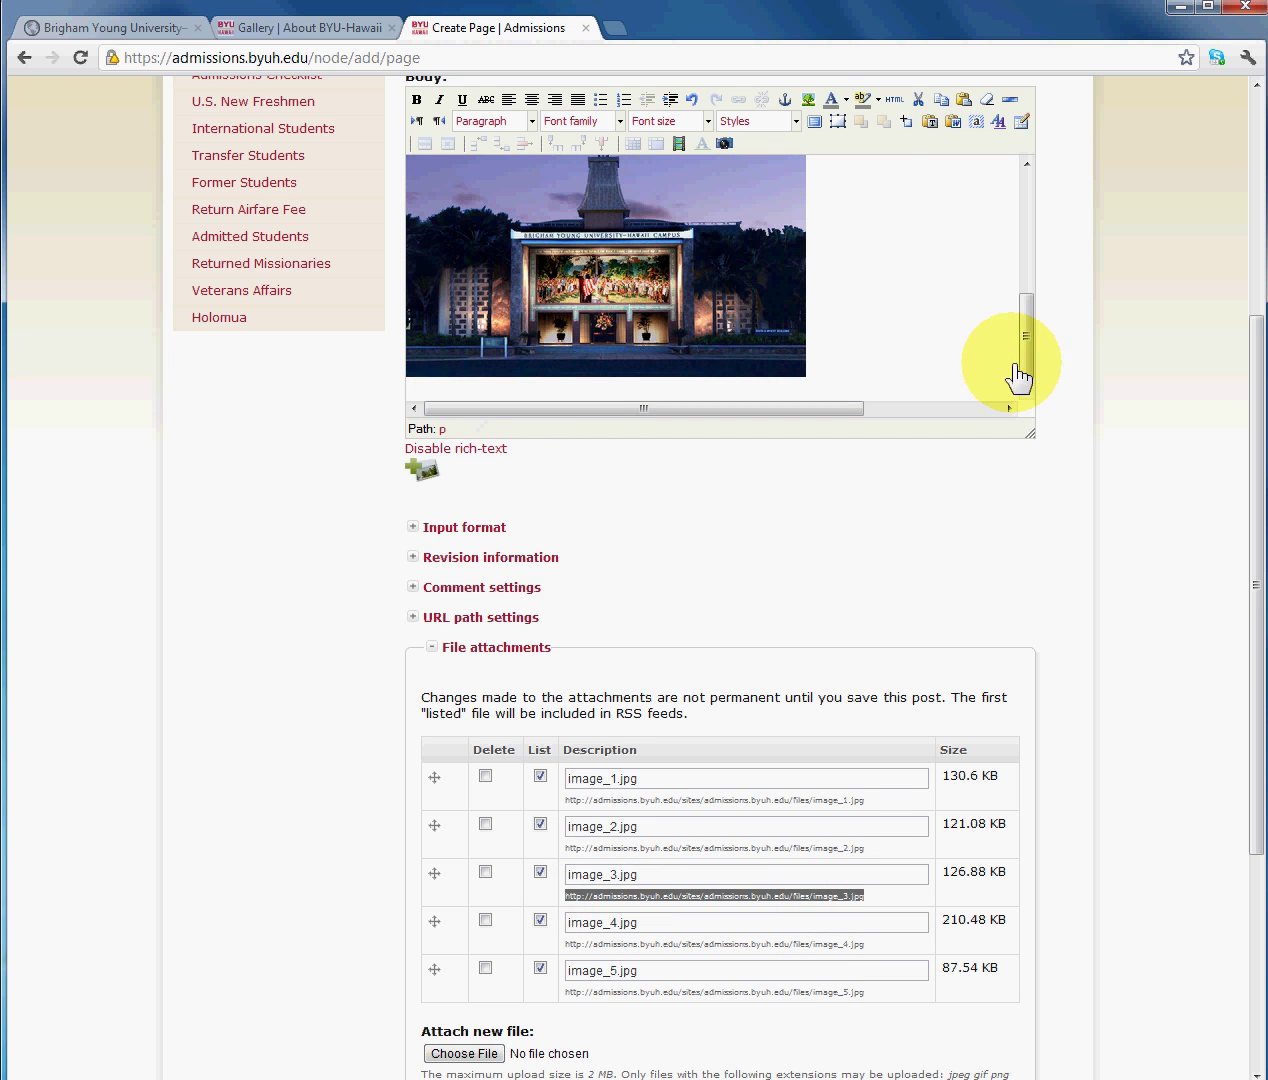
{"action": "left_click", "coordinate": [808, 100]}
{"action": "right_click", "coordinate": [556, 468]}
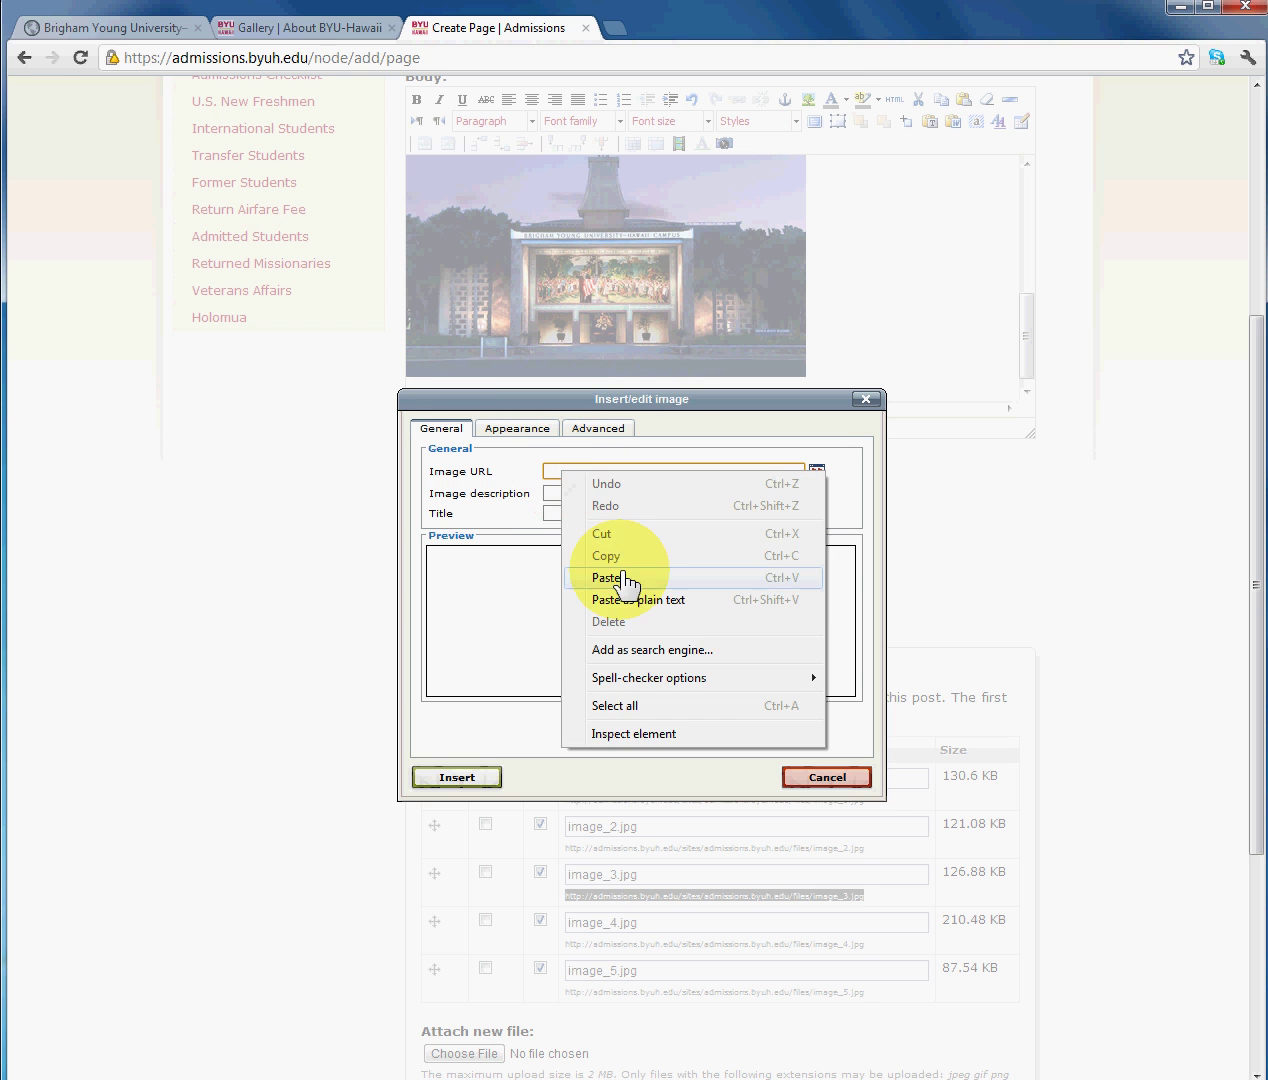
{"action": "left_click", "coordinate": [628, 580]}
{"action": "left_click", "coordinate": [566, 493]}
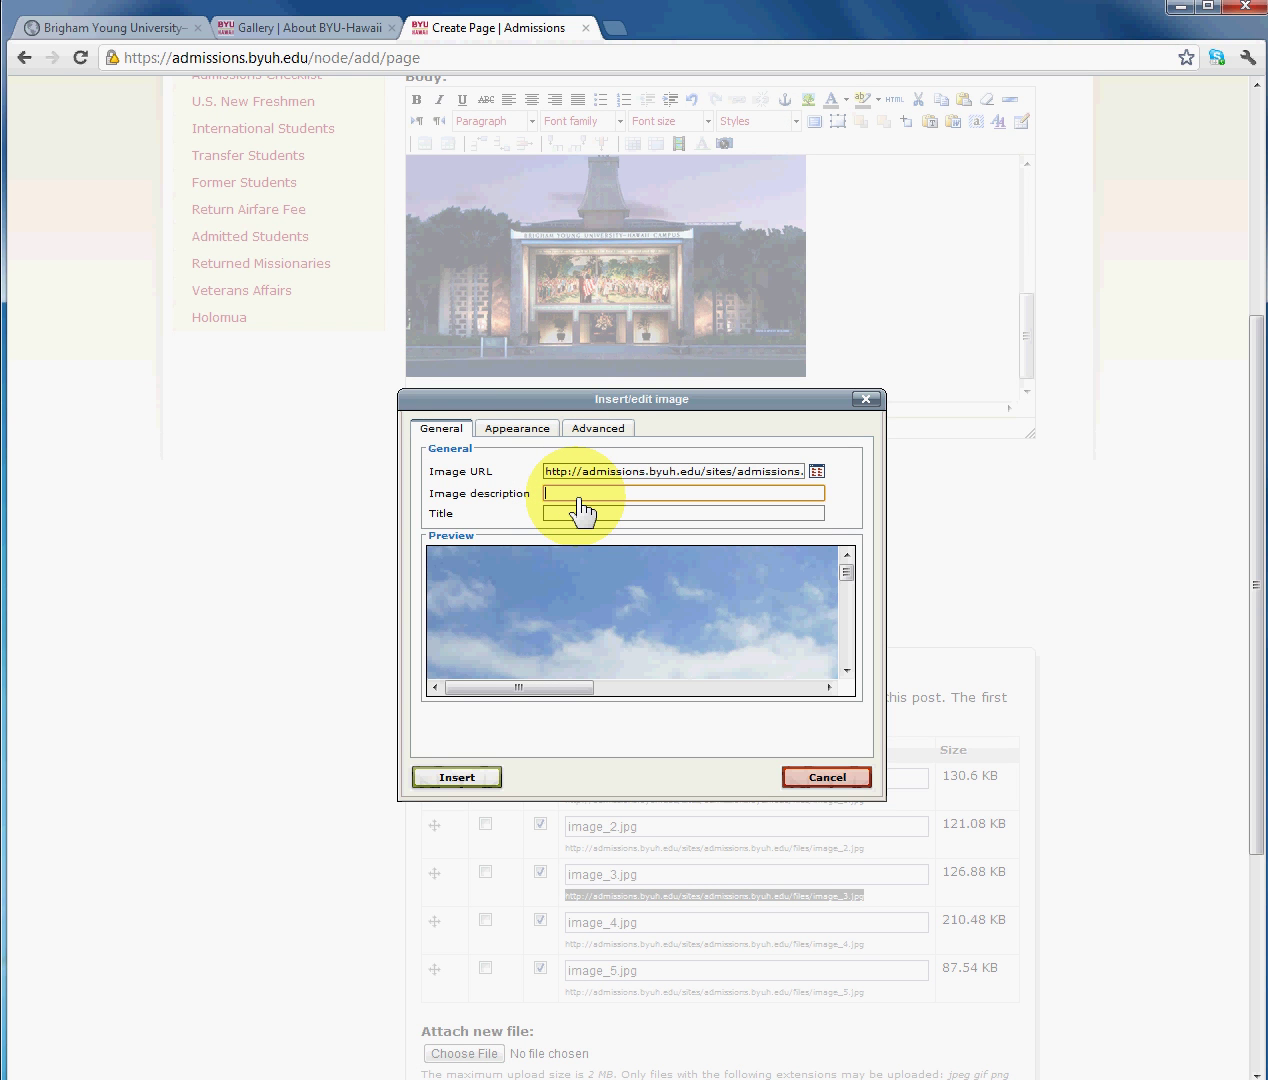
{"action": "type", "text": "Image 3"}
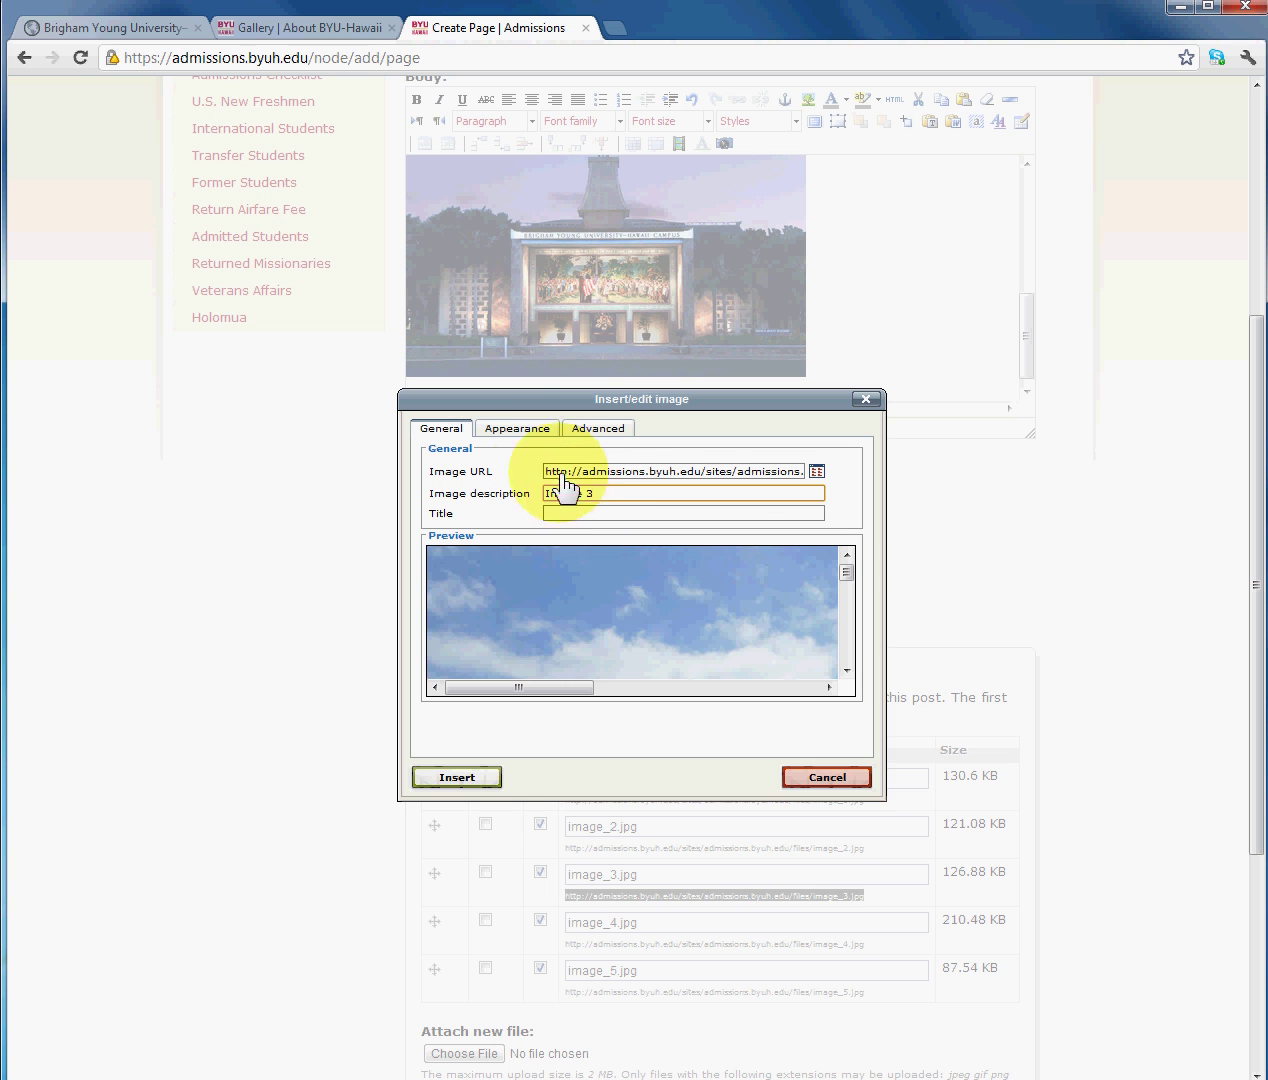
{"action": "left_click", "coordinate": [517, 428]}
{"action": "left_click_drag", "start_coordinate": [575, 495], "coordinate": [533, 497]}
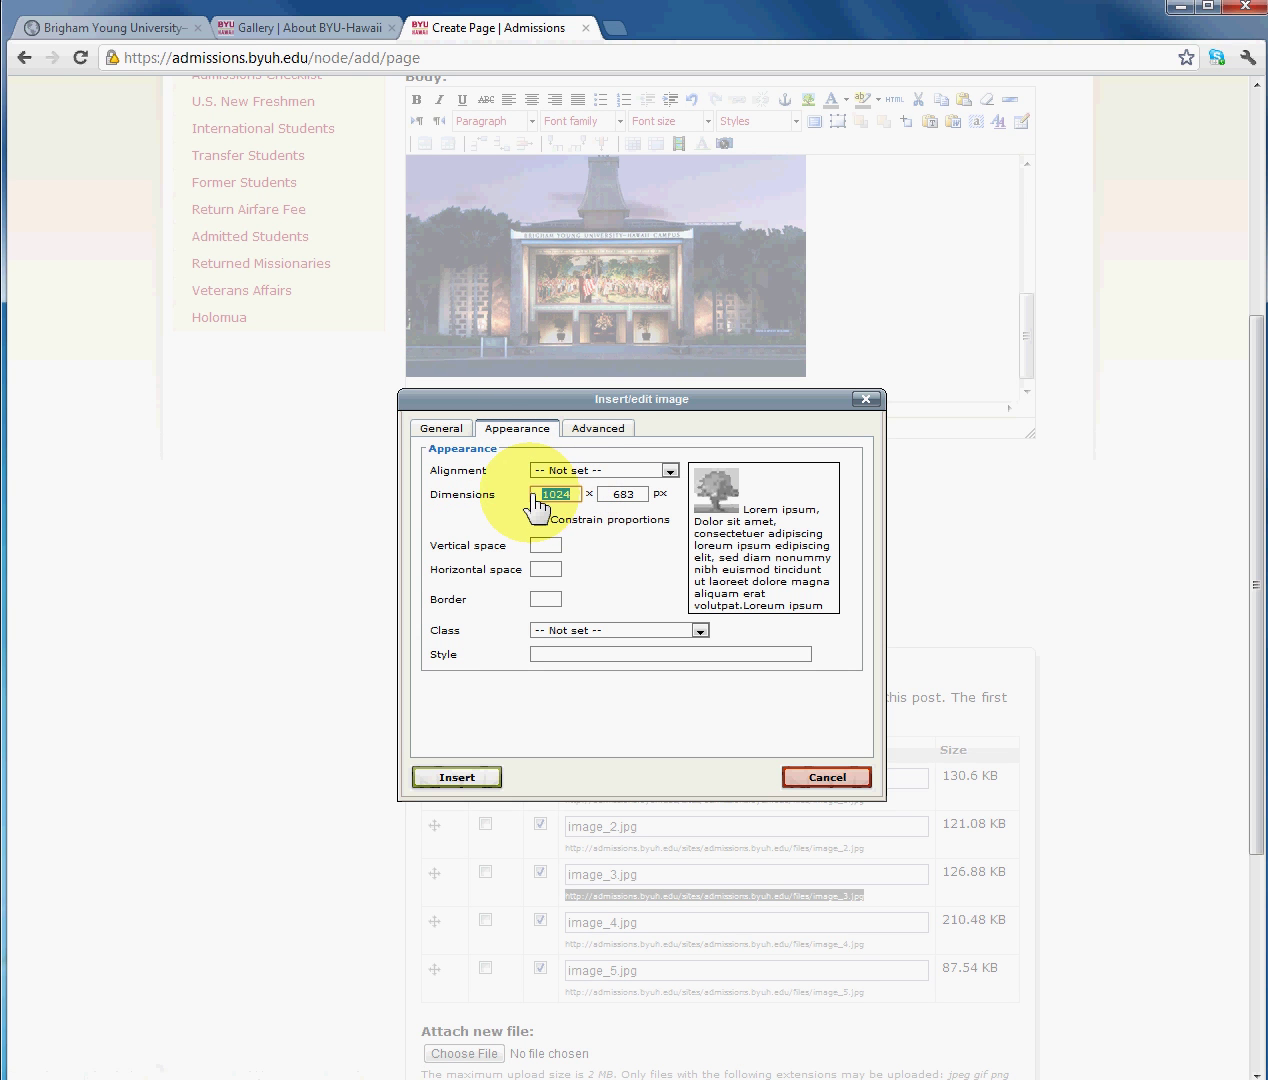
{"action": "type", "text": "400"}
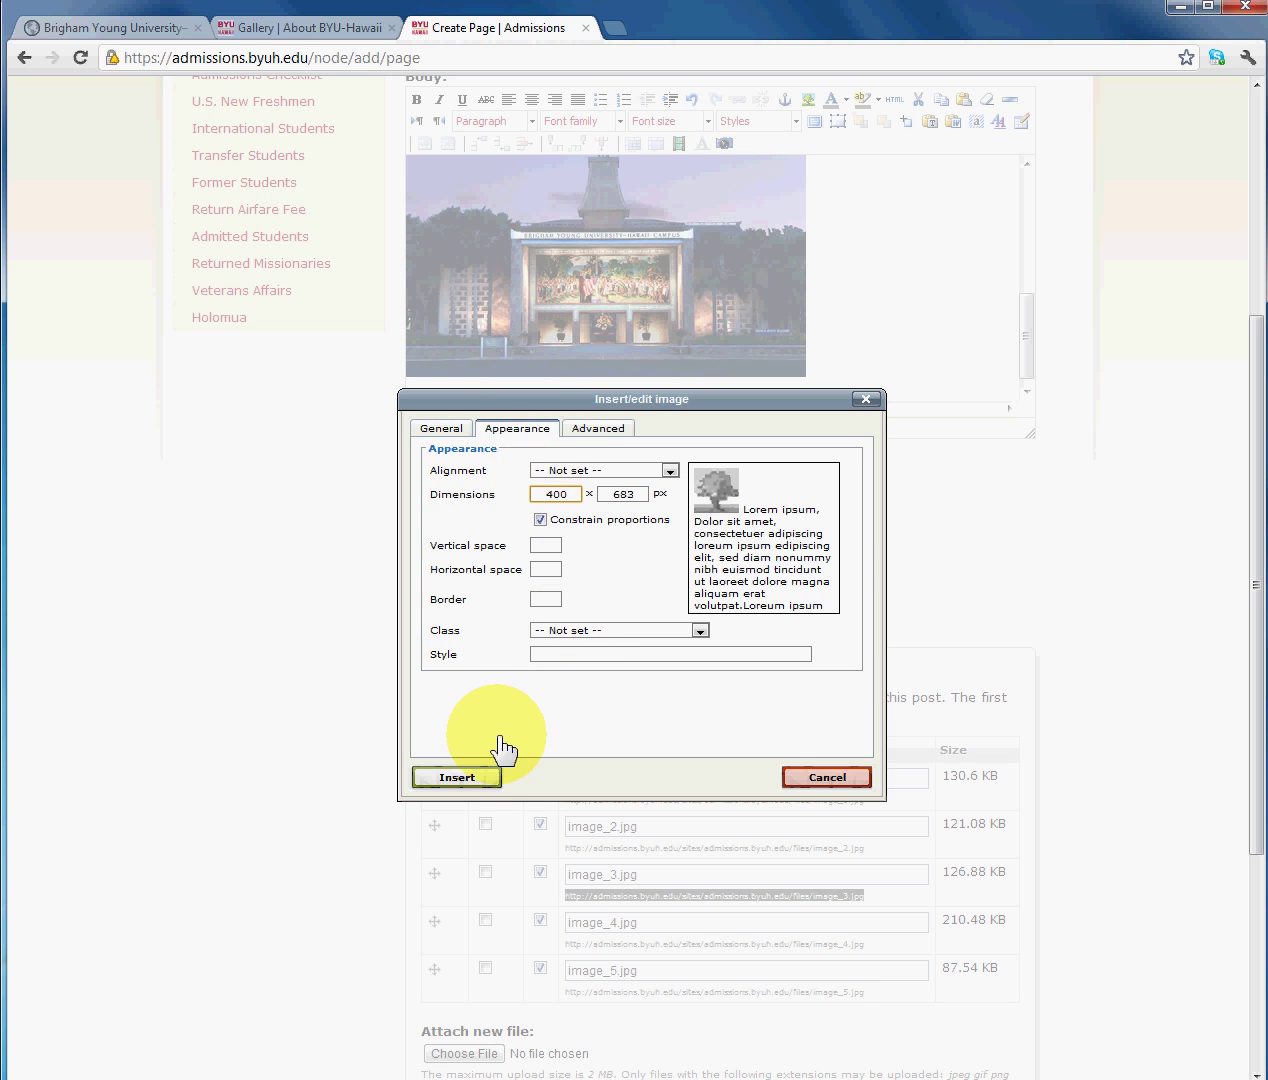
{"action": "left_click", "coordinate": [470, 778]}
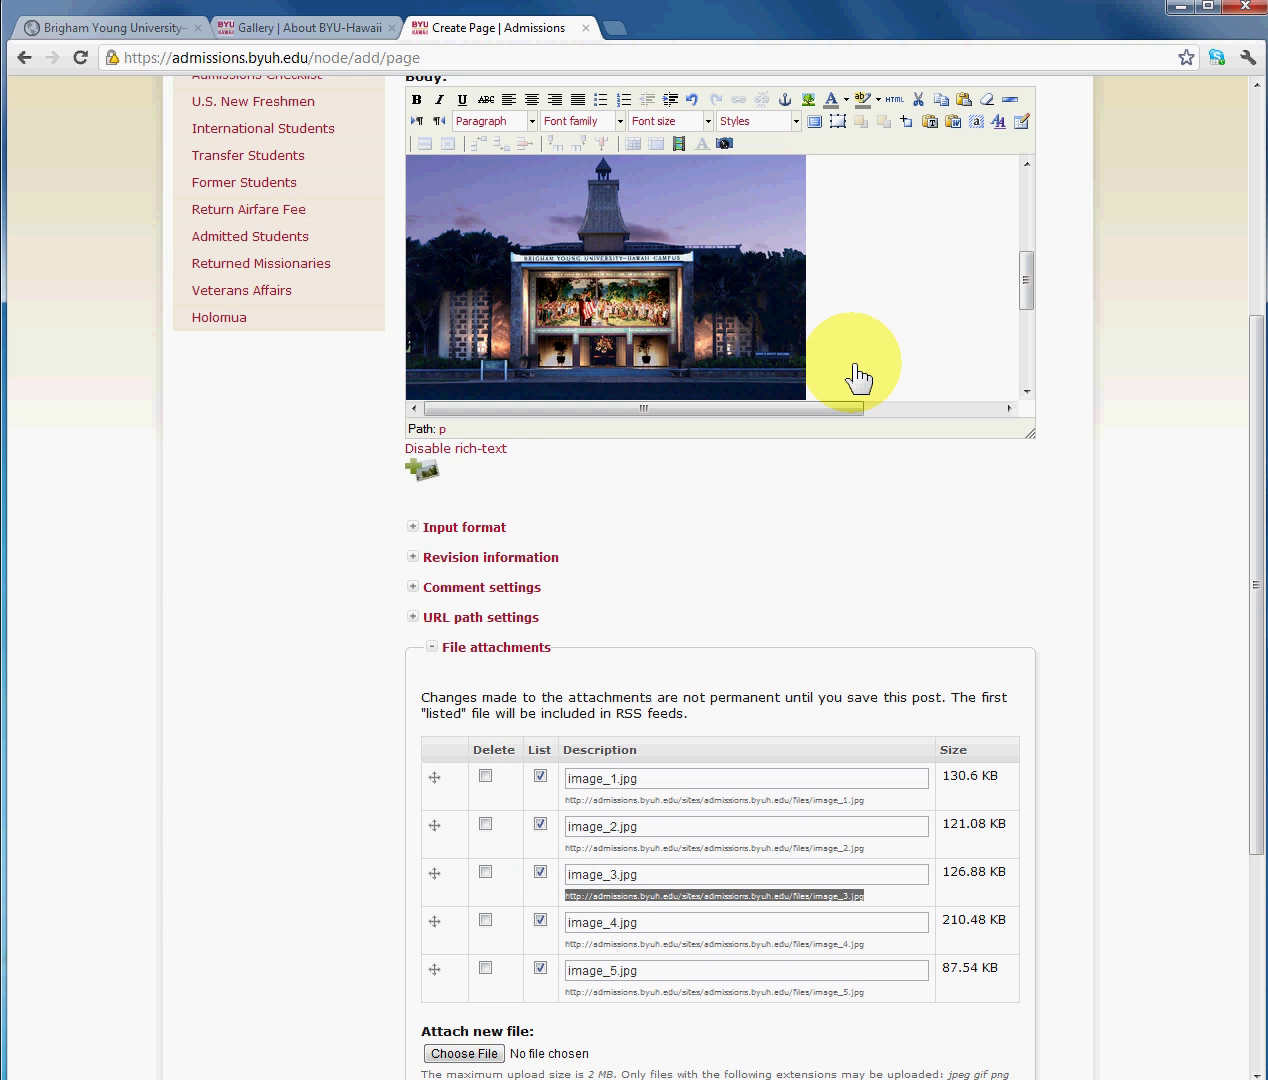
Copy the file address of the image_4.jpg attachment.
{"action": "scroll", "coordinate": [857, 378], "scroll_direction": "down", "scroll_amount": 3}
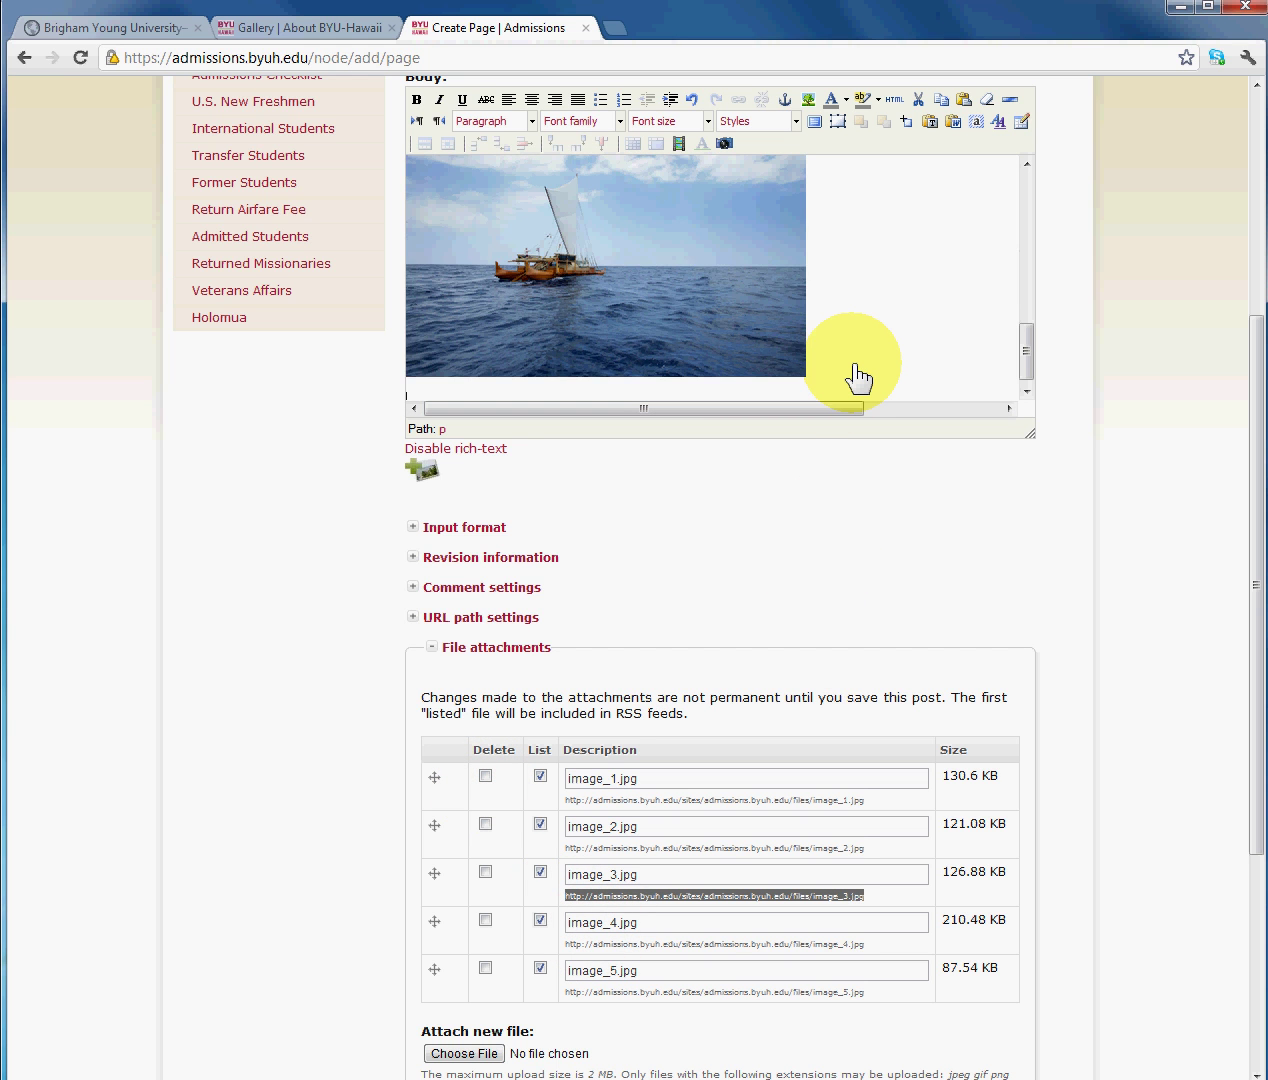
{"action": "scroll", "coordinate": [857, 378], "scroll_direction": "up", "scroll_amount": 3}
{"action": "scroll", "coordinate": [850, 376], "scroll_direction": "down", "scroll_amount": 3}
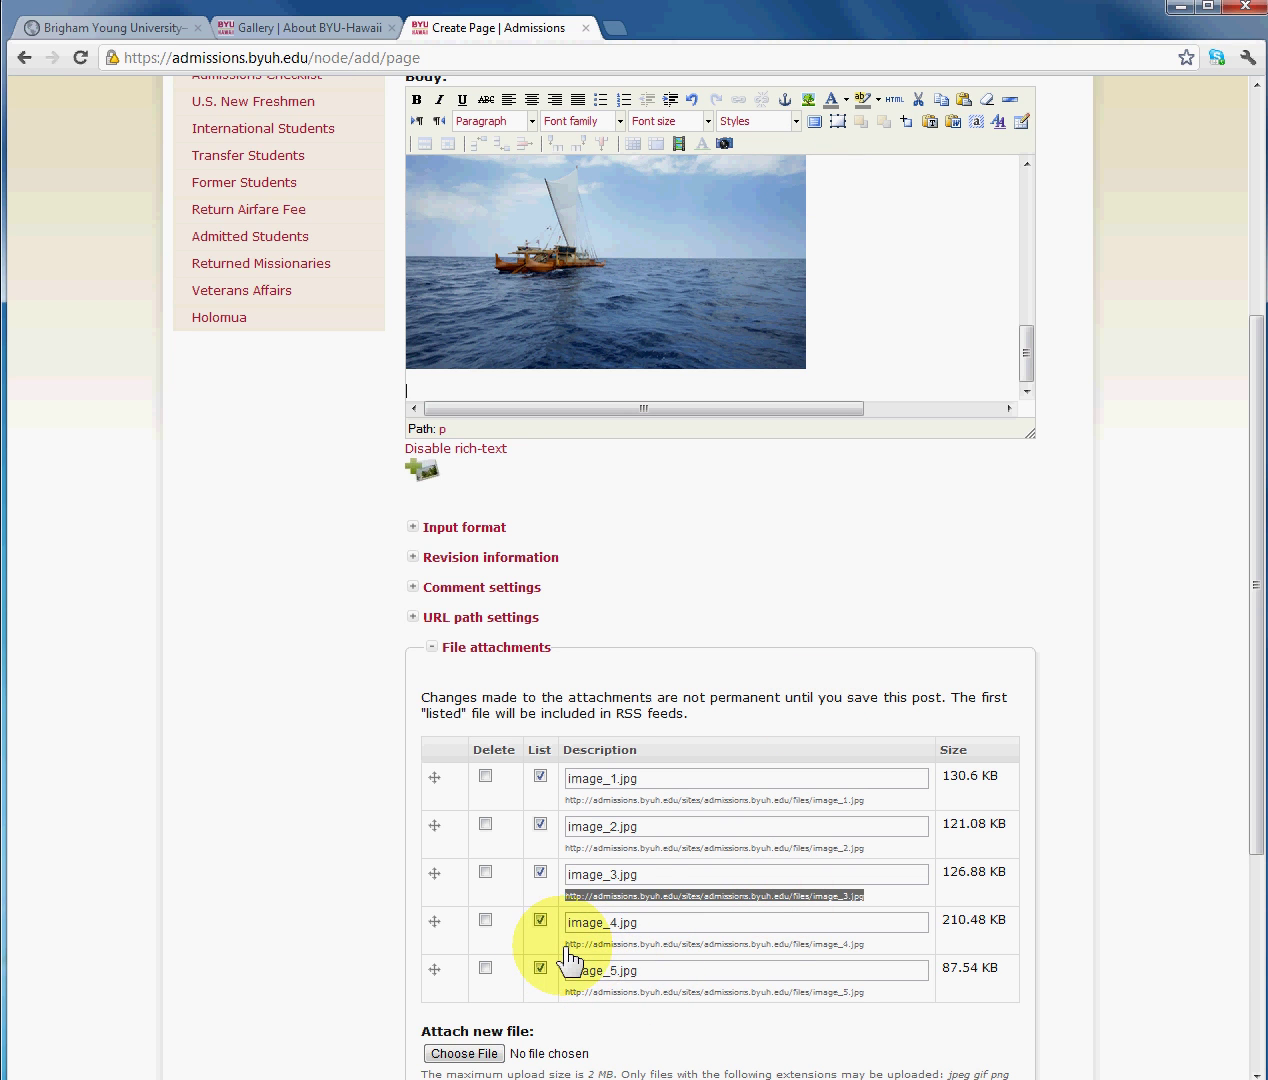
{"action": "left_click_drag", "start_coordinate": [567, 948], "coordinate": [865, 948]}
{"action": "key", "text": "ctrl+c"}
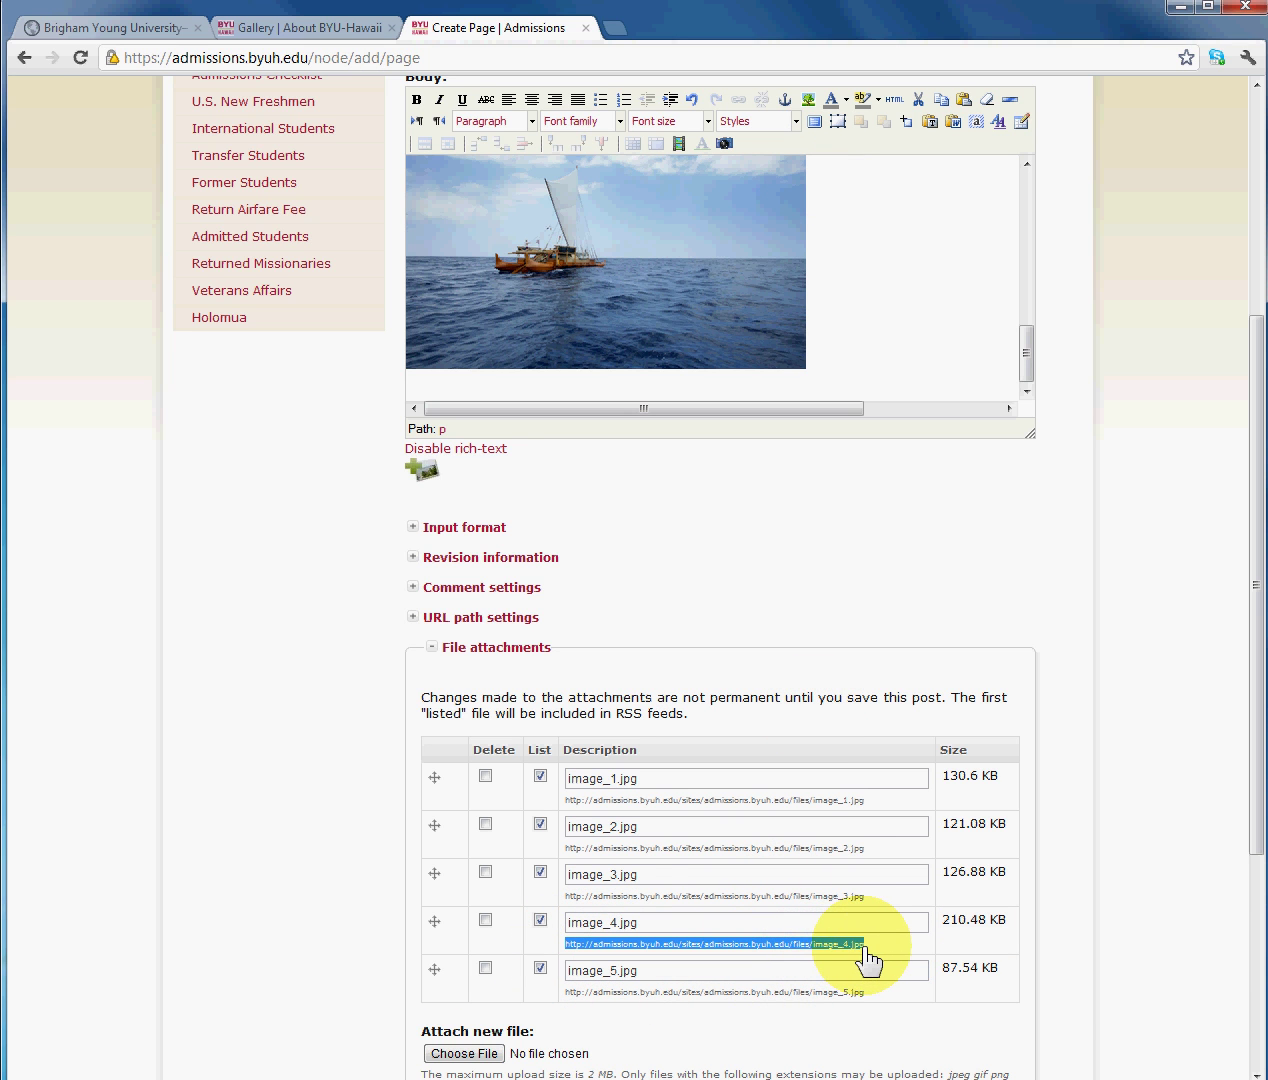
{"action": "right_click", "coordinate": [849, 952]}
{"action": "left_click", "coordinate": [880, 947]}
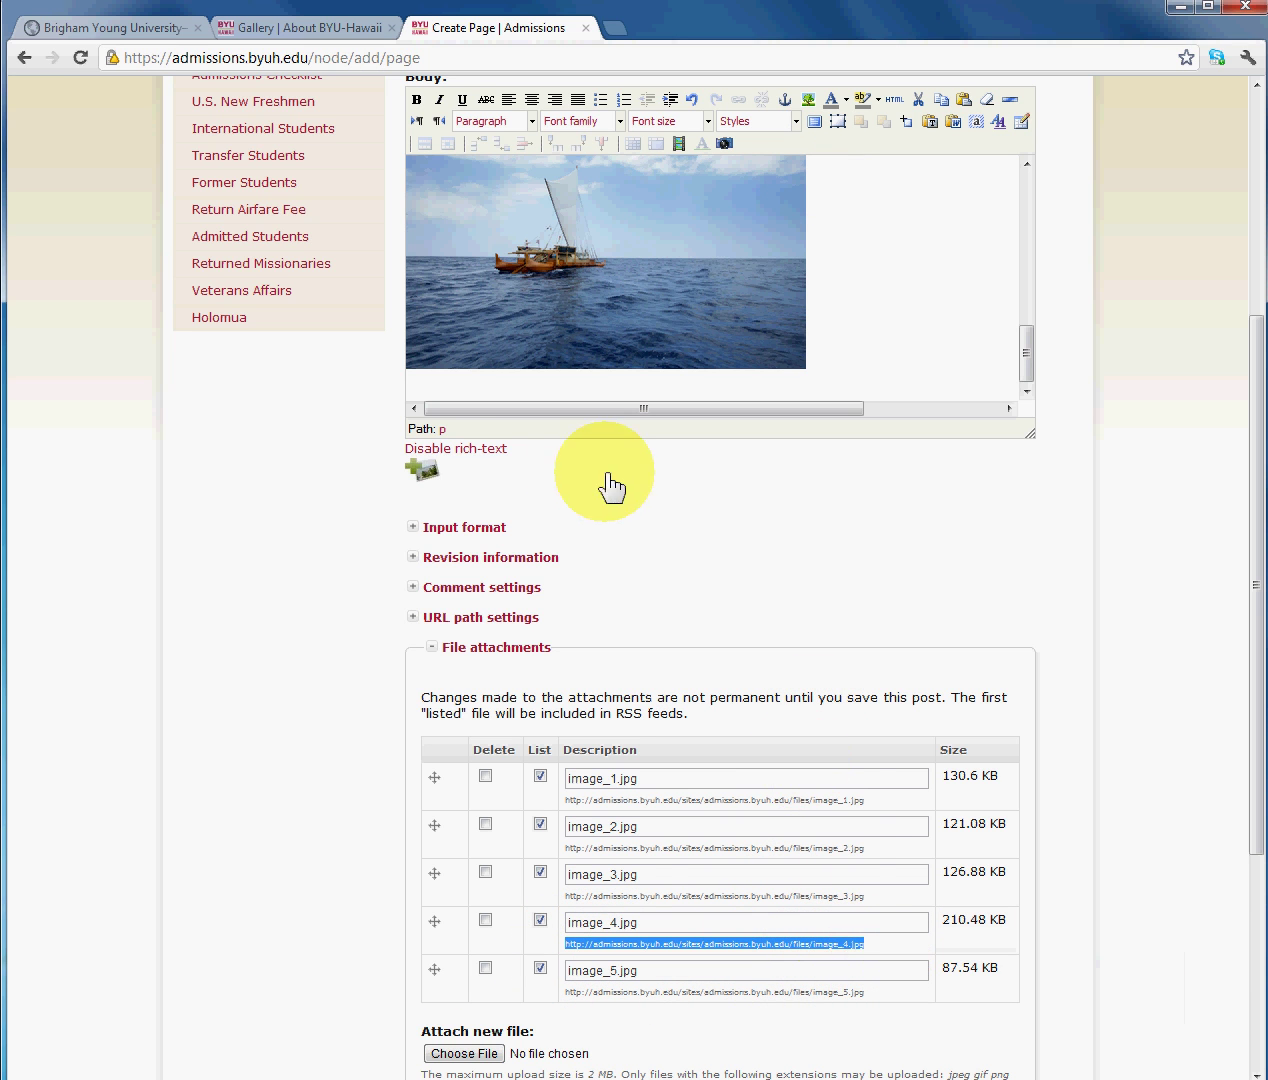
Insert image_4.jpg below the boat photo as 'Image 4', 400 px wide.
{"action": "left_click", "coordinate": [450, 405]}
{"action": "left_click", "coordinate": [808, 99]}
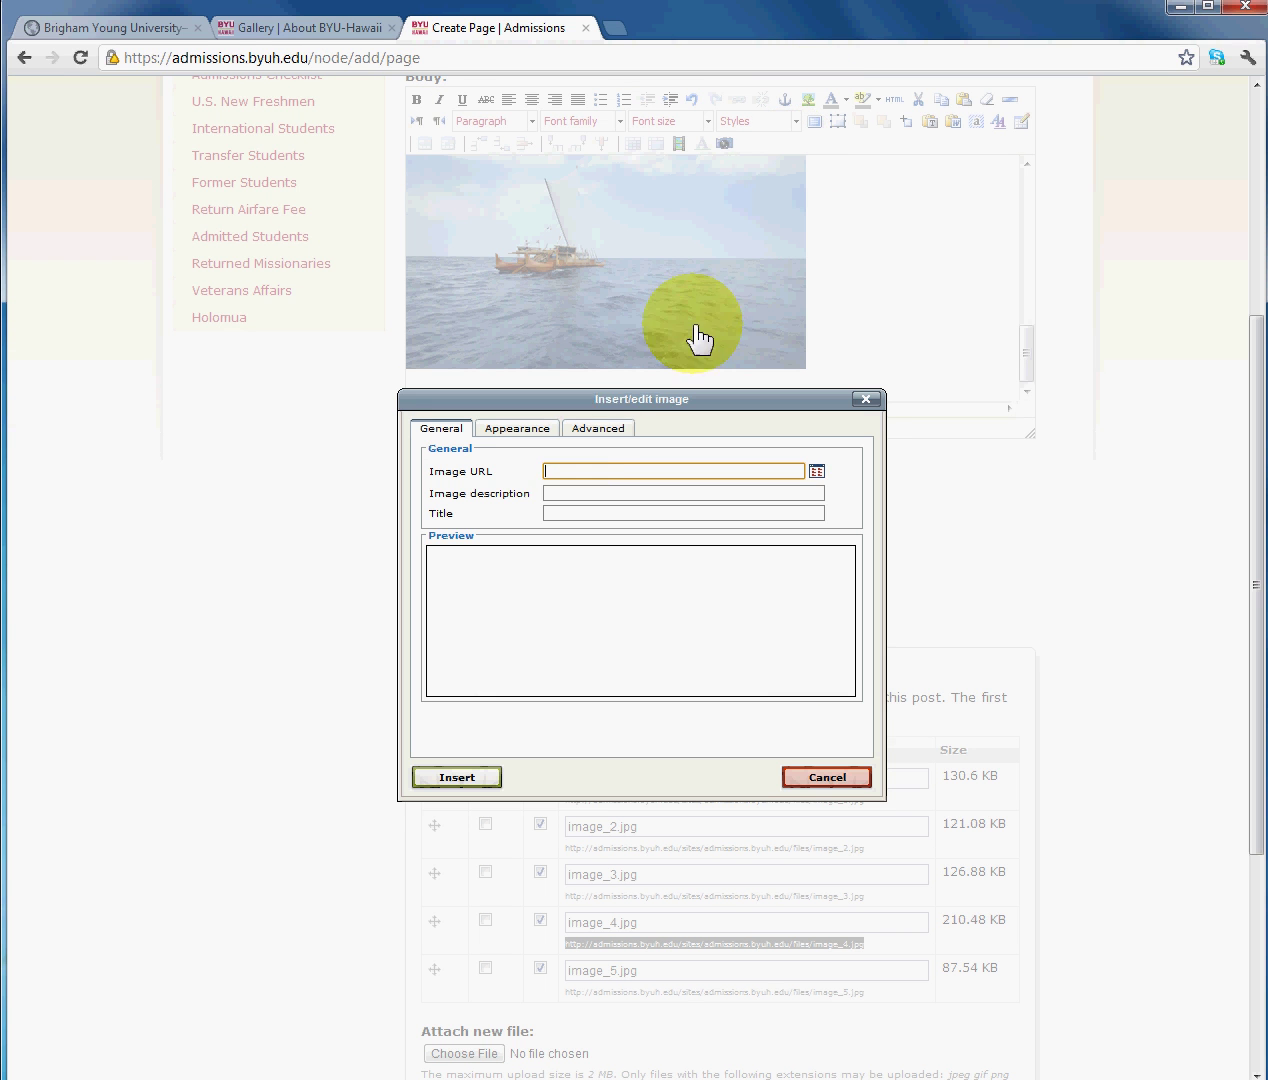
{"action": "right_click", "coordinate": [552, 471]}
{"action": "left_click", "coordinate": [606, 560]}
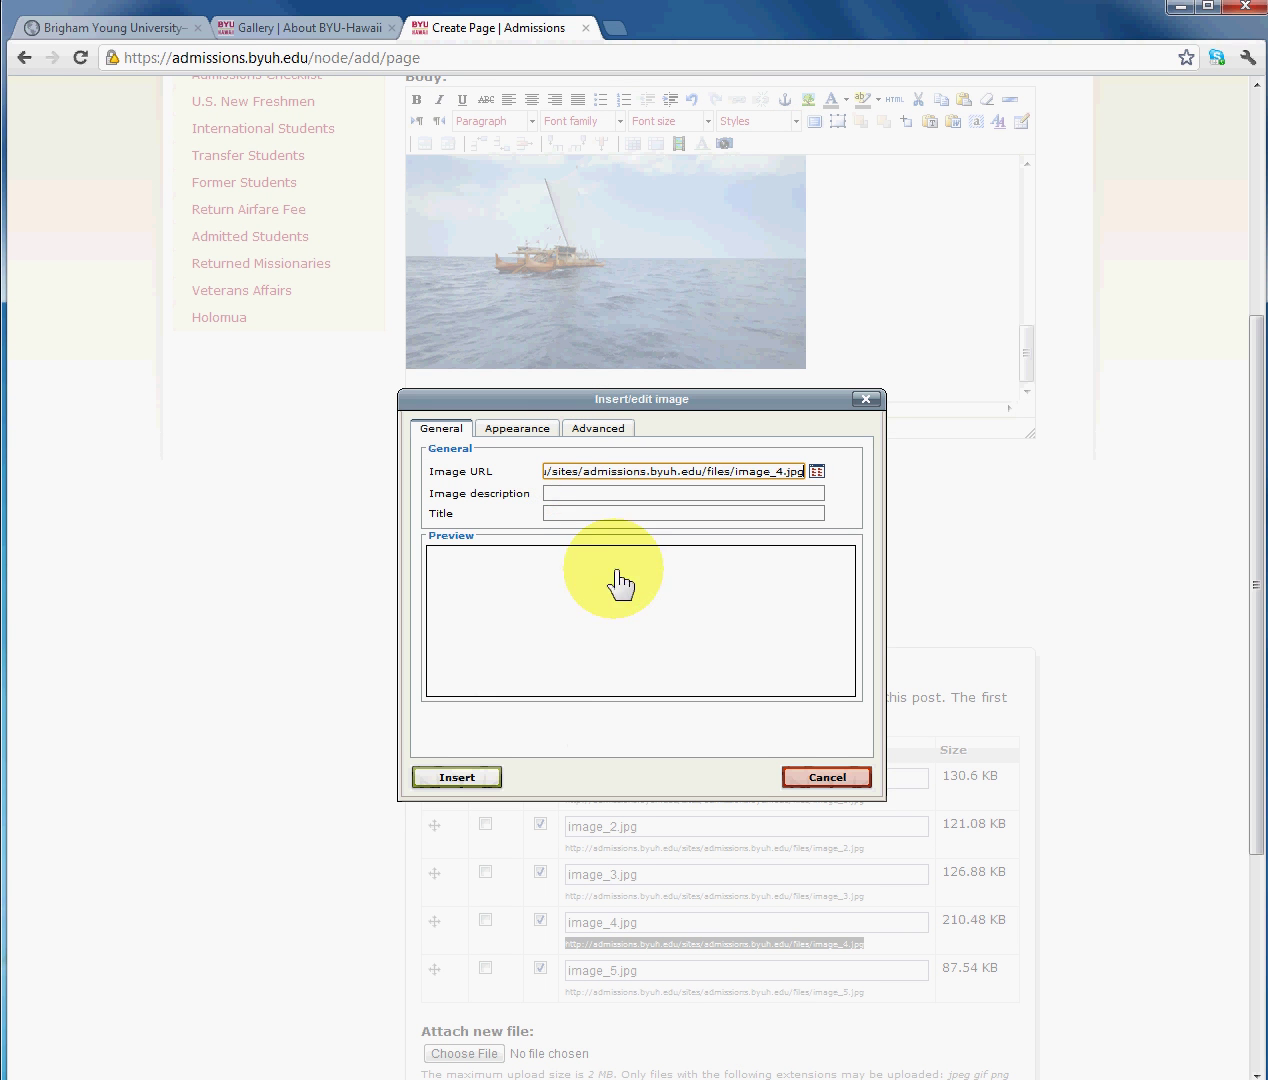
{"action": "left_click", "coordinate": [567, 494]}
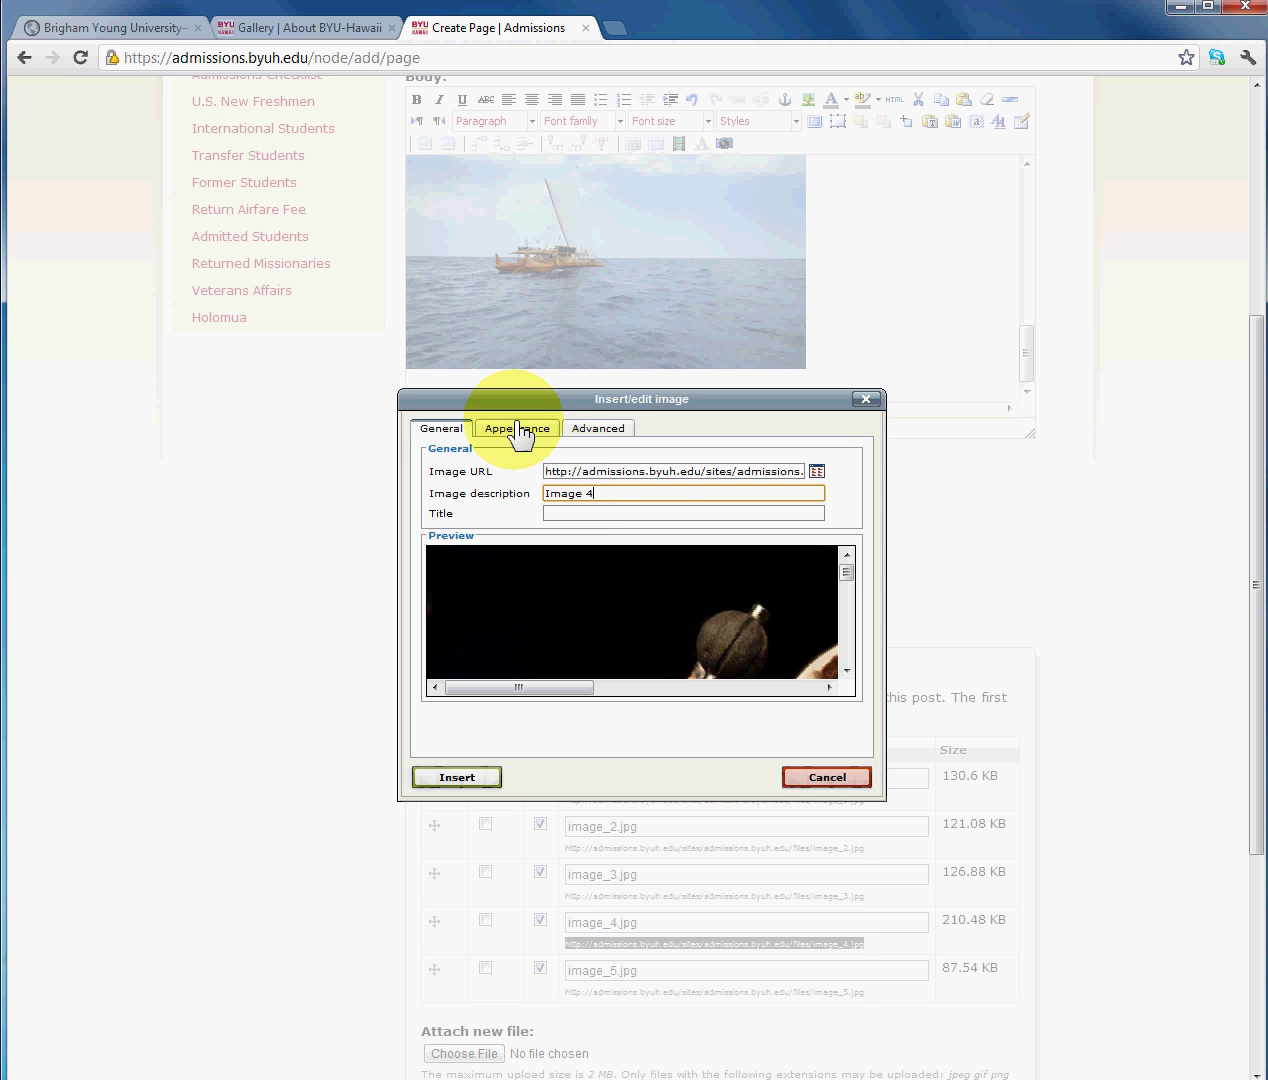
{"action": "left_click", "coordinate": [516, 428]}
{"action": "double_click", "coordinate": [558, 494]}
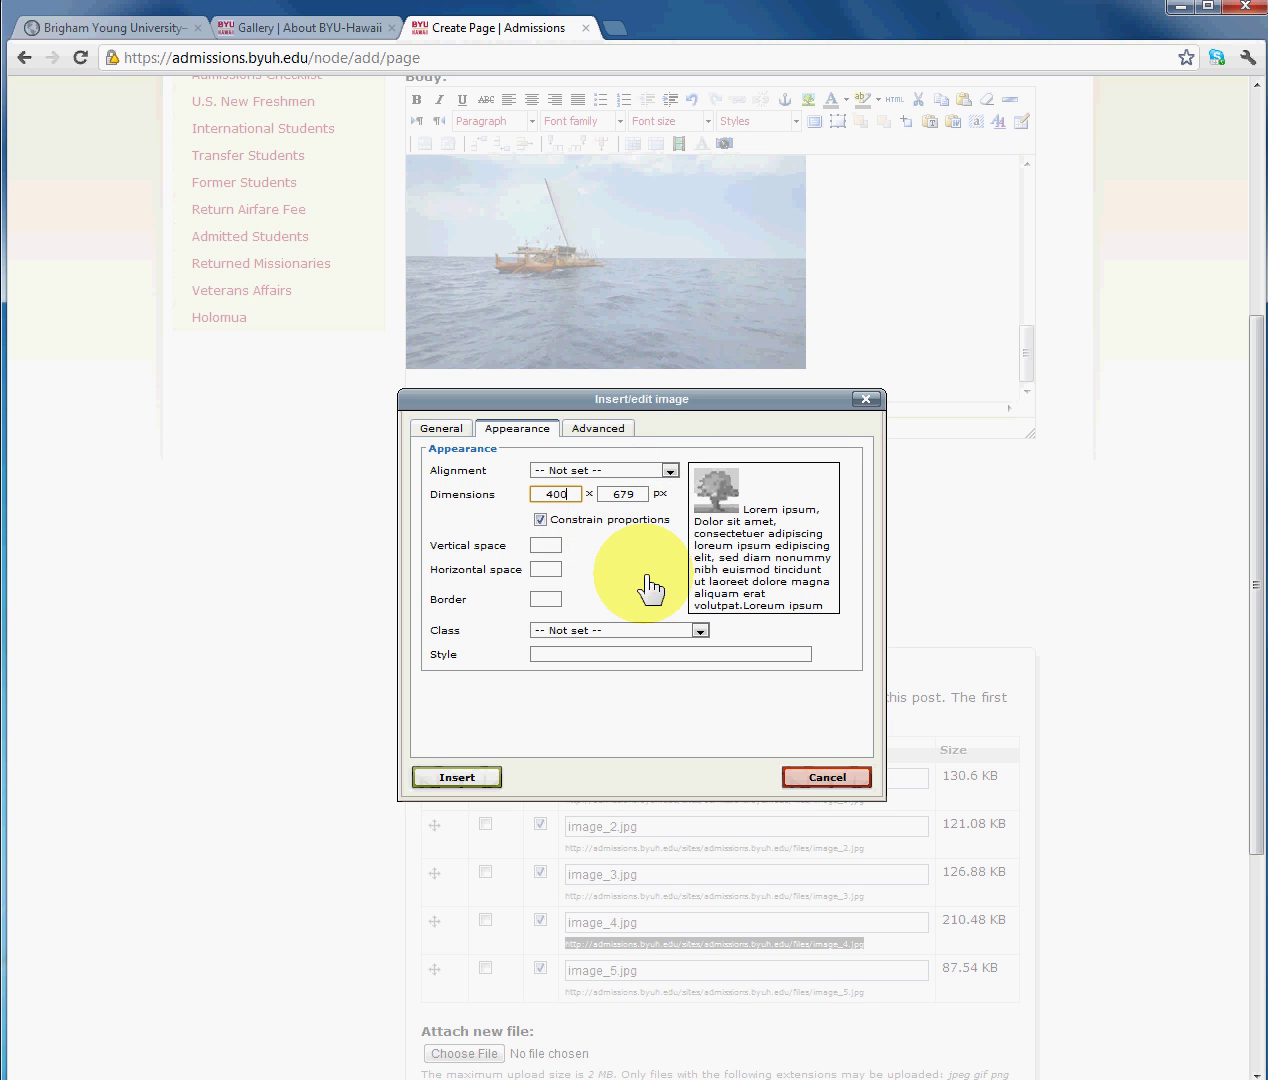
{"action": "left_click", "coordinate": [489, 779]}
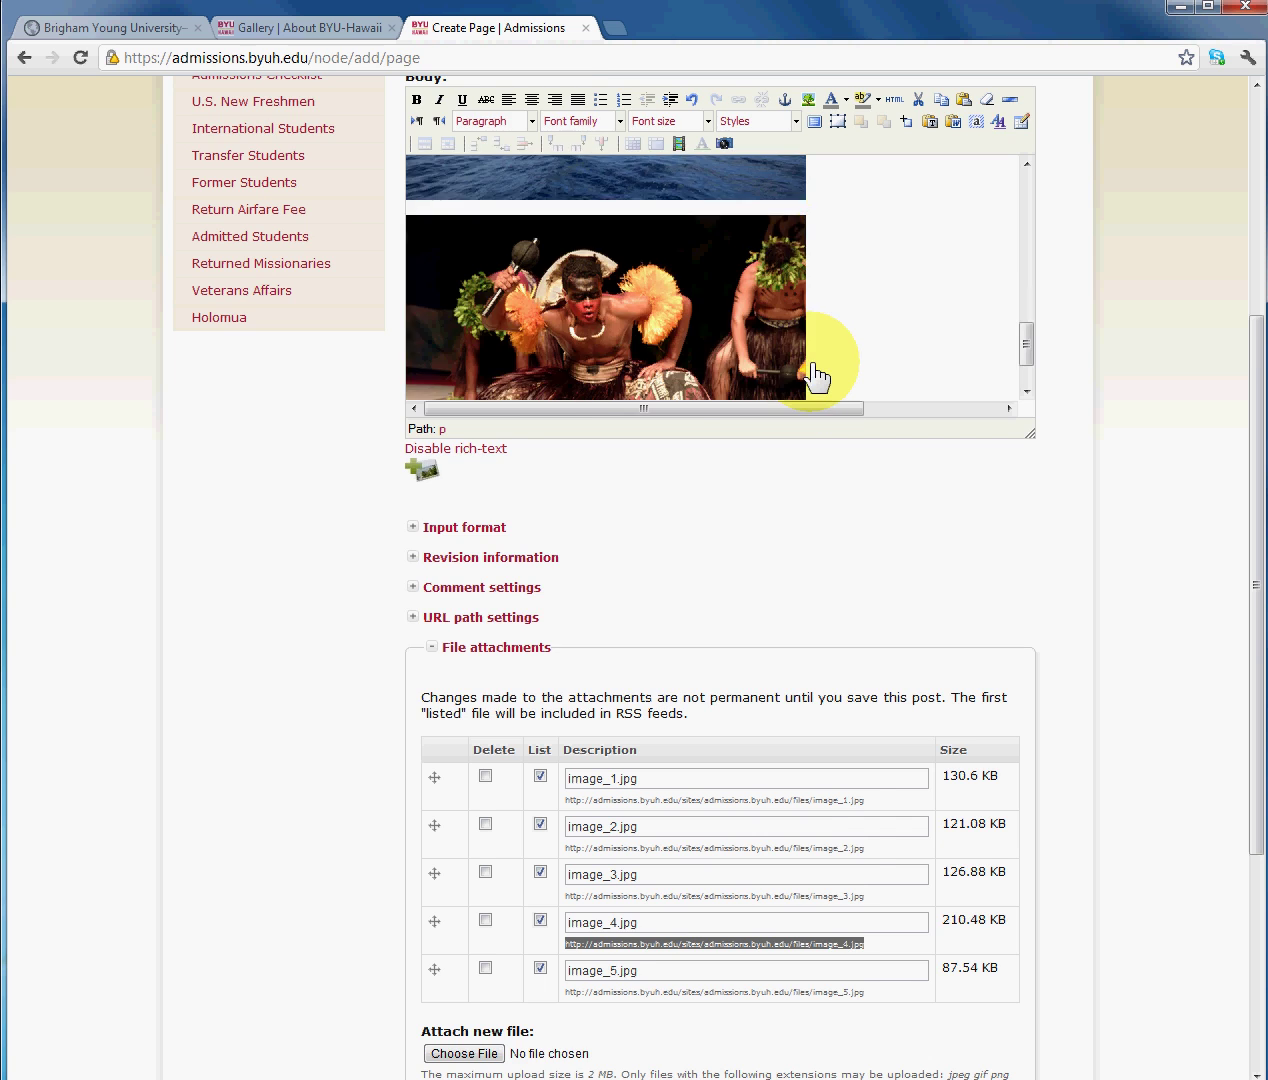
Copy the file address of the image_5.jpg attachment.
{"action": "scroll", "coordinate": [817, 377], "scroll_direction": "down", "scroll_amount": 5}
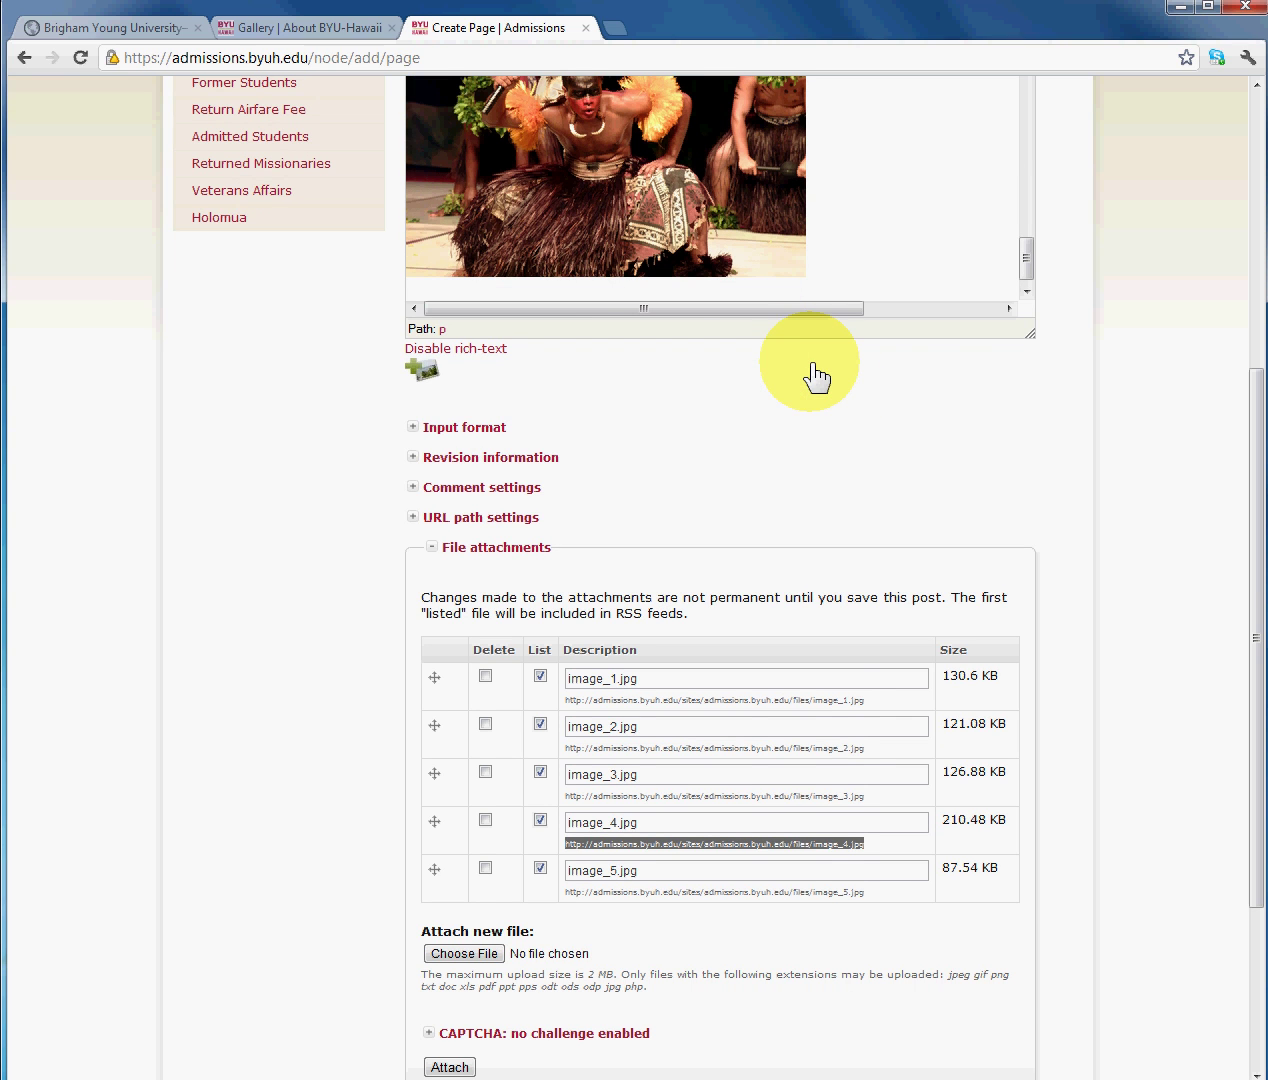
{"action": "left_click_drag", "start_coordinate": [566, 893], "coordinate": [849, 894]}
{"action": "right_click", "coordinate": [849, 894]}
{"action": "left_click", "coordinate": [879, 908]}
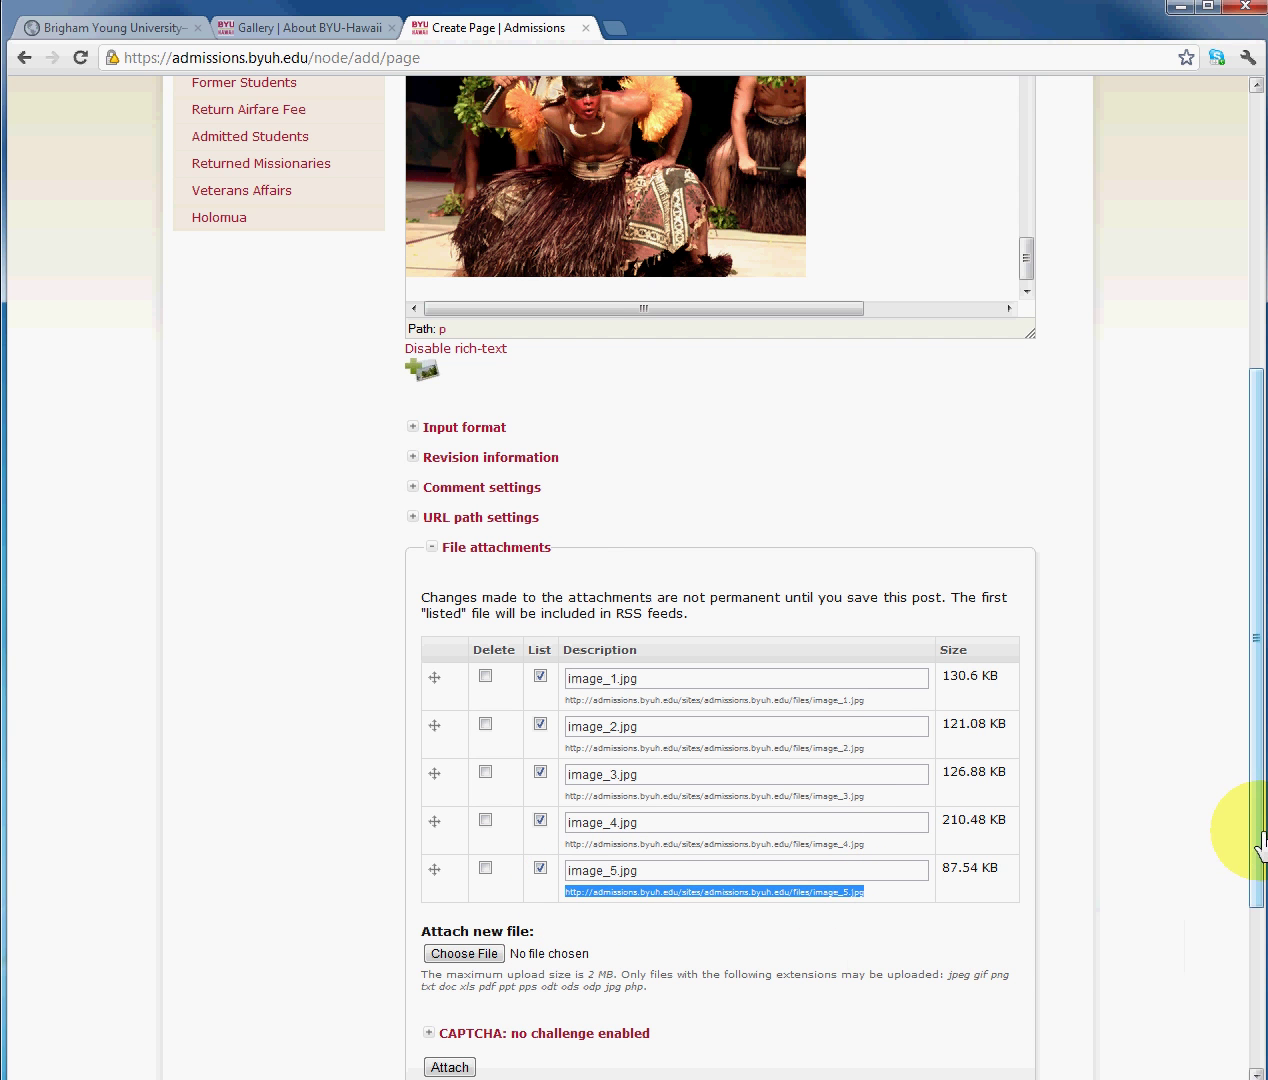
Insert image_5.jpg into the body with the description 'Image 5'.
{"action": "scroll", "coordinate": [1245, 690], "scroll_direction": "up", "scroll_amount": 3}
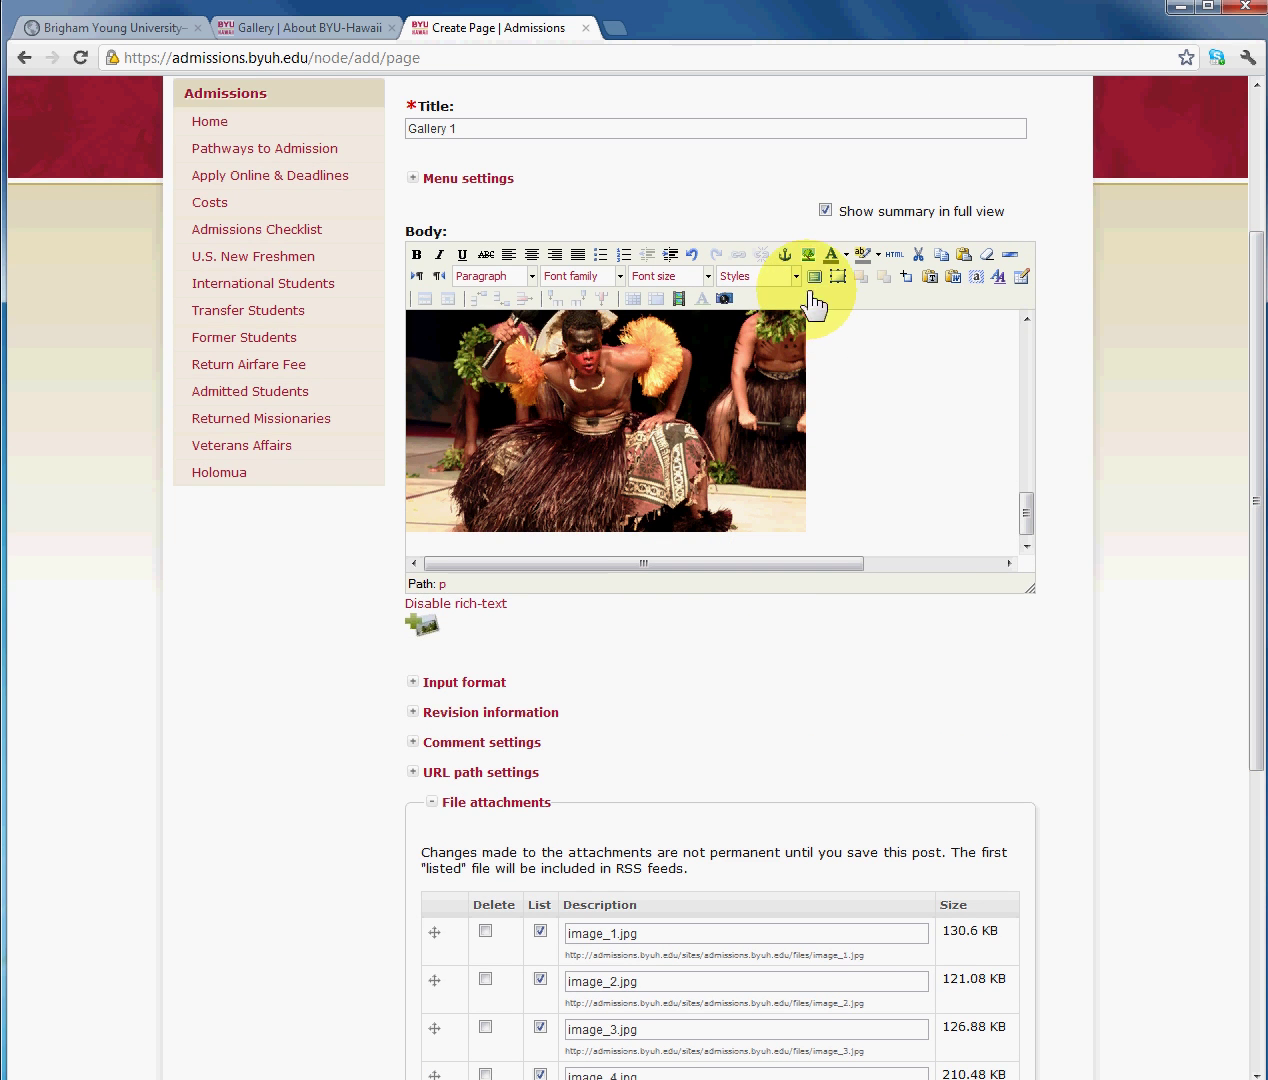
{"action": "left_click", "coordinate": [808, 254]}
{"action": "right_click", "coordinate": [558, 472]}
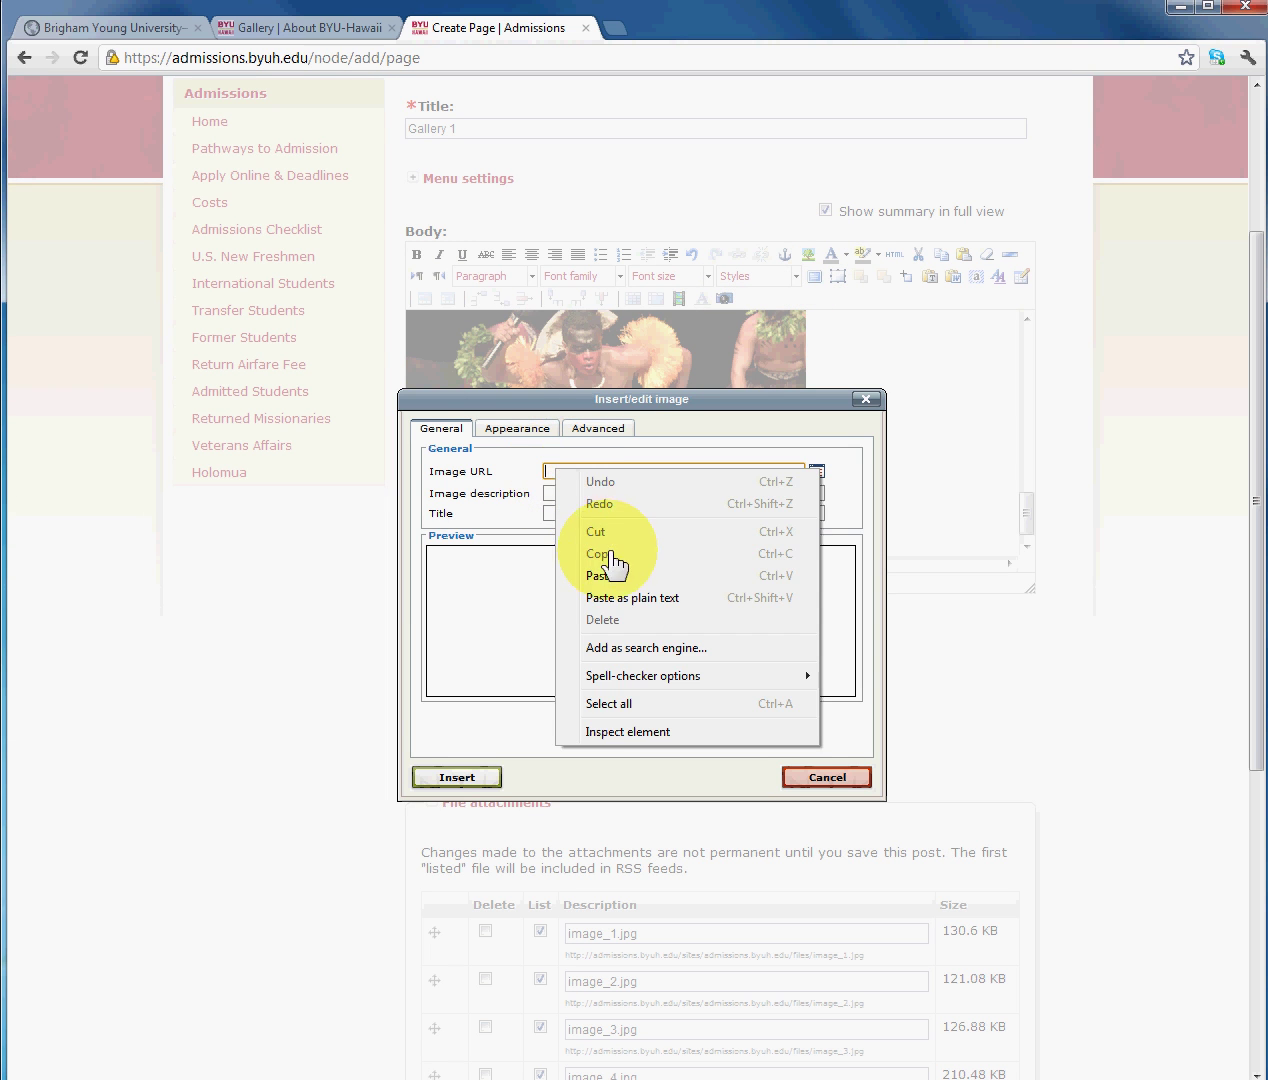
{"action": "left_click", "coordinate": [603, 577]}
{"action": "left_click", "coordinate": [580, 493]}
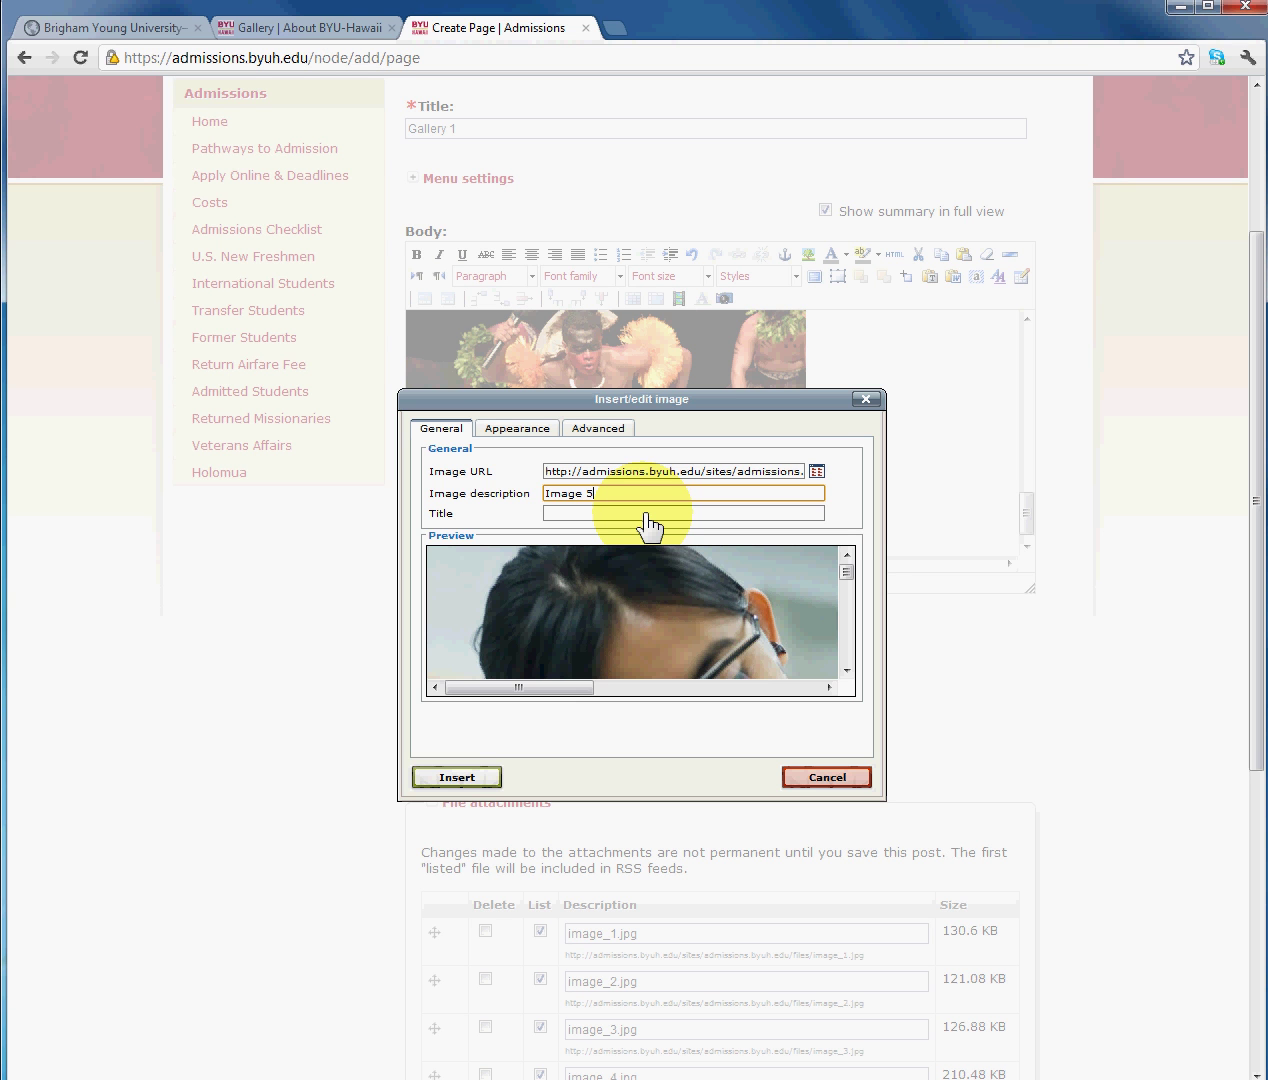
{"action": "left_click", "coordinate": [457, 777]}
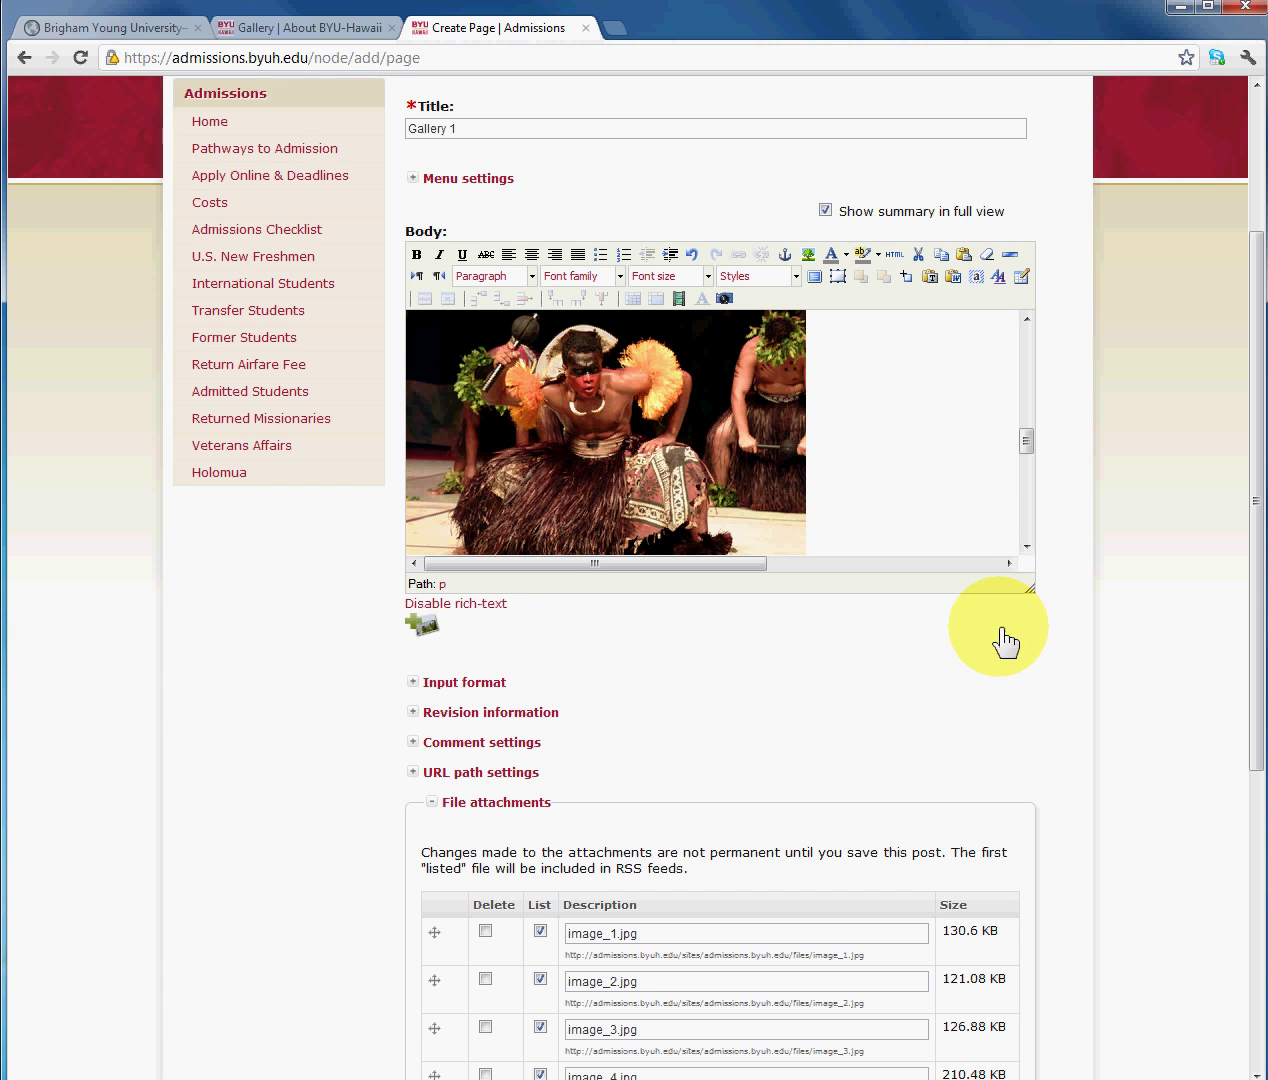
Copy the image_1.jpg attachment address.
{"action": "left_click_drag", "start_coordinate": [1251, 529], "coordinate": [1251, 679]}
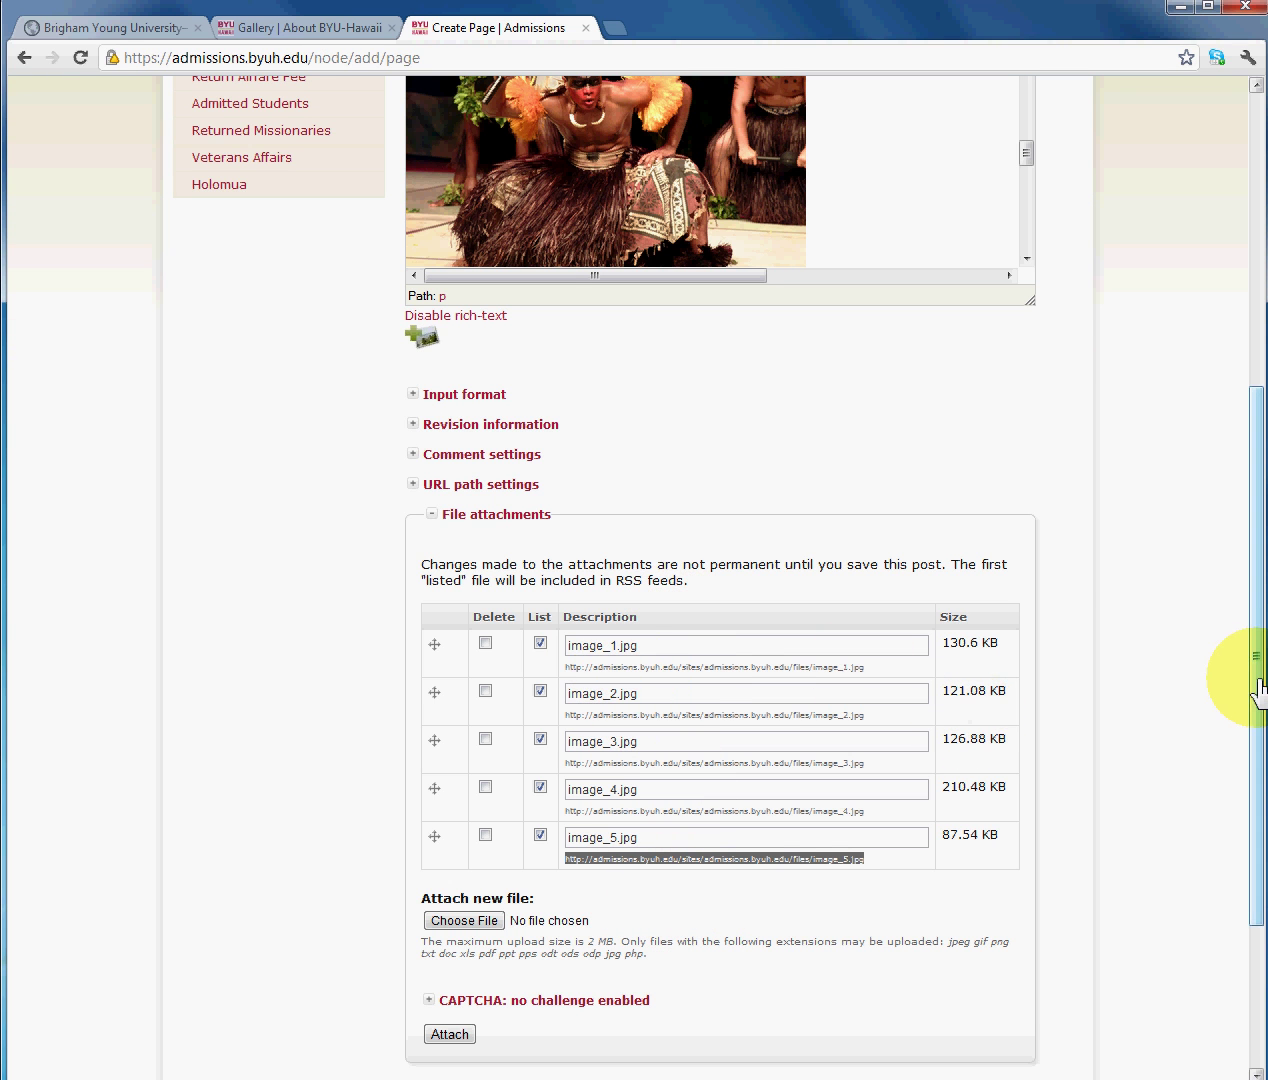
{"action": "left_click_drag", "start_coordinate": [1253, 670], "coordinate": [1025, 362]}
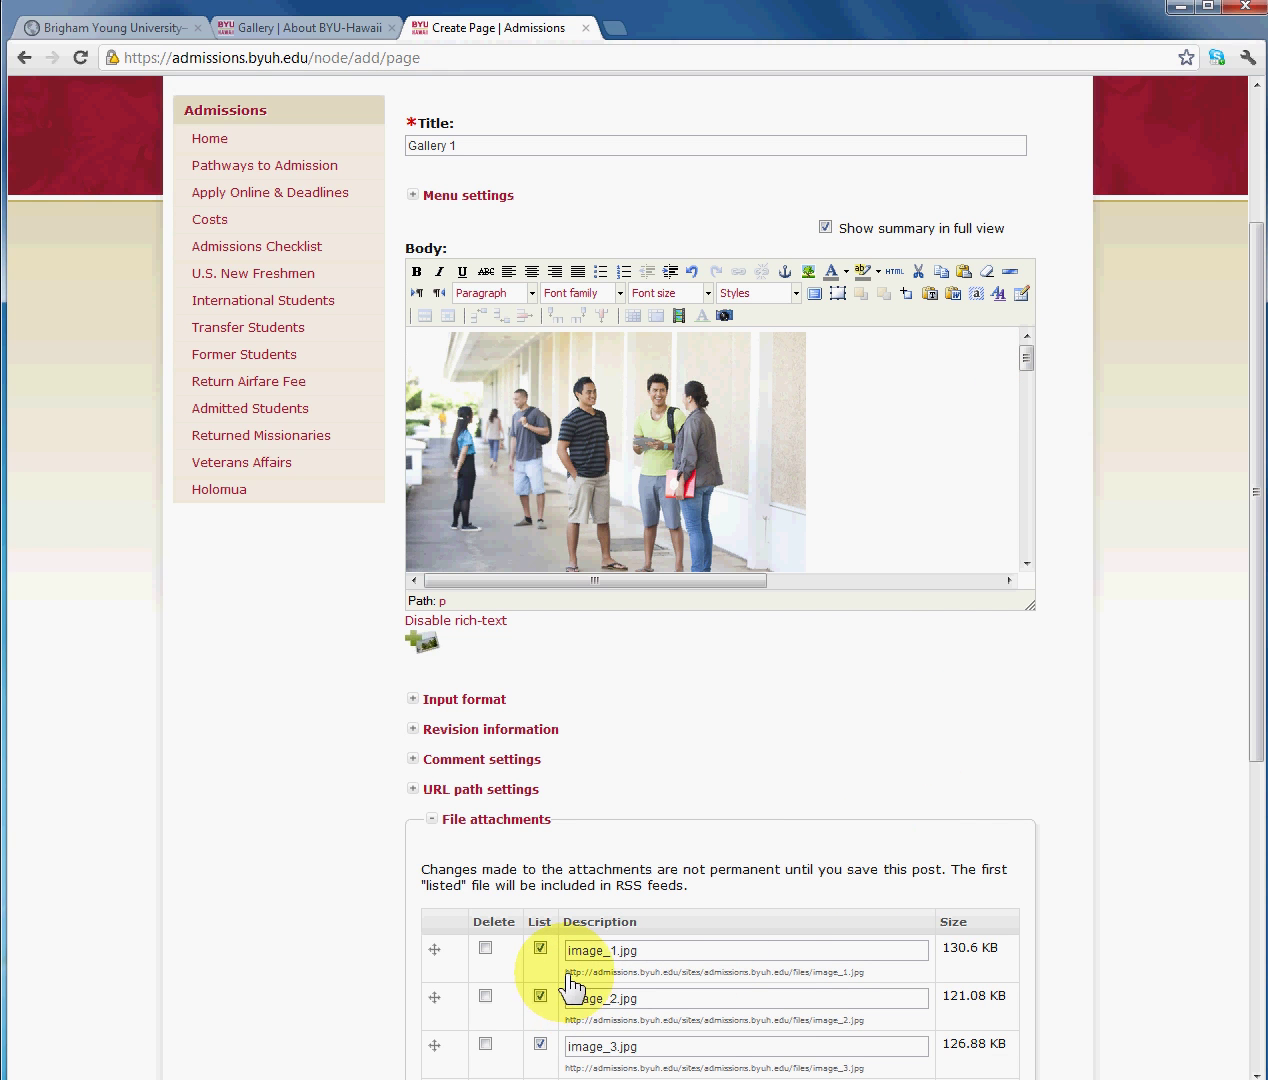
{"action": "left_click_drag", "start_coordinate": [566, 972], "coordinate": [865, 978]}
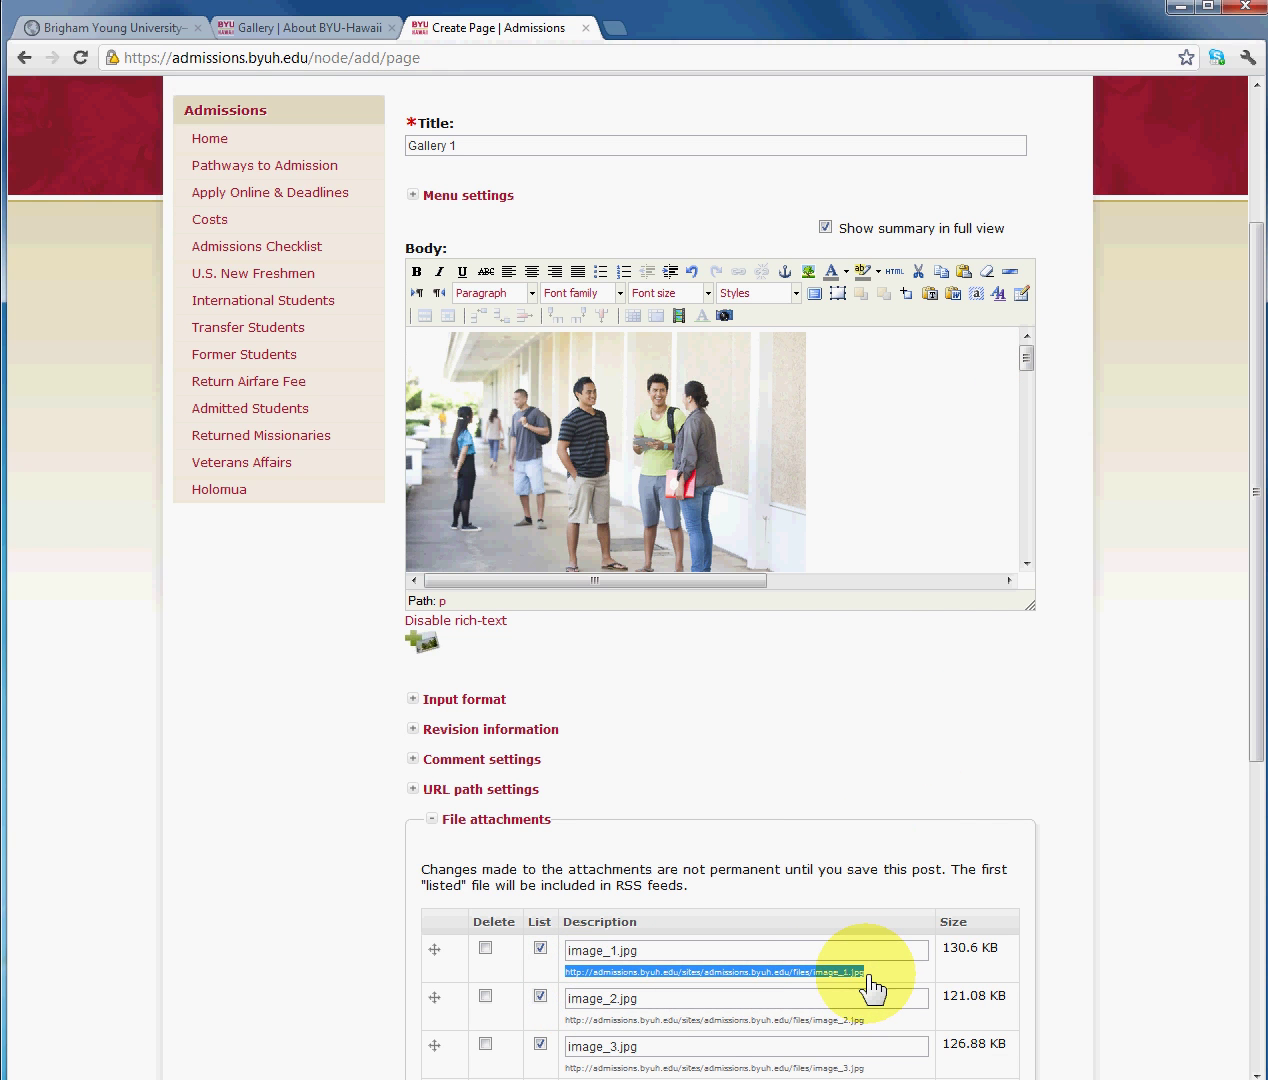
{"action": "right_click", "coordinate": [848, 982]}
{"action": "left_click", "coordinate": [882, 990]}
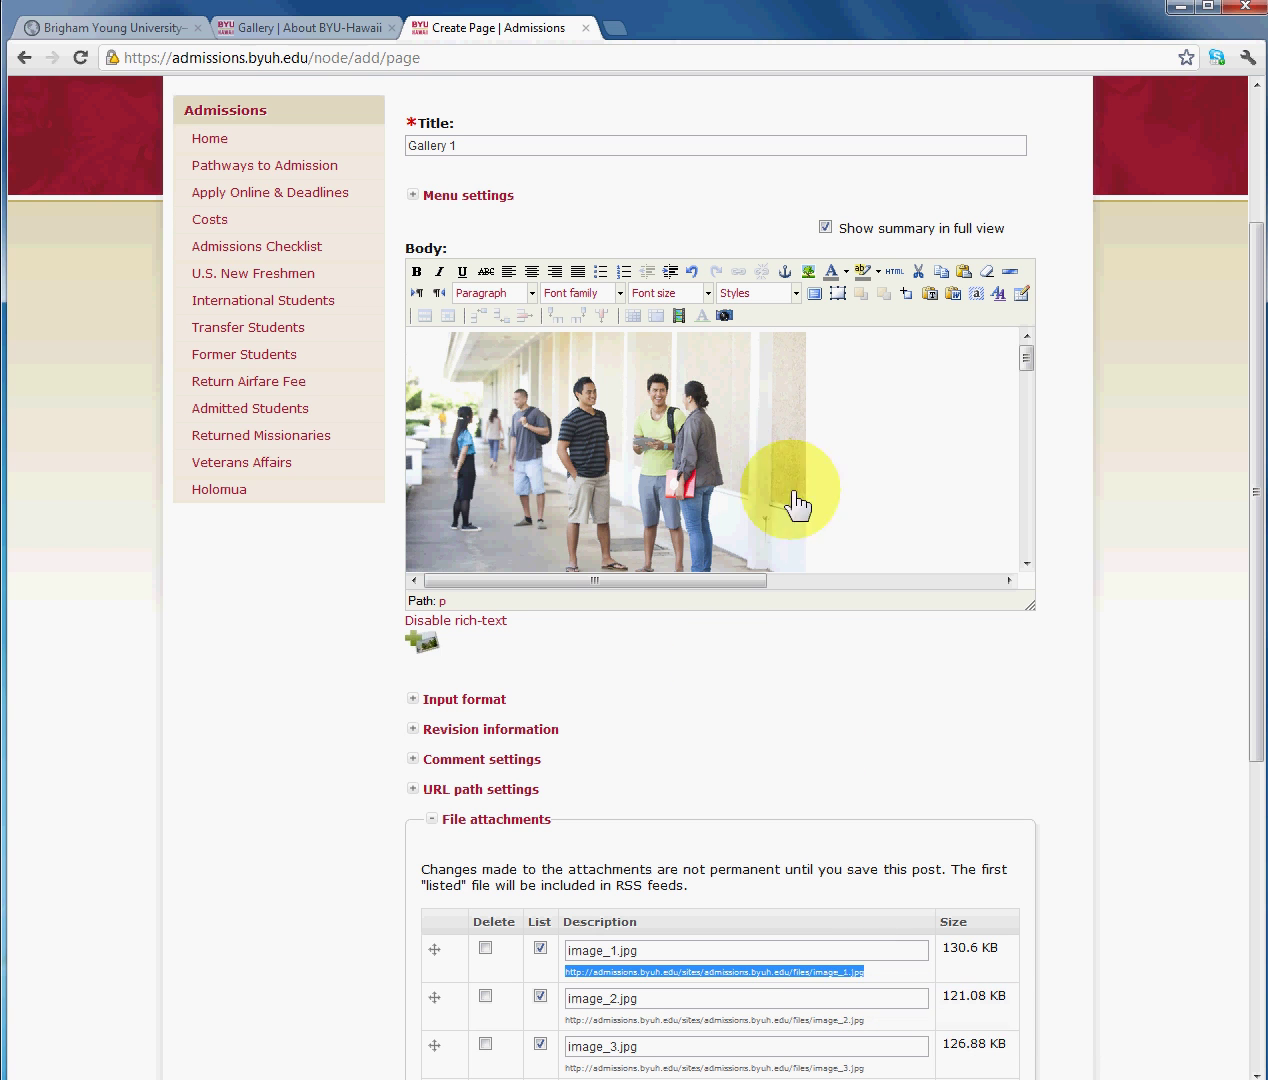
Link the students photo to the image_1.jpg address.
{"action": "left_click_drag", "start_coordinate": [645, 425], "coordinate": [733, 280]}
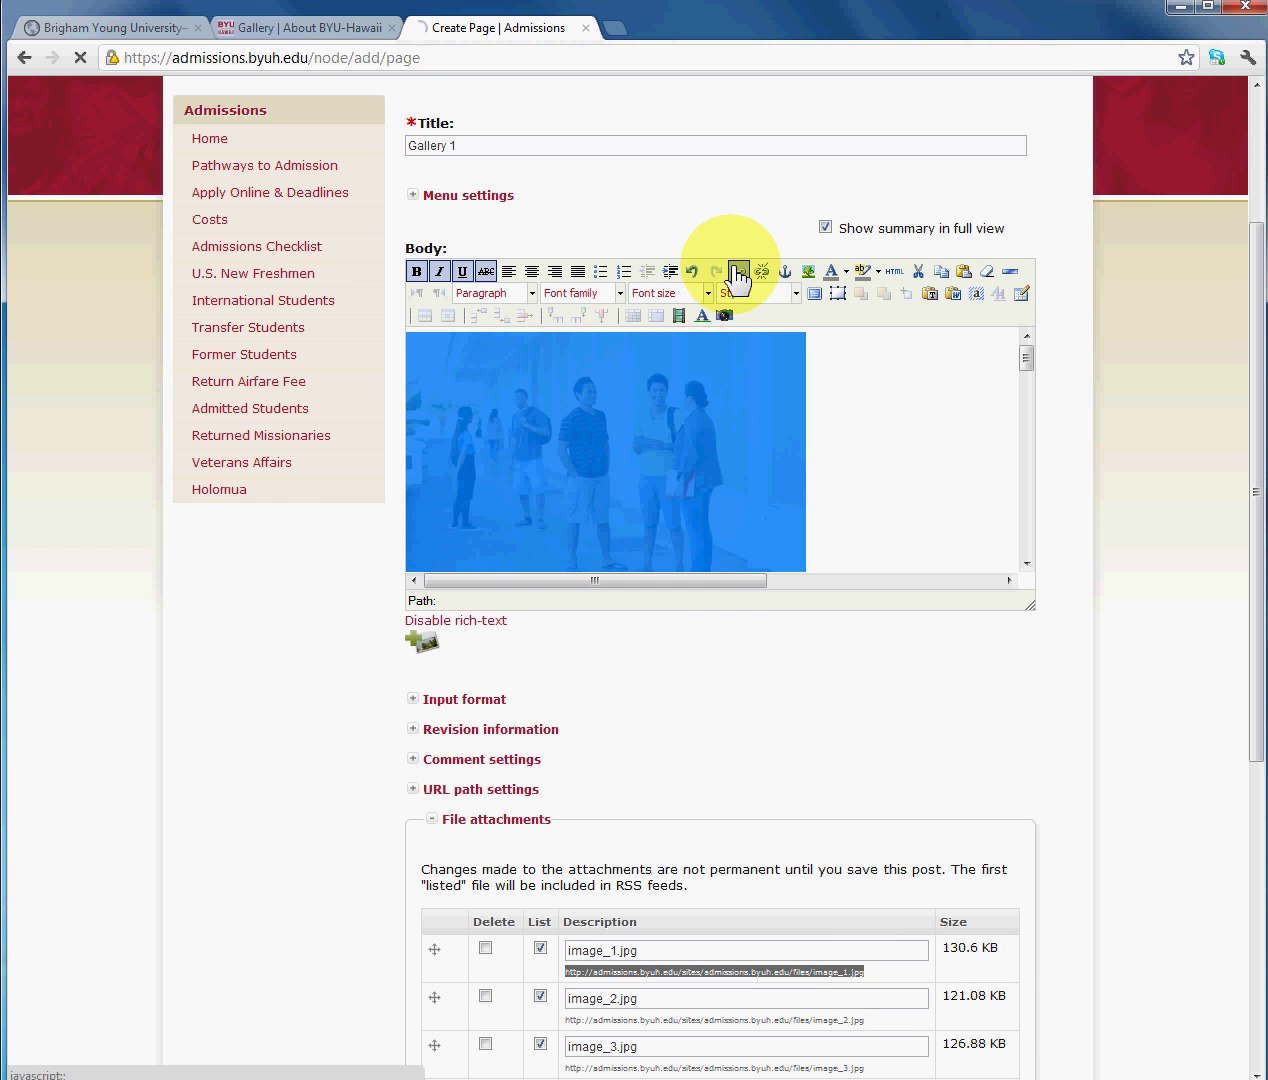
{"action": "left_click", "coordinate": [737, 275]}
{"action": "right_click", "coordinate": [532, 467]}
{"action": "left_click", "coordinate": [600, 563]}
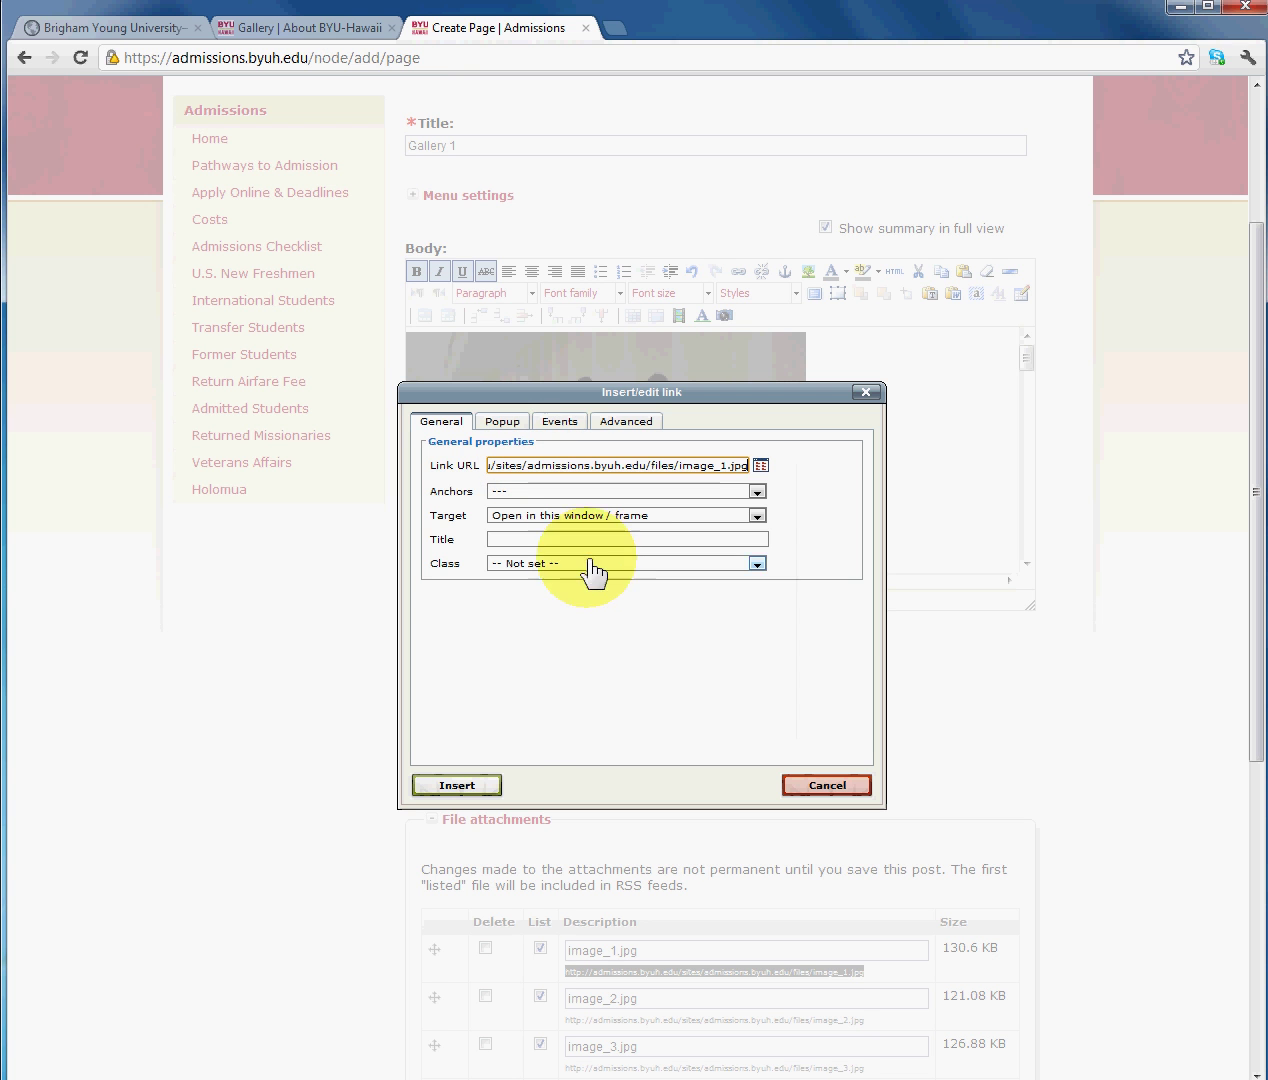
{"action": "left_click", "coordinate": [457, 785]}
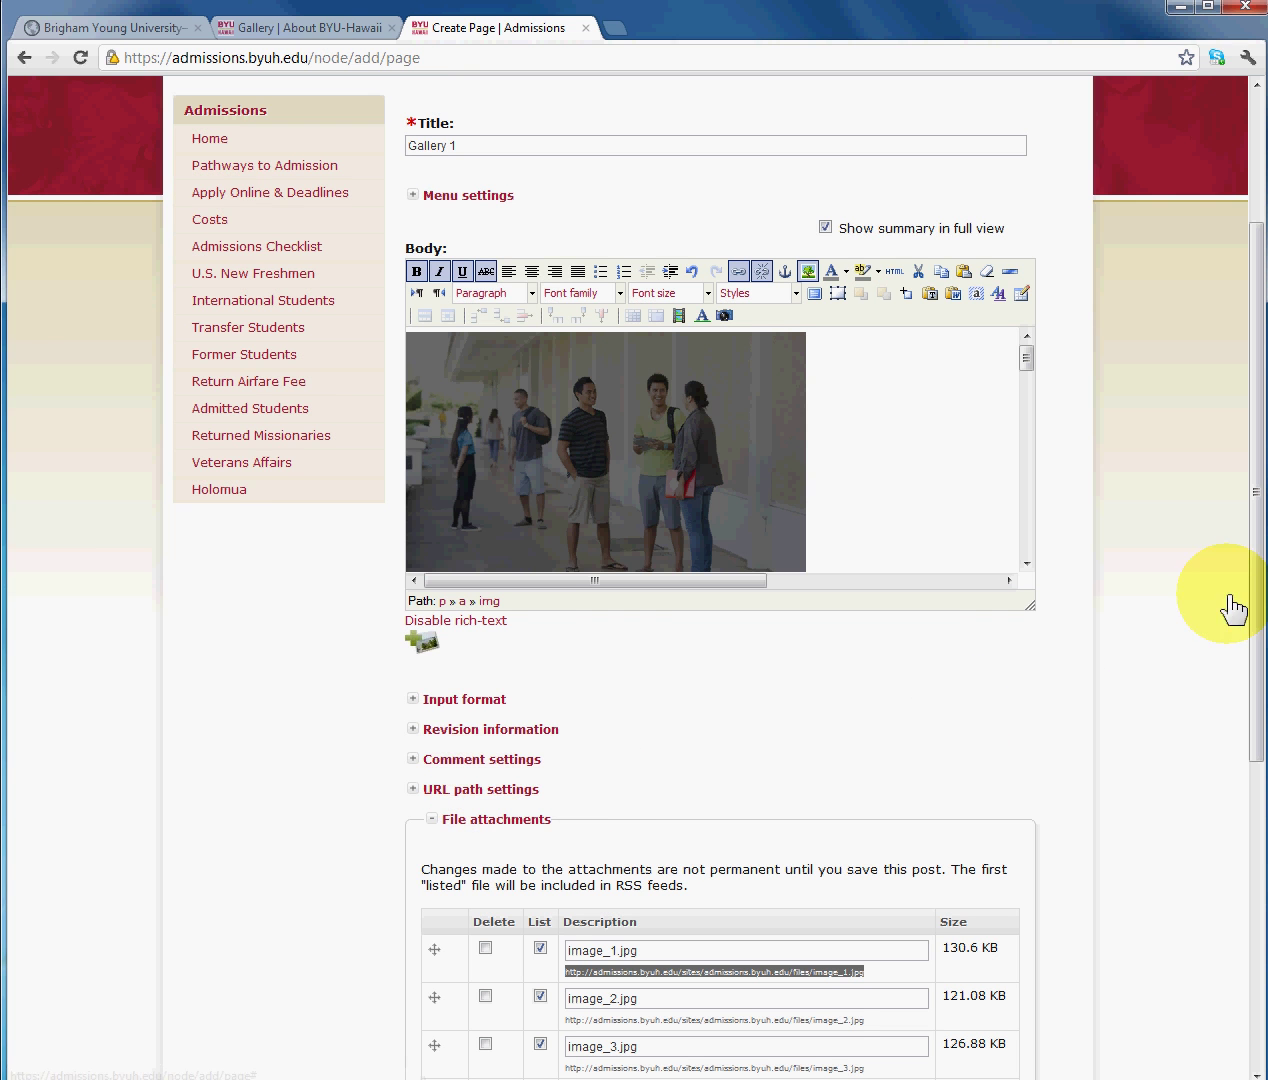
Copy the image_2.jpg attachment address.
{"action": "left_click_drag", "start_coordinate": [1256, 524], "coordinate": [1217, 642]}
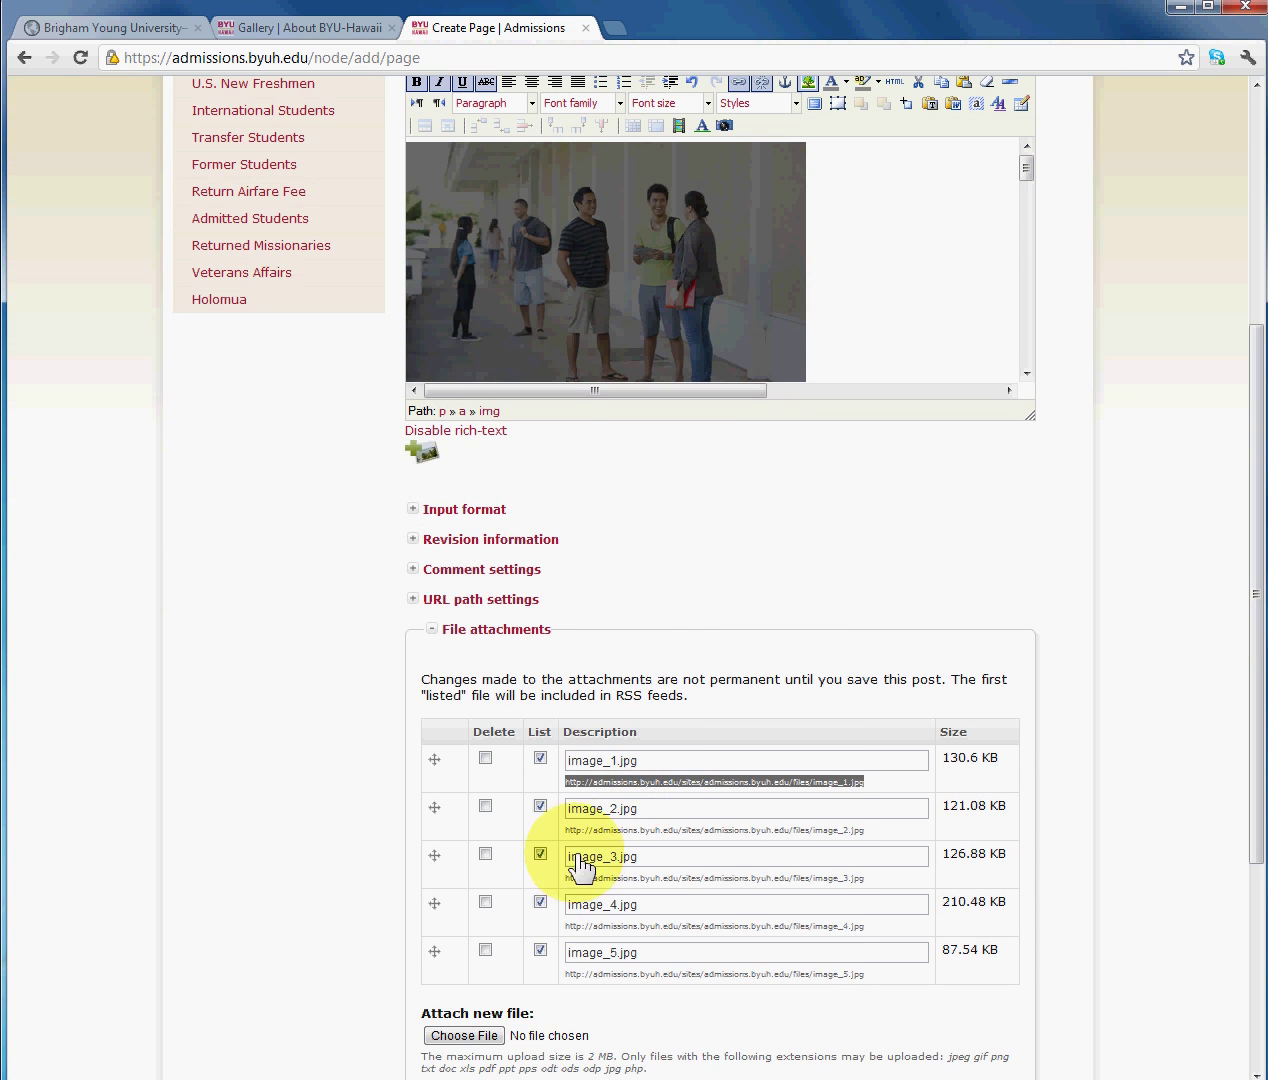
{"action": "left_click_drag", "start_coordinate": [569, 832], "coordinate": [846, 836]}
{"action": "key", "text": "ctrl+c"}
{"action": "right_click", "coordinate": [848, 846]}
{"action": "left_click", "coordinate": [880, 856]}
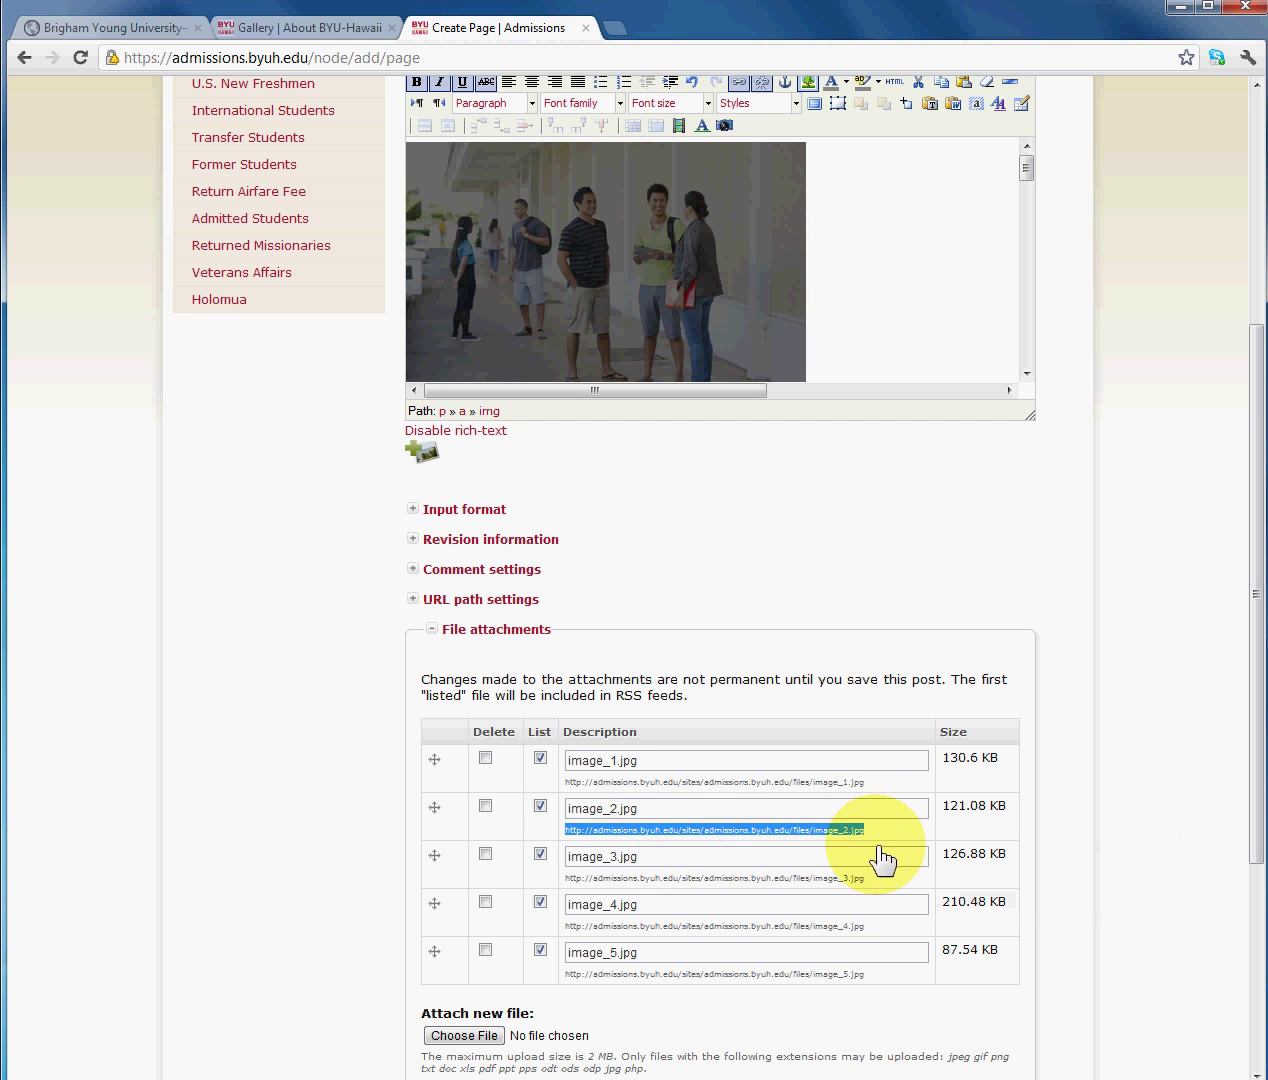
Link the campus building photo to image_2.jpg, then select the image_3.jpg address.
{"action": "left_click_drag", "start_coordinate": [1031, 180], "coordinate": [957, 246]}
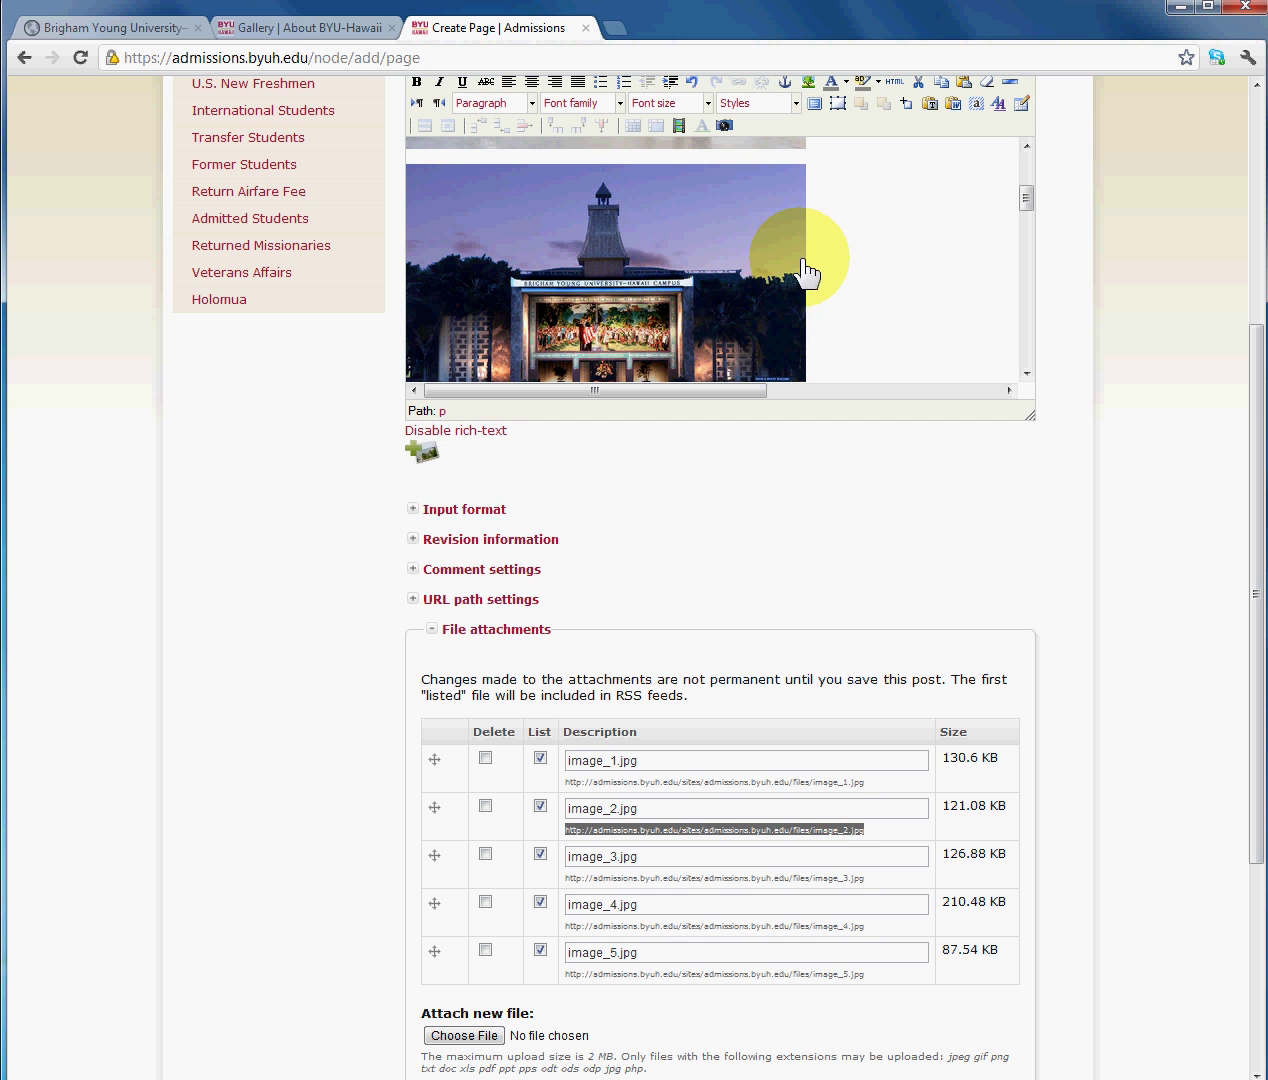
{"action": "left_click_drag", "start_coordinate": [801, 269], "coordinate": [650, 250]}
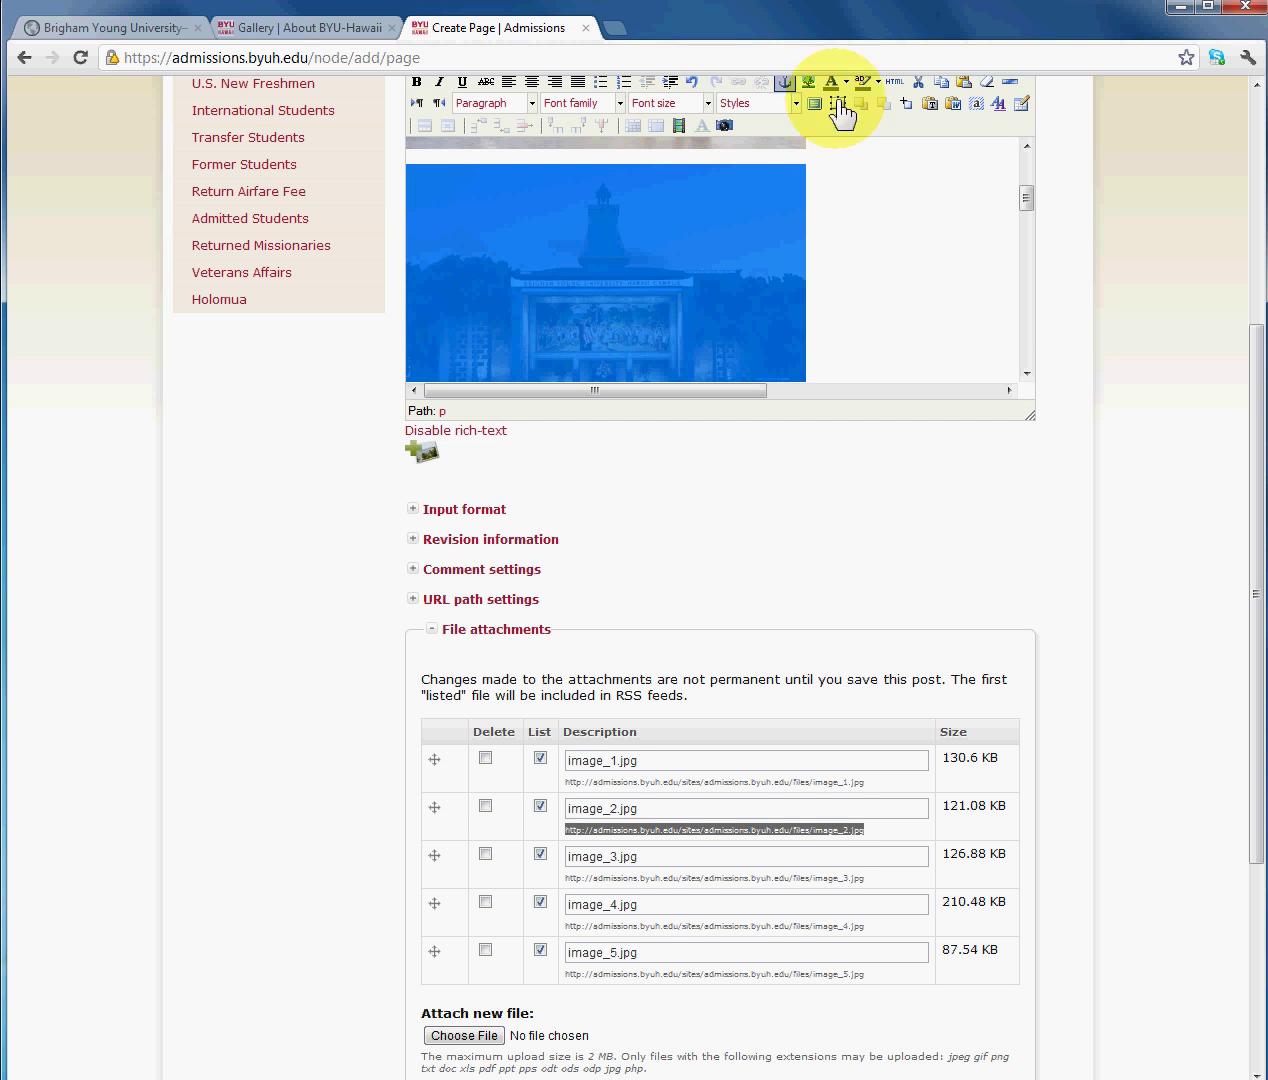
{"action": "left_click_drag", "start_coordinate": [1248, 368], "coordinate": [1254, 328]}
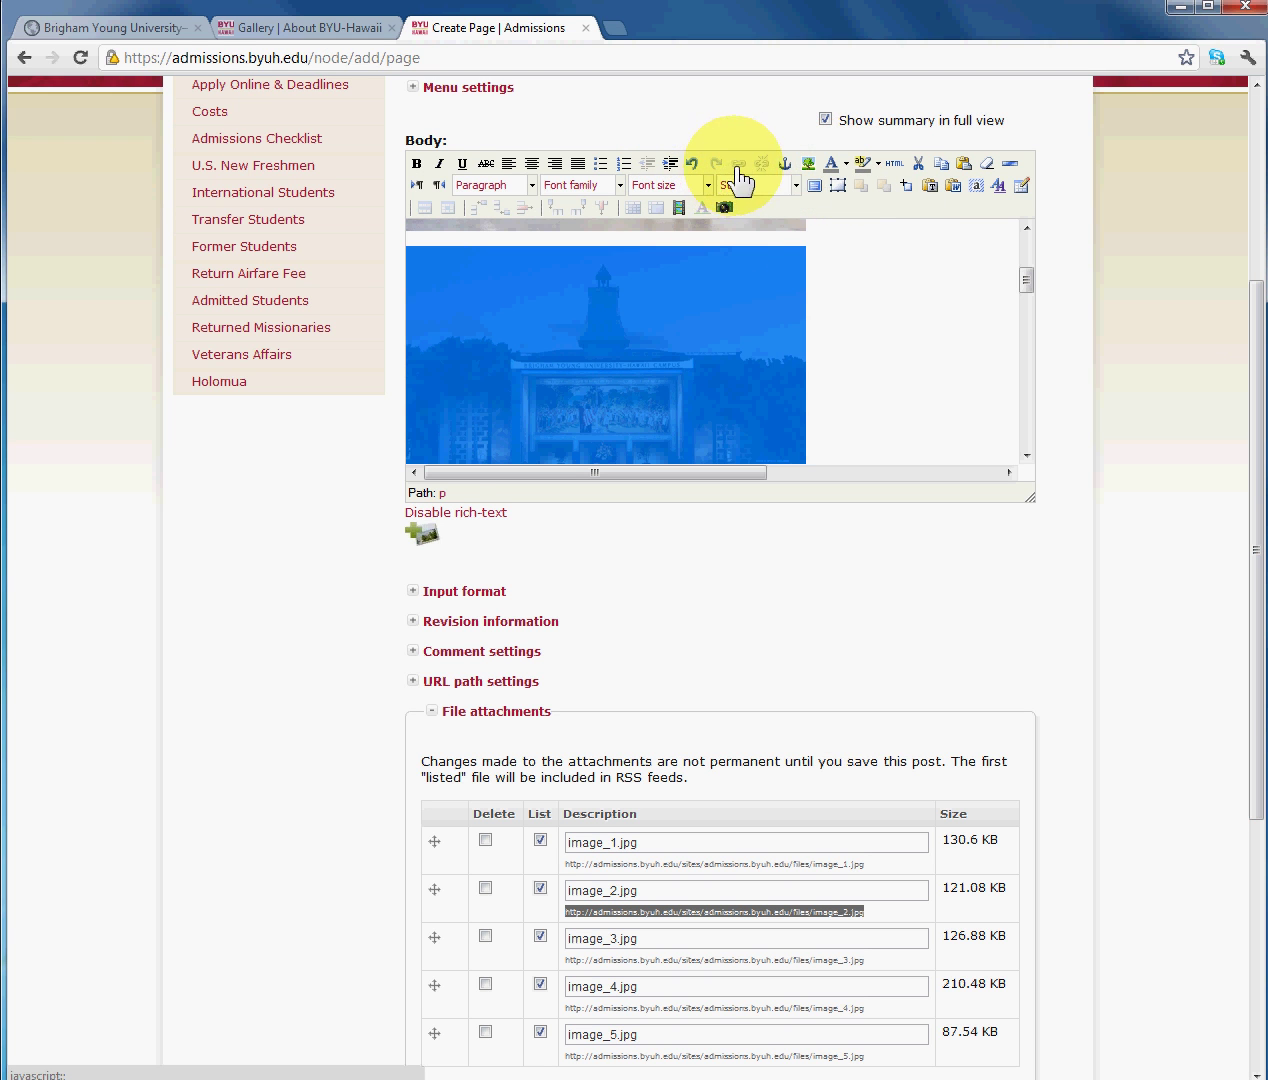
{"action": "left_click", "coordinate": [838, 340]}
{"action": "left_click", "coordinate": [560, 334]}
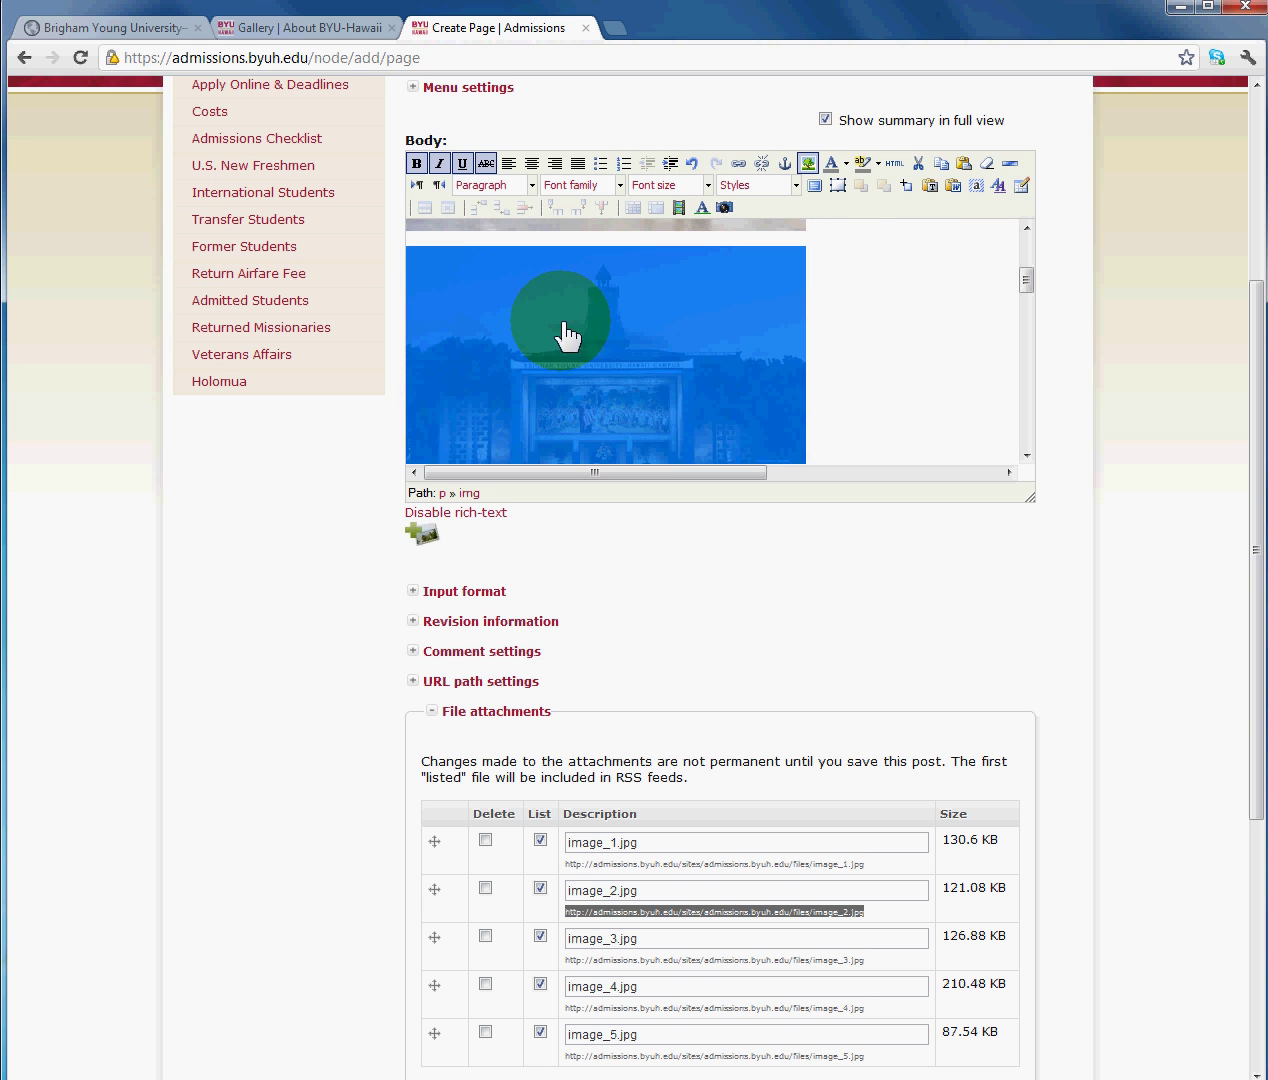
{"action": "left_click", "coordinate": [738, 163]}
{"action": "right_click", "coordinate": [515, 466]}
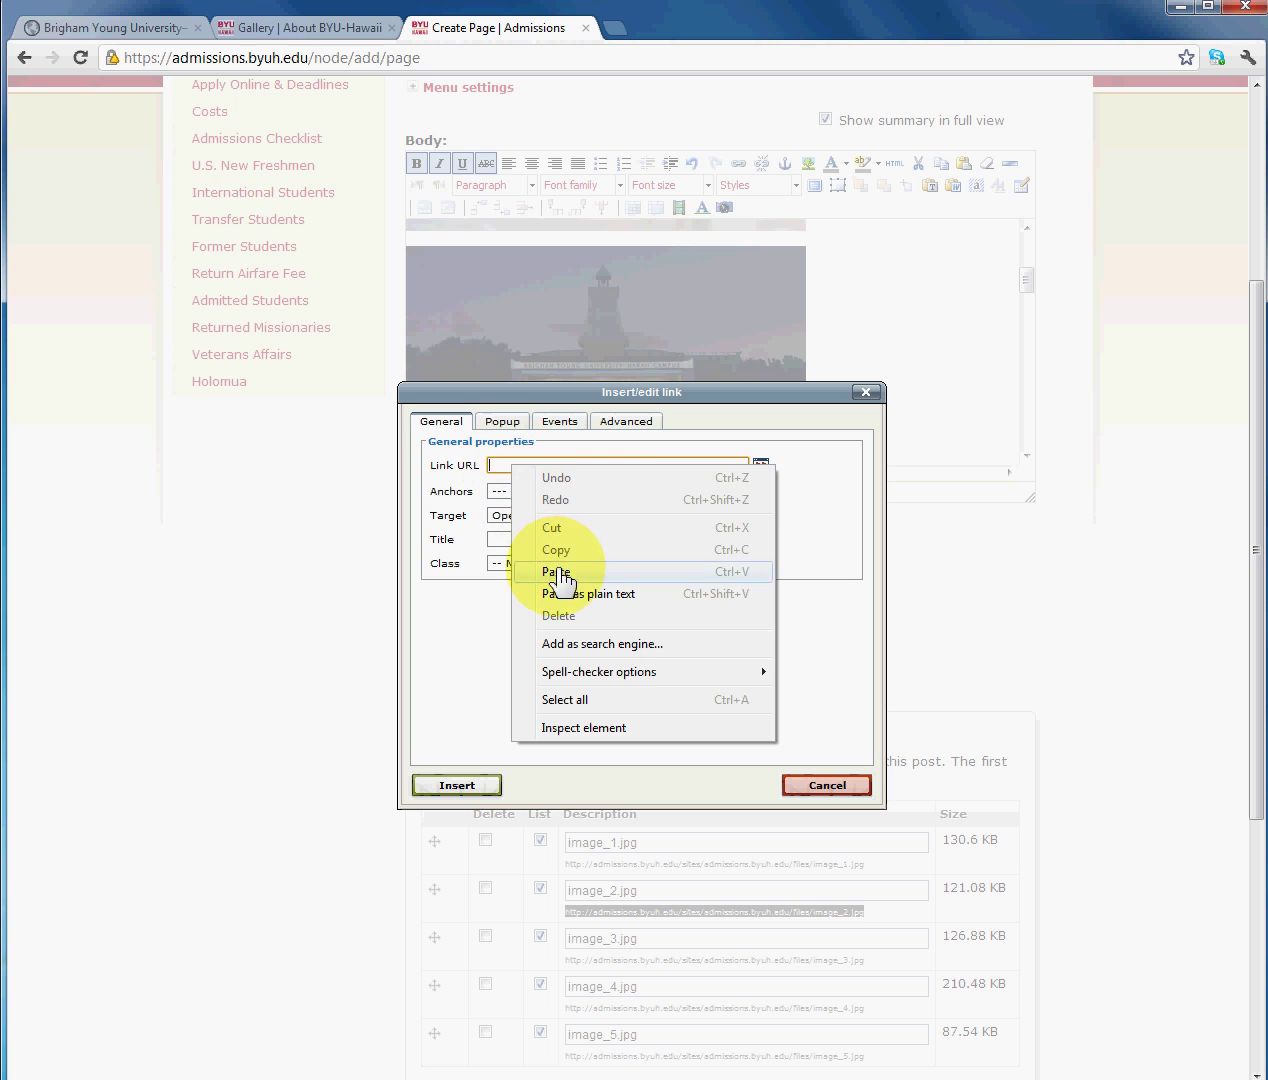
{"action": "left_click", "coordinate": [553, 574]}
{"action": "left_click", "coordinate": [458, 785]}
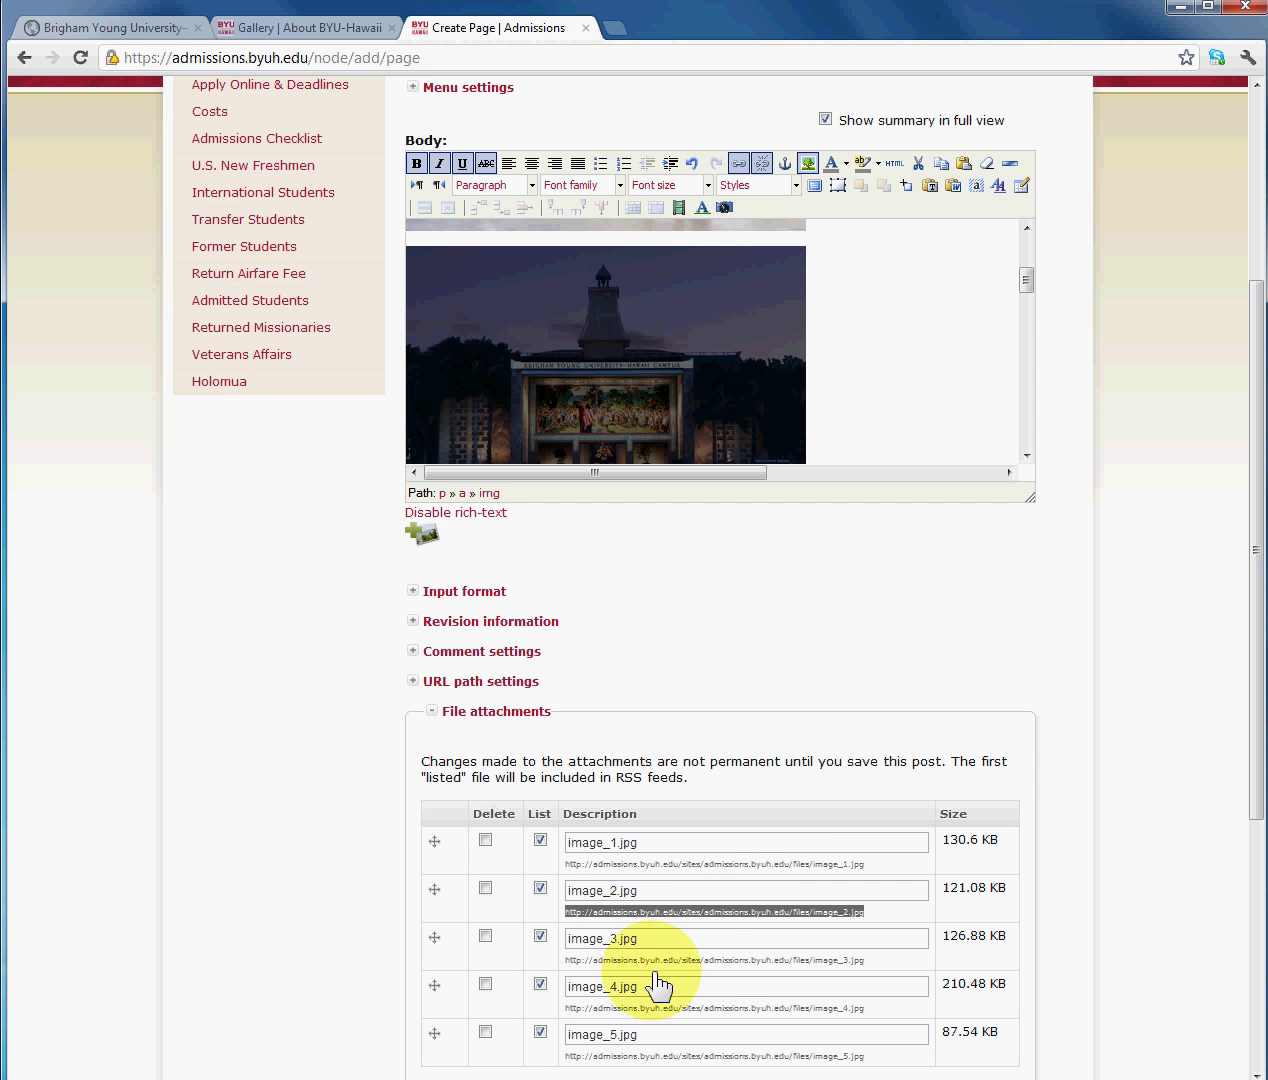
{"action": "left_click_drag", "start_coordinate": [567, 960], "coordinate": [845, 962]}
Copy the image_3.jpg address and link the sailboat photo to it.
{"action": "right_click", "coordinate": [845, 962]}
{"action": "left_click", "coordinate": [885, 976]}
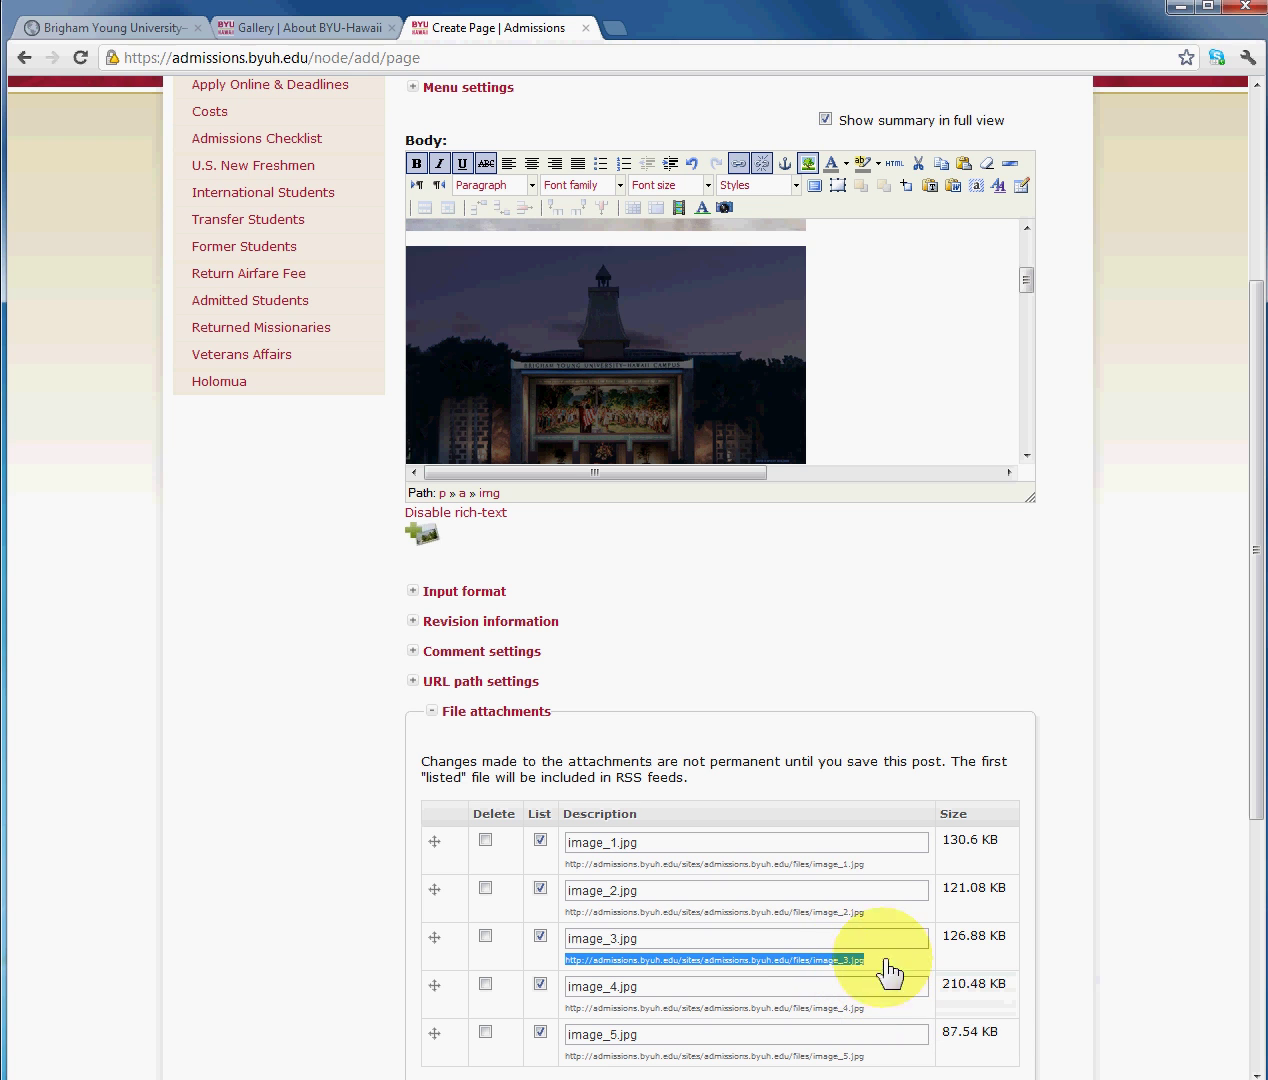
{"action": "left_click", "coordinate": [1027, 456]}
{"action": "left_click", "coordinate": [1027, 456]}
{"action": "left_click", "coordinate": [1027, 456]}
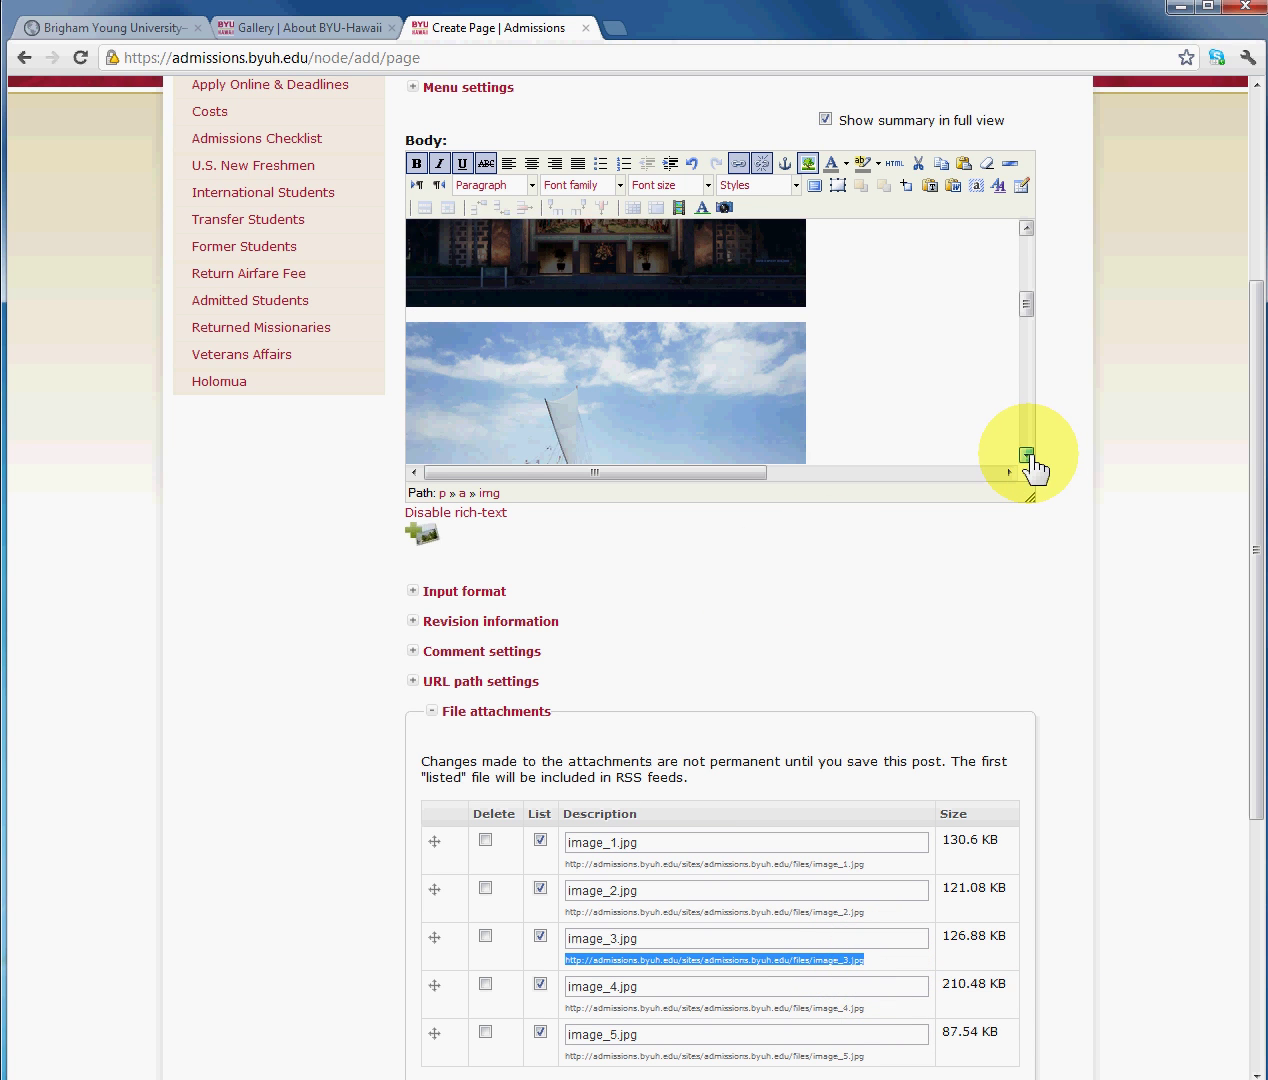
{"action": "left_click", "coordinate": [1027, 456]}
{"action": "left_click", "coordinate": [586, 374]}
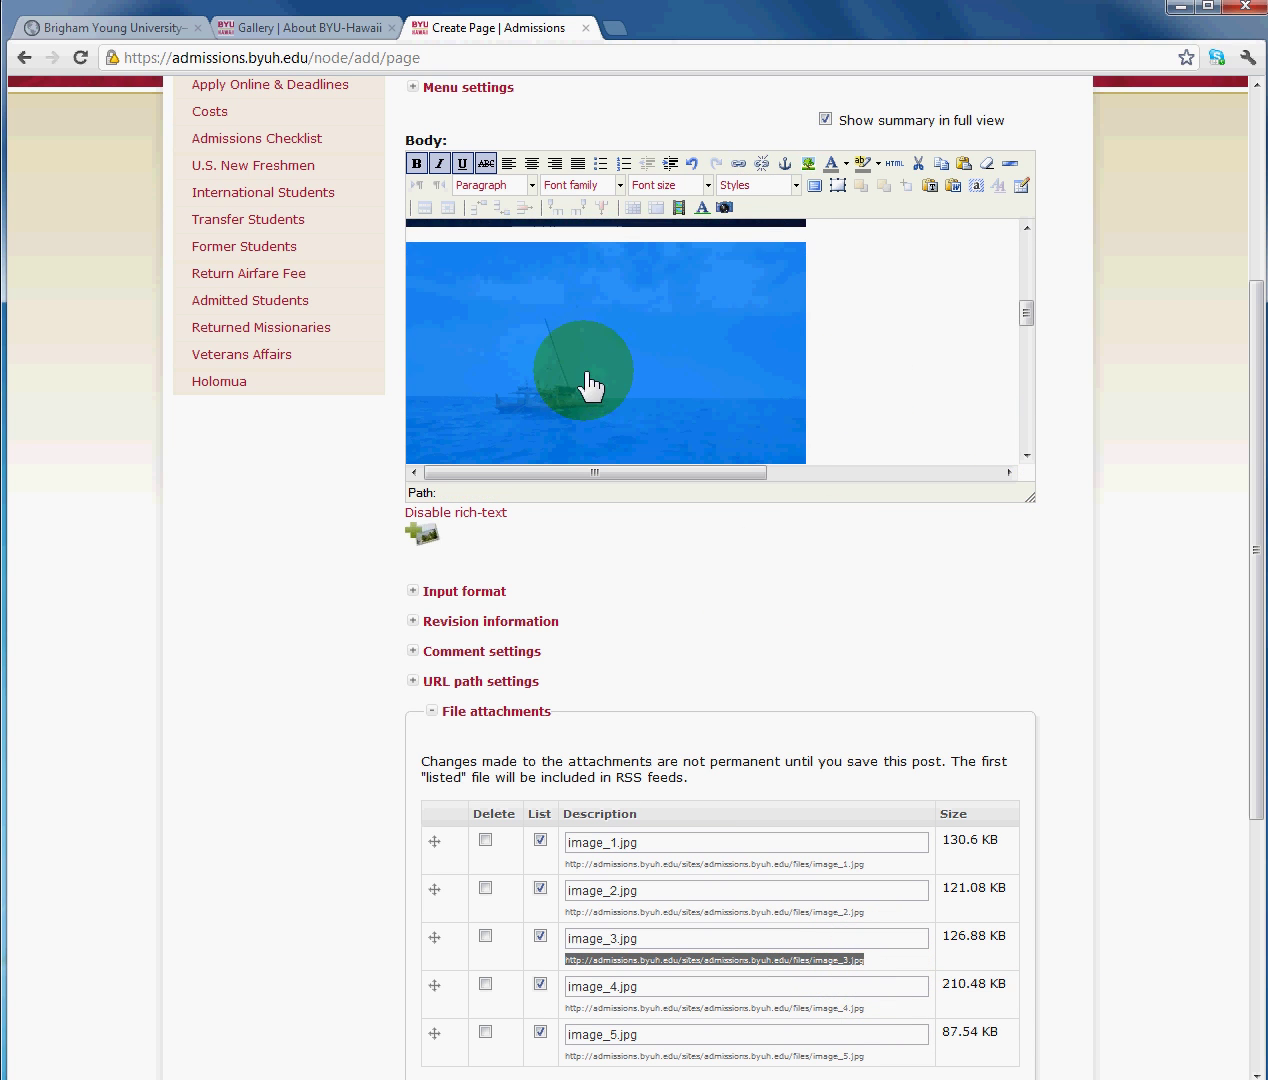
{"action": "left_click", "coordinate": [738, 165]}
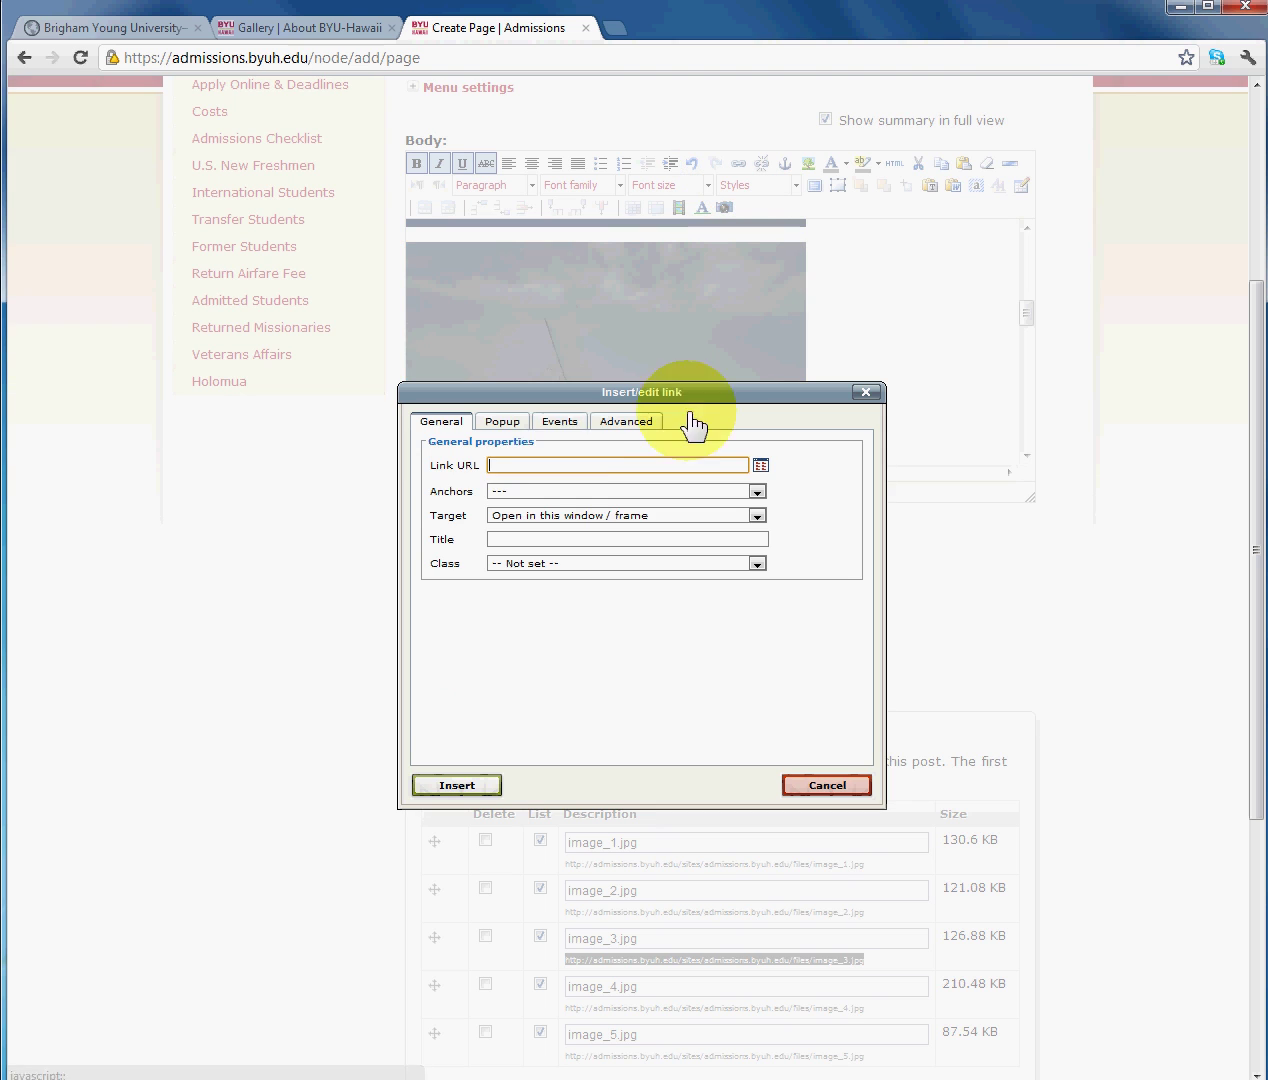
{"action": "right_click", "coordinate": [517, 467]}
{"action": "left_click", "coordinate": [560, 573]}
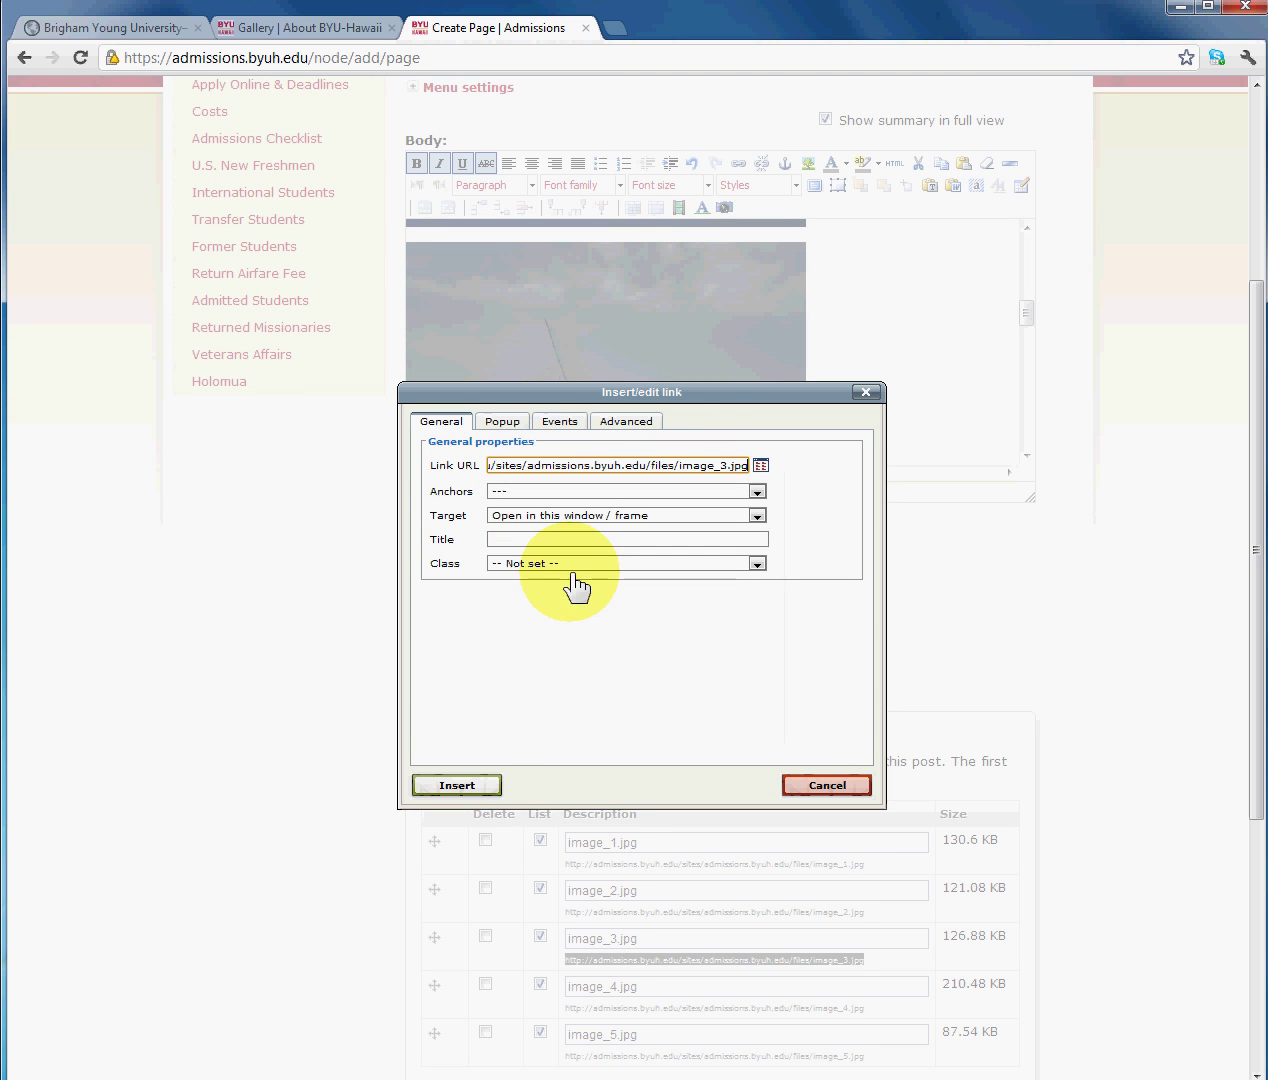
{"action": "left_click", "coordinate": [460, 786]}
Copy the image_4.jpg address and link the dancer photo to it.
{"action": "scroll", "coordinate": [1249, 760], "scroll_direction": "down", "scroll_amount": 2}
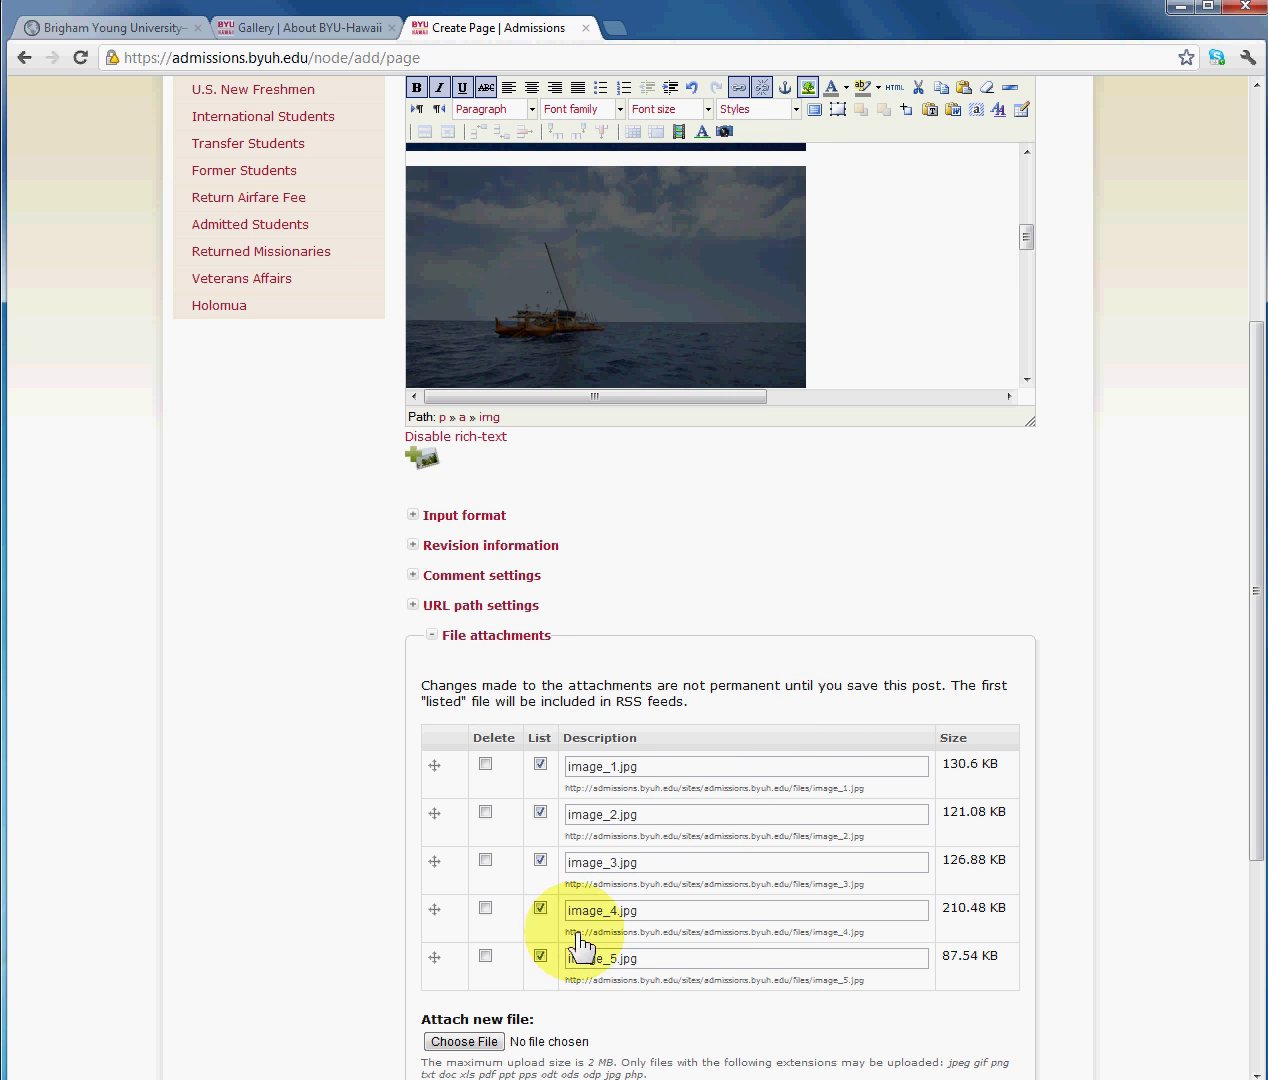
{"action": "left_click_drag", "start_coordinate": [566, 933], "coordinate": [868, 942]}
{"action": "key", "text": "ctrl+c"}
{"action": "right_click", "coordinate": [870, 944]}
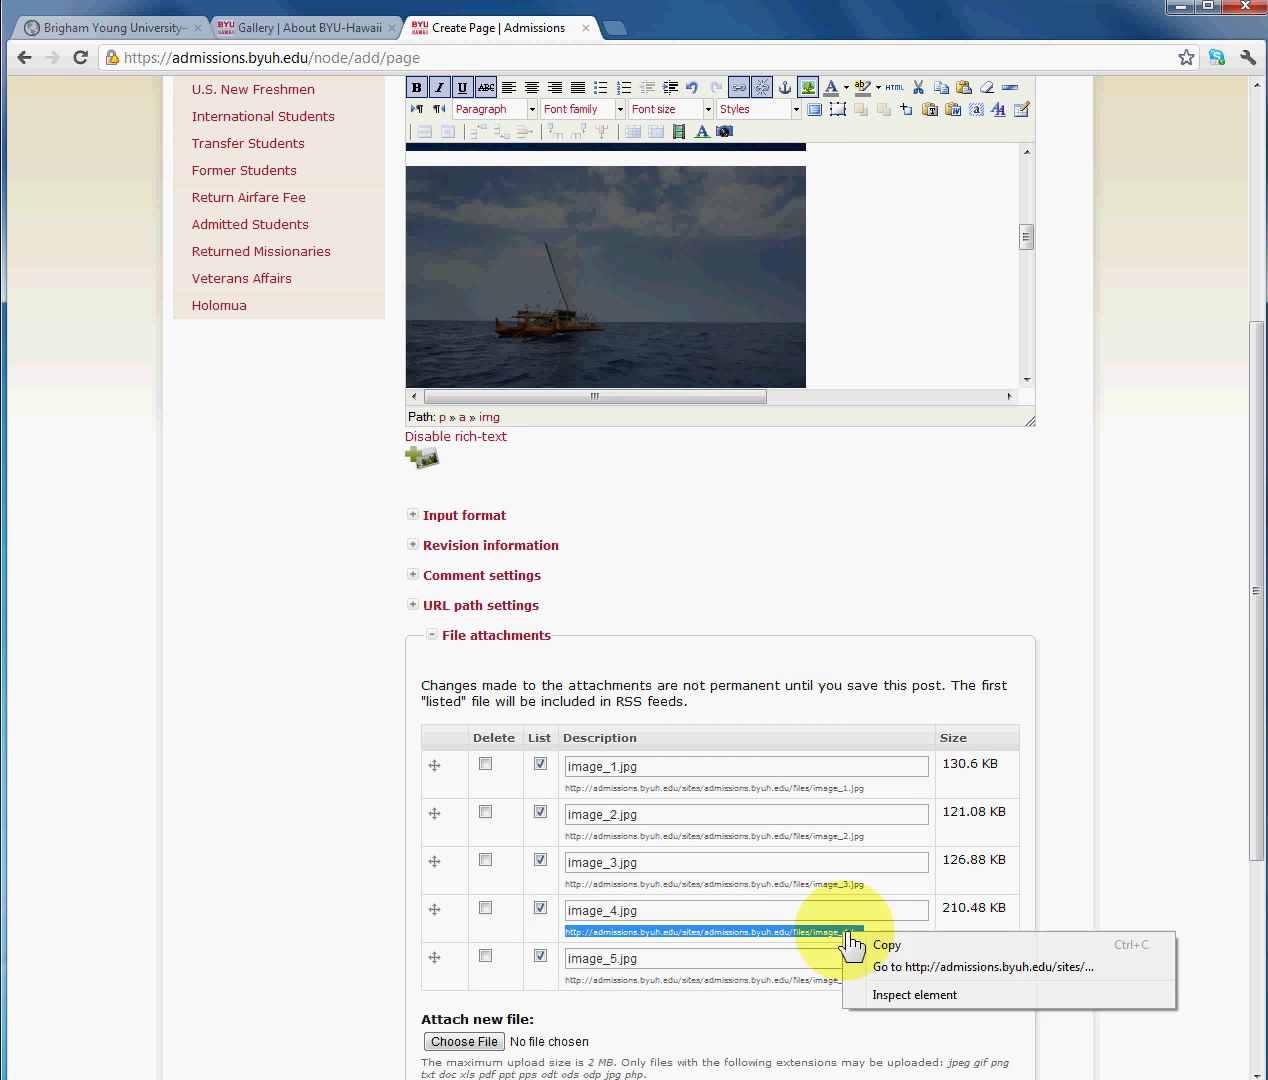
{"action": "left_click", "coordinate": [885, 945]}
{"action": "left_click_drag", "start_coordinate": [1027, 250], "coordinate": [1030, 283]}
{"action": "left_click", "coordinate": [593, 258]}
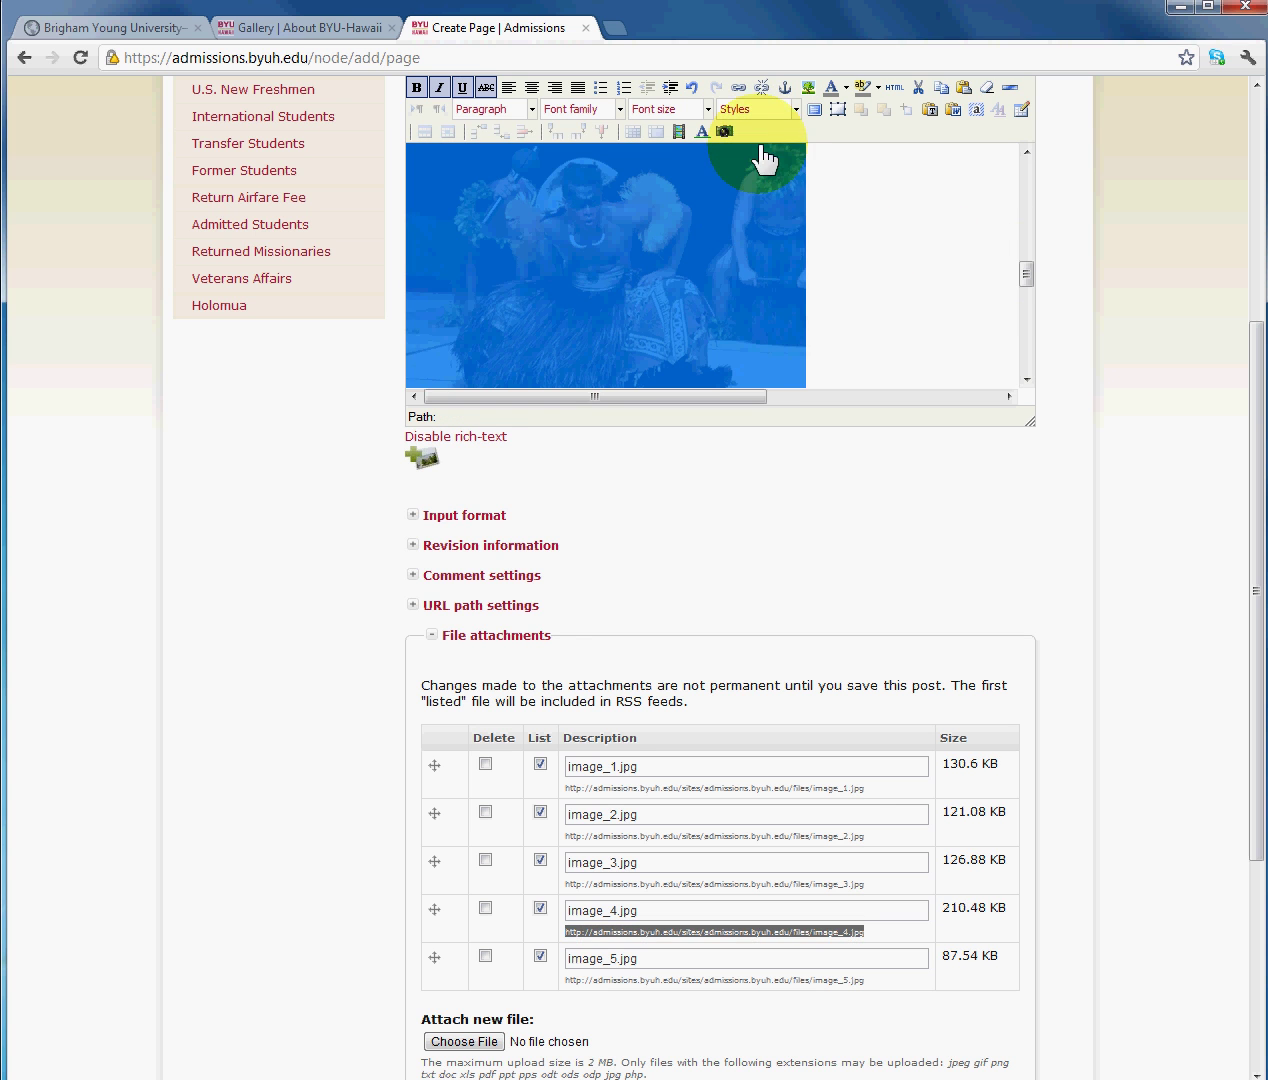
{"action": "left_click", "coordinate": [738, 87]}
{"action": "right_click", "coordinate": [521, 482]}
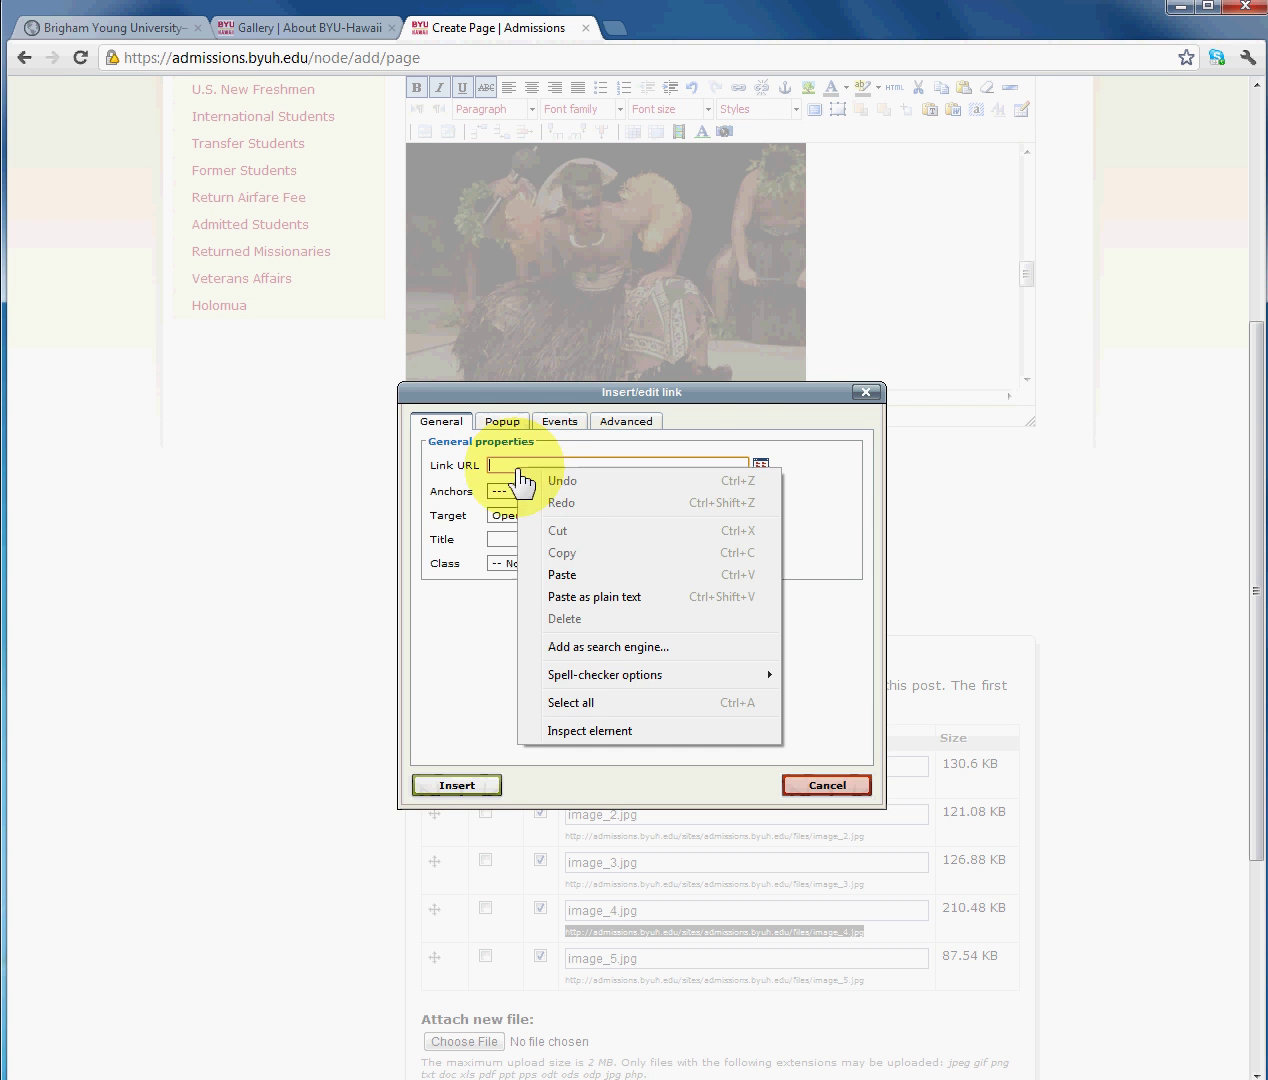
{"action": "left_click", "coordinate": [558, 577]}
{"action": "left_click", "coordinate": [478, 786]}
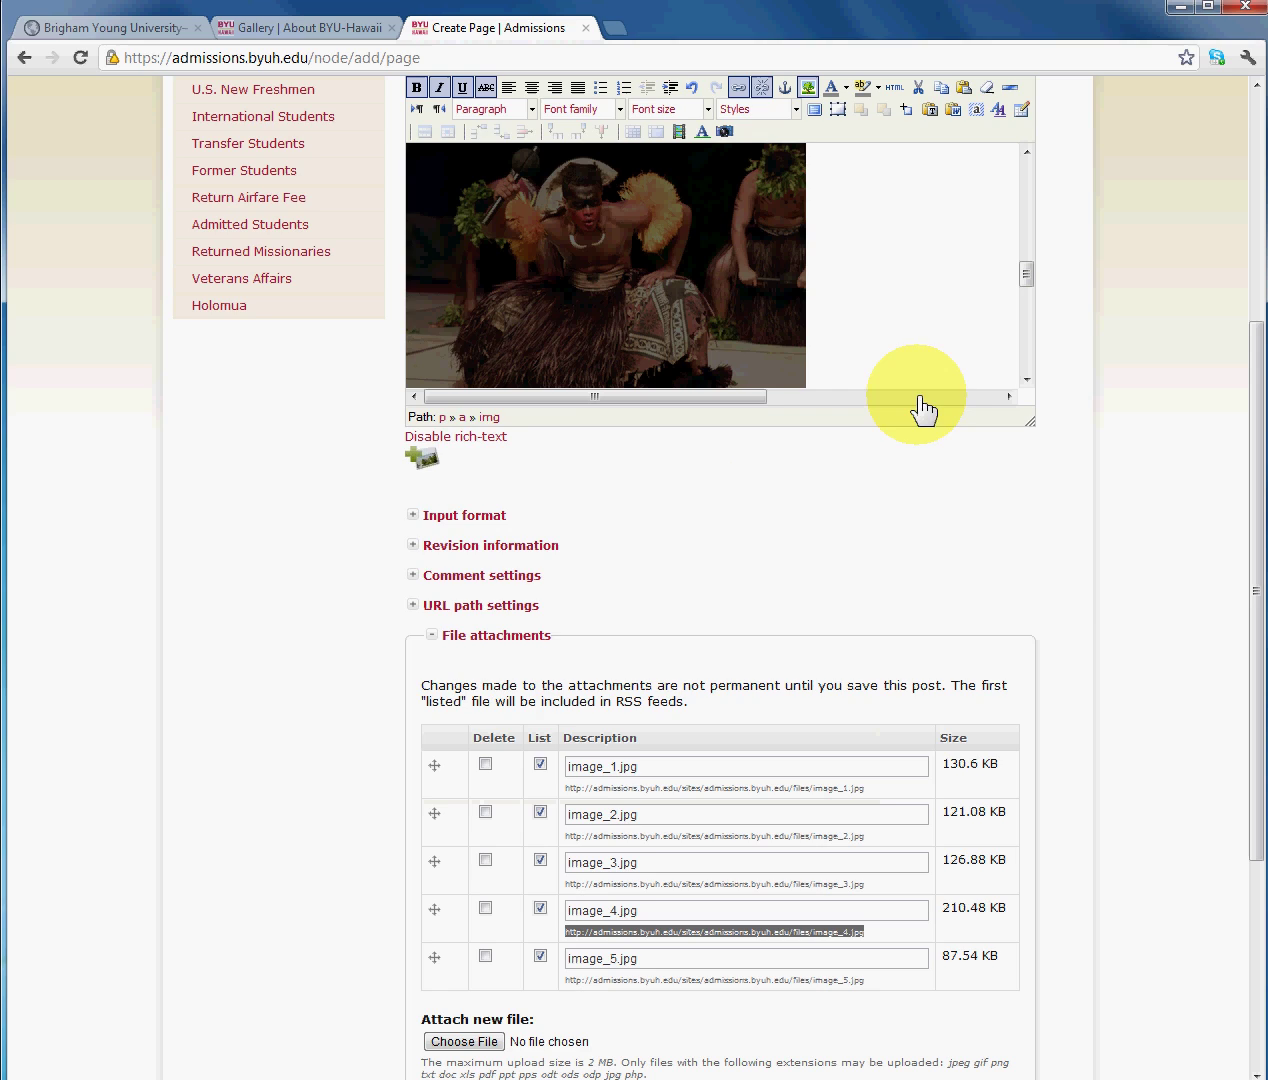
Check the size settings of the preceding photo, closing its properties unchanged.
{"action": "left_click_drag", "start_coordinate": [1027, 268], "coordinate": [1027, 302]}
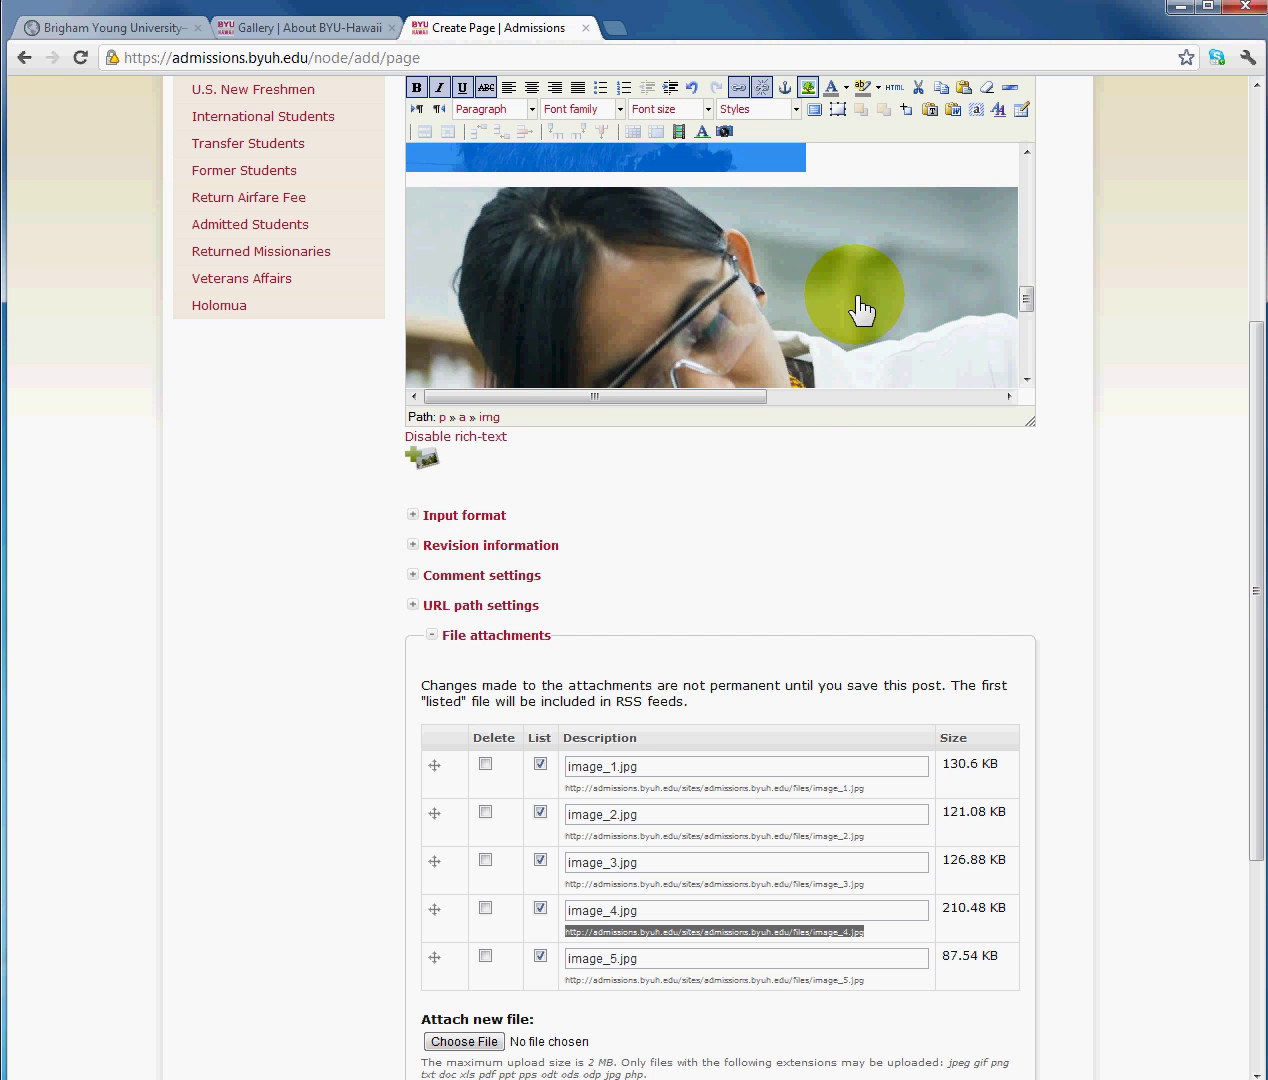
{"action": "right_click", "coordinate": [815, 238]}
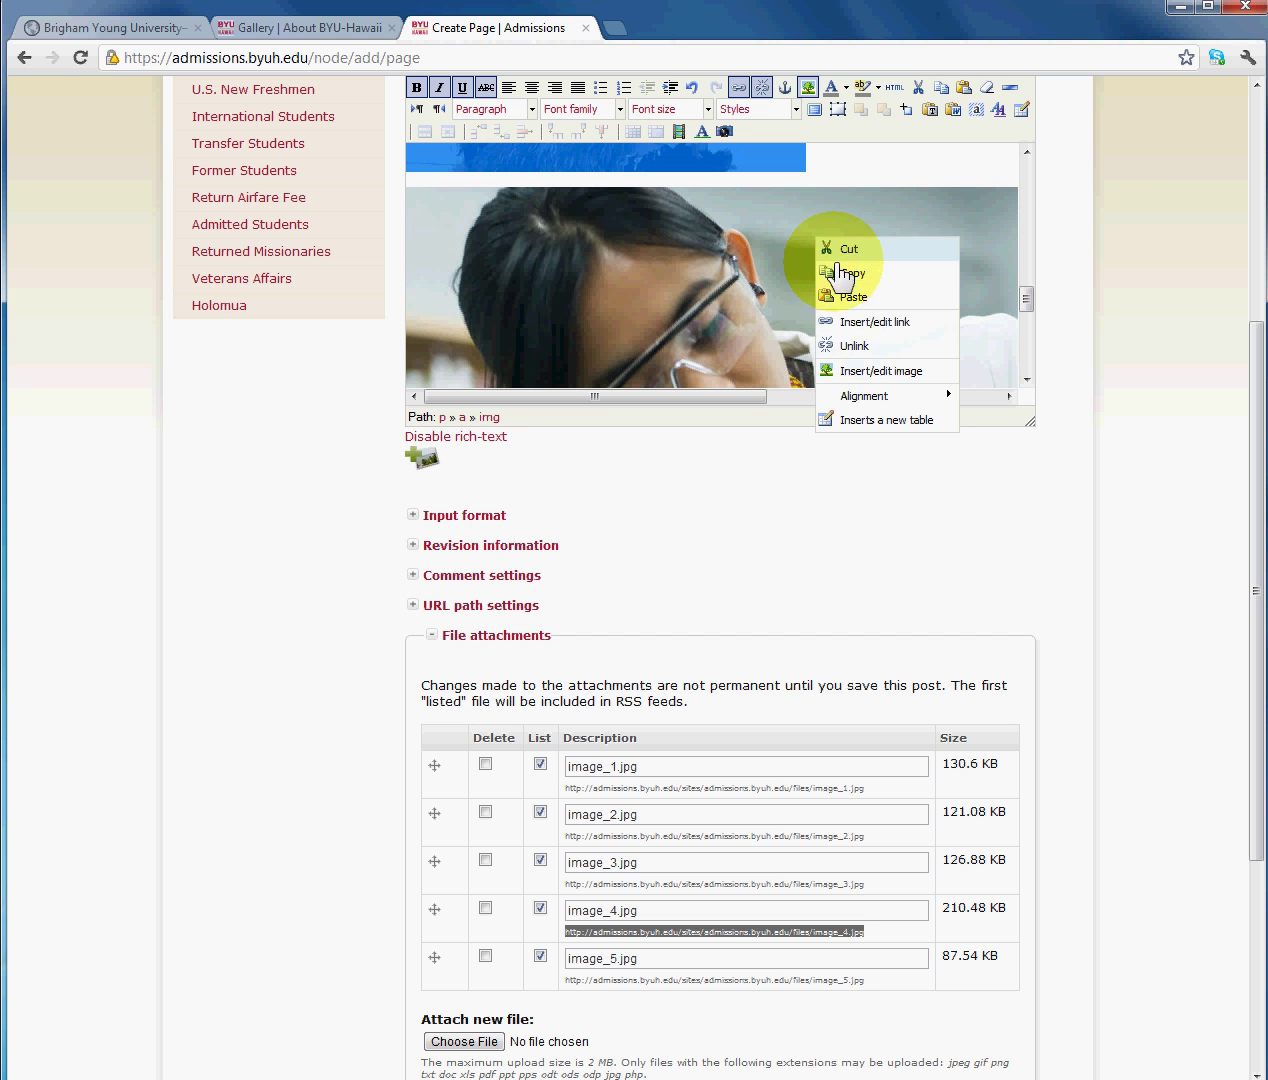
{"action": "left_click", "coordinate": [858, 372]}
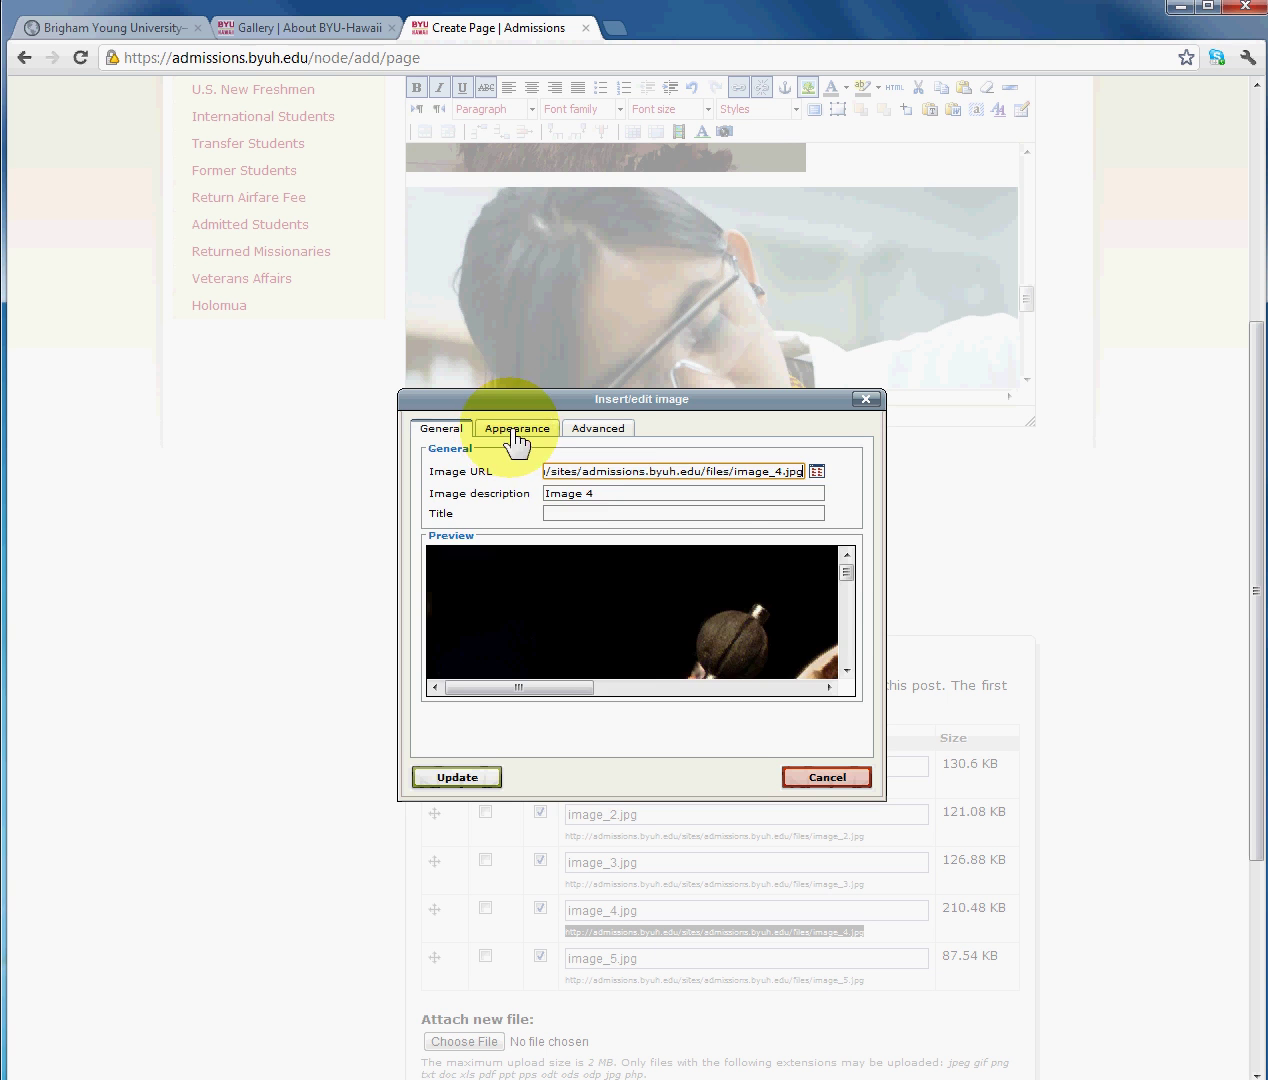
{"action": "left_click", "coordinate": [517, 428]}
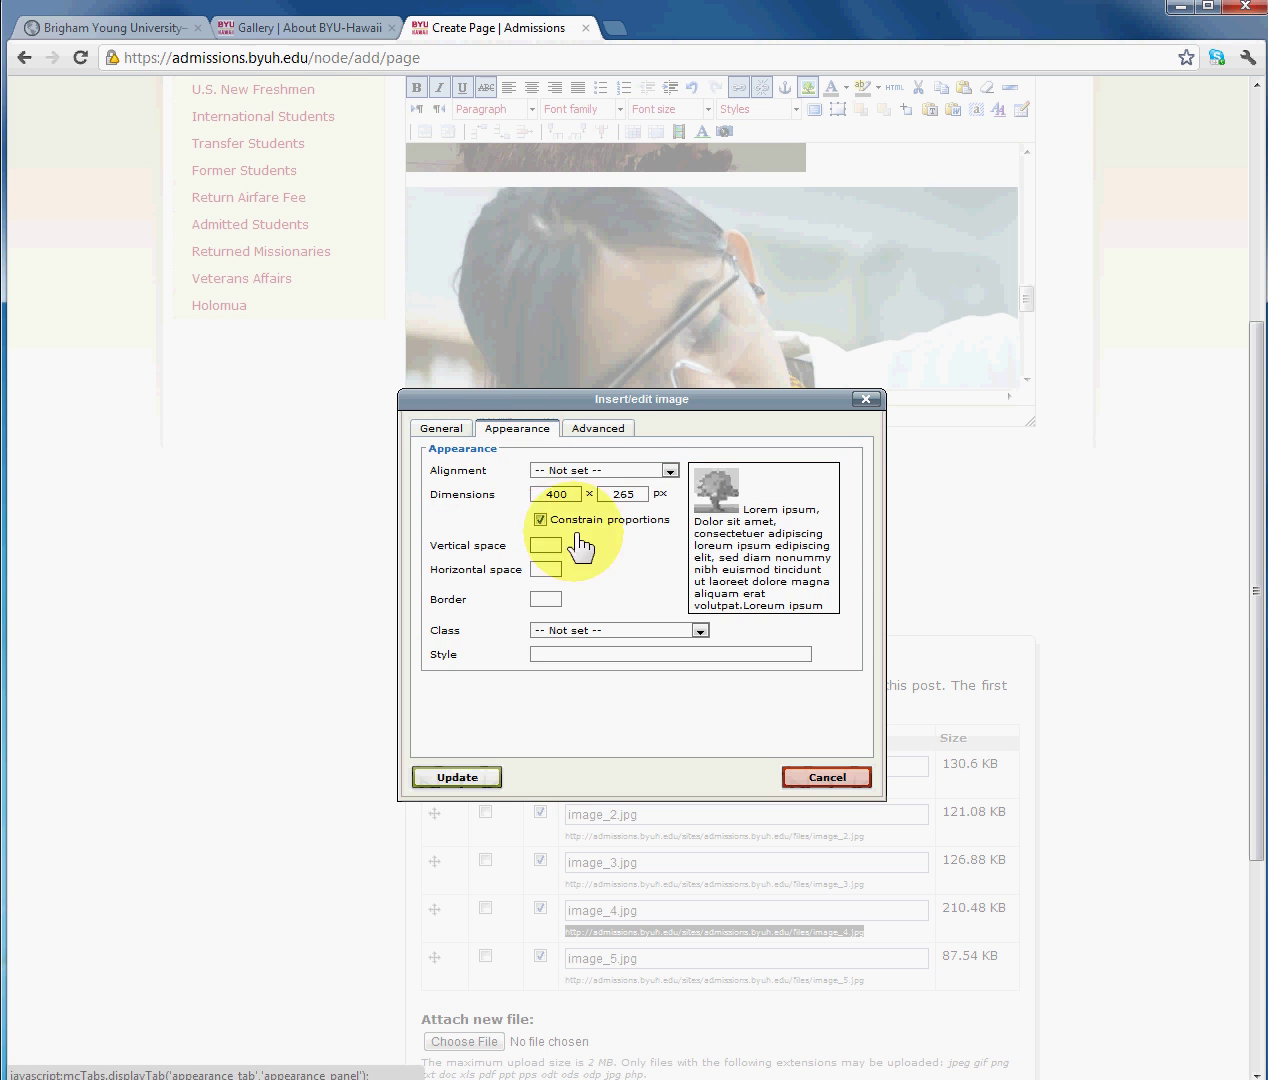
{"action": "left_click", "coordinate": [824, 777]}
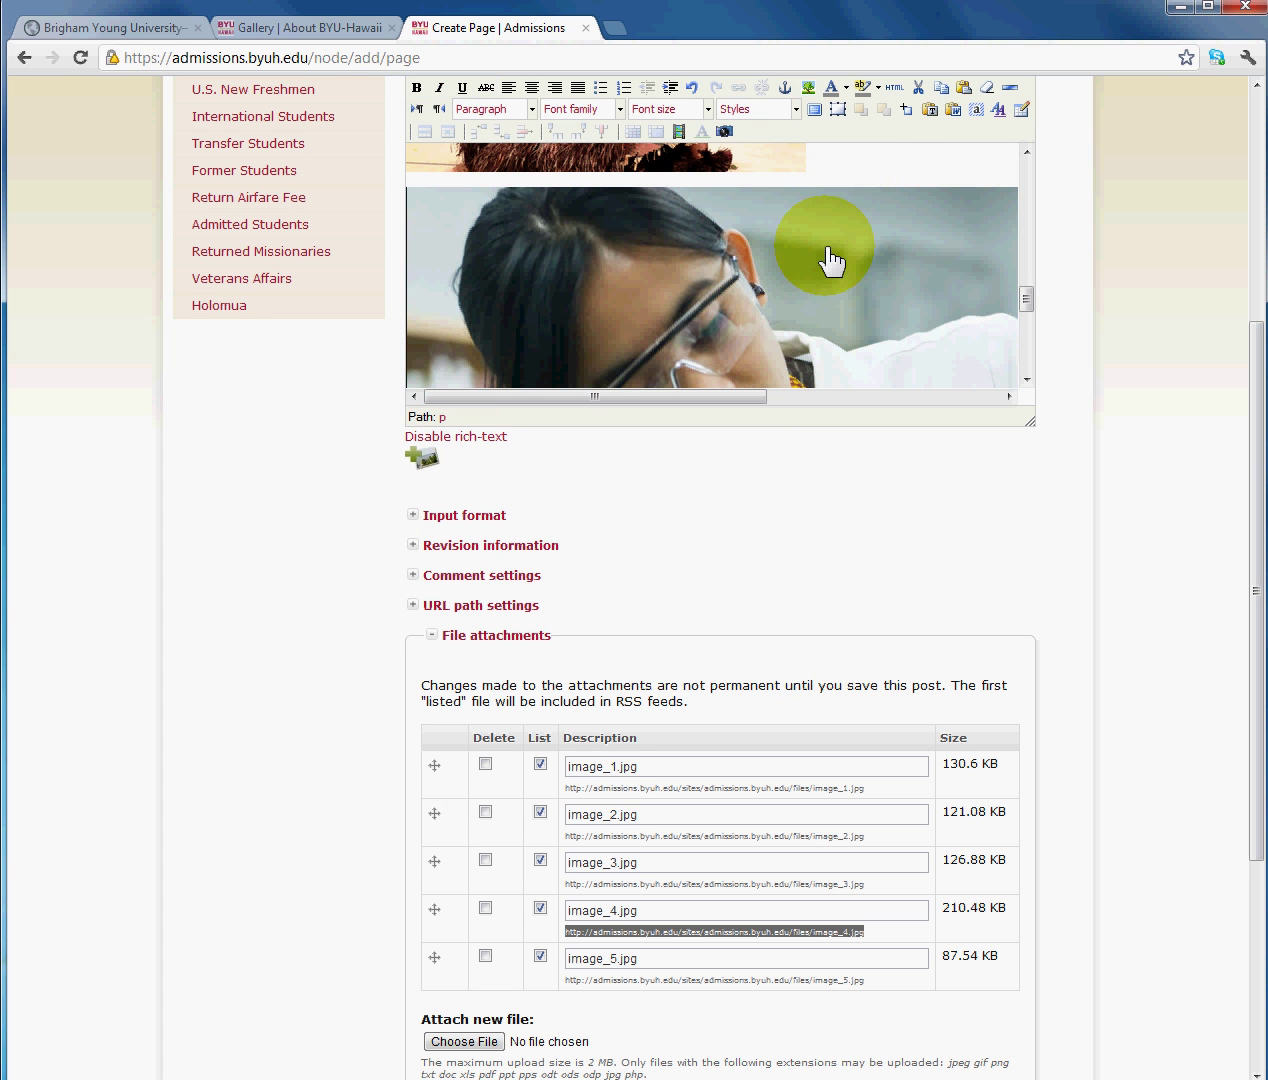
Enlarge the body editing area and resize the lab photo from 1024 to 400 px wide.
{"action": "left_click_drag", "start_coordinate": [1031, 423], "coordinate": [1054, 603]}
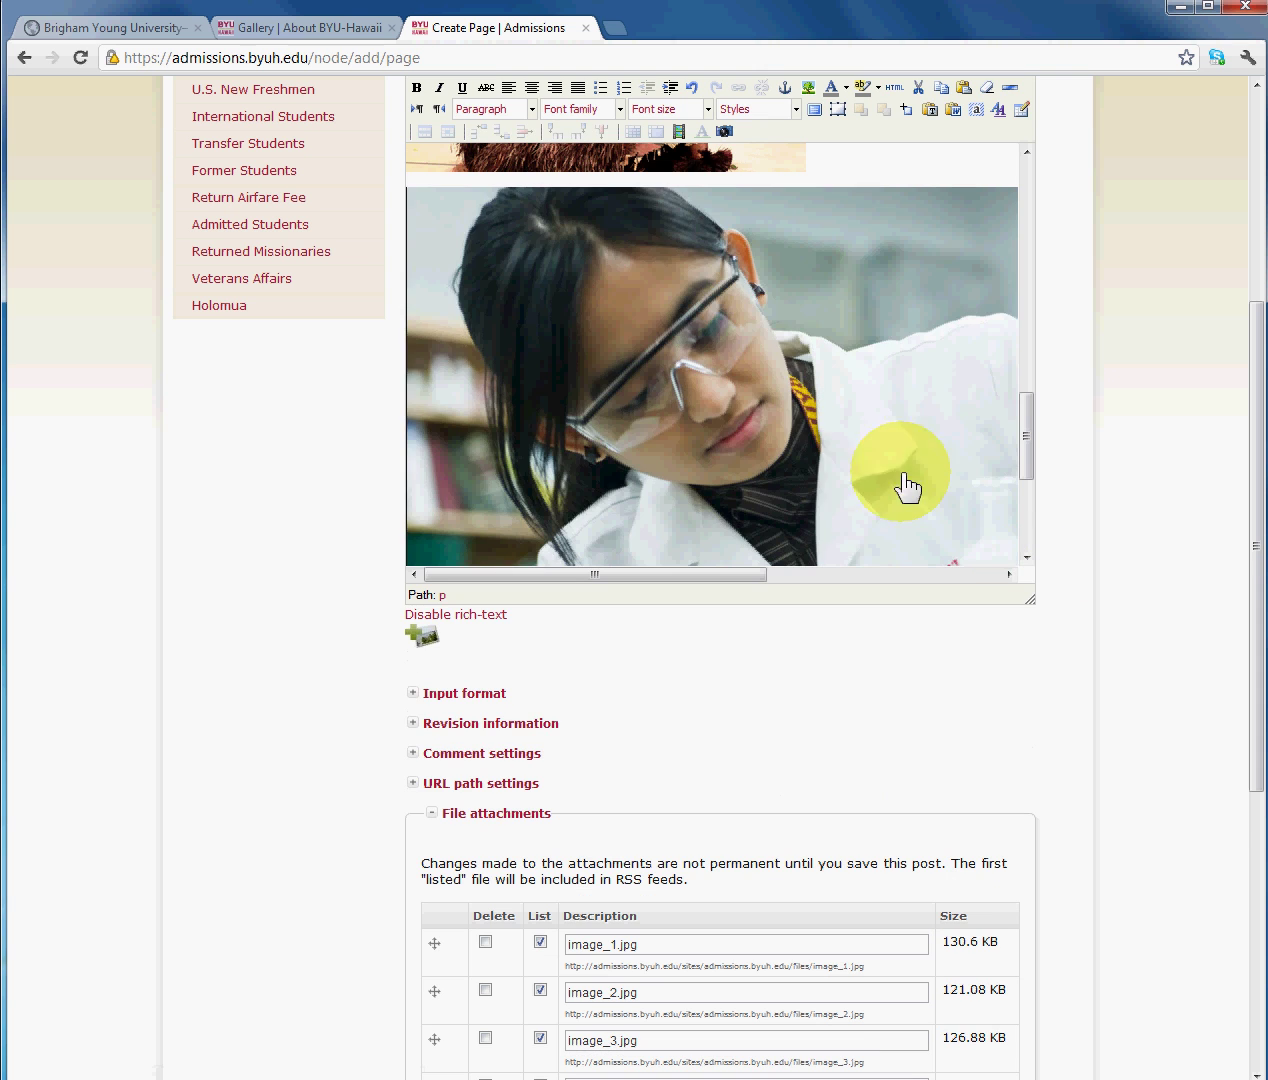
{"action": "left_click", "coordinate": [637, 338]}
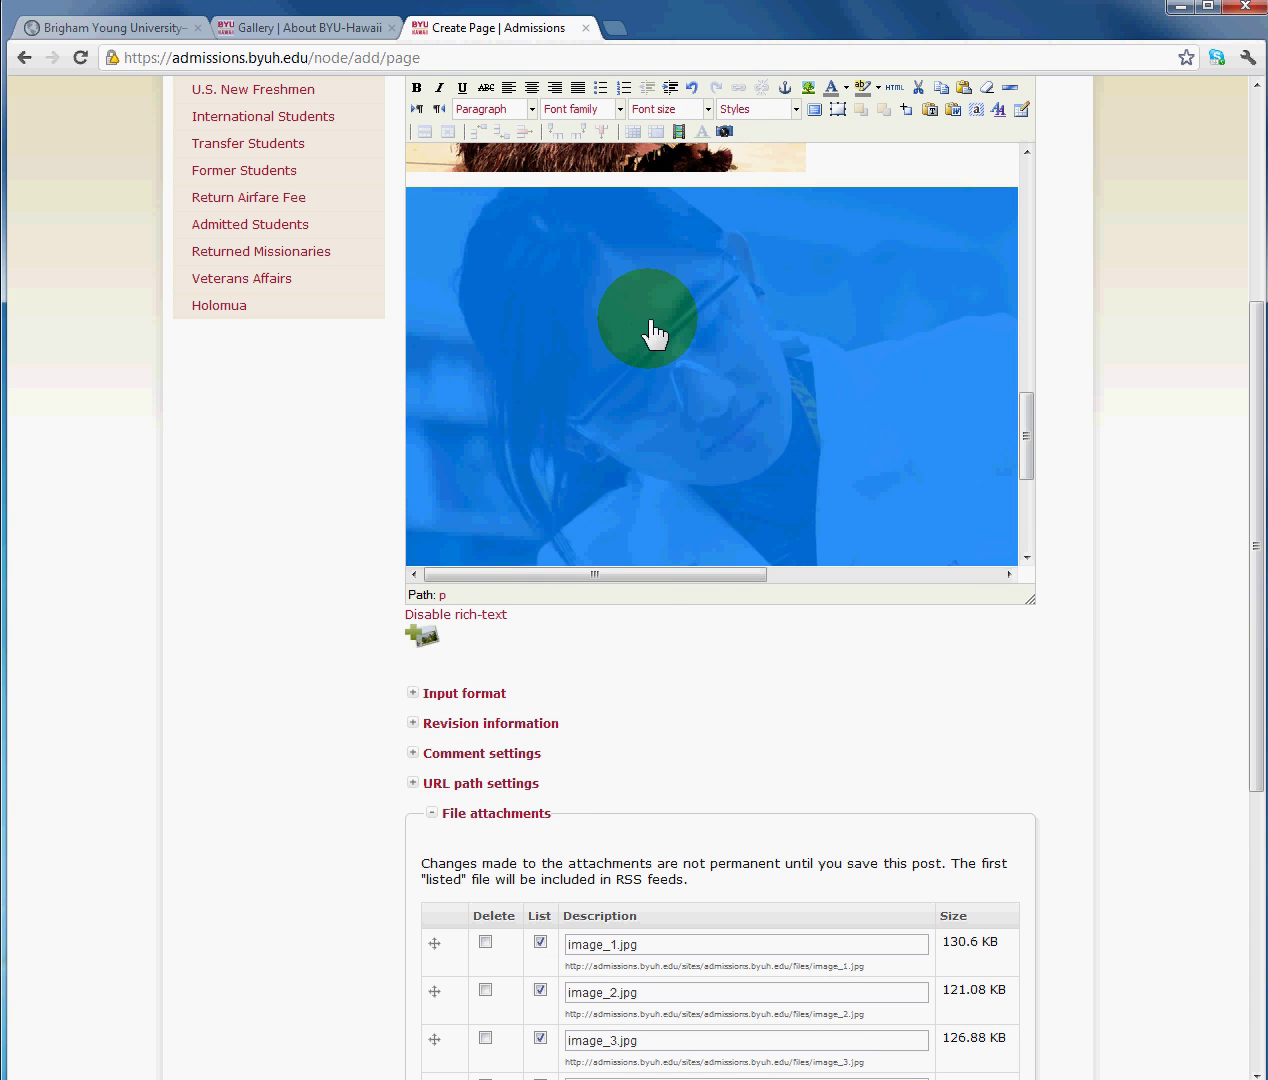
{"action": "right_click", "coordinate": [646, 330]}
{"action": "left_click", "coordinate": [700, 452]}
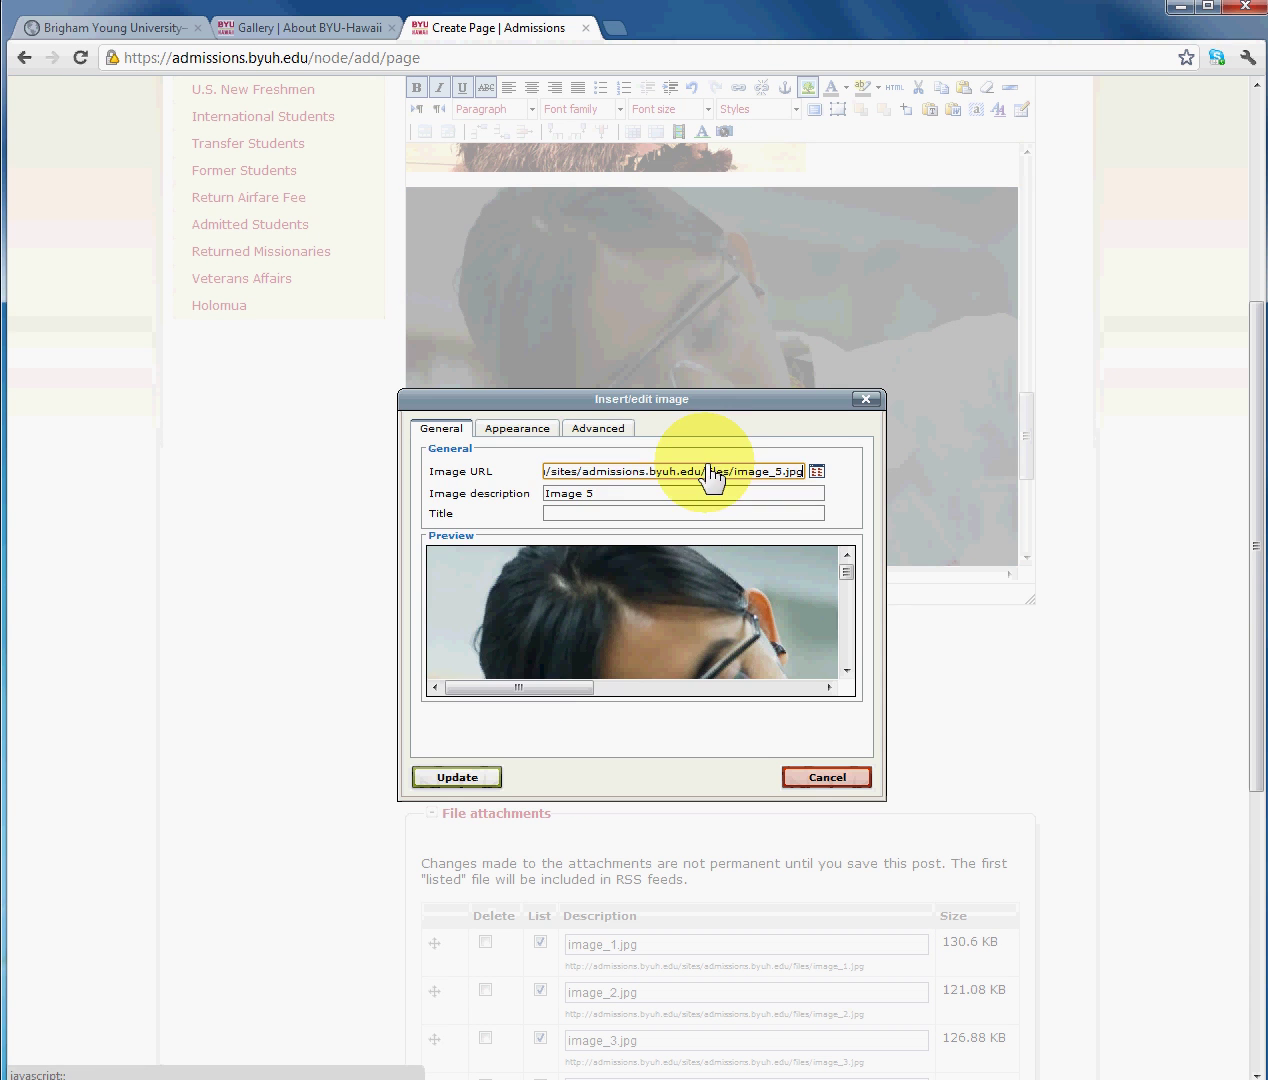
{"action": "left_click", "coordinate": [517, 428]}
{"action": "double_click", "coordinate": [555, 494]}
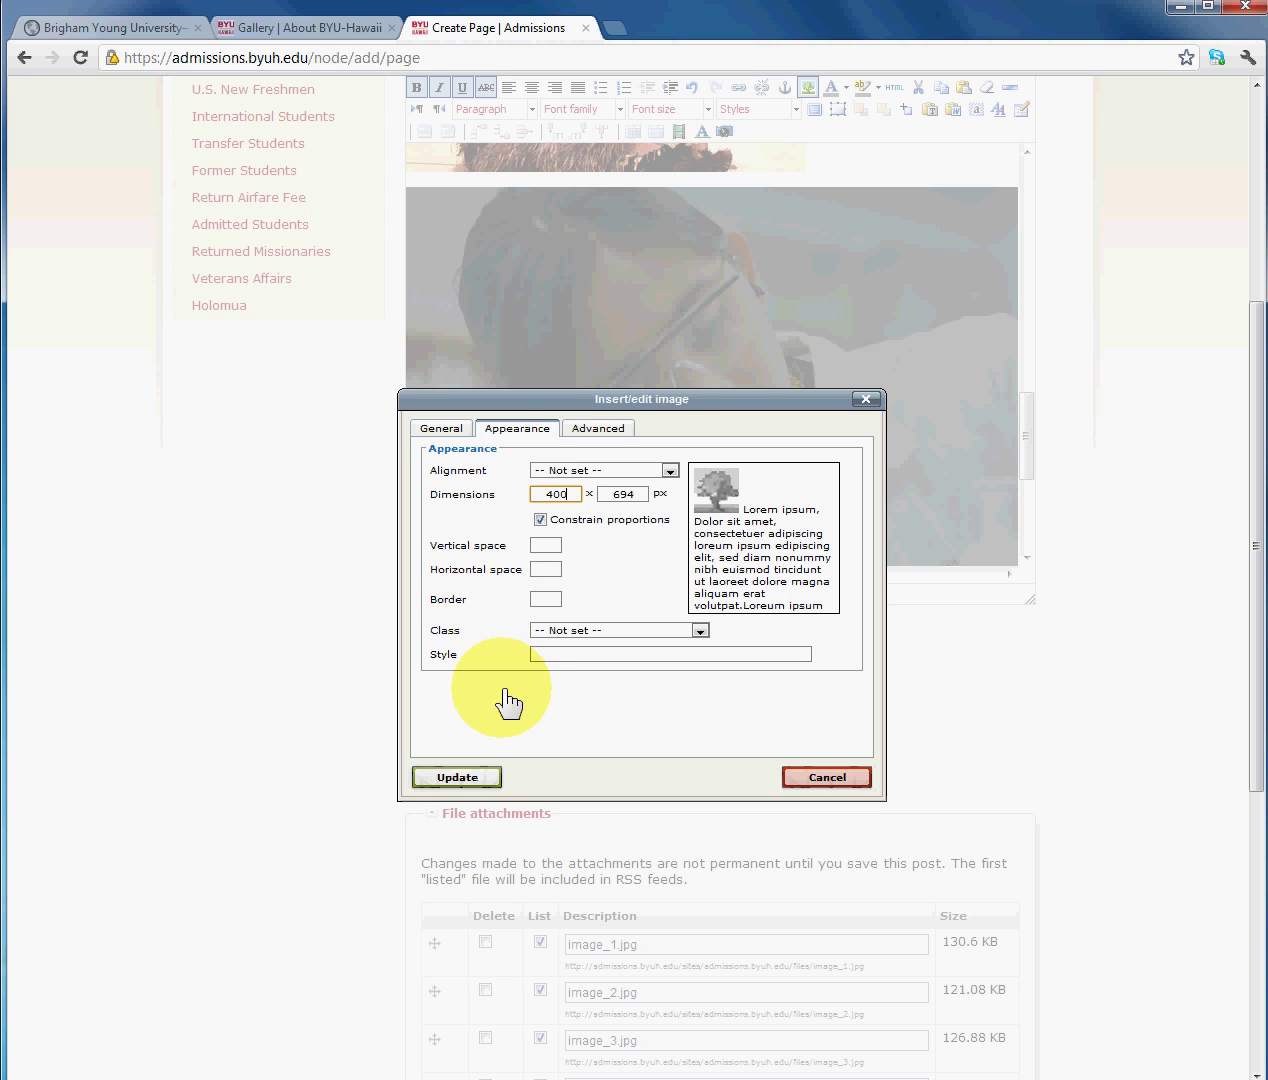
{"action": "left_click", "coordinate": [458, 432]}
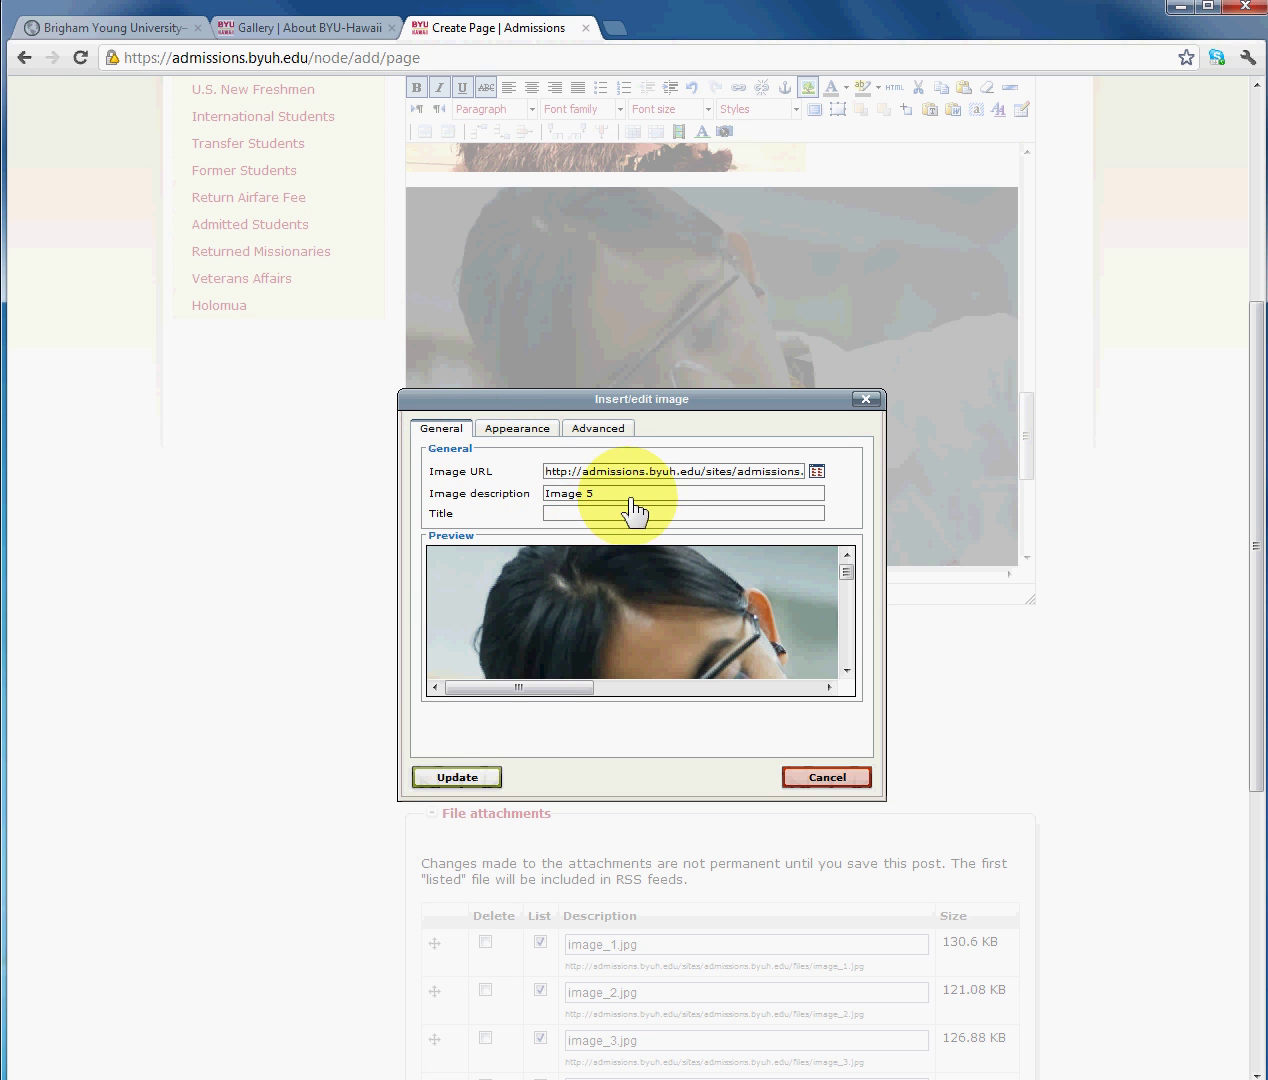
{"action": "left_click", "coordinate": [475, 777]}
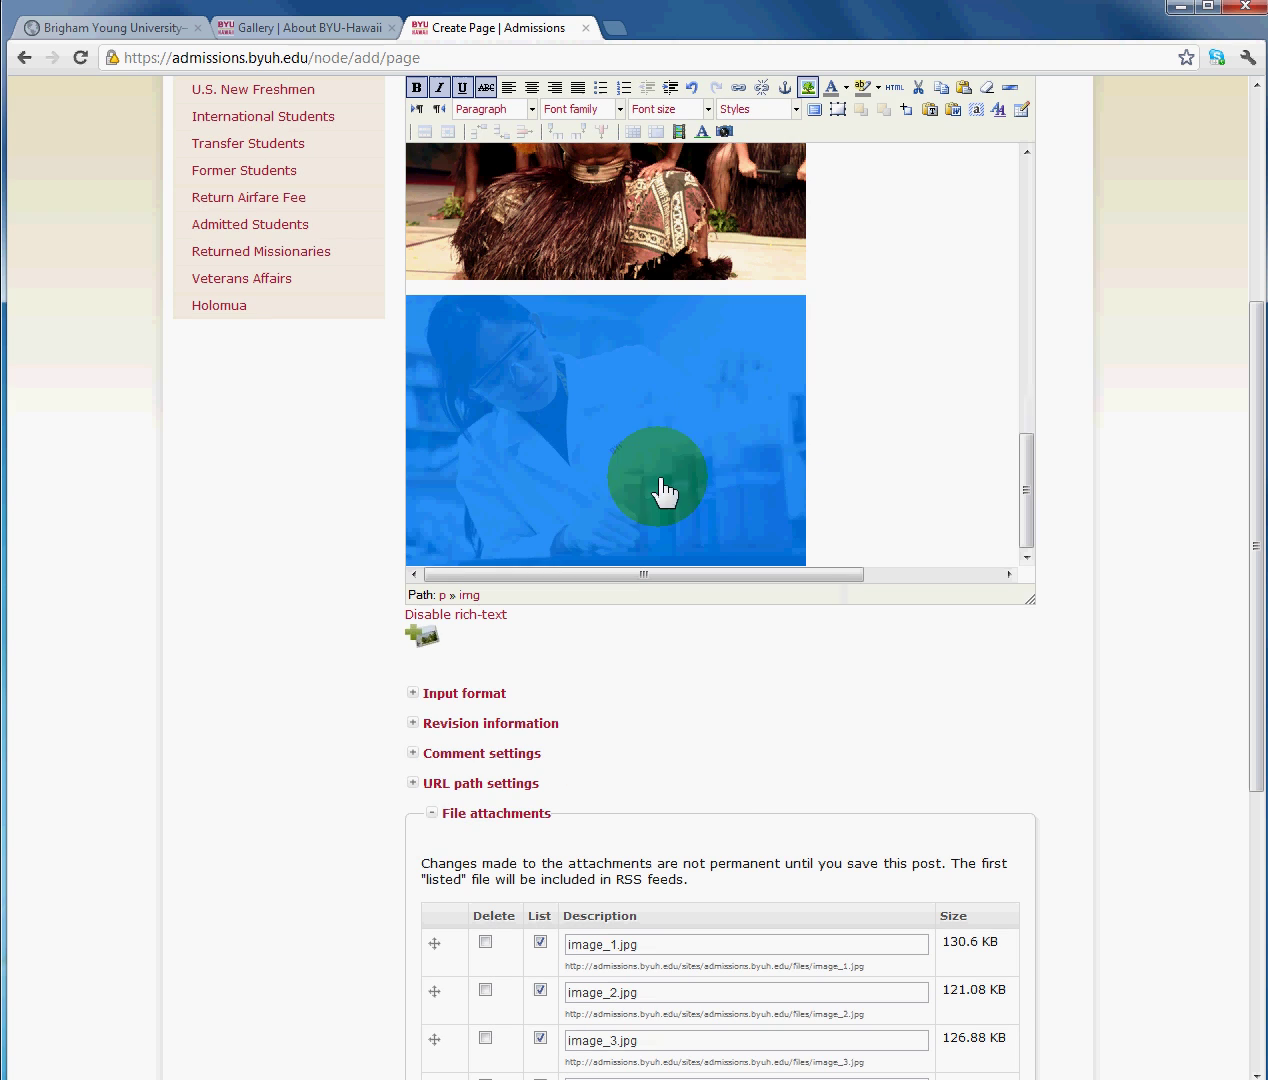
Copy the image_5.jpg file address from the File attachments list.
{"action": "left_click_drag", "start_coordinate": [1254, 560], "coordinate": [1237, 760]}
{"action": "left_click_drag", "start_coordinate": [567, 801], "coordinate": [858, 802]}
{"action": "right_click", "coordinate": [838, 802]}
{"action": "left_click", "coordinate": [879, 813]}
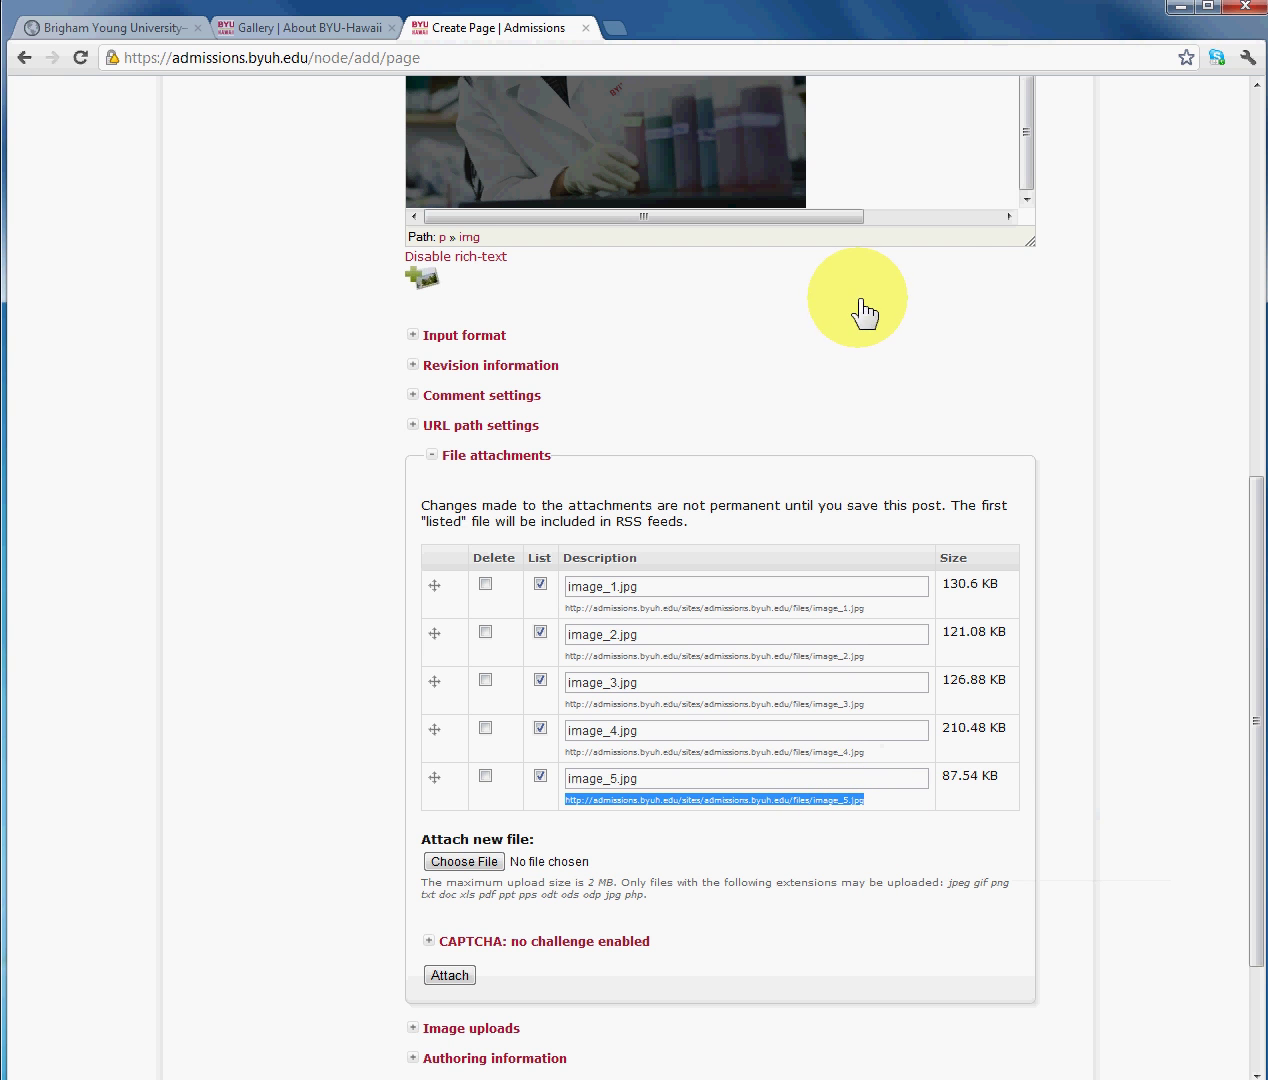
Link the lab photo in the page body to the copied image_5.jpg address.
{"action": "left_click_drag", "start_coordinate": [1259, 509], "coordinate": [1203, 362]}
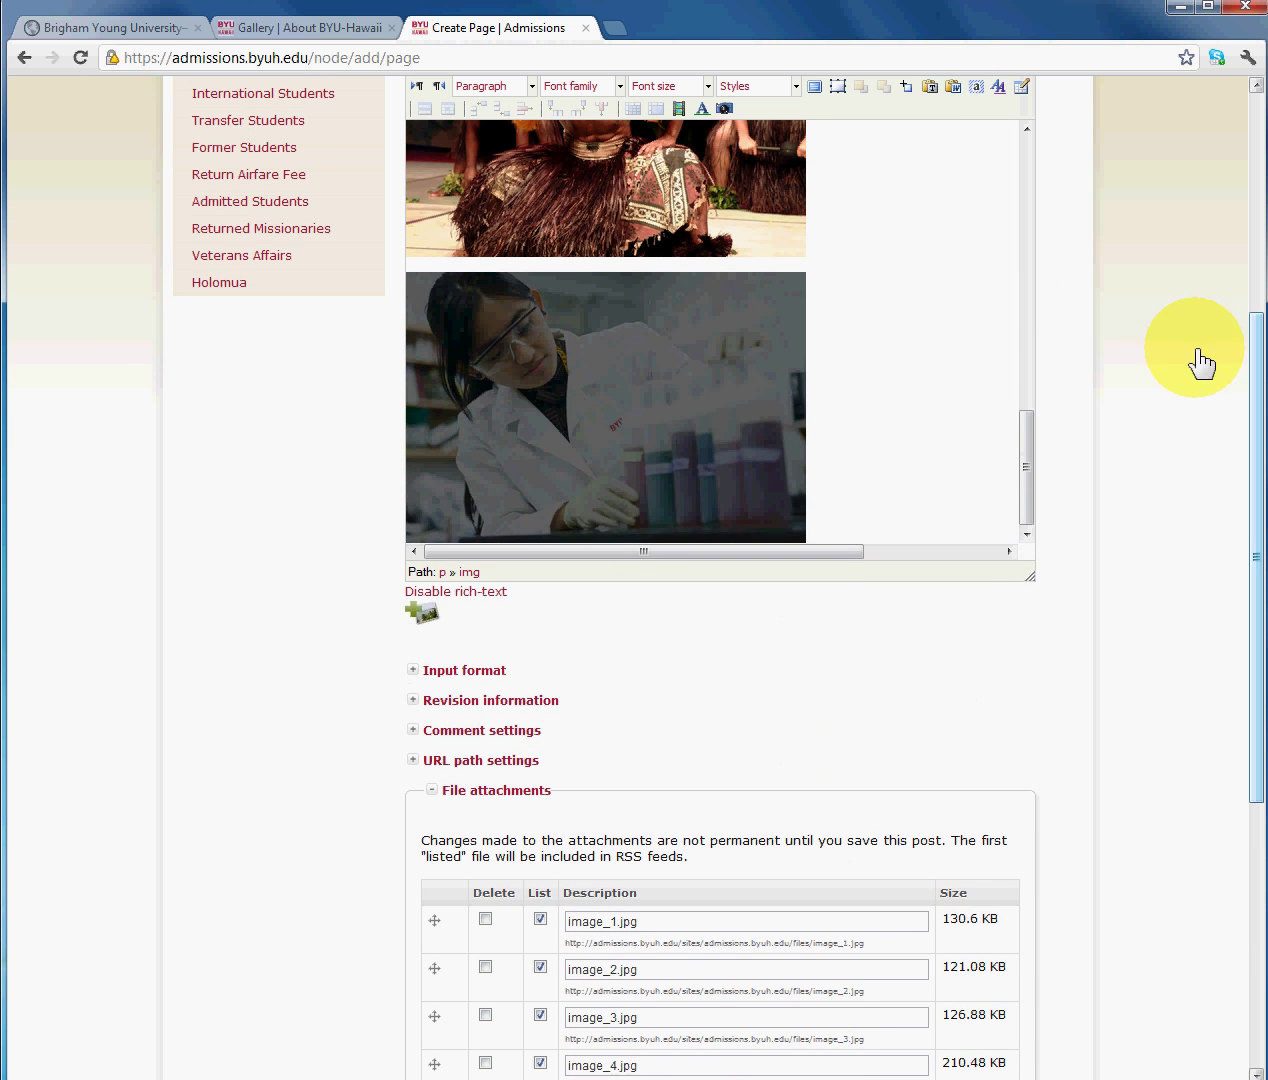
{"action": "left_click", "coordinate": [863, 374]}
{"action": "left_click", "coordinate": [645, 383]}
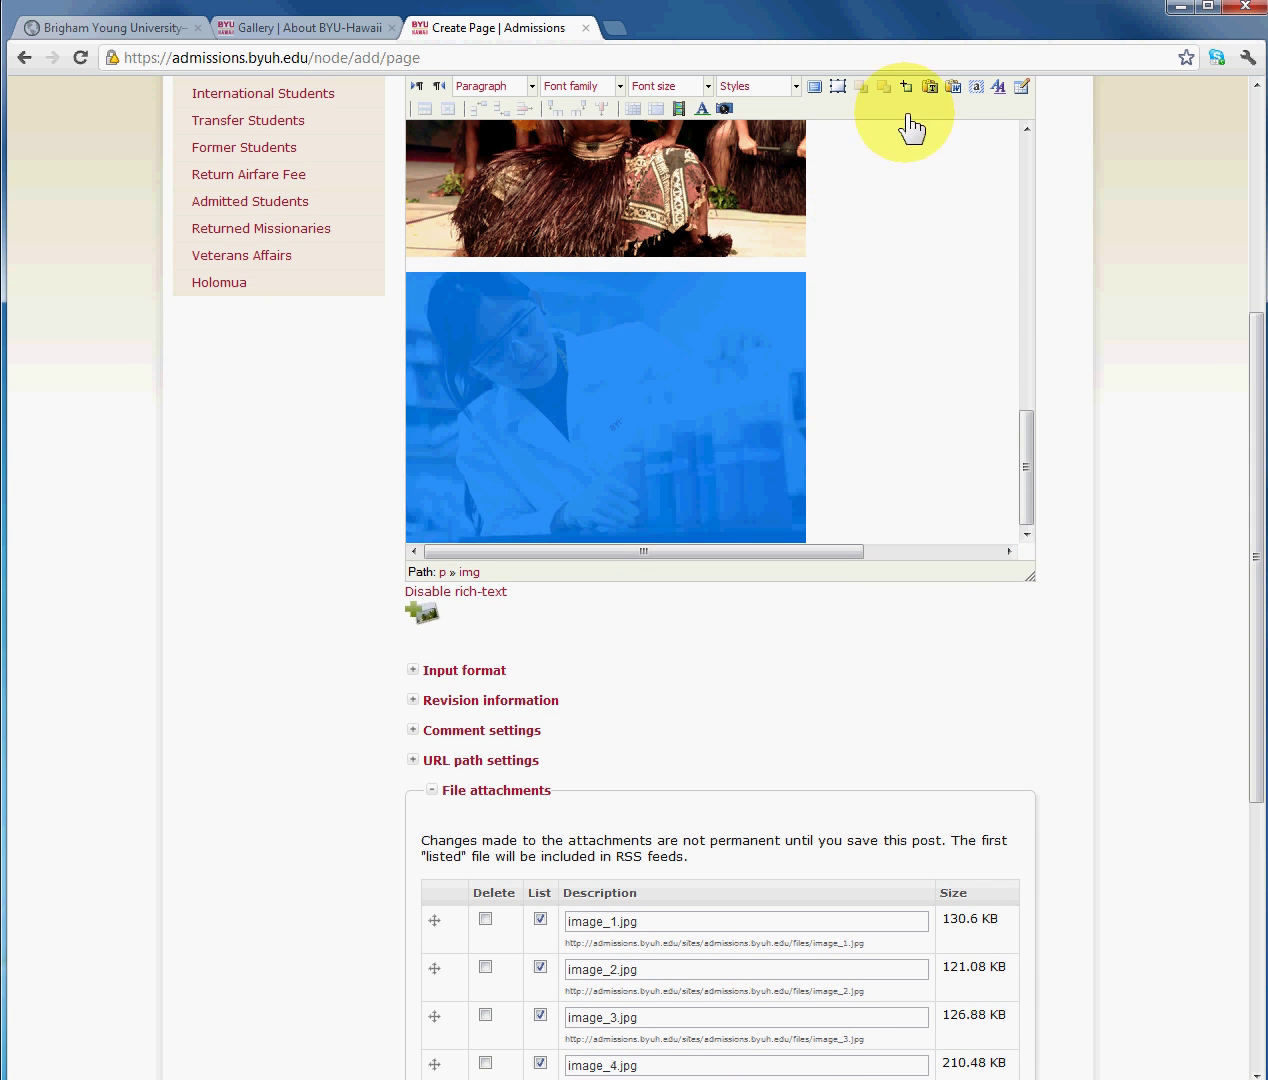
{"action": "left_click_drag", "start_coordinate": [1251, 425], "coordinate": [1262, 318]}
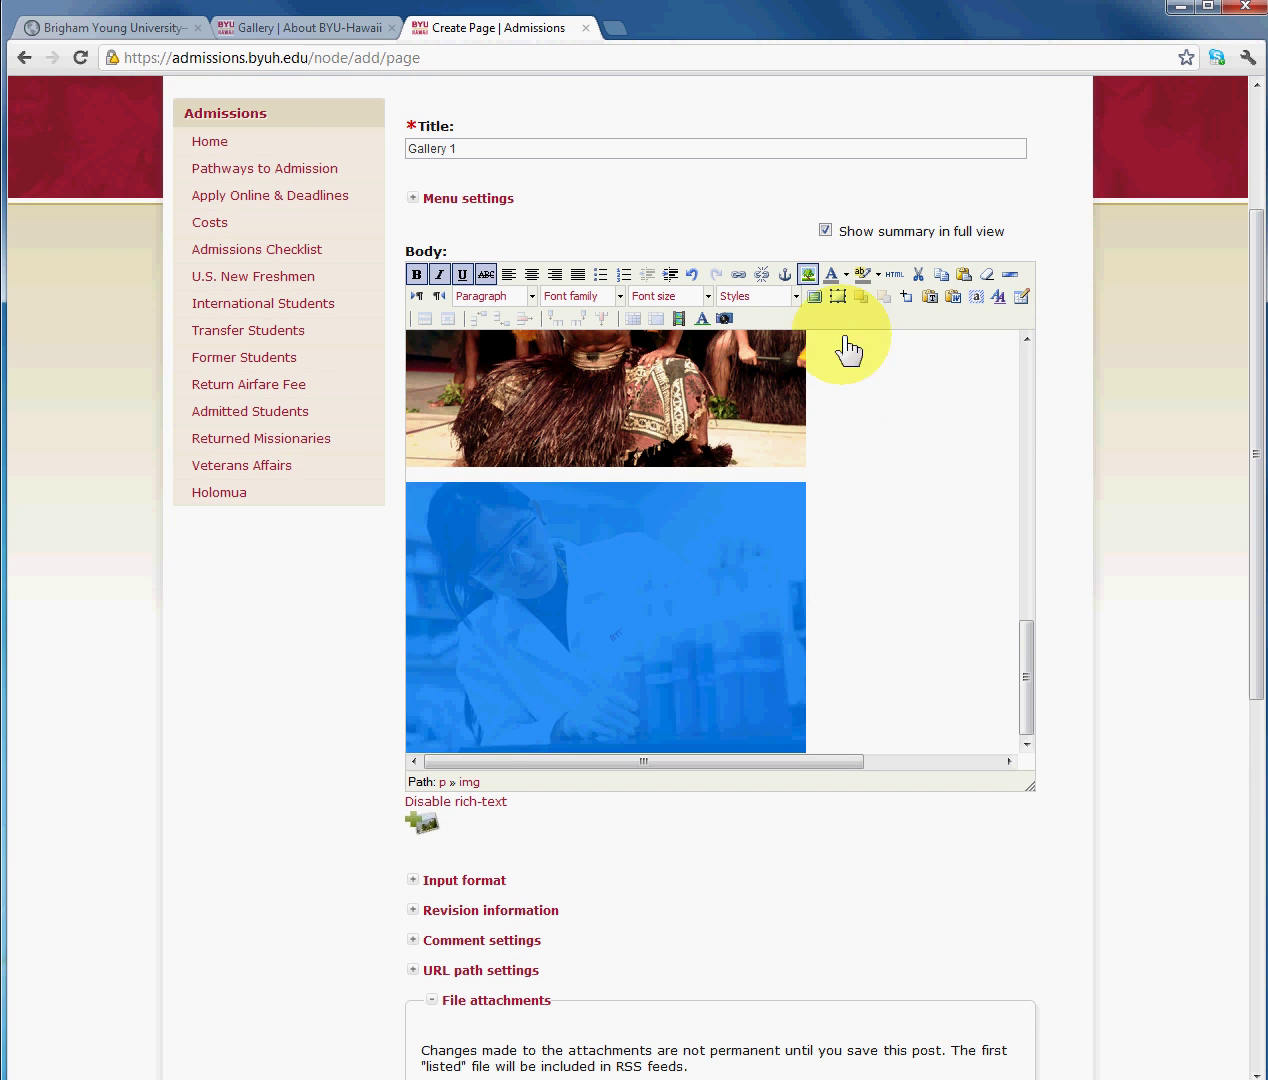
{"action": "left_click", "coordinate": [738, 274]}
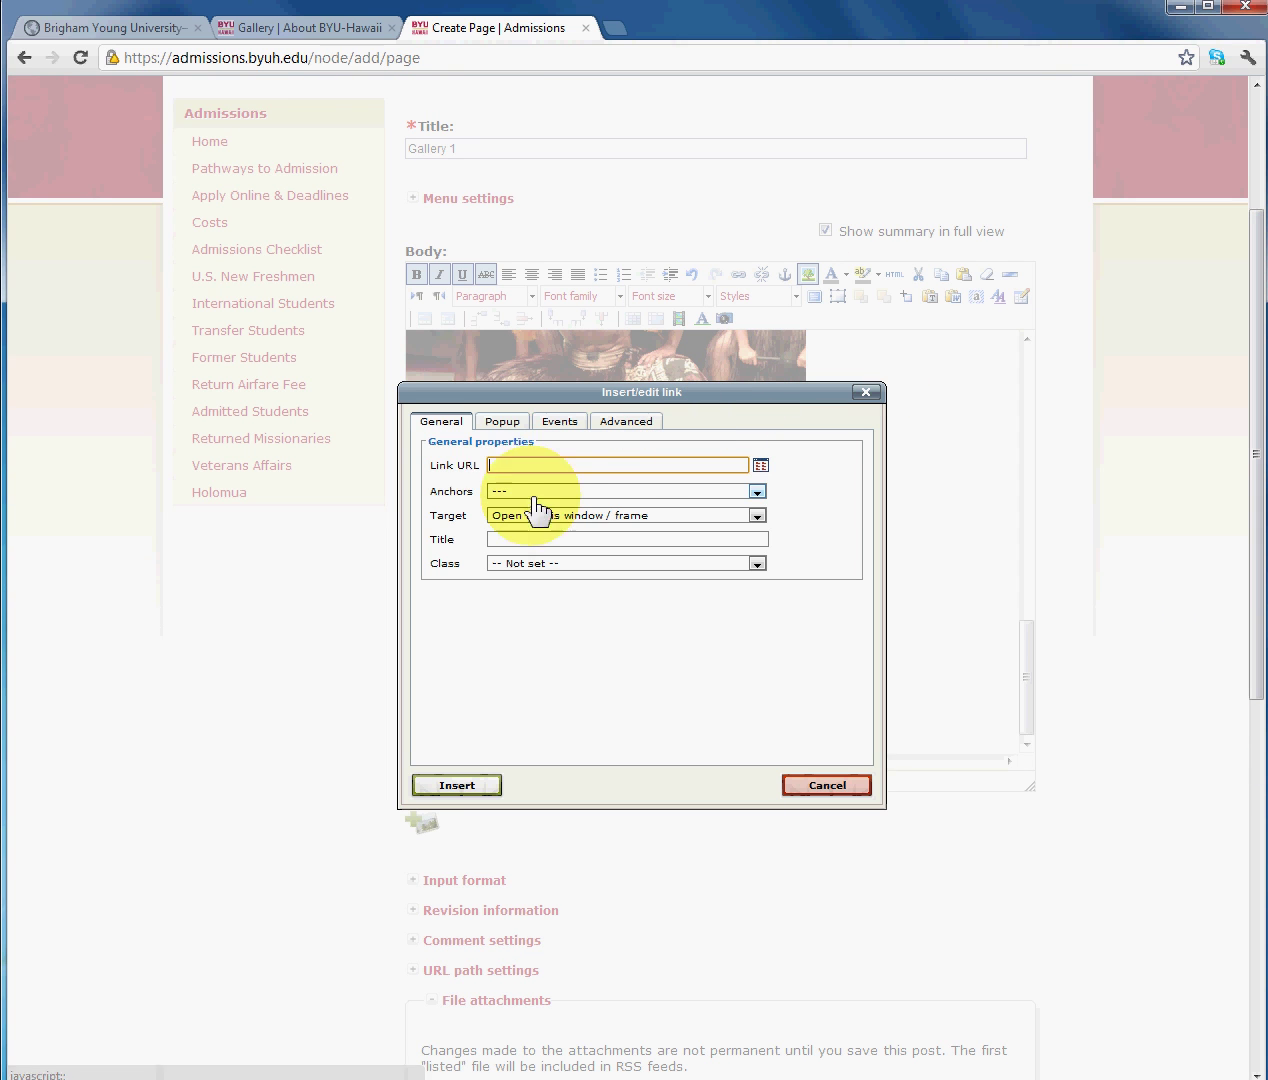
{"action": "right_click", "coordinate": [515, 466]}
{"action": "left_click", "coordinate": [565, 568]}
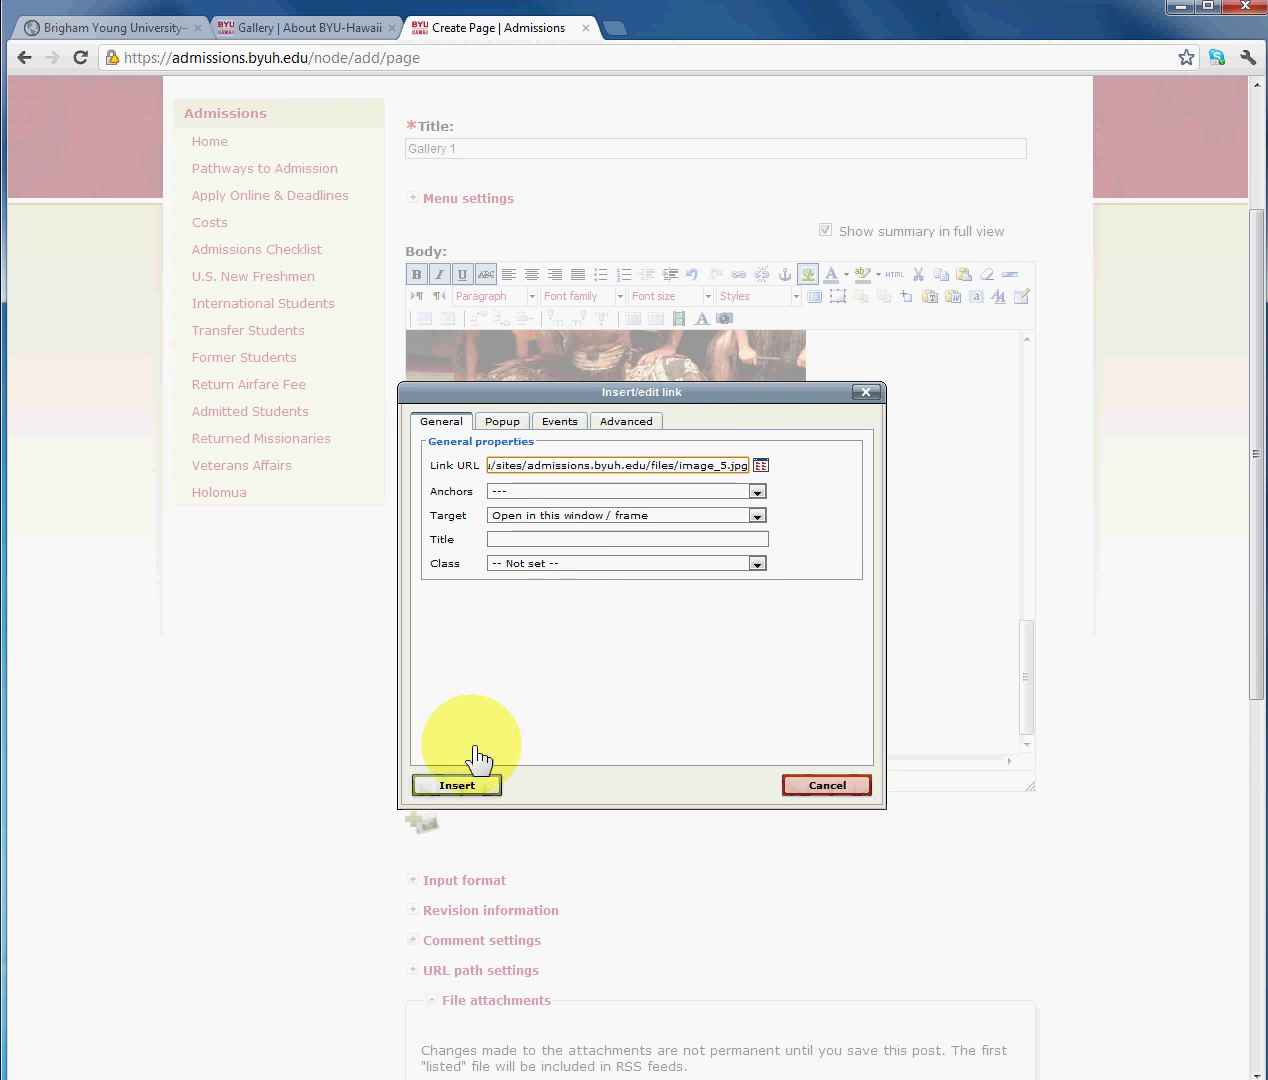
{"action": "left_click", "coordinate": [462, 787]}
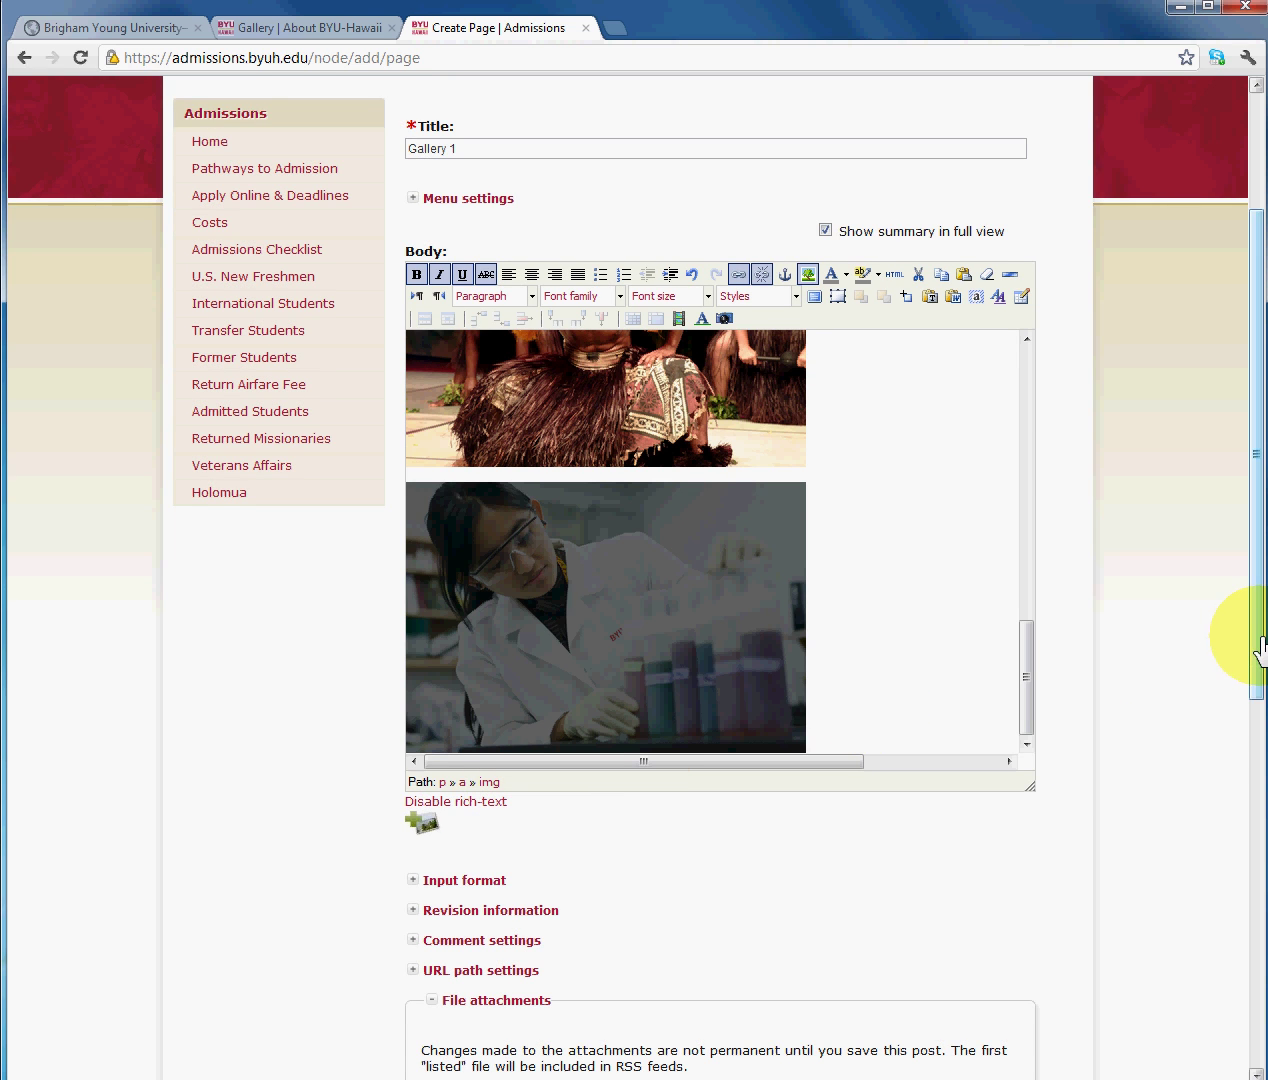
{"action": "left_click_drag", "start_coordinate": [1250, 645], "coordinate": [1231, 1070]}
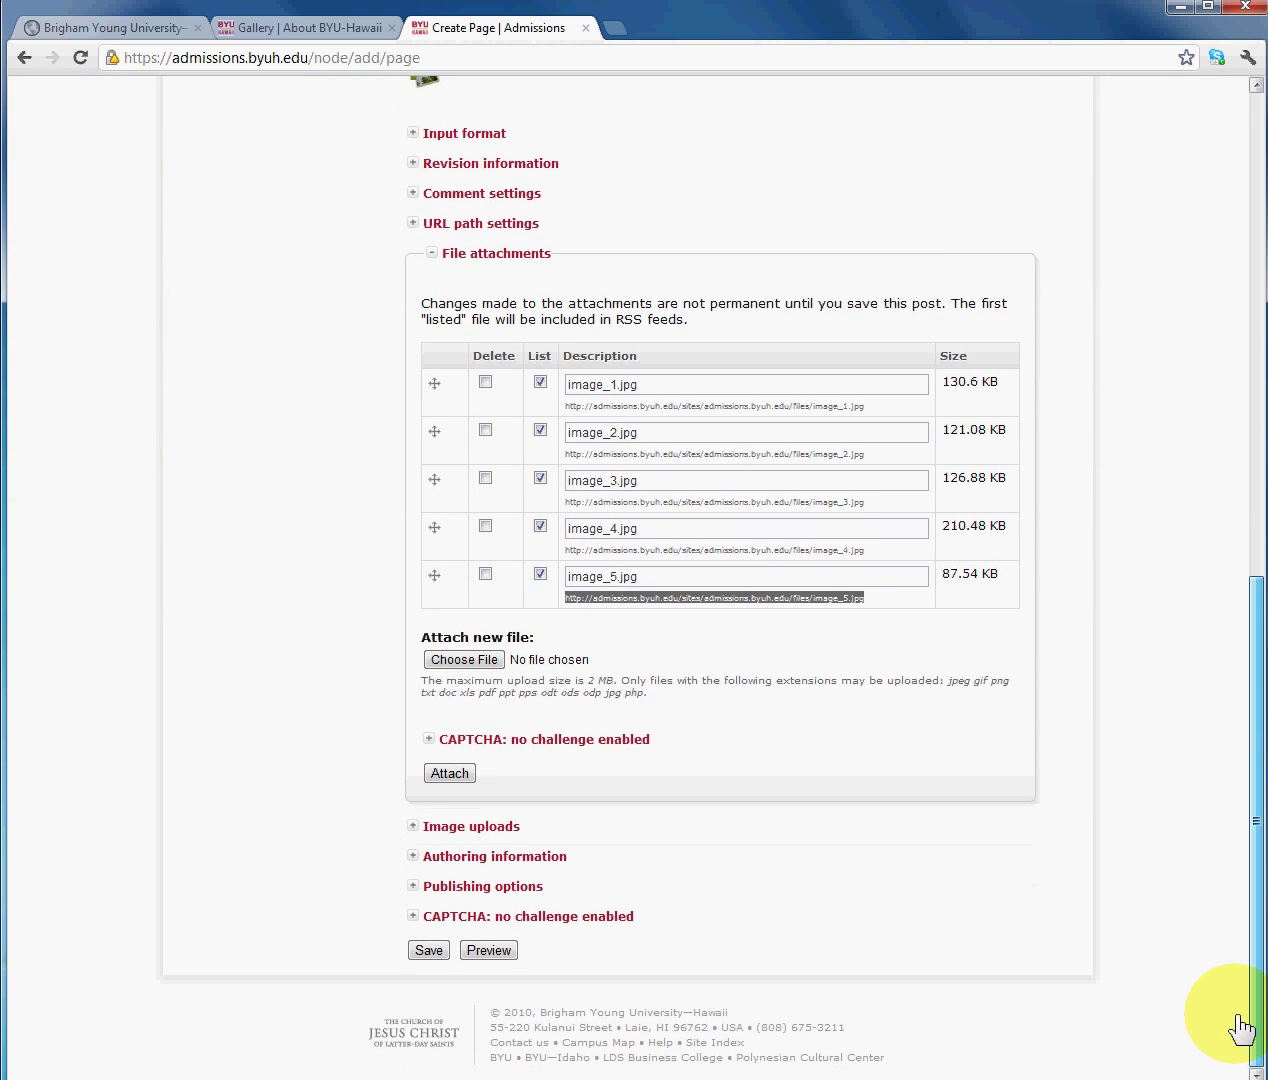
Save the Gallery 1 page and scroll through its five linked photos.
{"action": "left_click", "coordinate": [437, 952]}
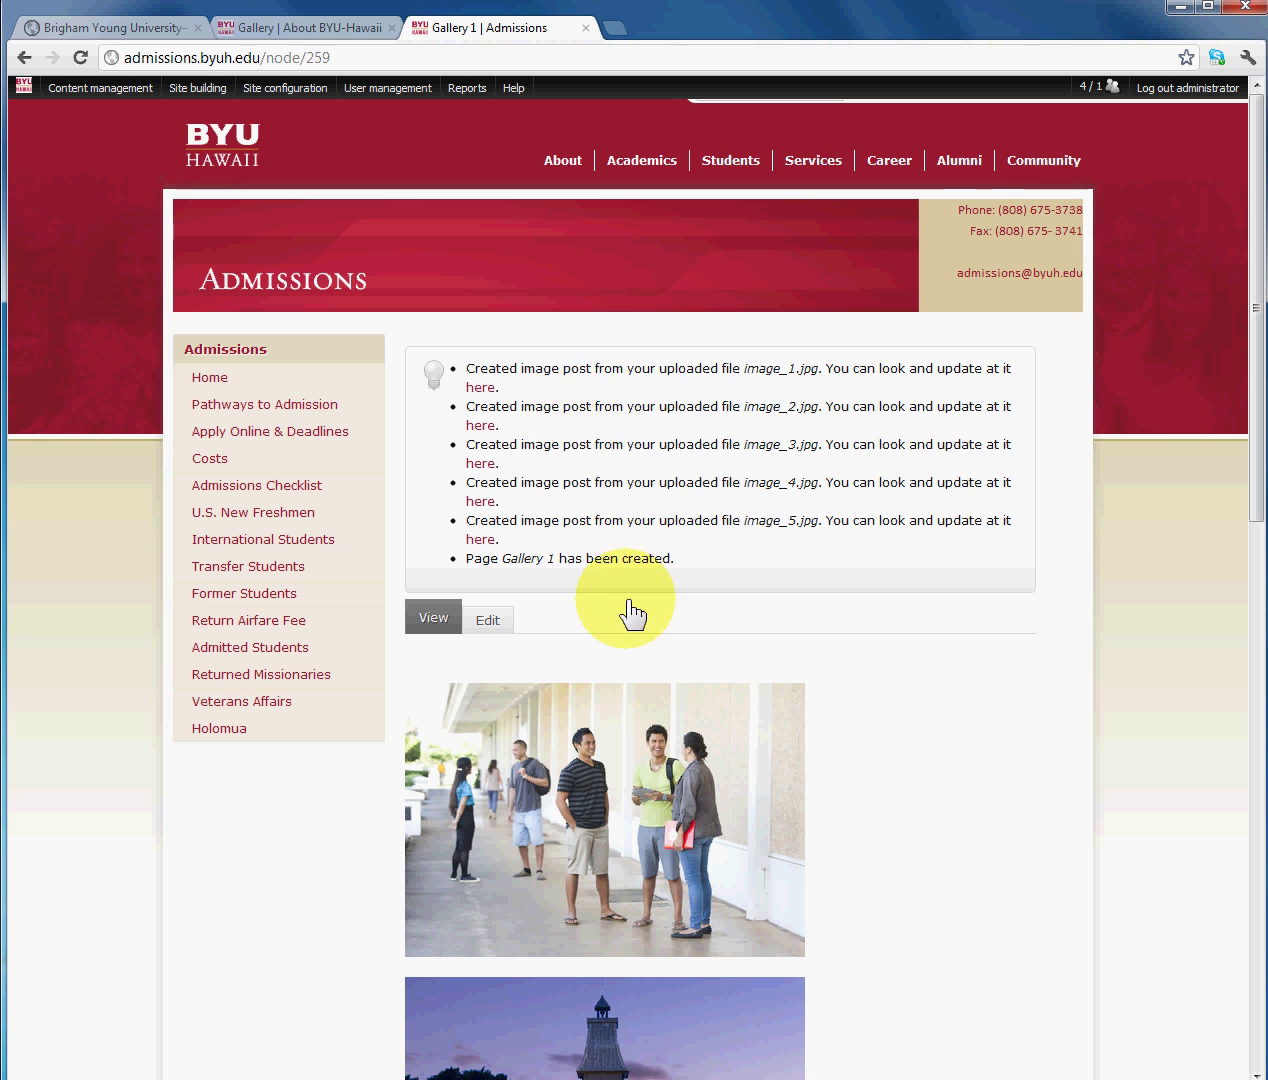
{"action": "scroll", "coordinate": [705, 508], "scroll_direction": "down", "scroll_amount": 1}
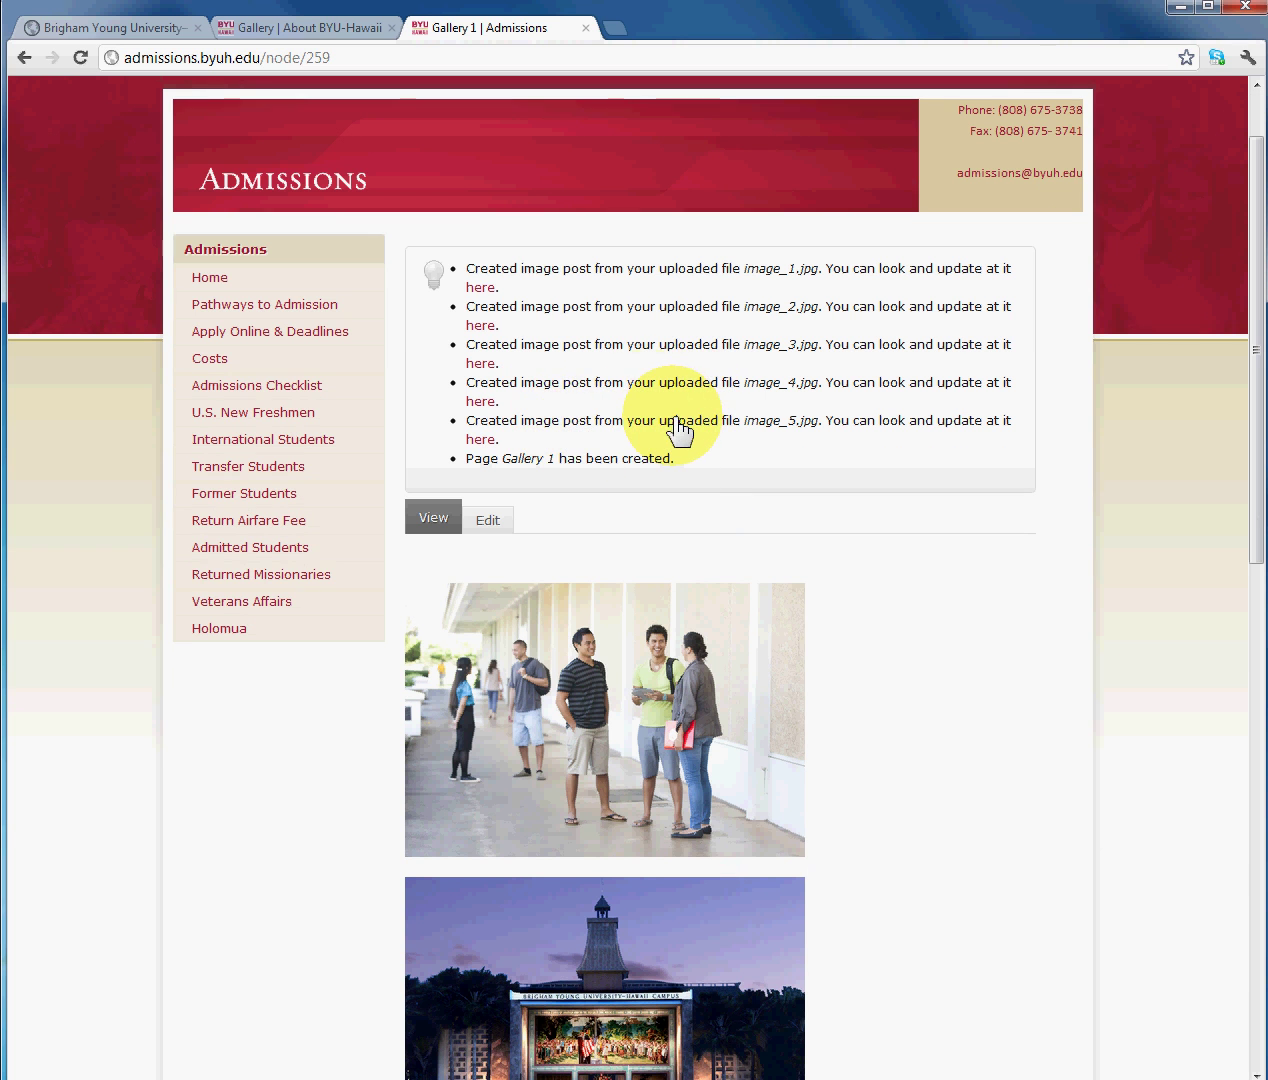
{"action": "scroll", "coordinate": [632, 407], "scroll_direction": "down", "scroll_amount": 6}
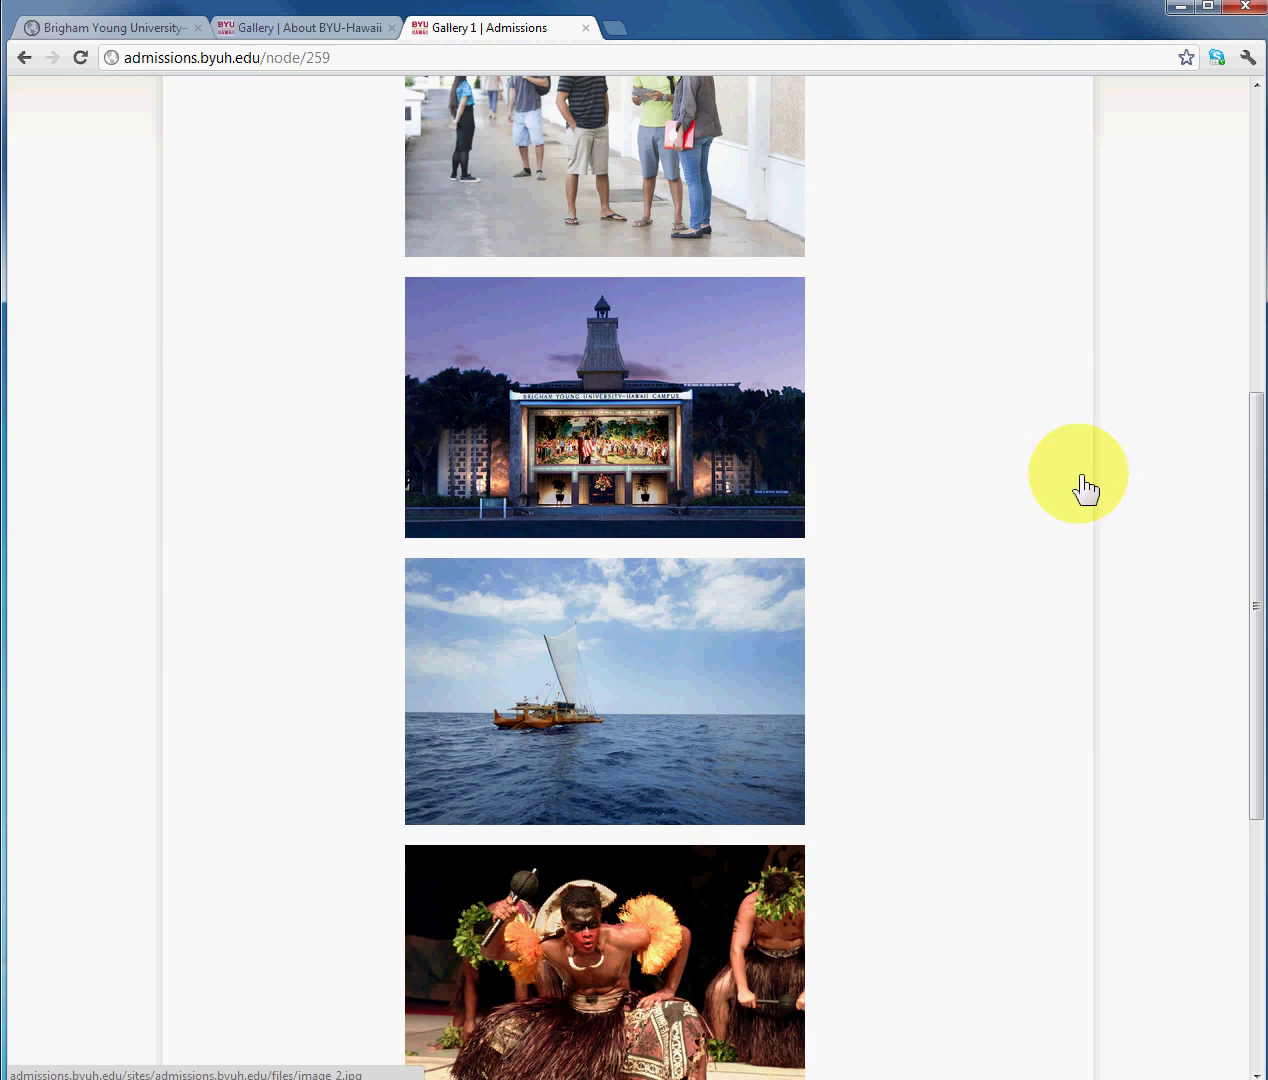
{"action": "left_click_drag", "start_coordinate": [1254, 518], "coordinate": [1254, 414]}
{"action": "scroll", "coordinate": [655, 710], "scroll_direction": "down", "scroll_amount": 7}
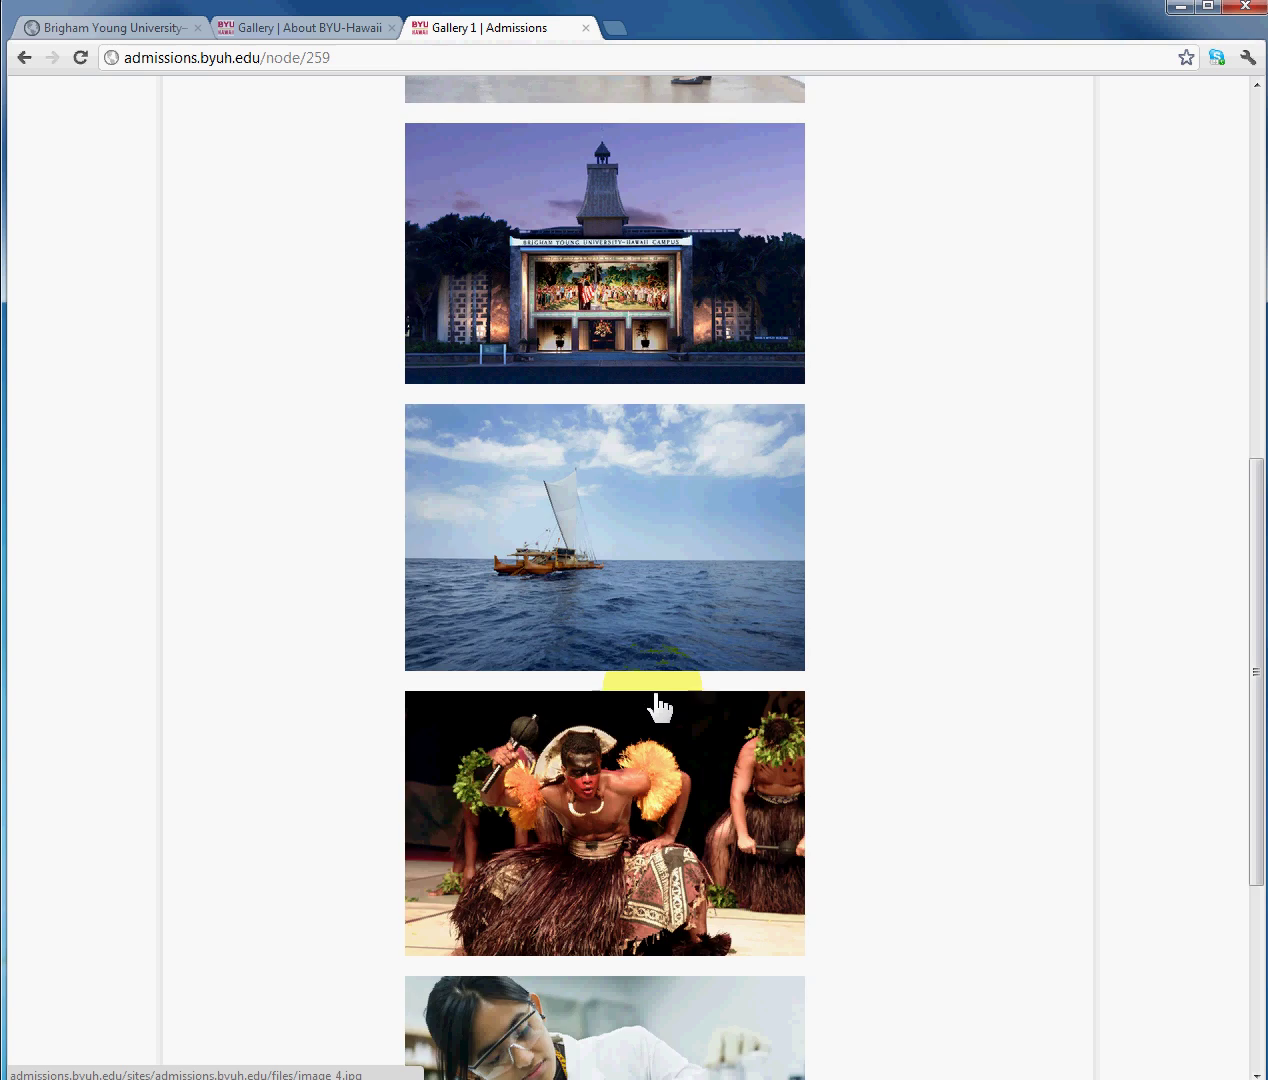
{"action": "scroll", "coordinate": [658, 710], "scroll_direction": "up", "scroll_amount": 3}
{"action": "scroll", "coordinate": [655, 710], "scroll_direction": "up", "scroll_amount": 9}
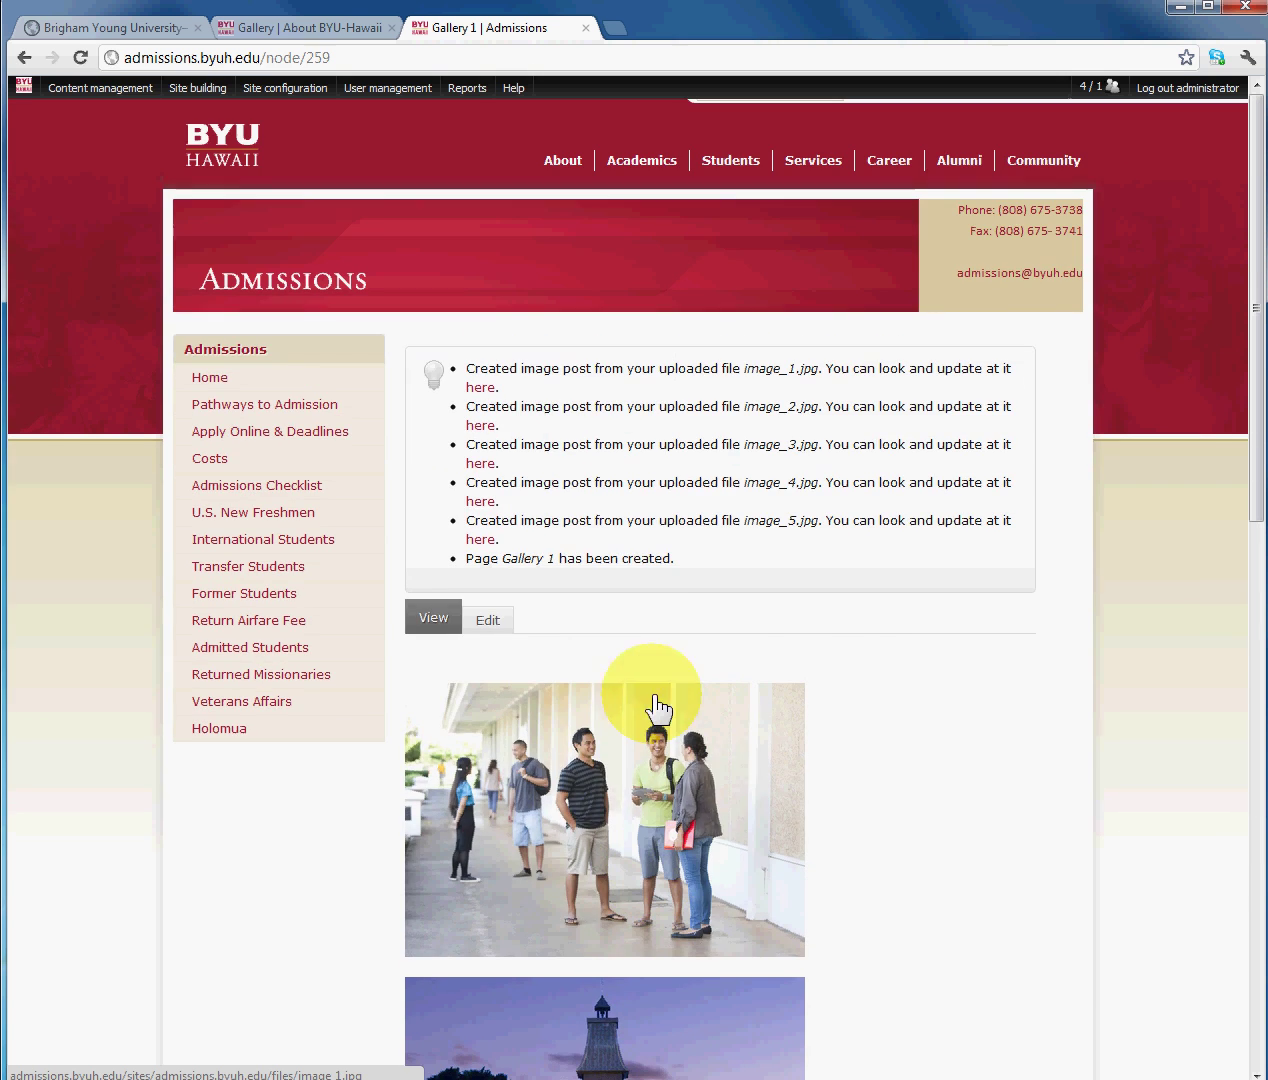
Open the first gallery photo in the Shadowbox lightbox, close it, then open the second photo.
{"action": "left_click", "coordinate": [612, 778]}
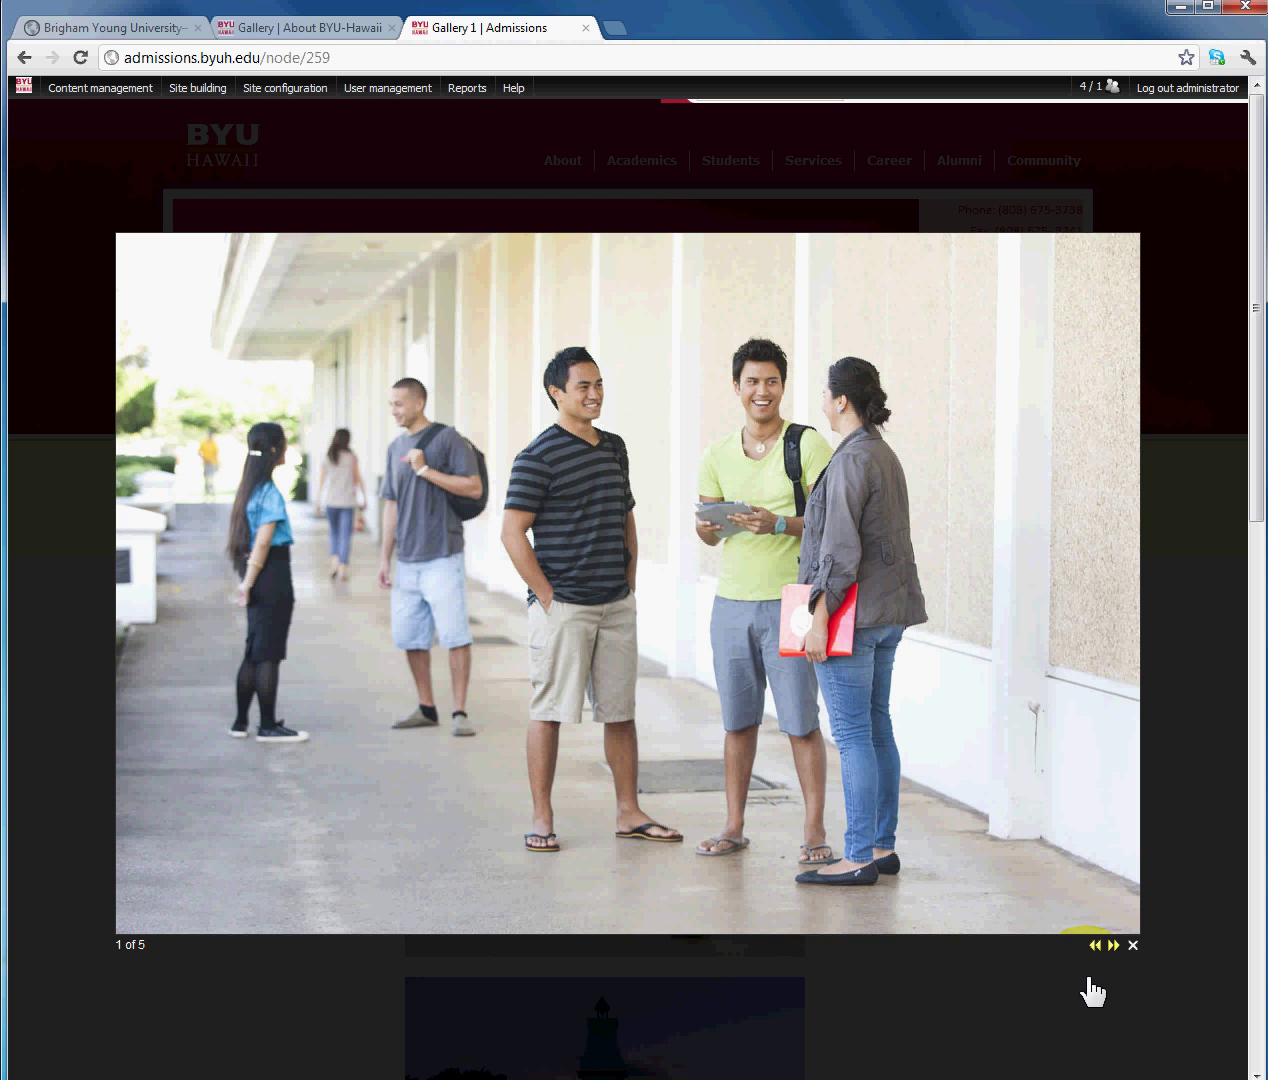
{"action": "left_click", "coordinate": [1133, 947]}
{"action": "scroll", "coordinate": [679, 962], "scroll_direction": "down", "scroll_amount": 3}
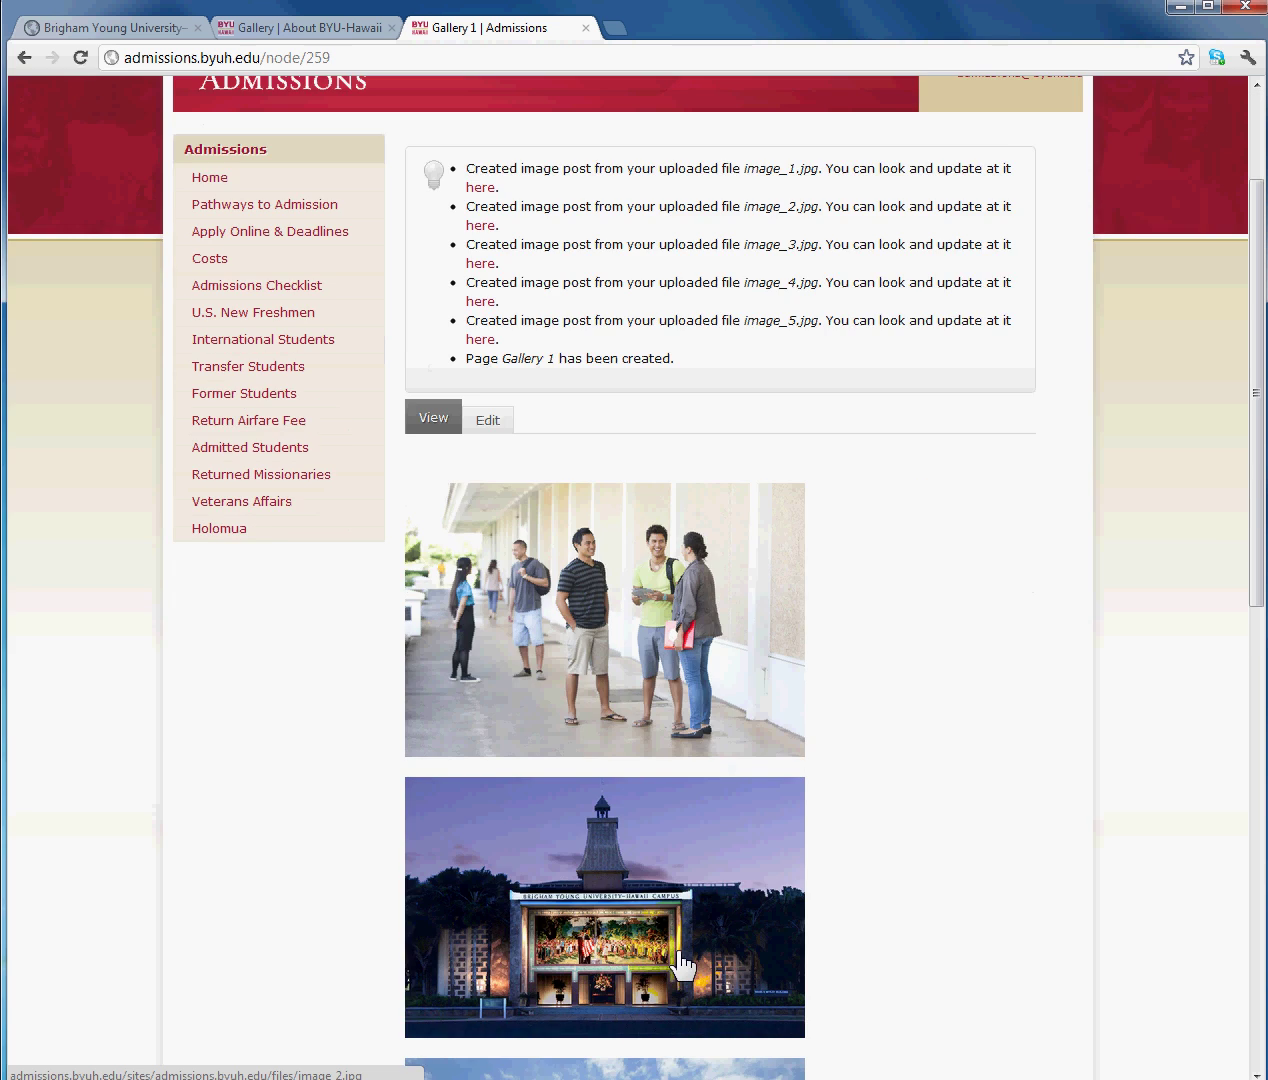
{"action": "left_click", "coordinate": [657, 823]}
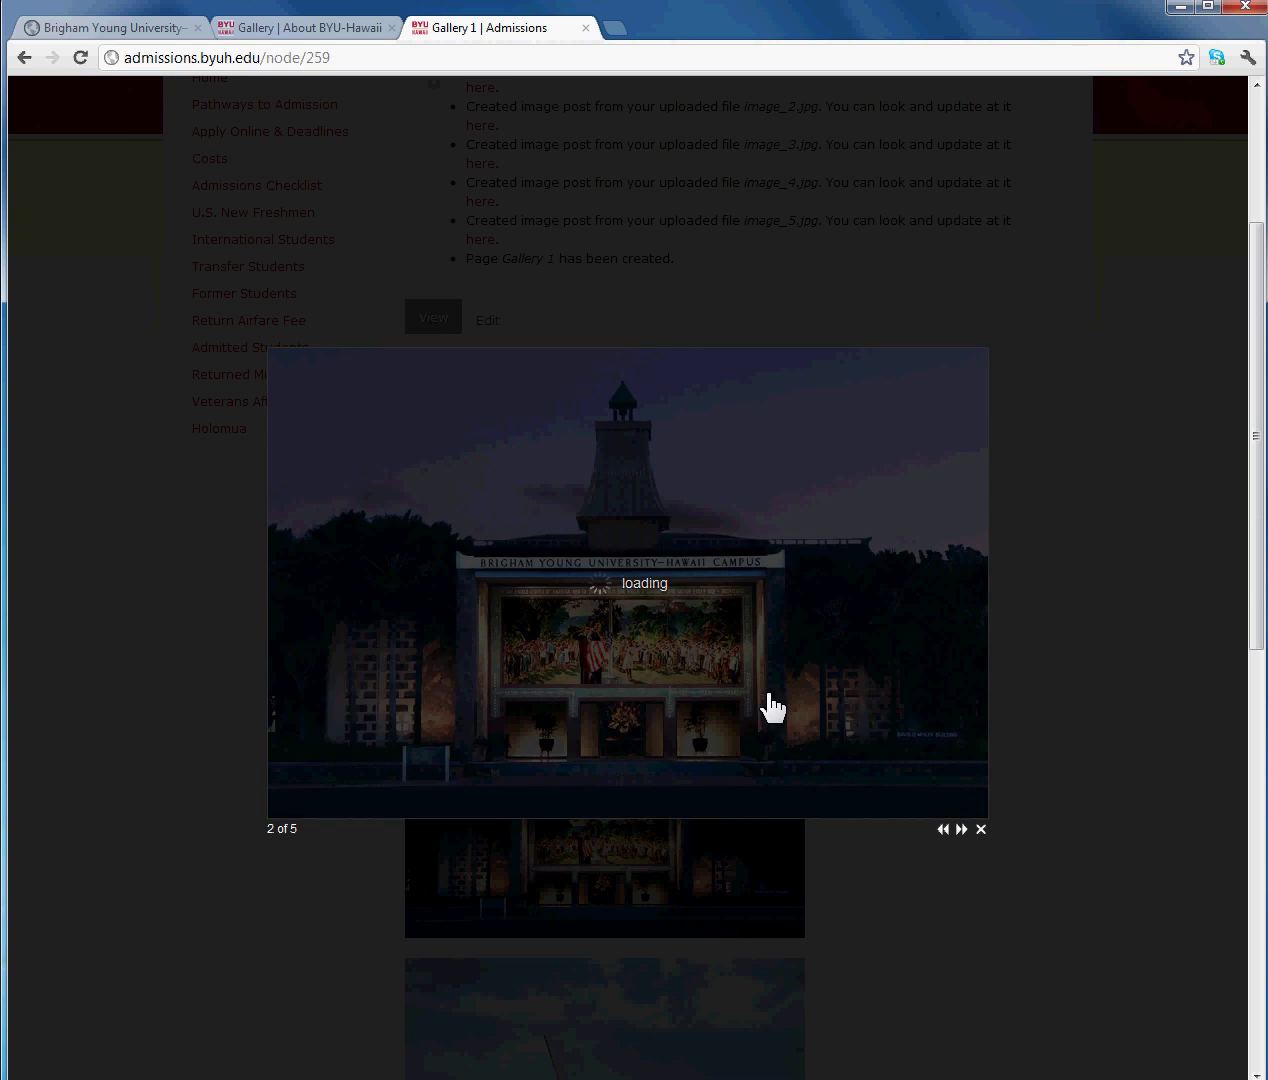